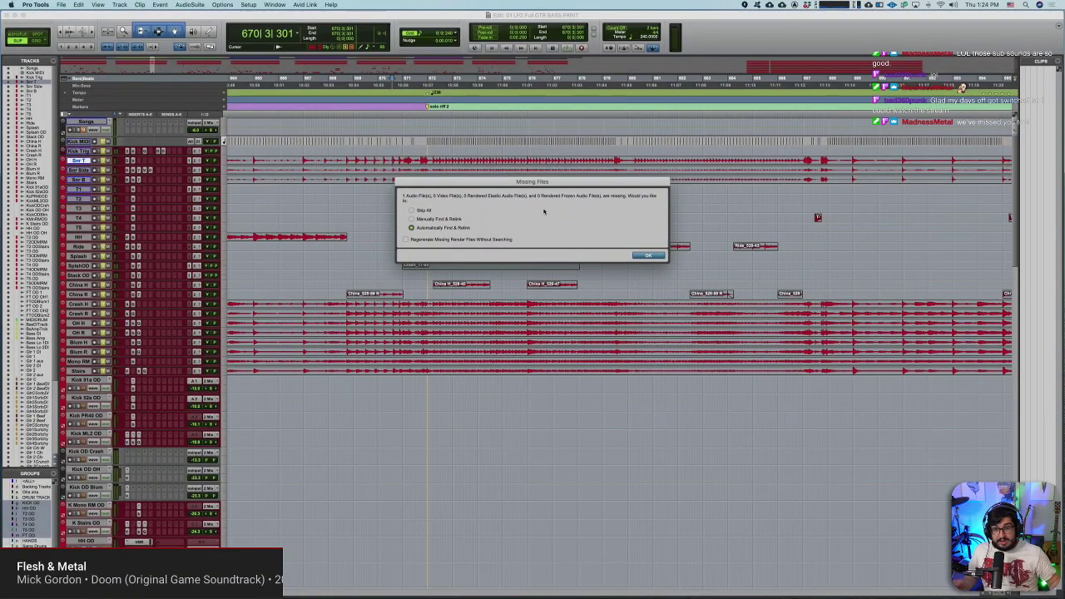
Step: Skip all missing files and finish loading the 01 LP2 Full GTR BASS PRINT session
click(428, 210)
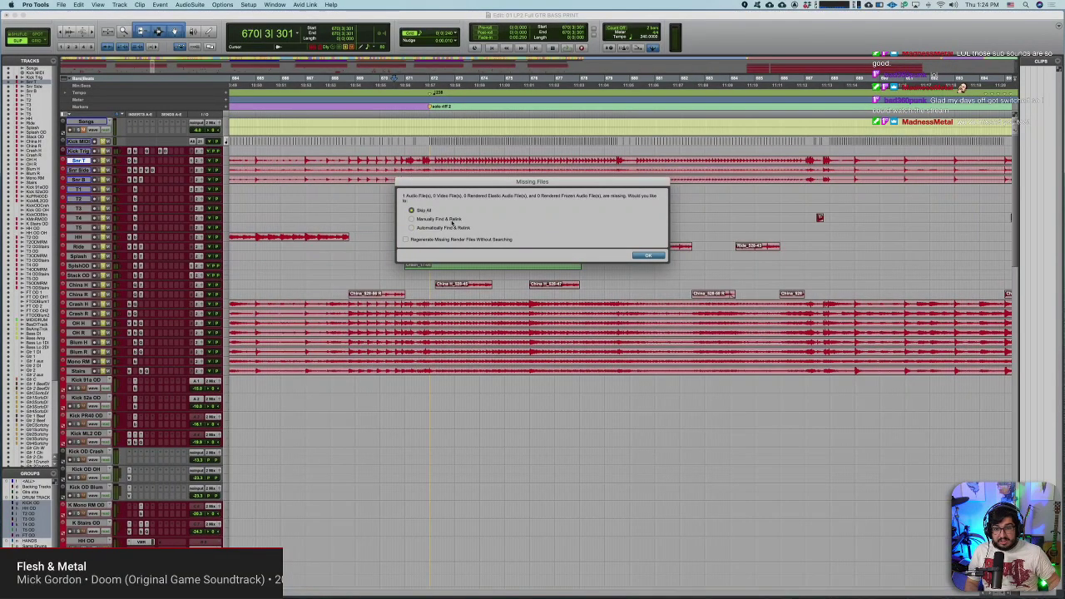
click(640, 256)
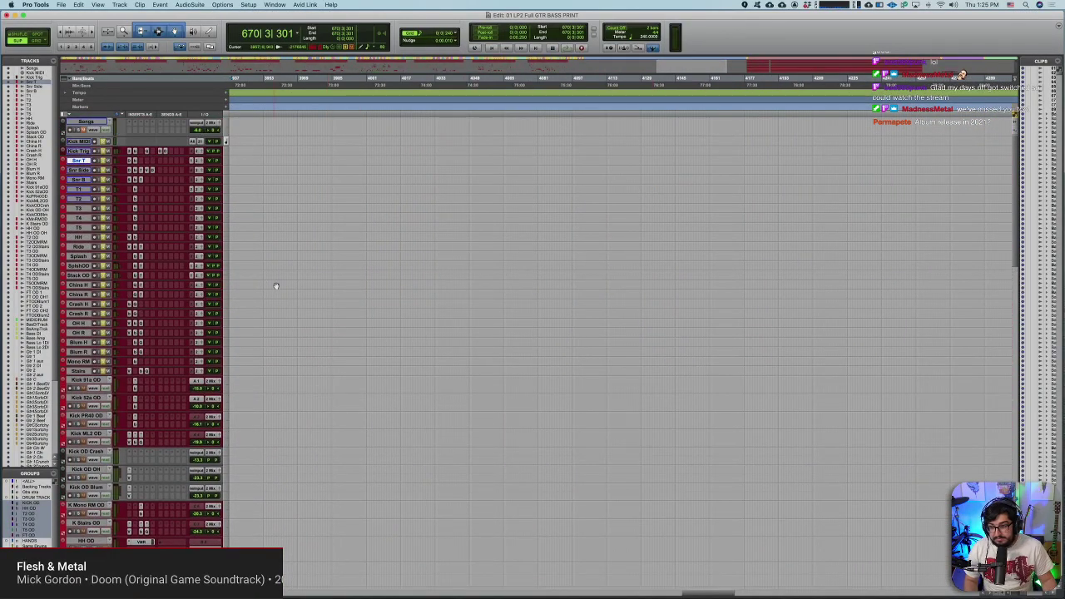
Step: Look through the bass and guitar tracks and the sample markers near the session's end for guitar audio
scroll(278, 285, down, 10)
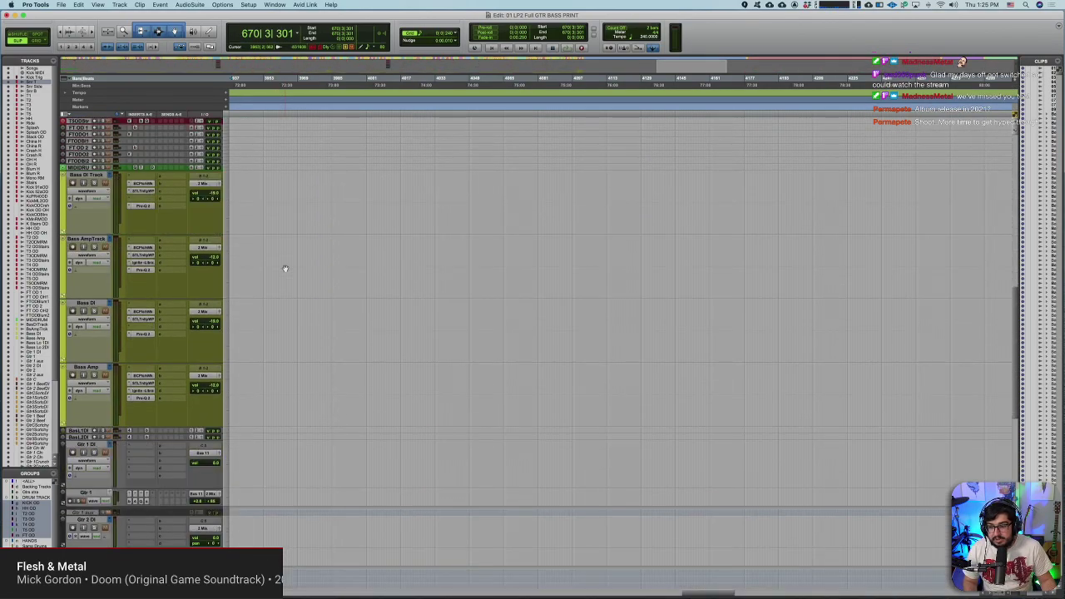
scroll(284, 269, down, 3)
scroll(285, 269, right, 5)
key(r)
key(r)
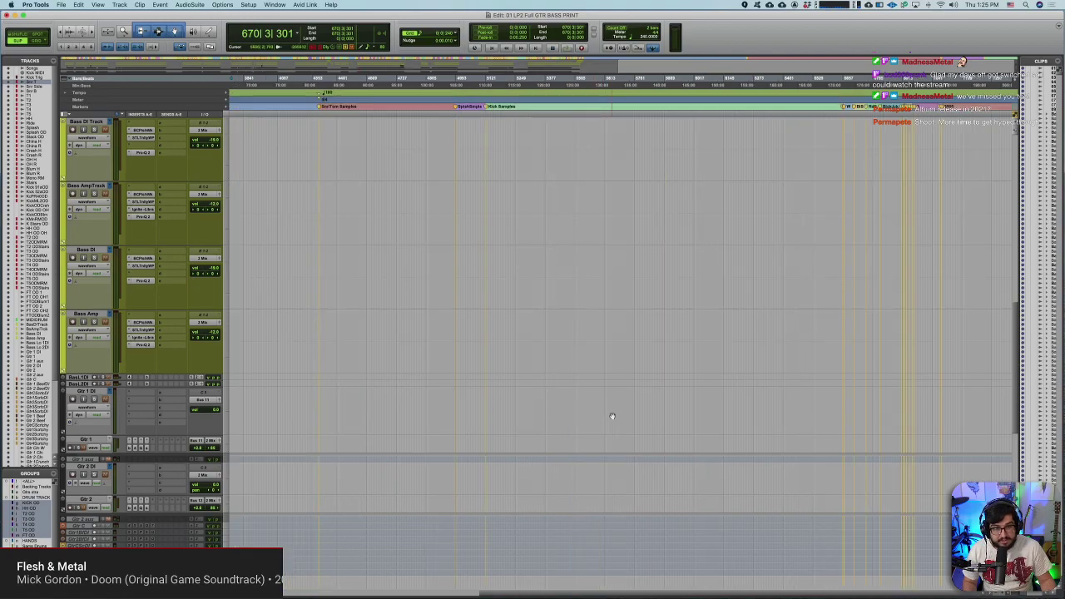
click(847, 398)
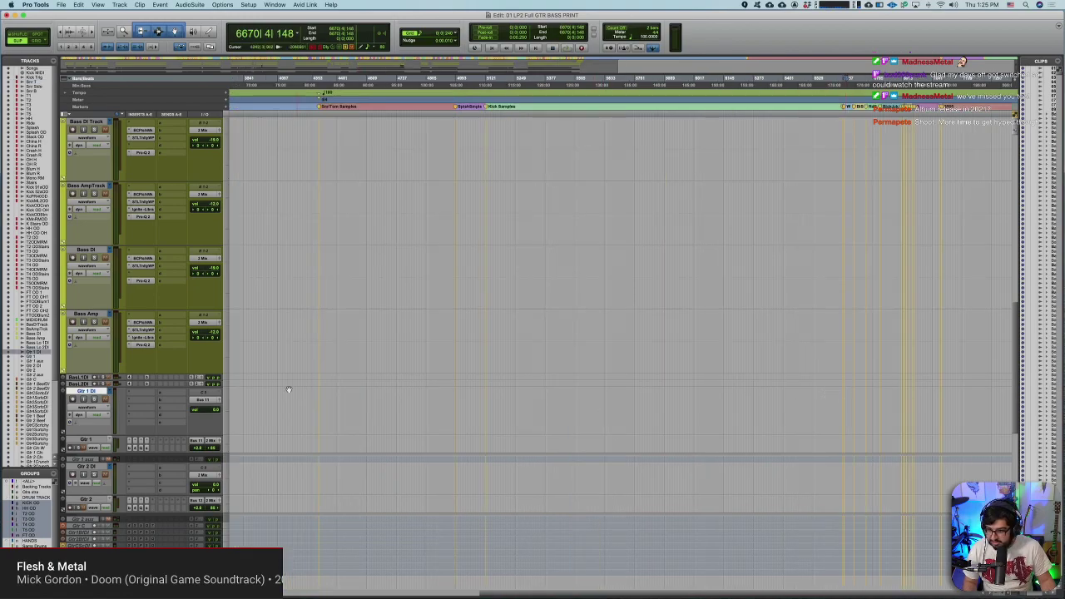
scroll(466, 400, down, 5)
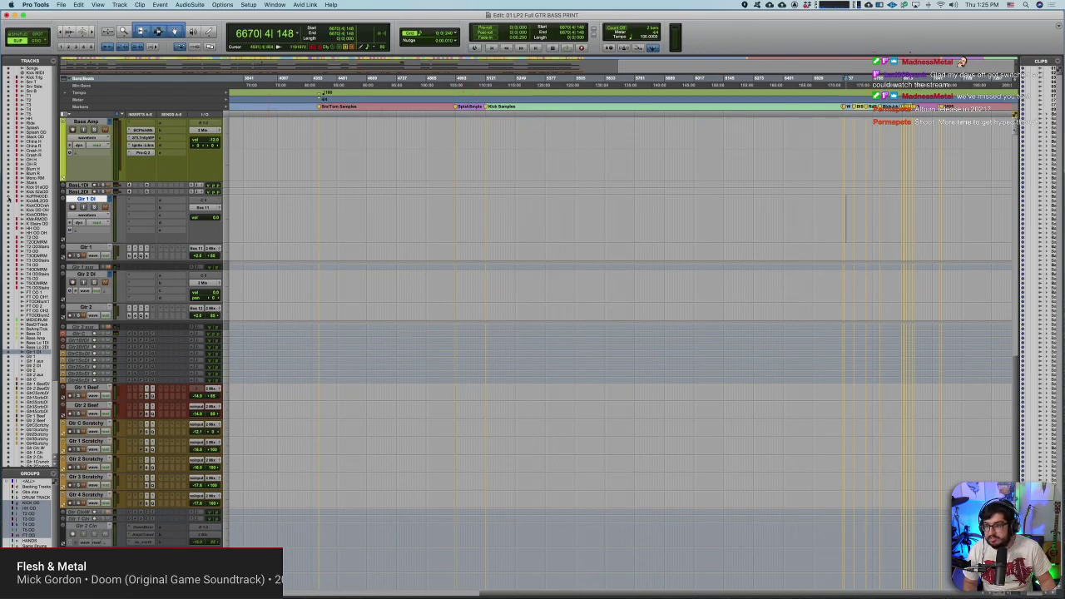
scroll(26, 266, down, 5)
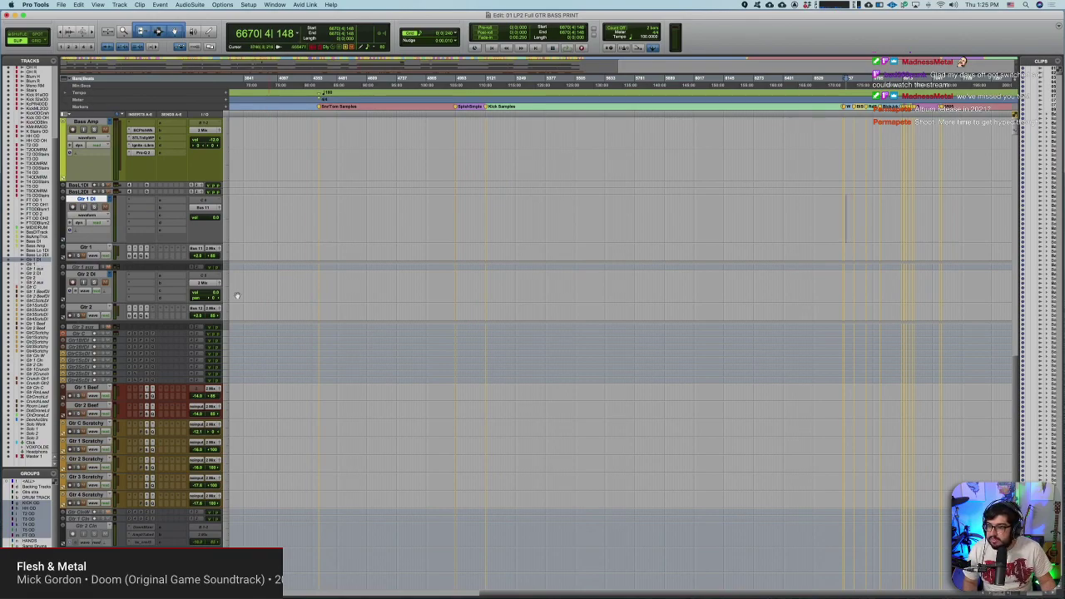
Step: Enlarge the Gtr 1 aux folder track and expand it to show its member amp tracks
click(89, 268)
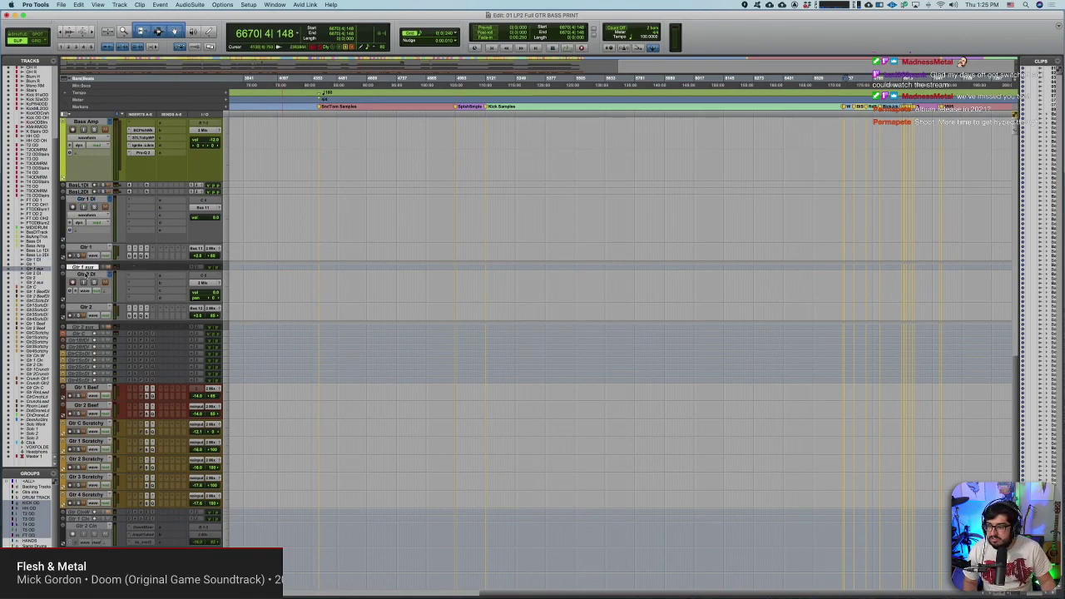
key(ctrl+Up)
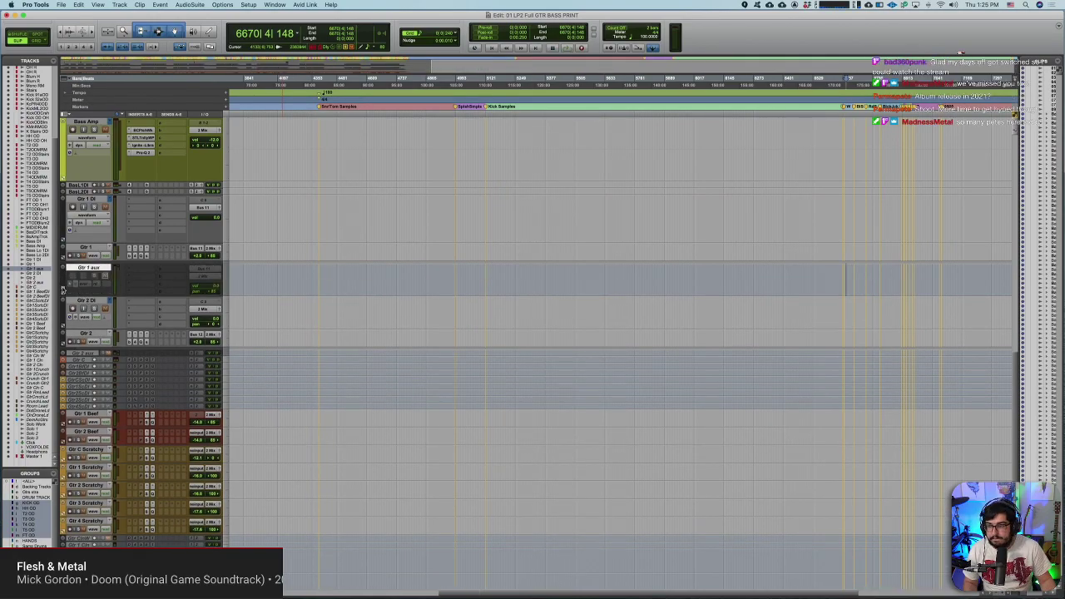
click(63, 291)
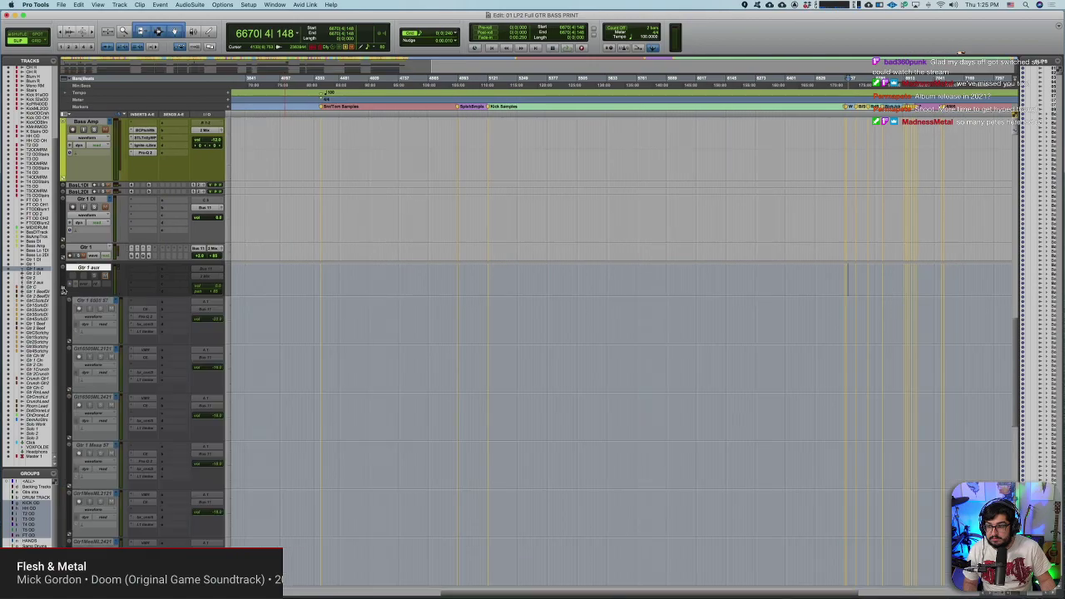
key(r)
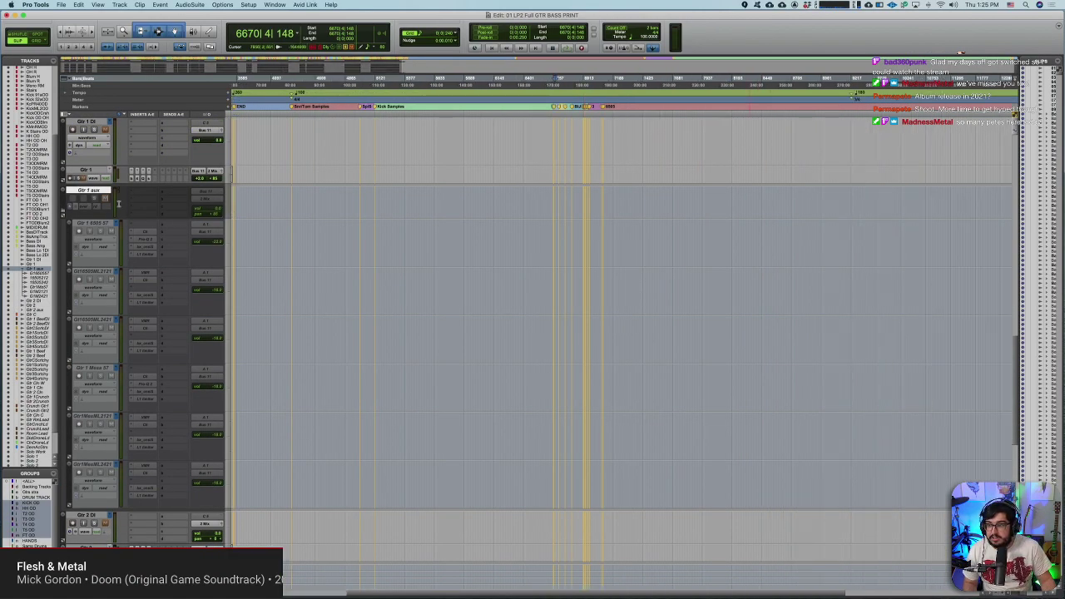
scroll(501, 430, up, 5)
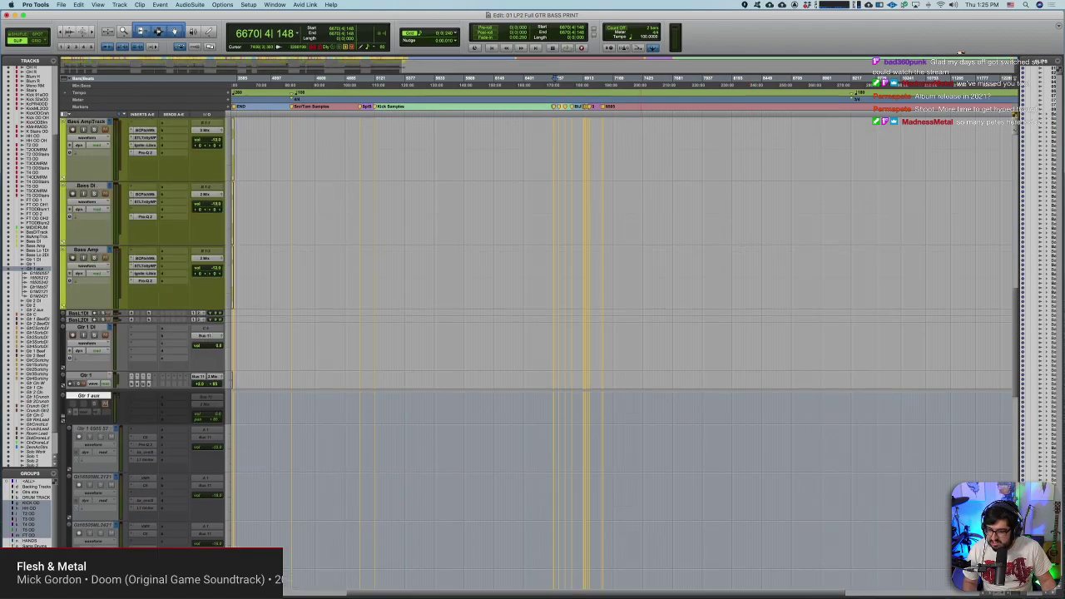
scroll(501, 431, down, 5)
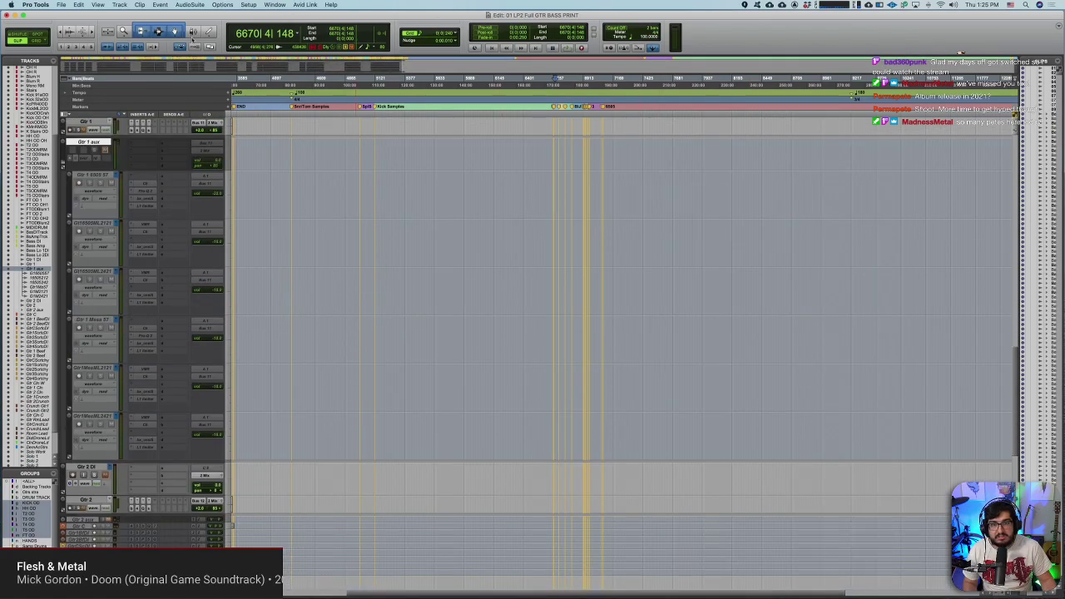
Step: Open the session 01 LP2 Full GTR BASS EDIT.ptx, saving the changes to the current session
click(63, 5)
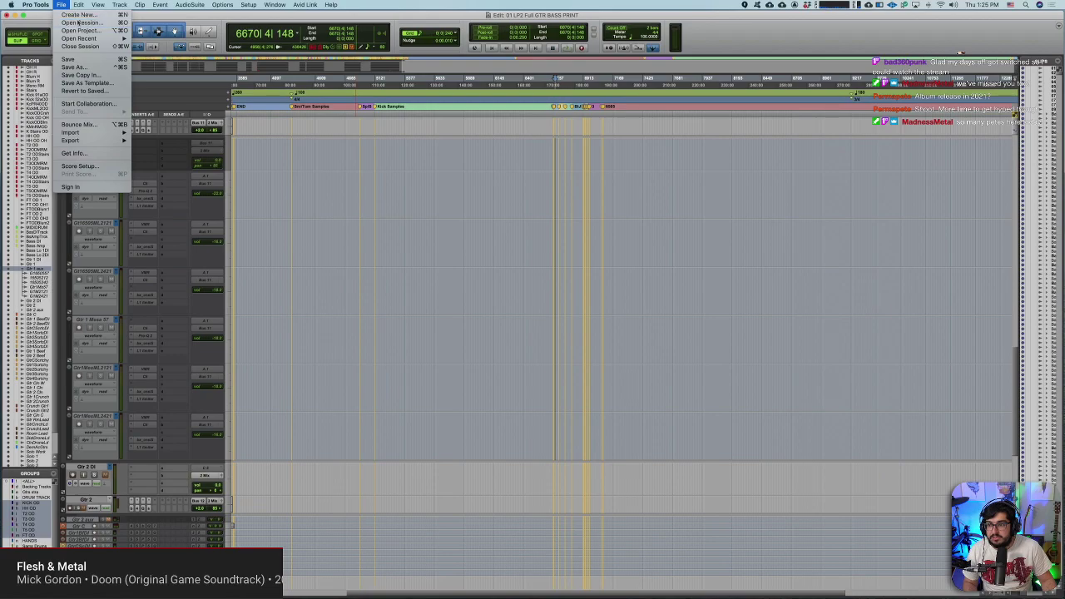
click(79, 22)
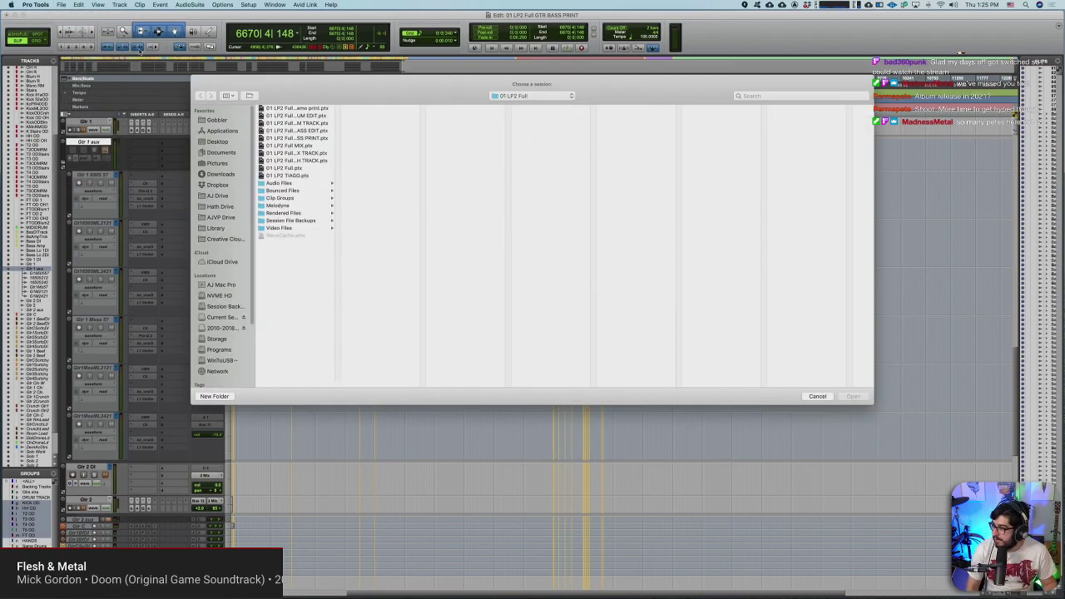
click(320, 124)
click(315, 131)
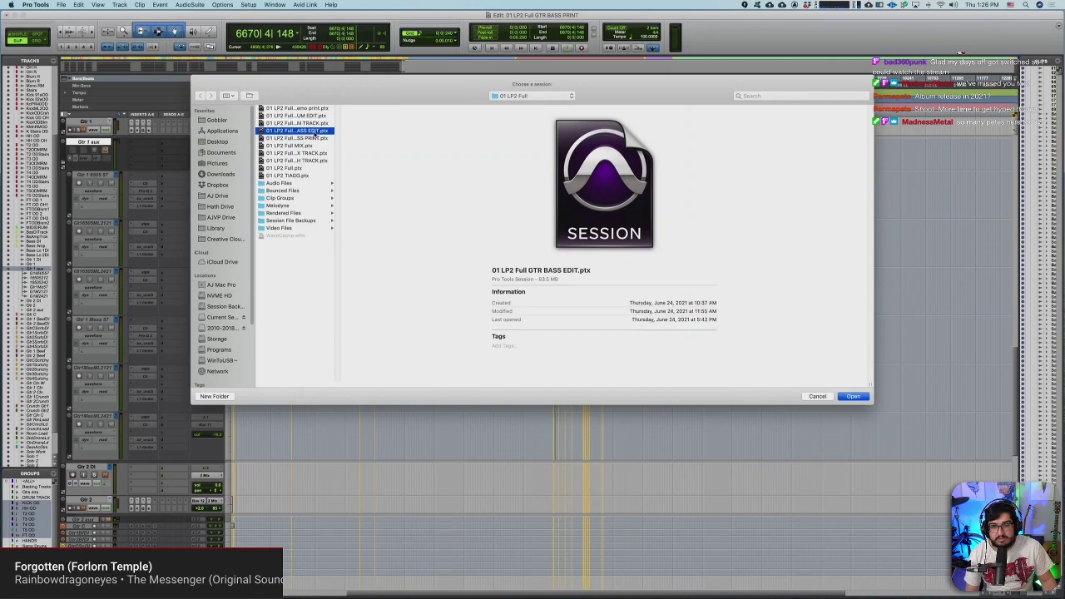
click(316, 138)
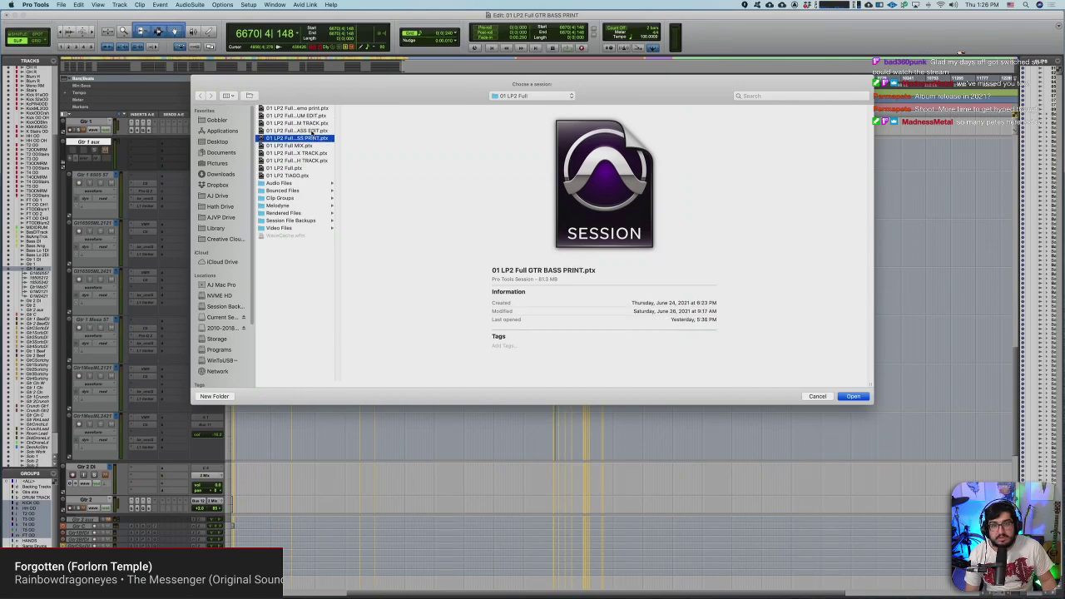
click(312, 132)
double_click(312, 131)
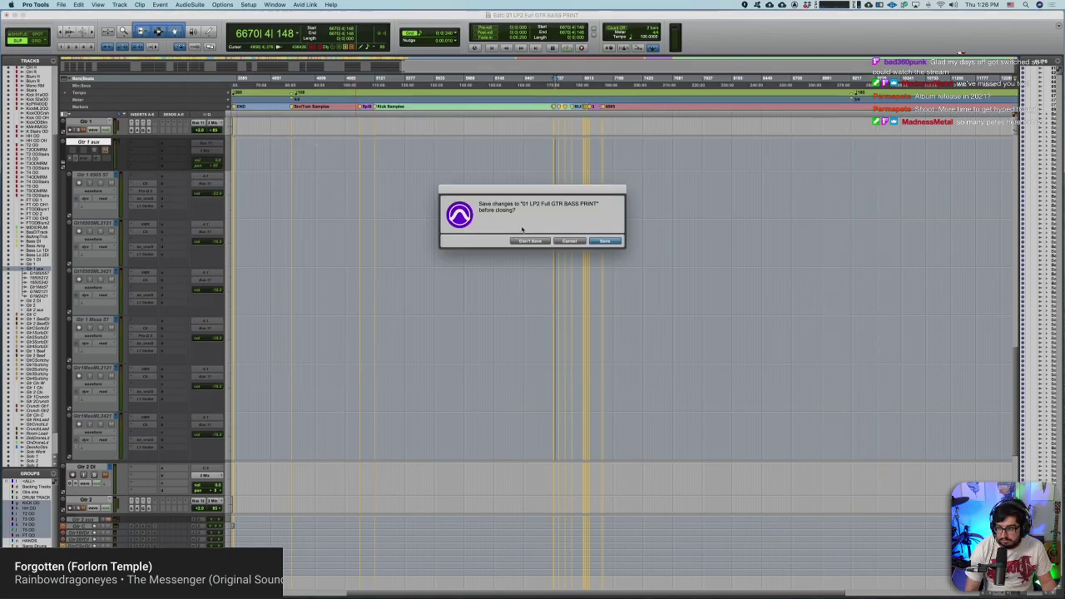
key(Return)
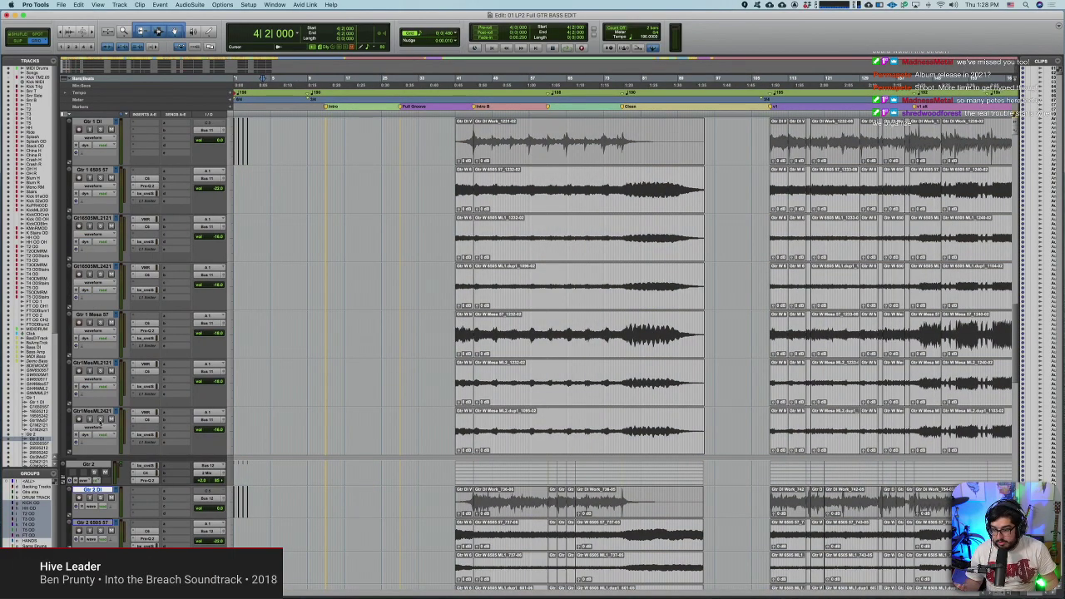
Step: Examine the Gtr 1 and Gtr 2 DI and amp tracks along the timeline, up to the sample markers
scroll(457, 307, down, 3)
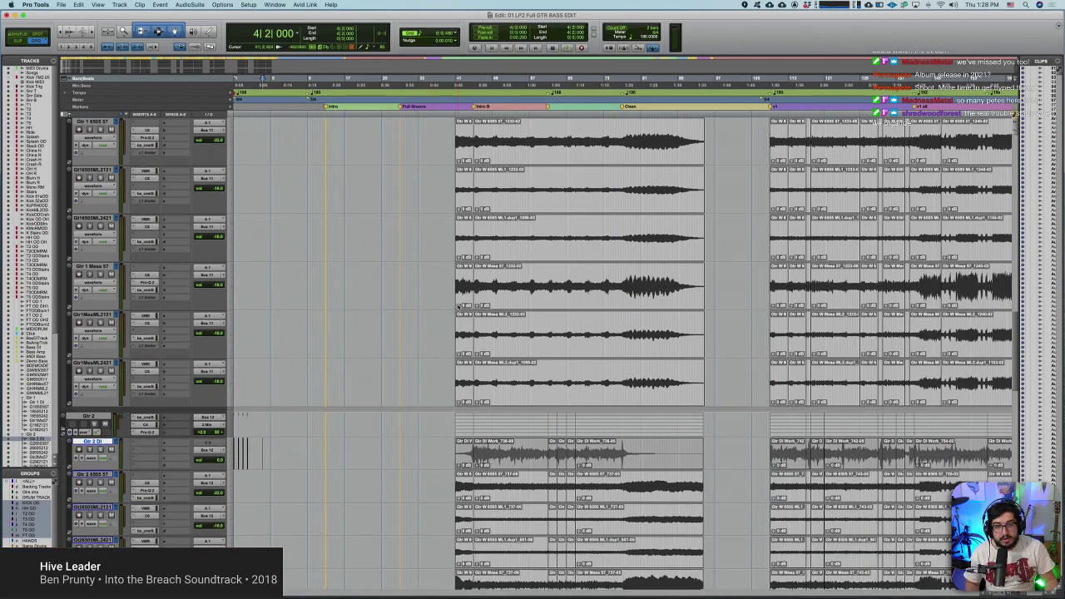
scroll(457, 307, up, 3)
scroll(457, 306, down, 2)
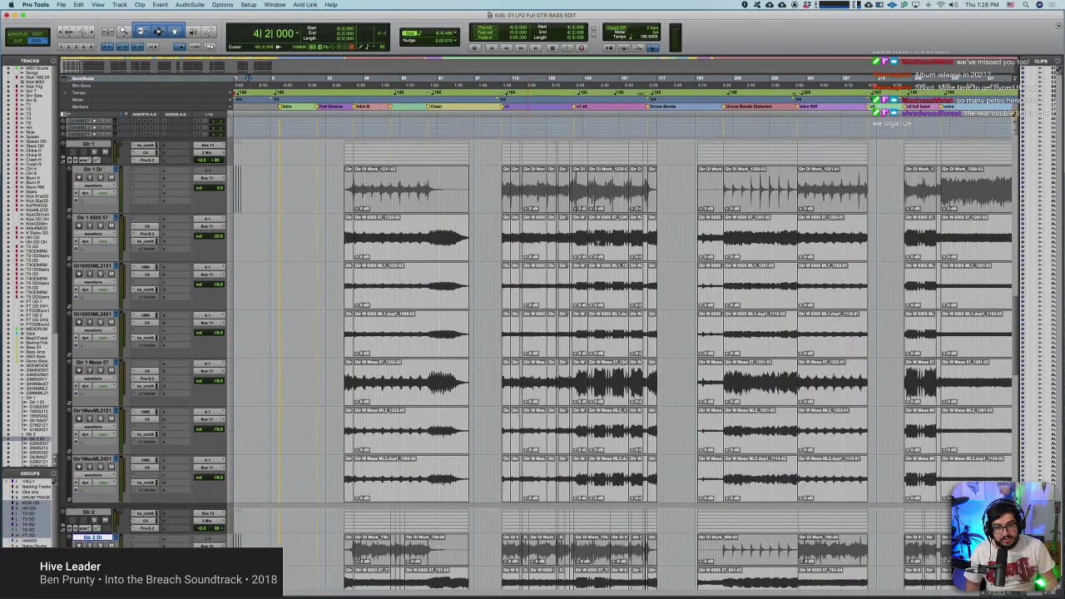
scroll(510, 241, up, 1)
scroll(591, 241, right, 2)
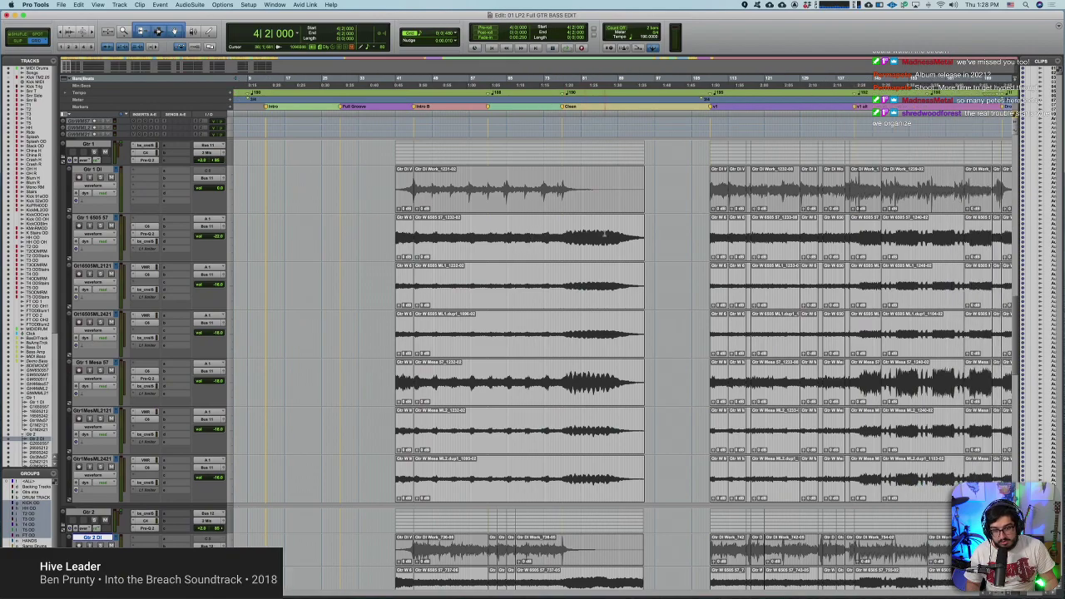
scroll(903, 230, right, 3)
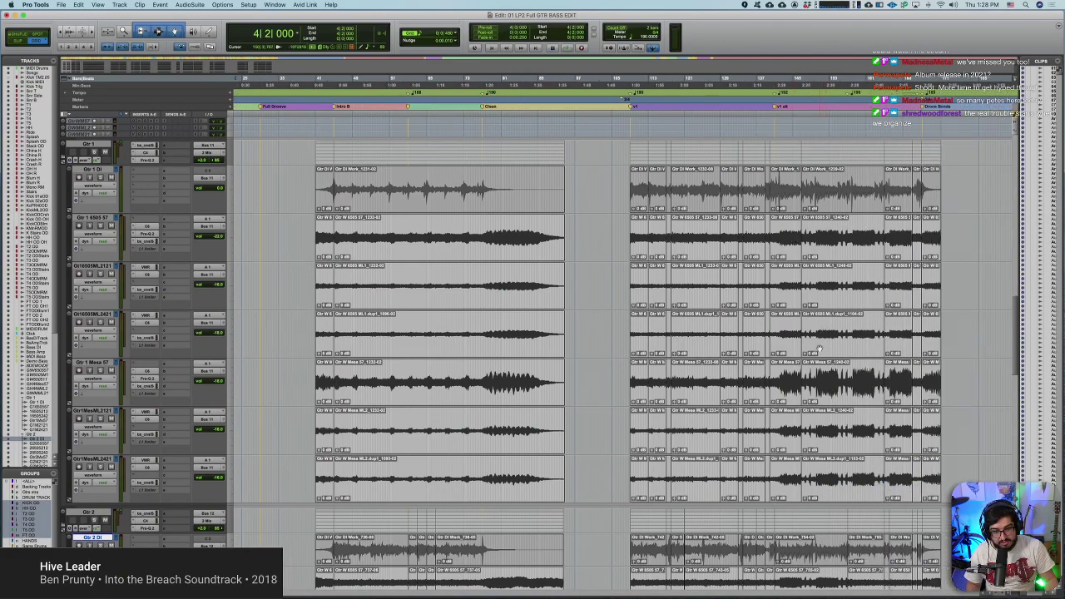
scroll(807, 383, right, 15)
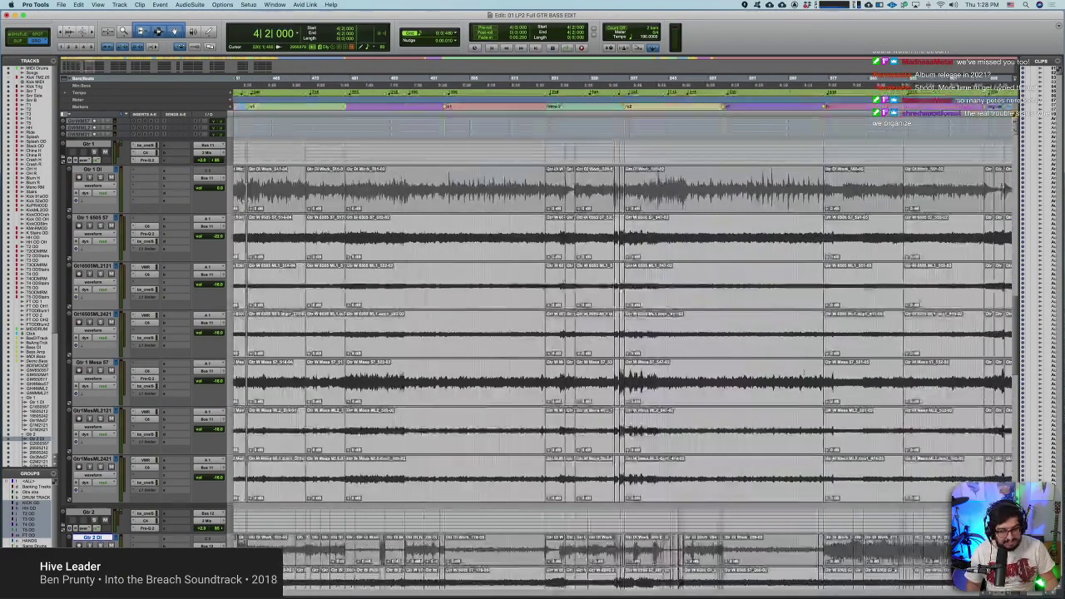
scroll(804, 372, right, 15)
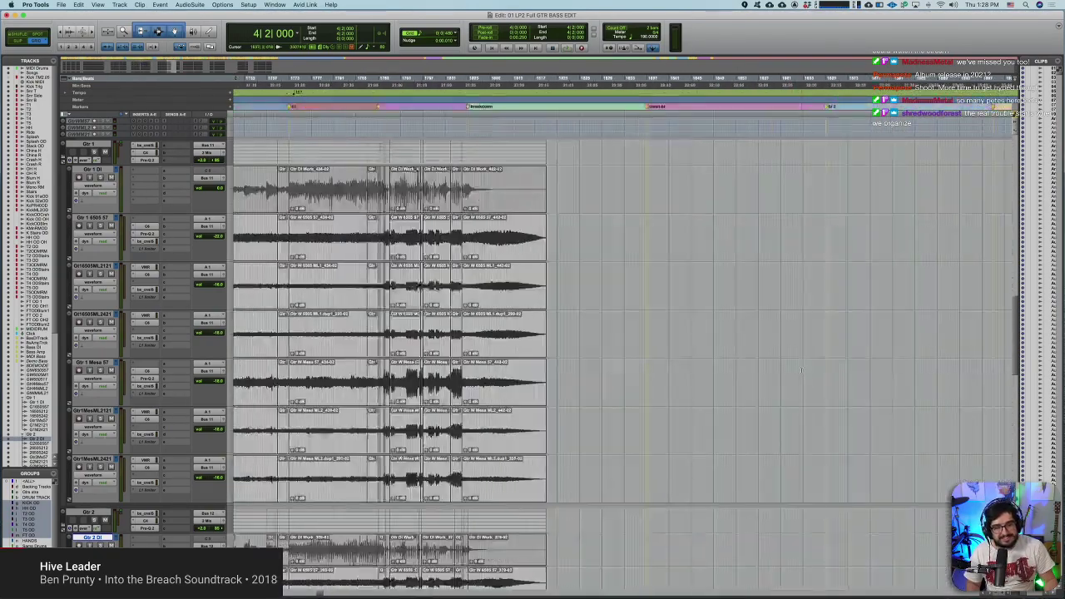
scroll(798, 368, down, 10)
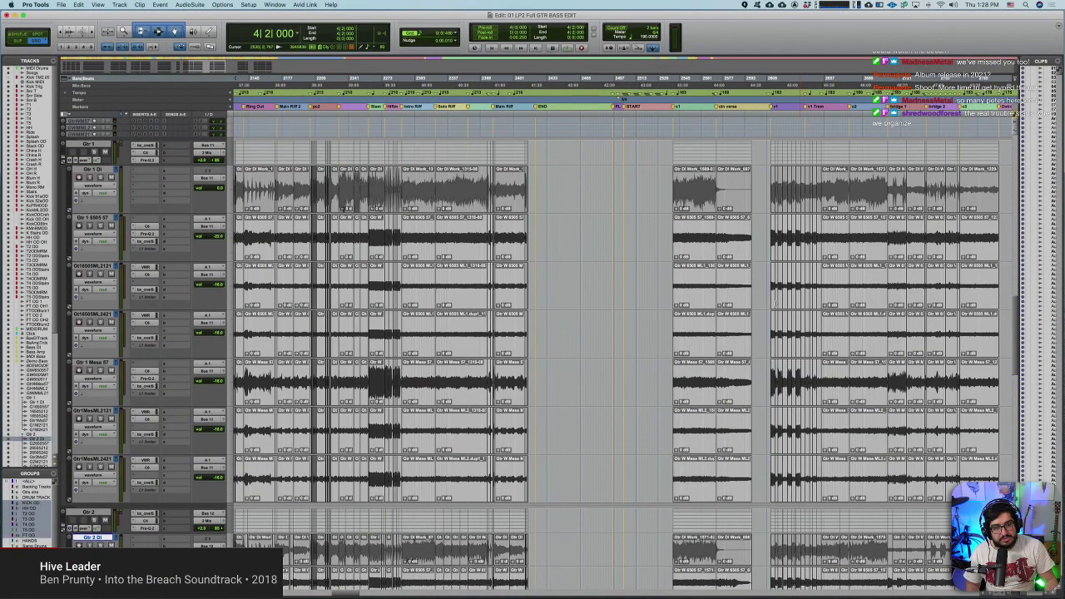
scroll(750, 276, right, 15)
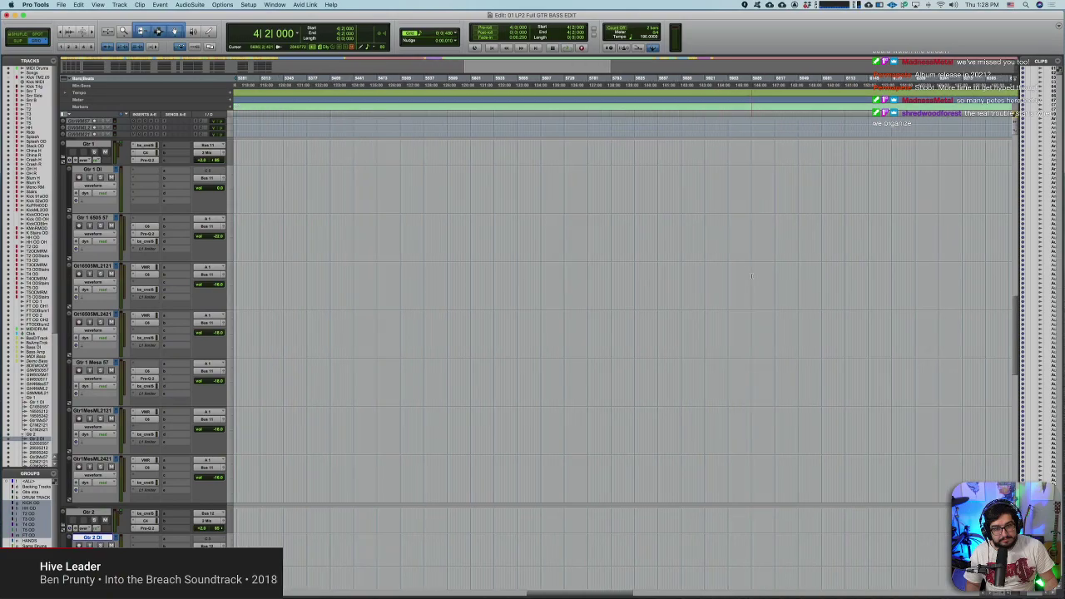
scroll(524, 243, left, 10)
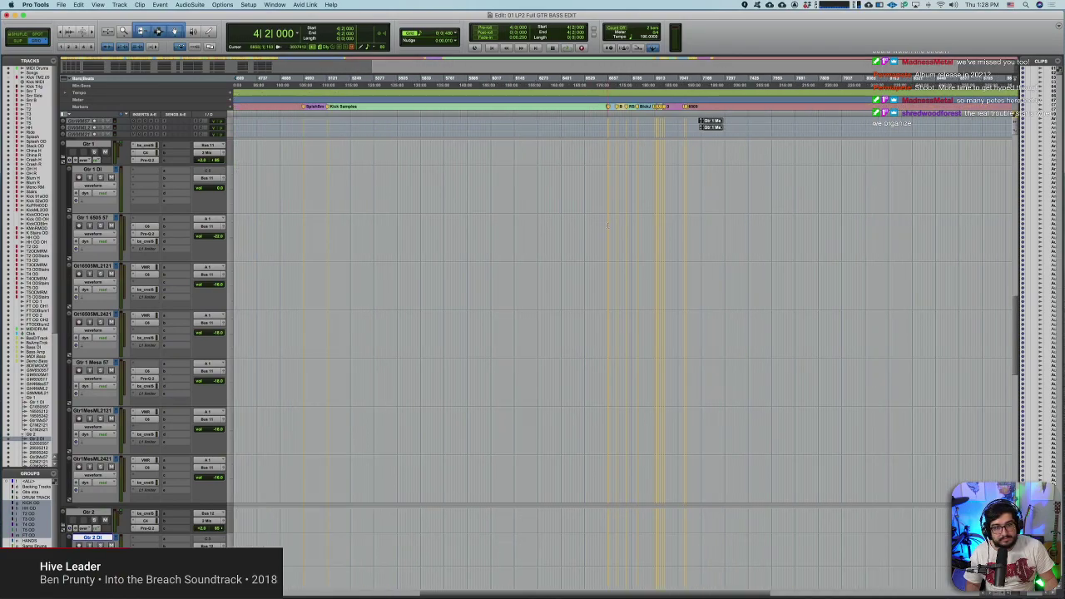
Step: Make the six inactive Gtr W tracks below BB DEMO IDEA active and increase their track height
scroll(688, 226, up, 5)
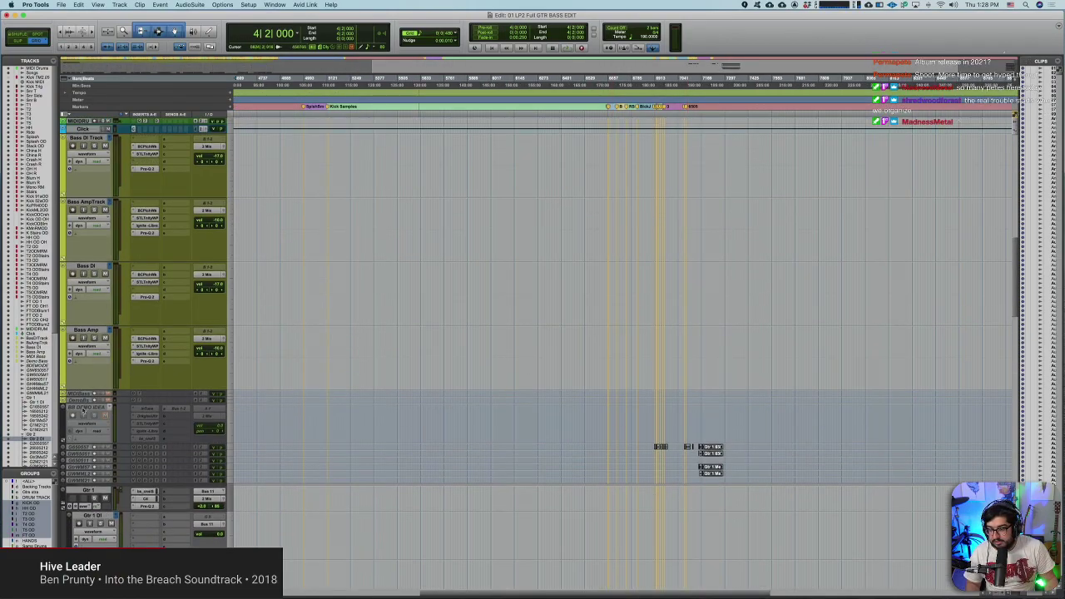
click(80, 447)
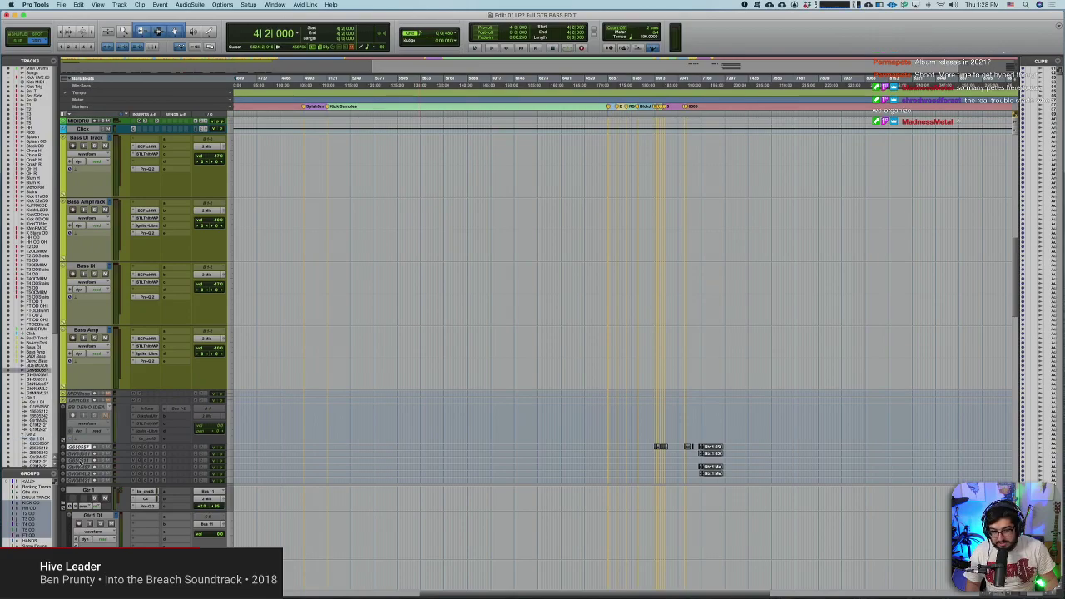
shift+click(81, 481)
right_click(86, 480)
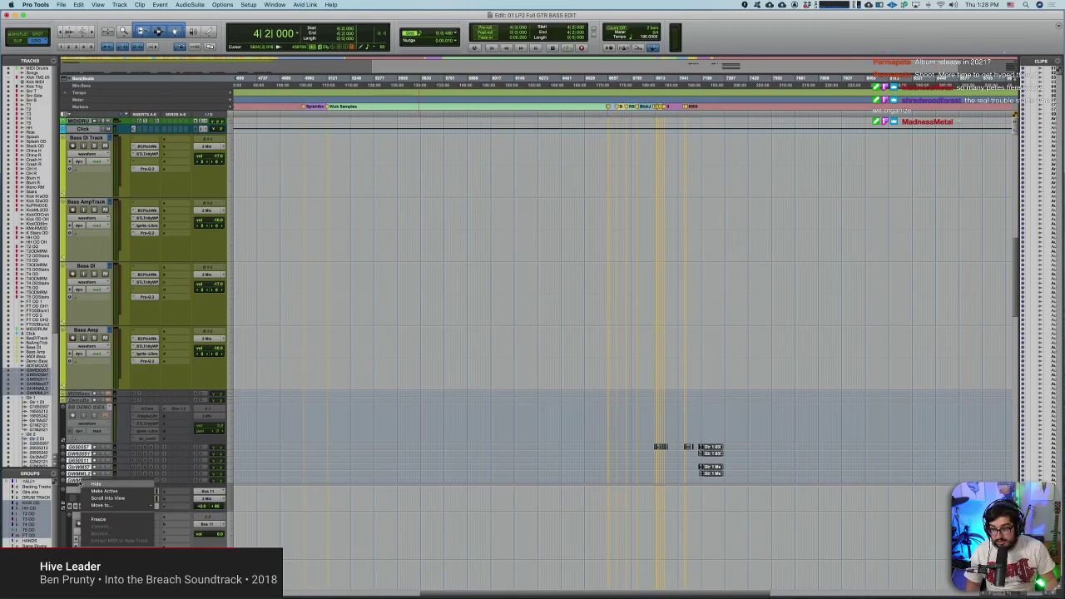
click(98, 490)
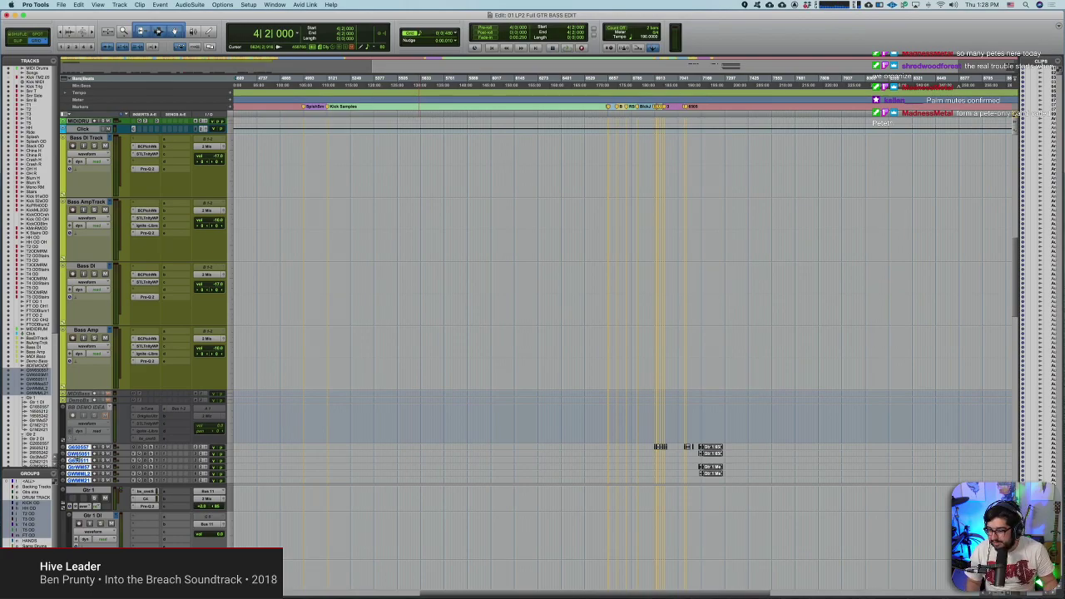
key(ctrl+Up)
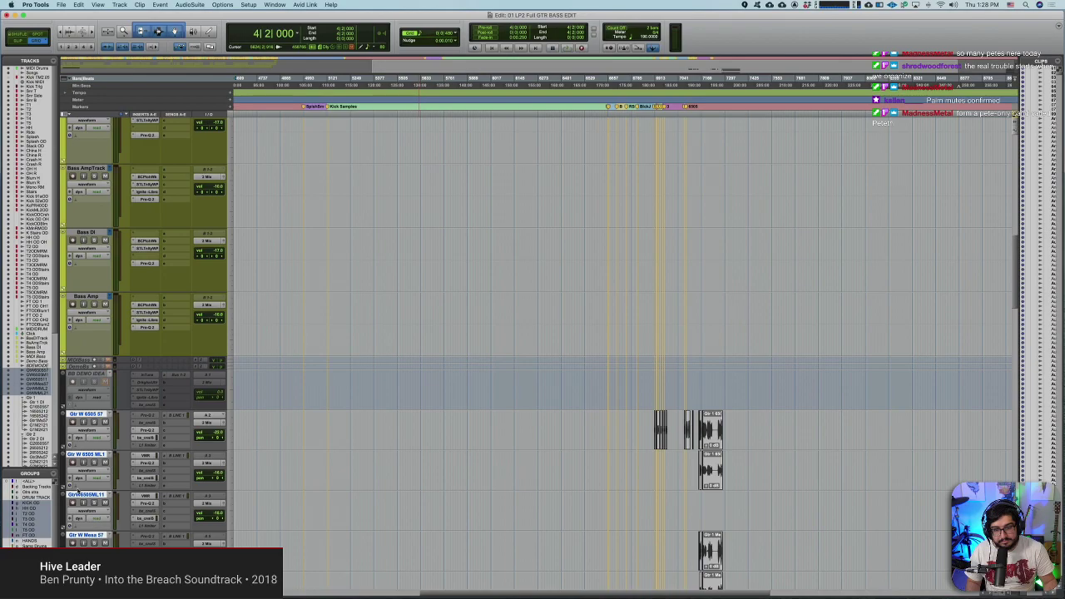
scroll(558, 440, down, 6)
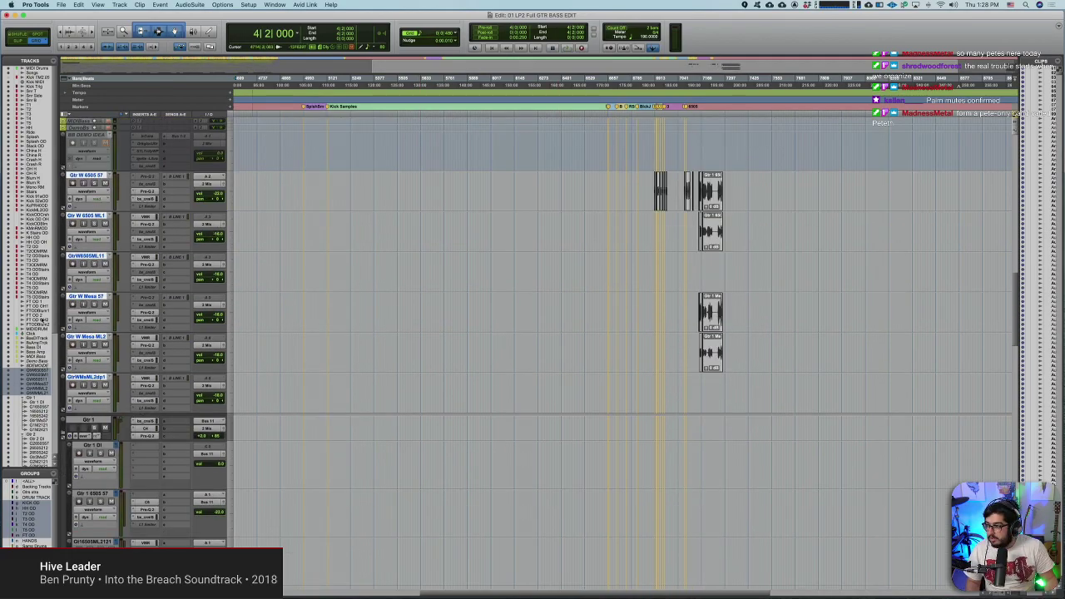
click(175, 188)
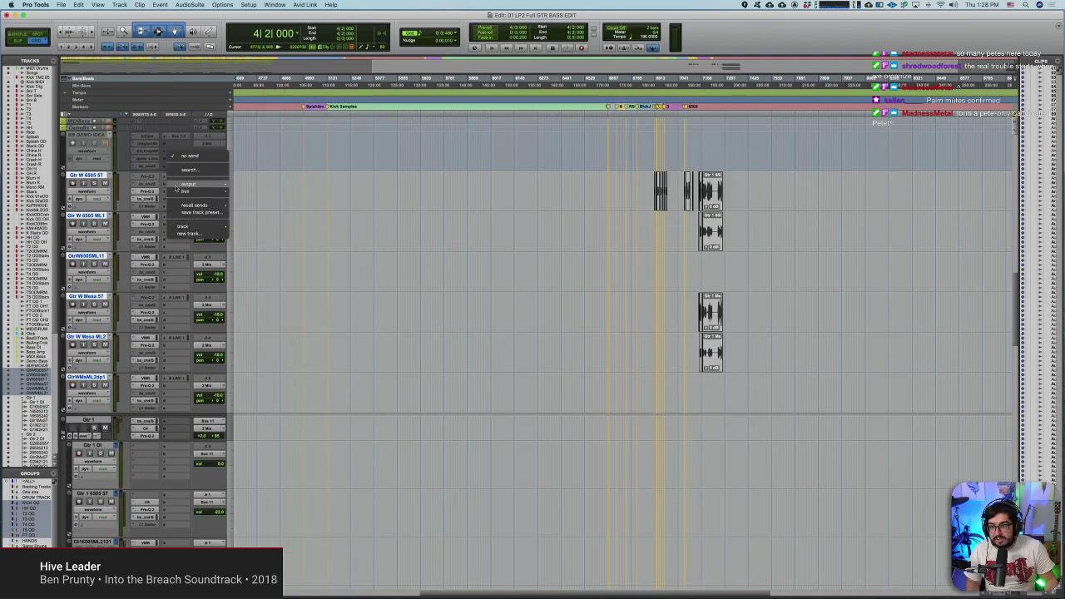
mouse_move(195, 188)
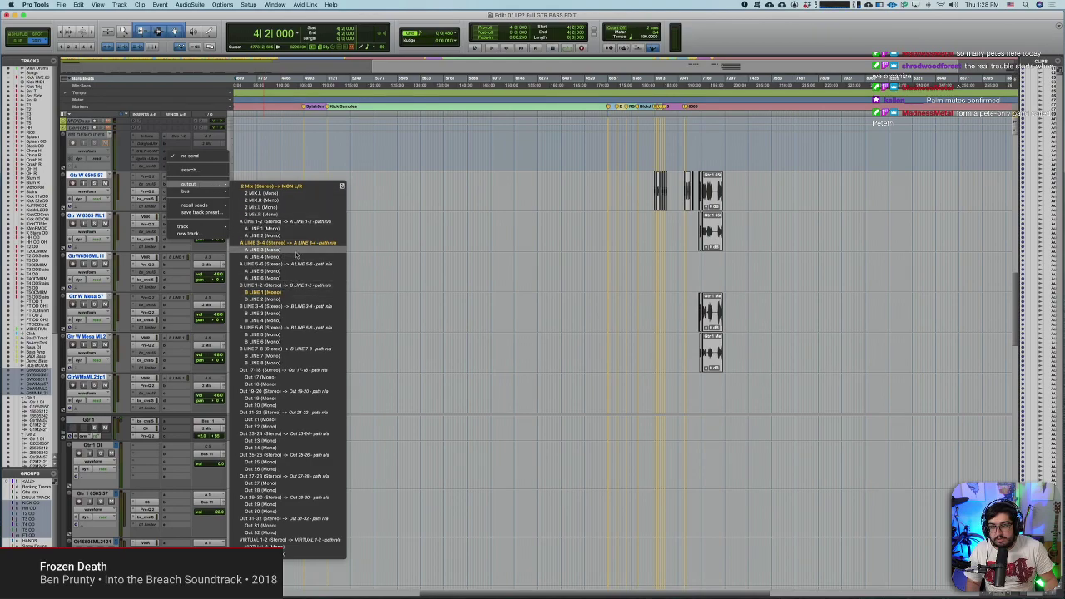
click(430, 246)
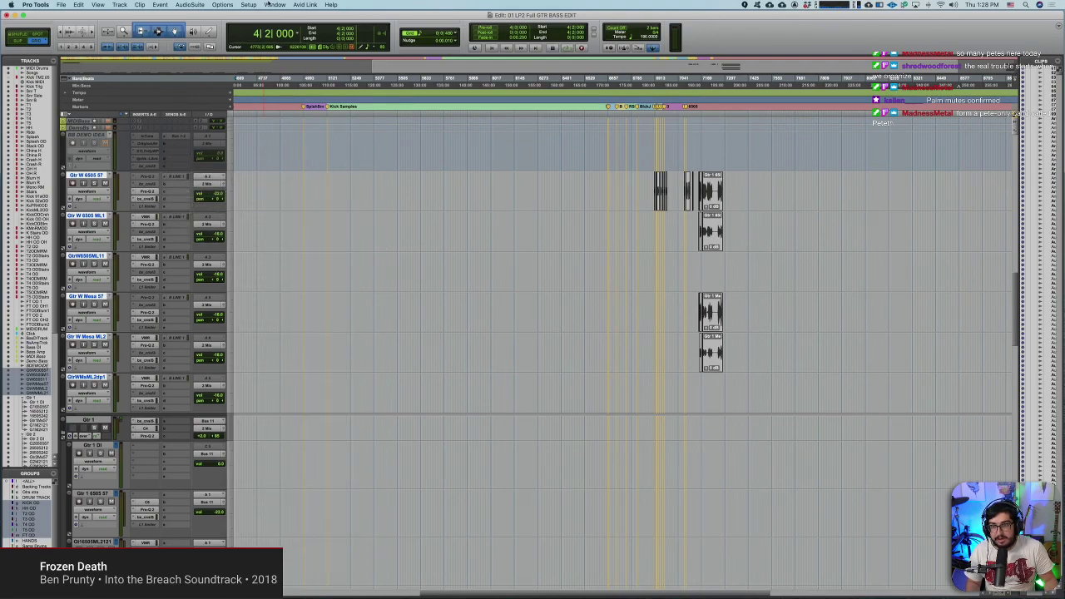
Step: Restore the default output paths in I/O Setup and delete the two added unnamed stereo paths
click(248, 4)
click(271, 52)
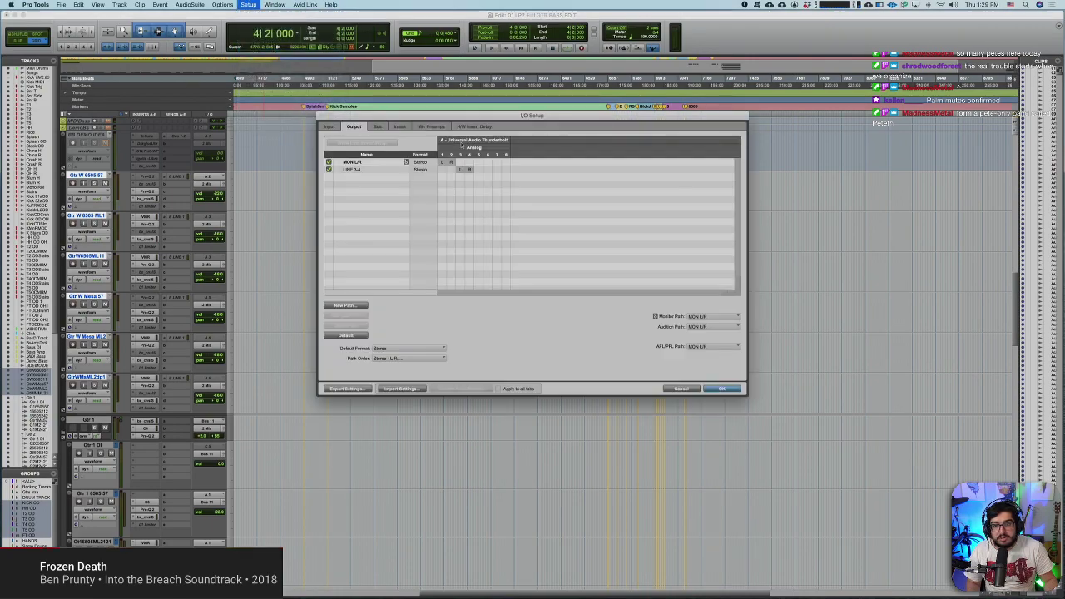
click(377, 127)
click(355, 126)
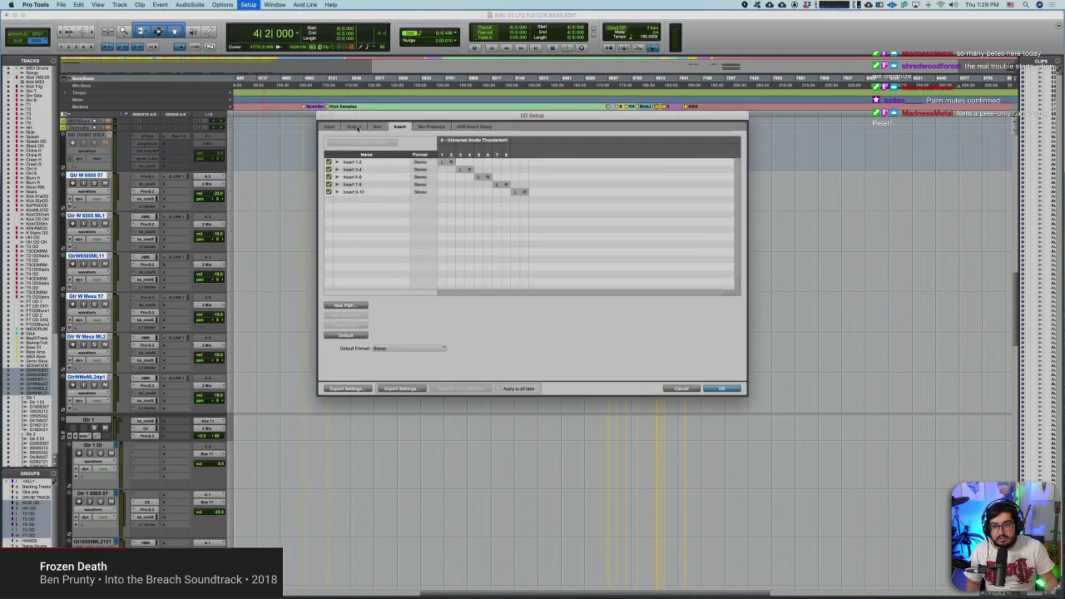
click(346, 336)
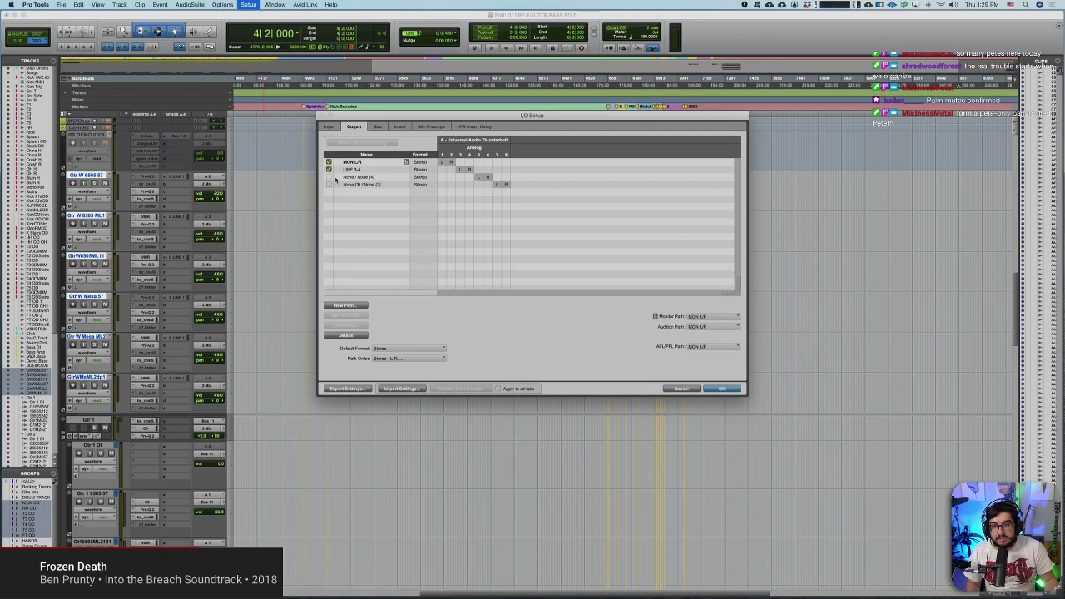
drag(336, 177, 352, 183)
click(346, 325)
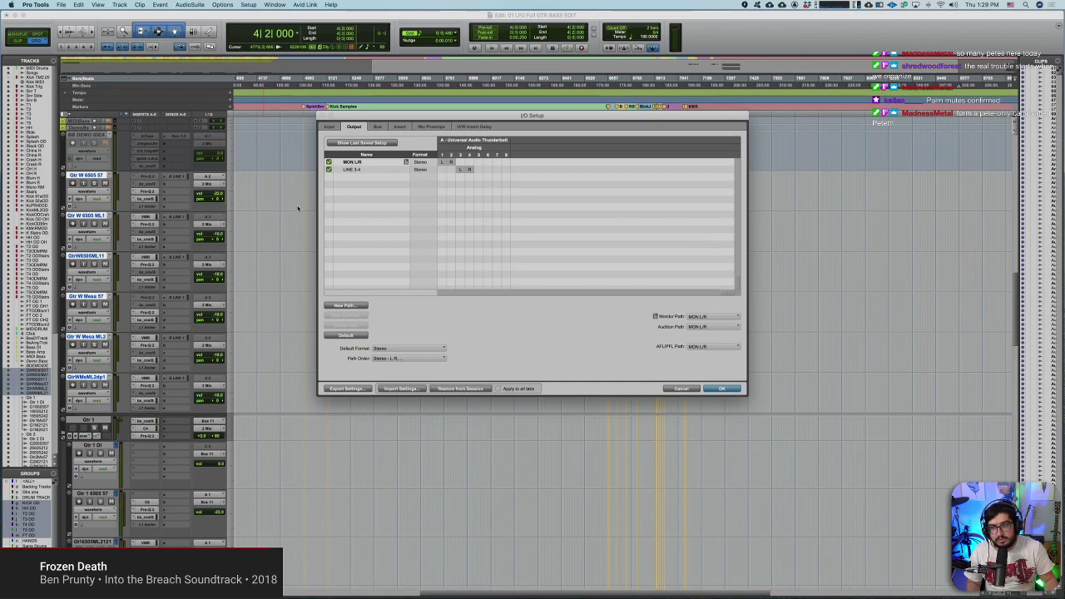
key(Return)
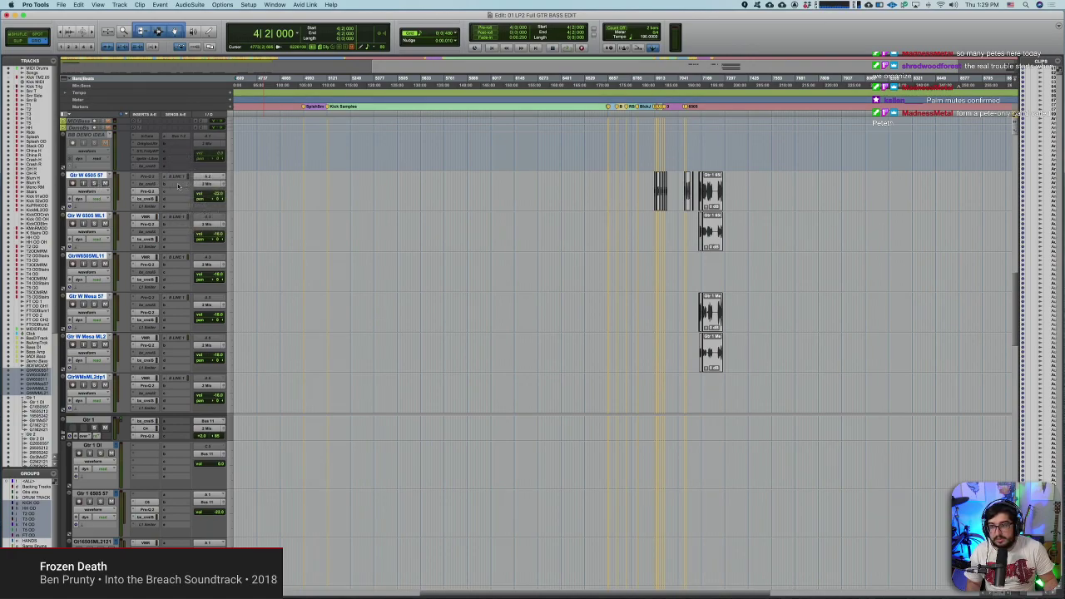
Step: Add a send to output LINE 3-4 on all six selected Gtr W tracks, in the free second send slot
click(177, 186)
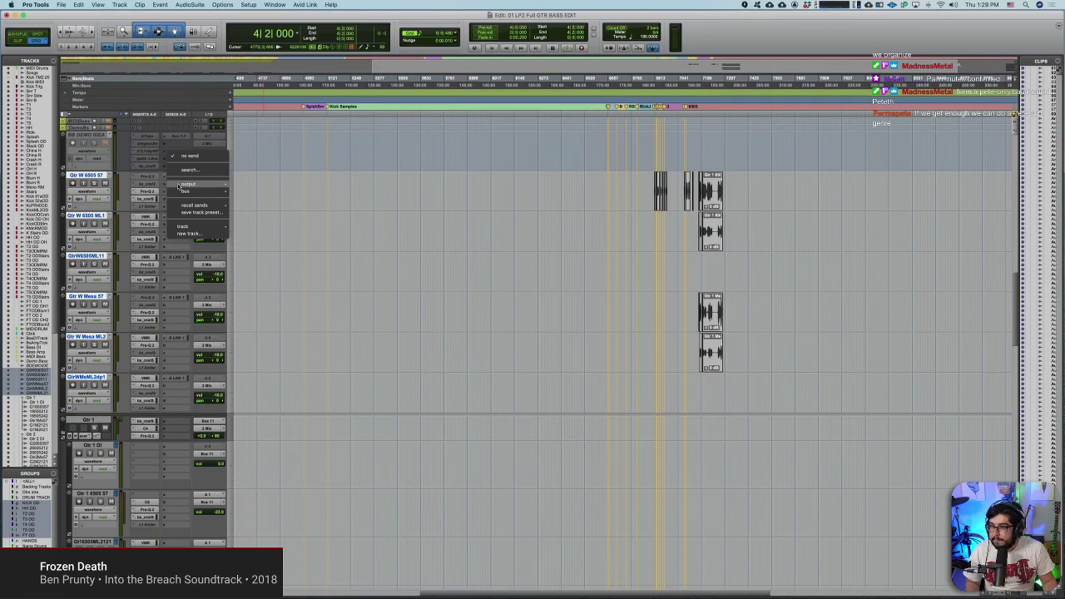
mouse_move(215, 187)
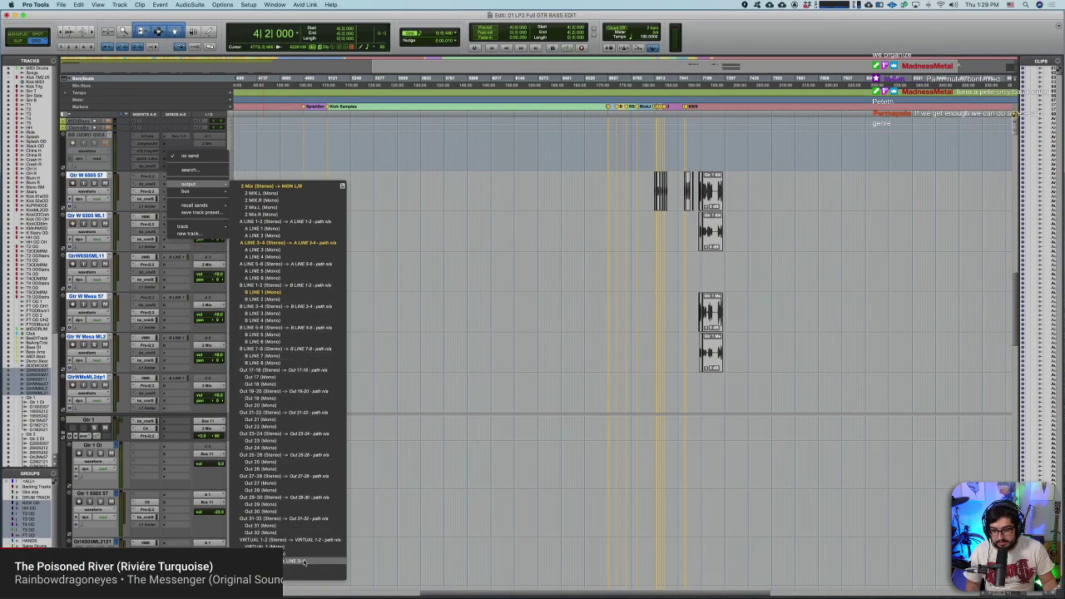
alt+shift+click(304, 562)
key(Return)
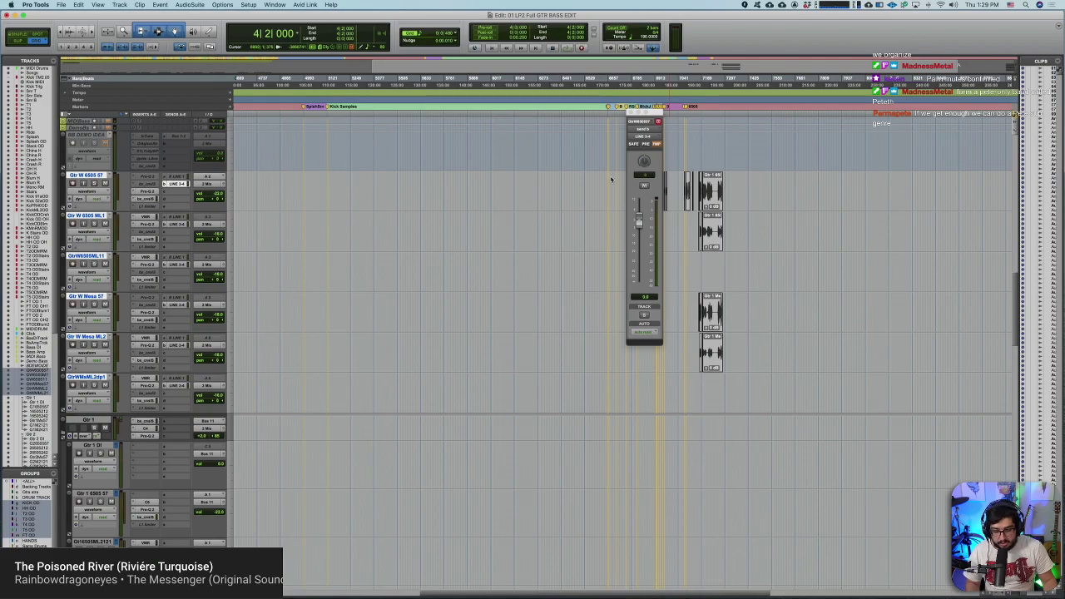
Step: Place the edit cursor at the Top L marker and show the Gtr W 6505 57 clips there in close-up
click(611, 178)
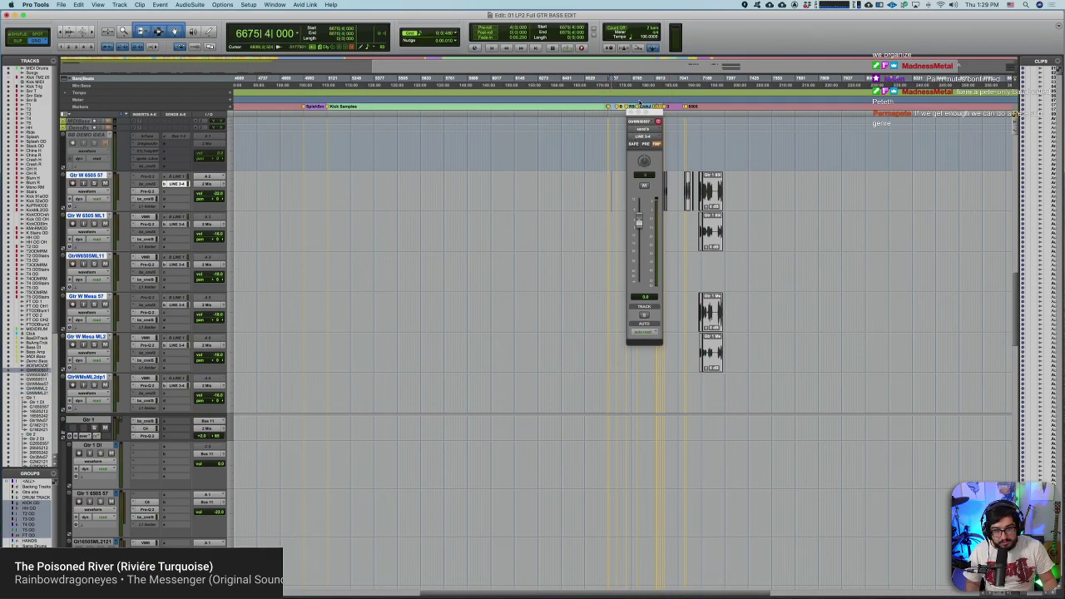
click(639, 102)
scroll(630, 112, up, 8)
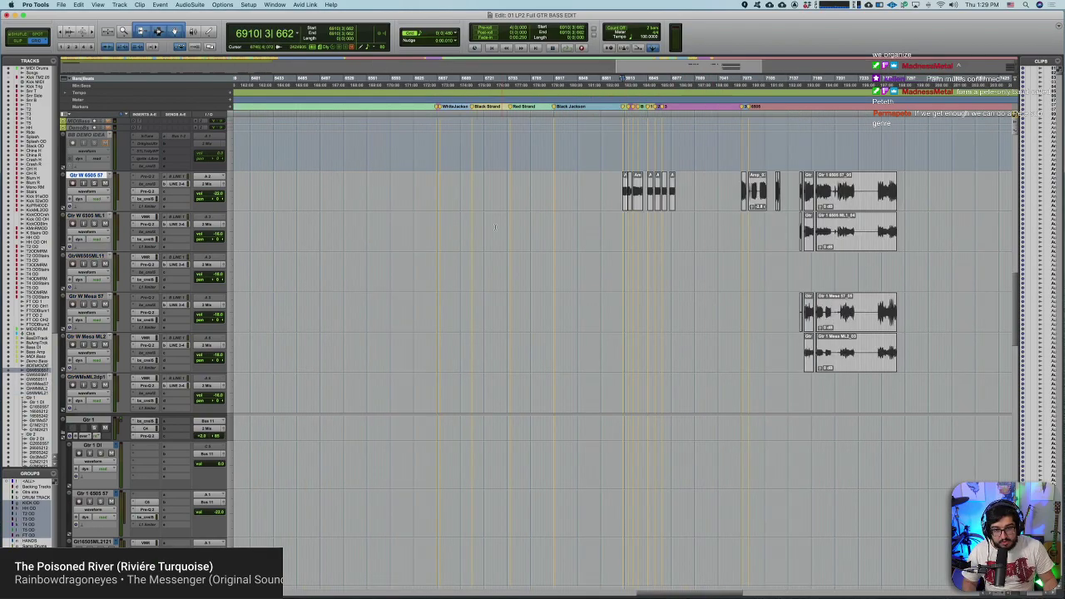
scroll(622, 78, up, 3)
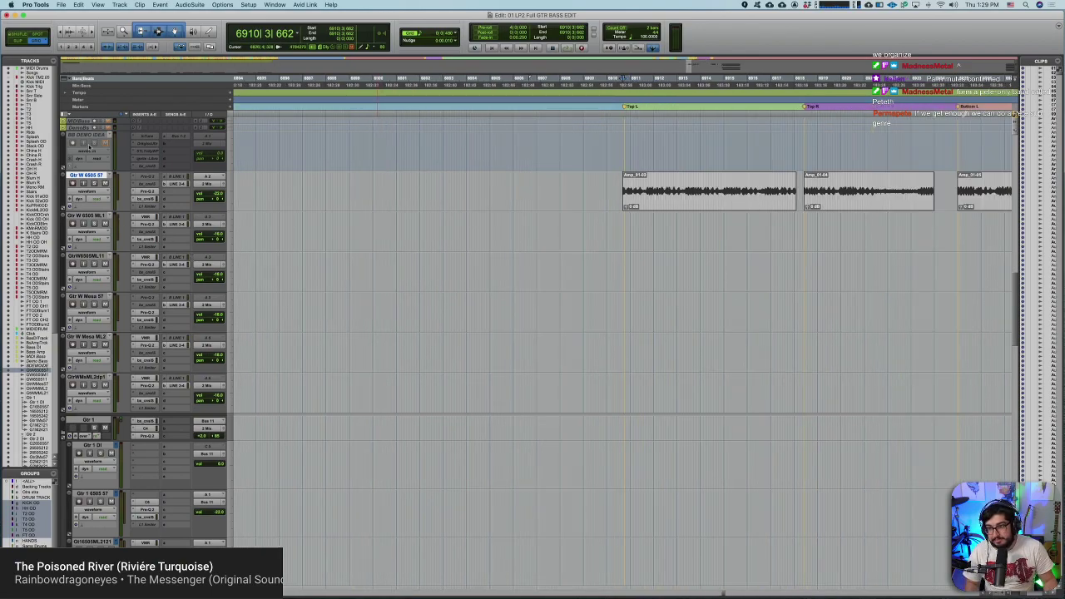
Step: Move the Gtr 1 DI track out of the Gtr 1 folder to directly above Gtr W 6505 57
scroll(104, 190, up, 5)
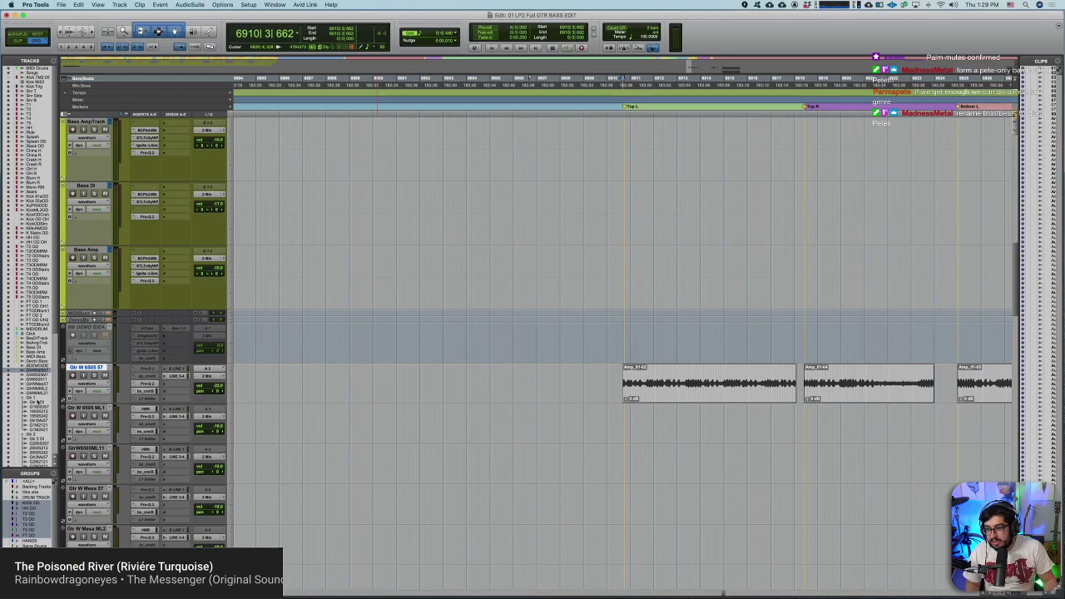
scroll(89, 475, down, 5)
drag(93, 434, 98, 174)
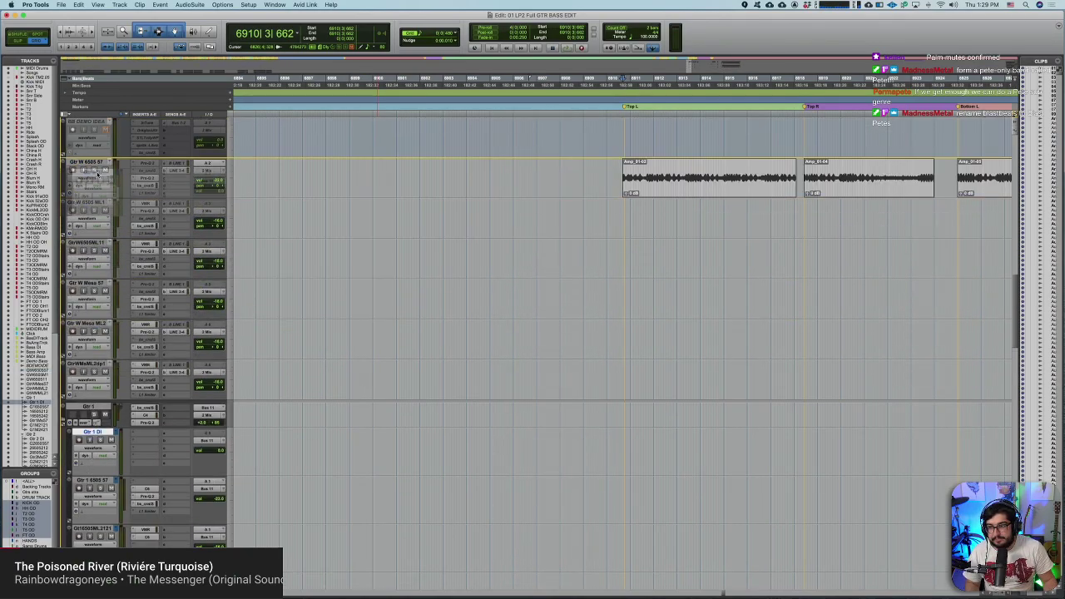
Step: Examine the timeline of the Gtr 1 DI and Gtr W tracks around the guitar and sample markers for recorded clips
drag(336, 192, 330, 191)
key(r)
key(r)
key(r)
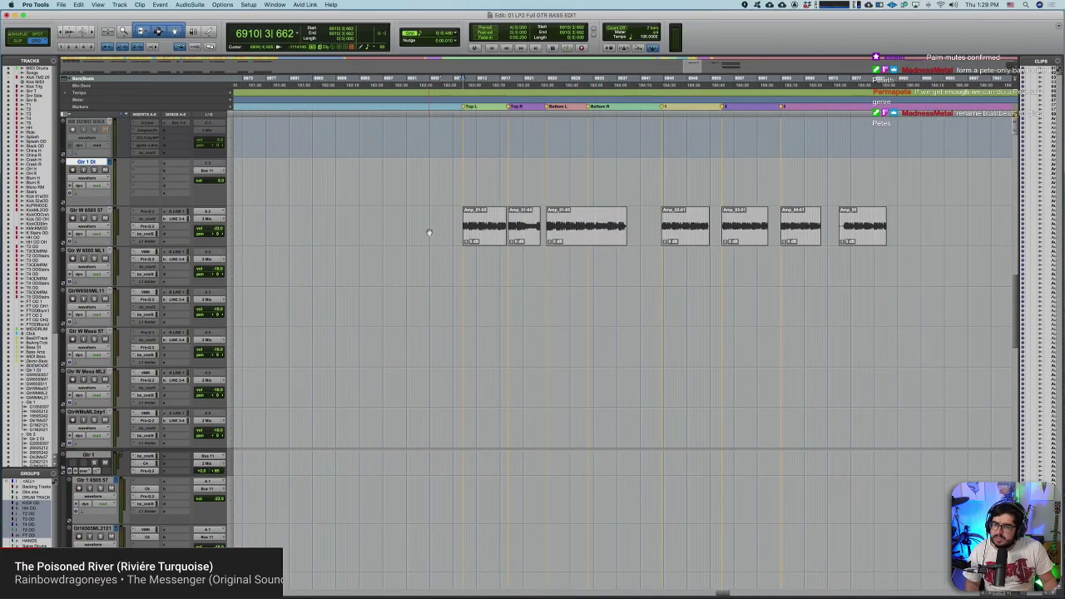
key(r)
key(r)
scroll(452, 226, left, 5)
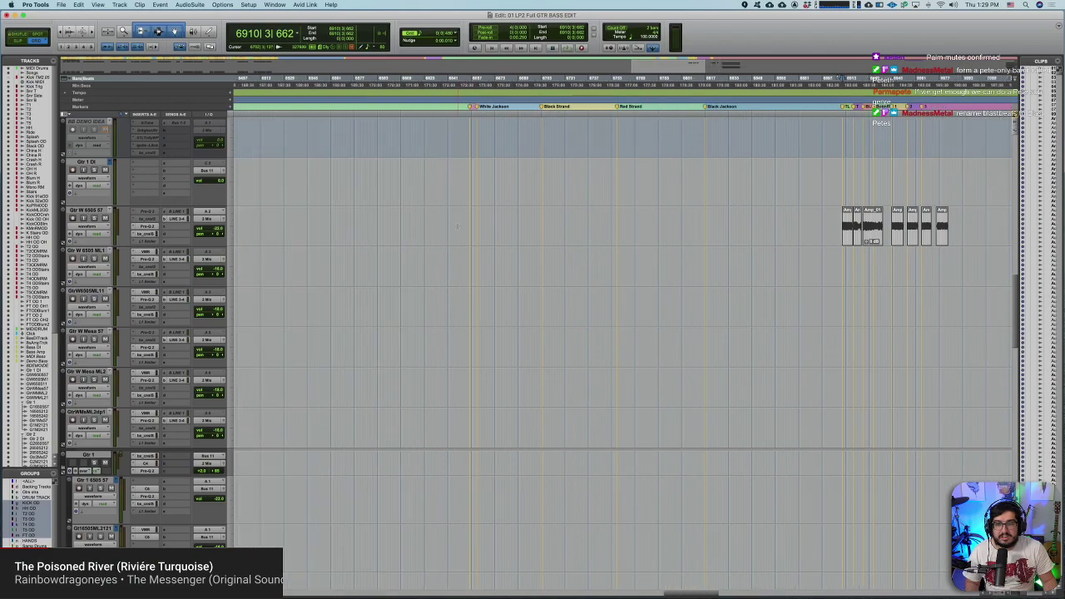
key(r)
key(r)
scroll(566, 231, down, 3)
scroll(566, 232, up, 3)
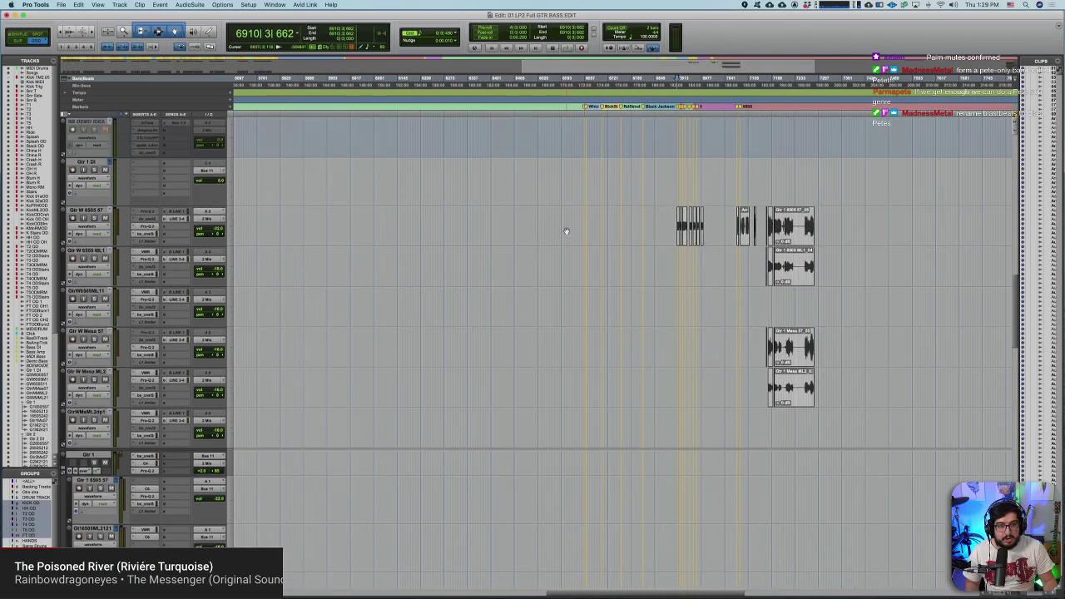
Step: Solo Gtr W 6505 57 and play it from the Top L marker while checking its LINE 3-4 send
click(26, 374)
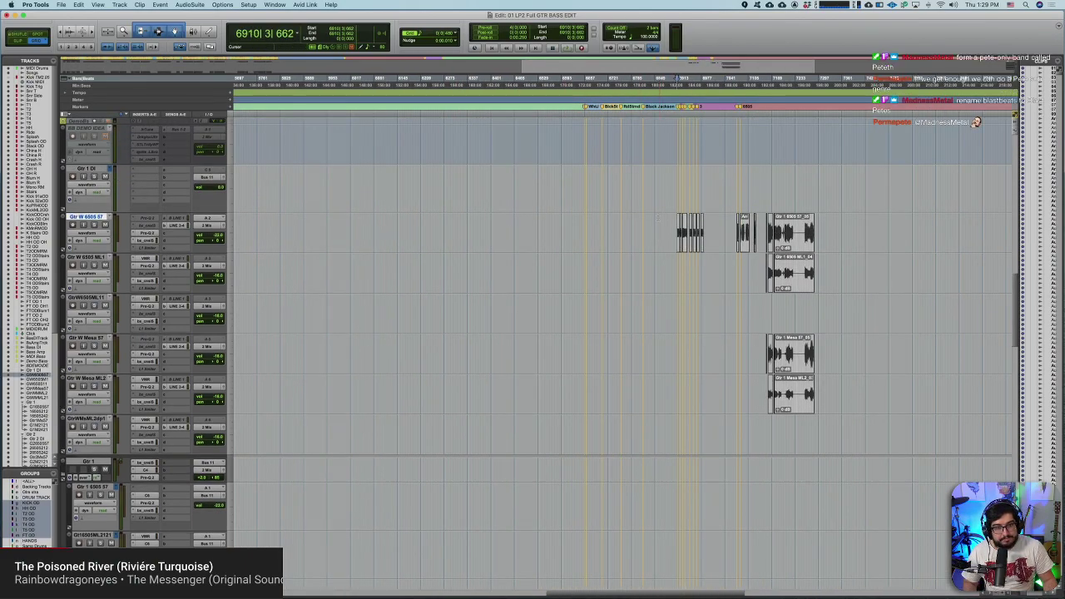
key(t)
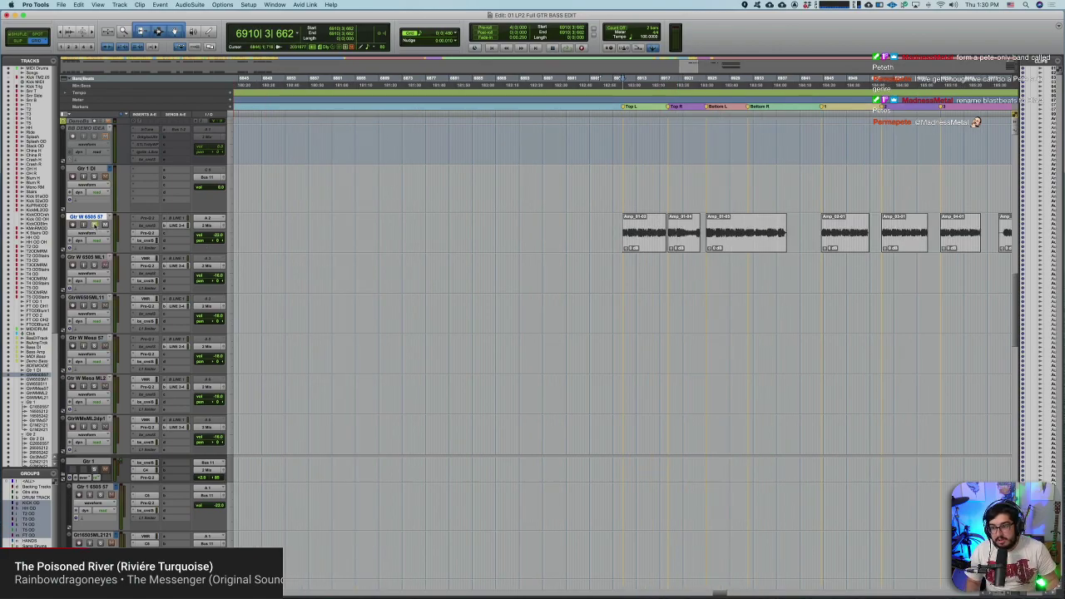
click(186, 227)
key(space)
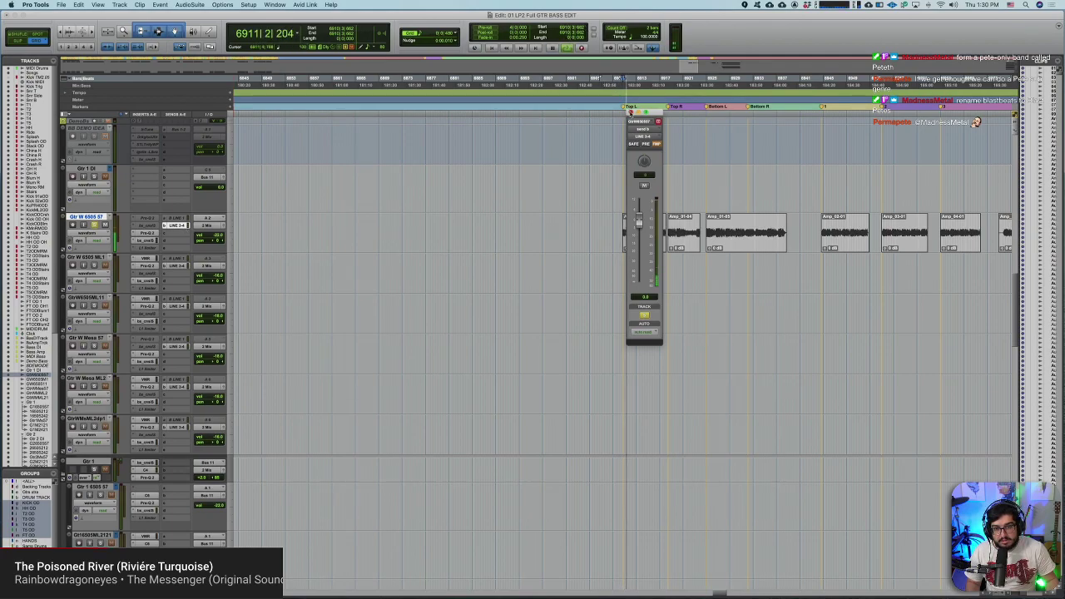
click(630, 113)
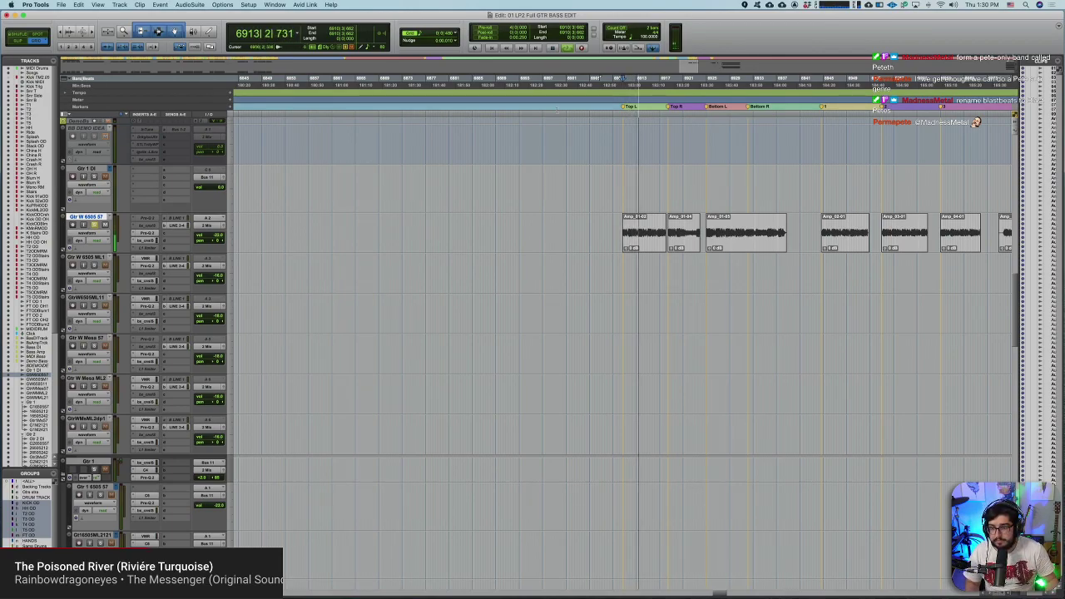
Step: Raise the LINE 3-4 send level of Gtr W 6505 57 to +12 dB
click(165, 227)
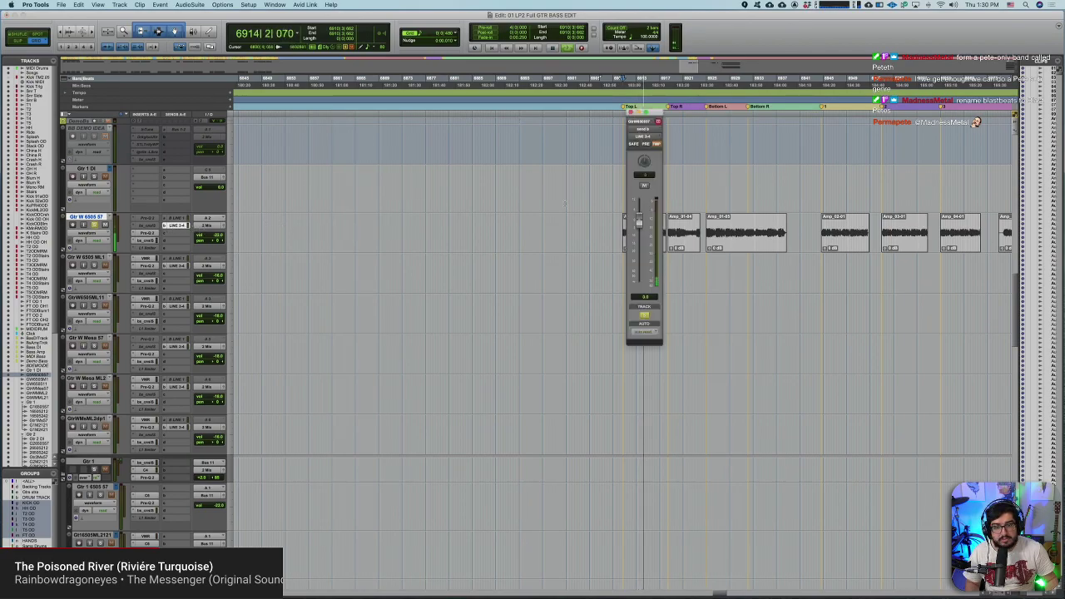
drag(638, 221, 644, 188)
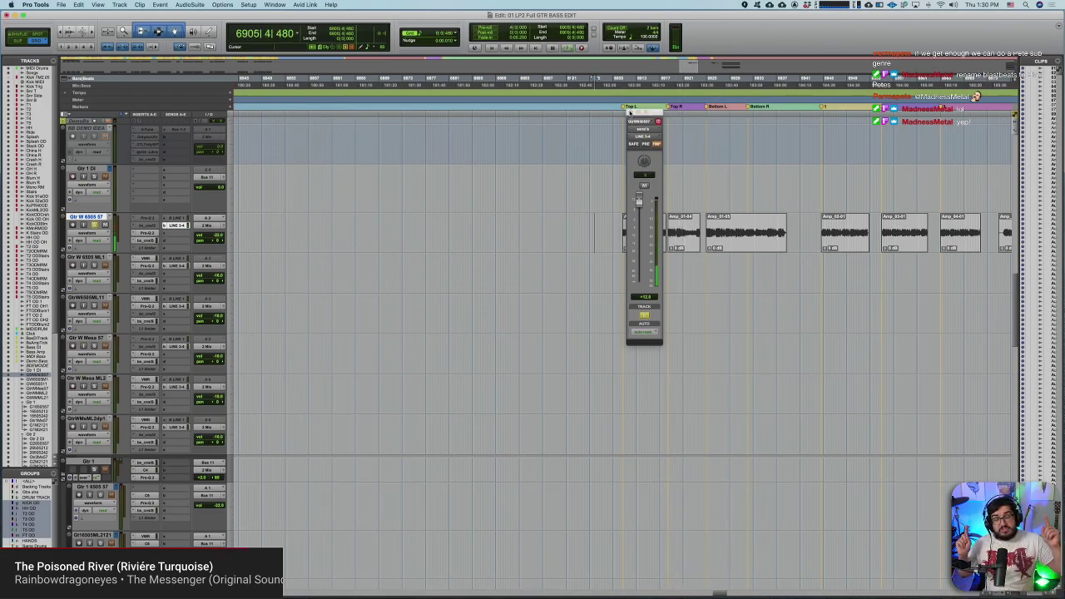
click(628, 111)
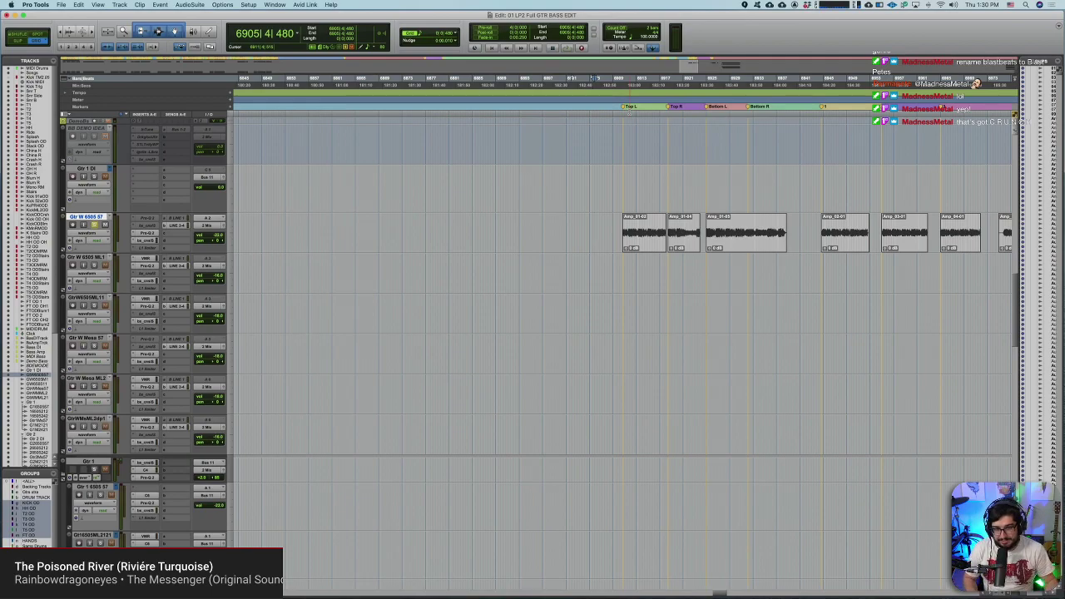
Step: Audition the soloed Gtr W 6505 57 clips from the Top L marker and from the Top R marker
key(Tab)
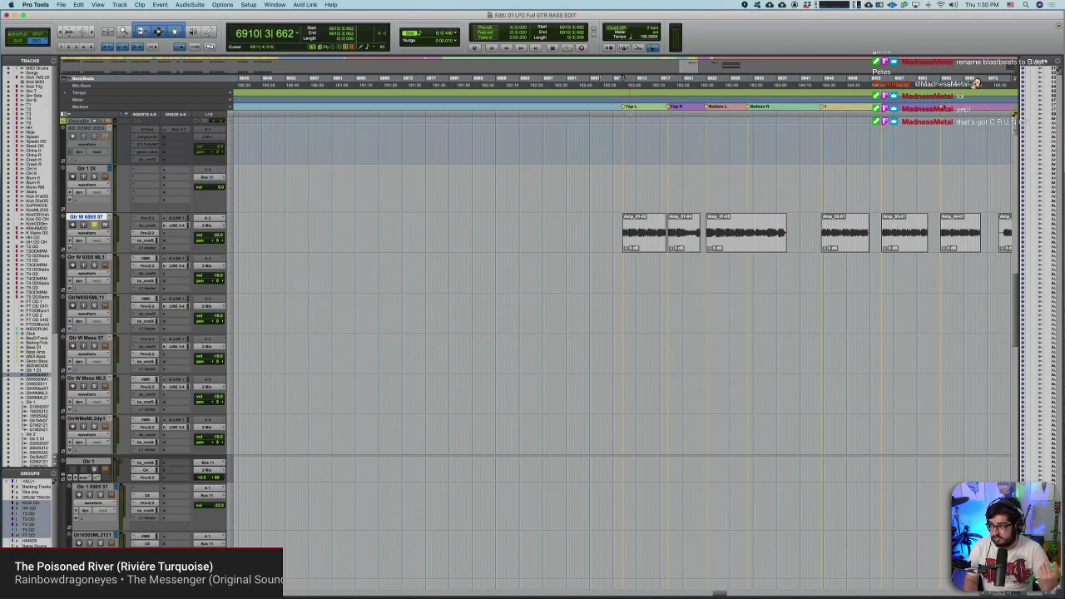
key(space)
key(super+bracketright)
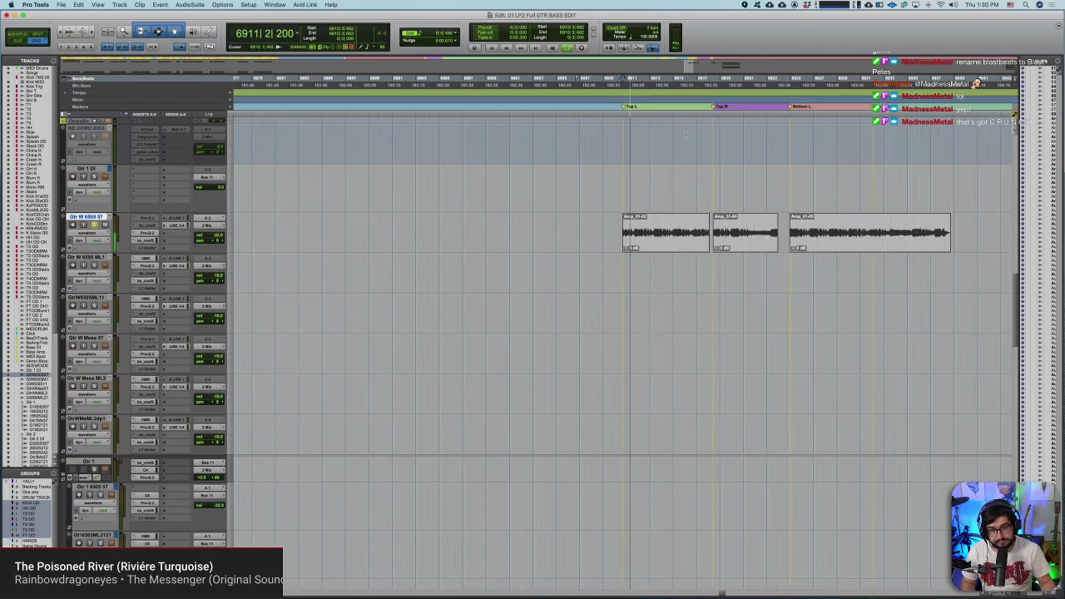
scroll(673, 197, right, 5)
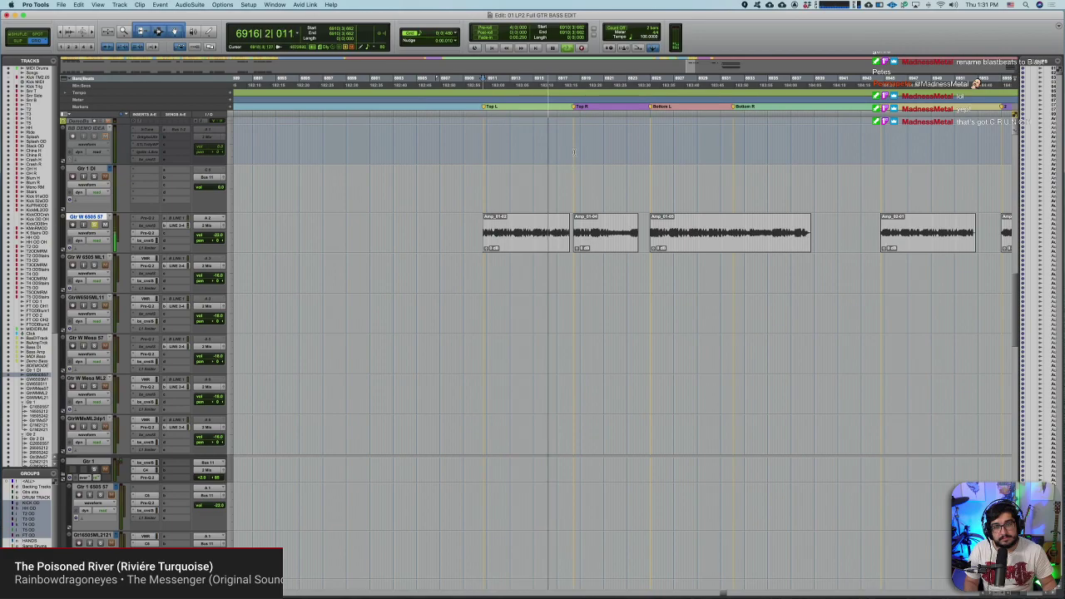
click(574, 106)
key(space)
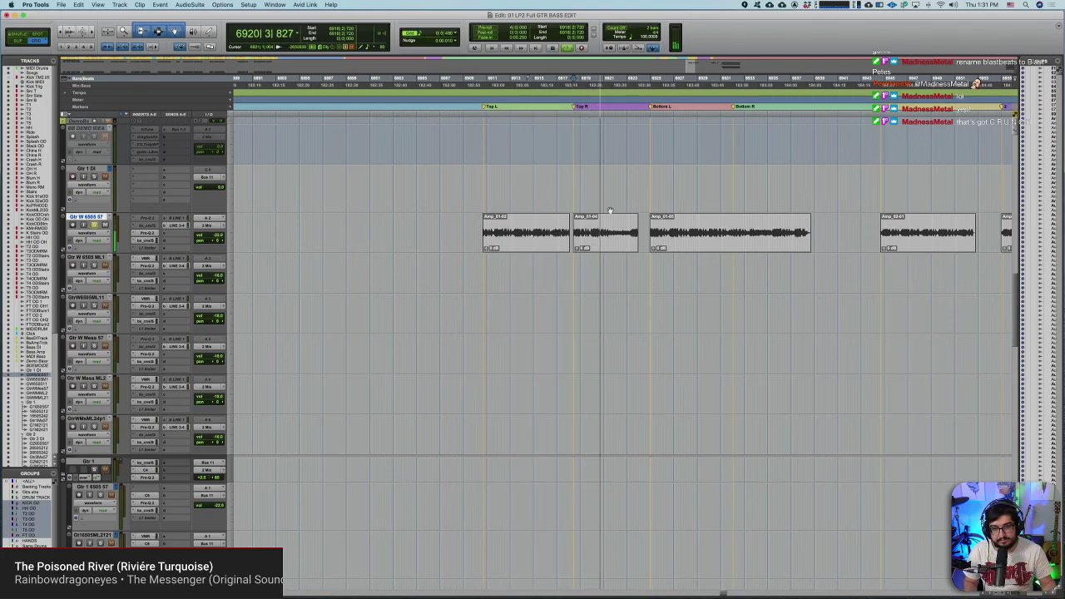
Step: Compare the Top L clip with the Bottom L clip by playing them alternately on Gtr W 6505 57
scroll(608, 204, right, 3)
click(425, 223)
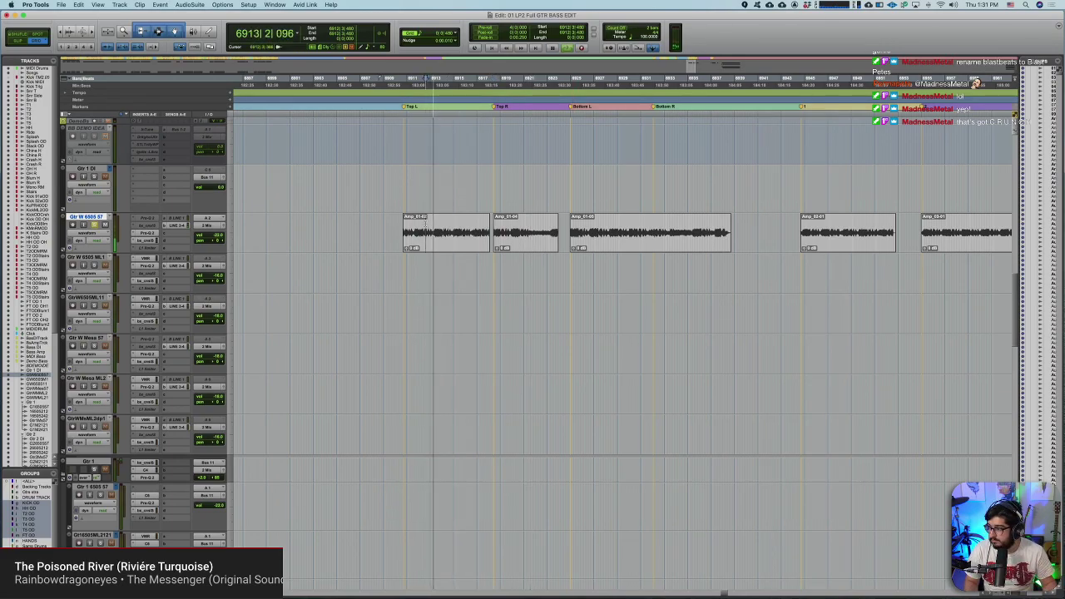
key(space)
scroll(623, 233, right, 2)
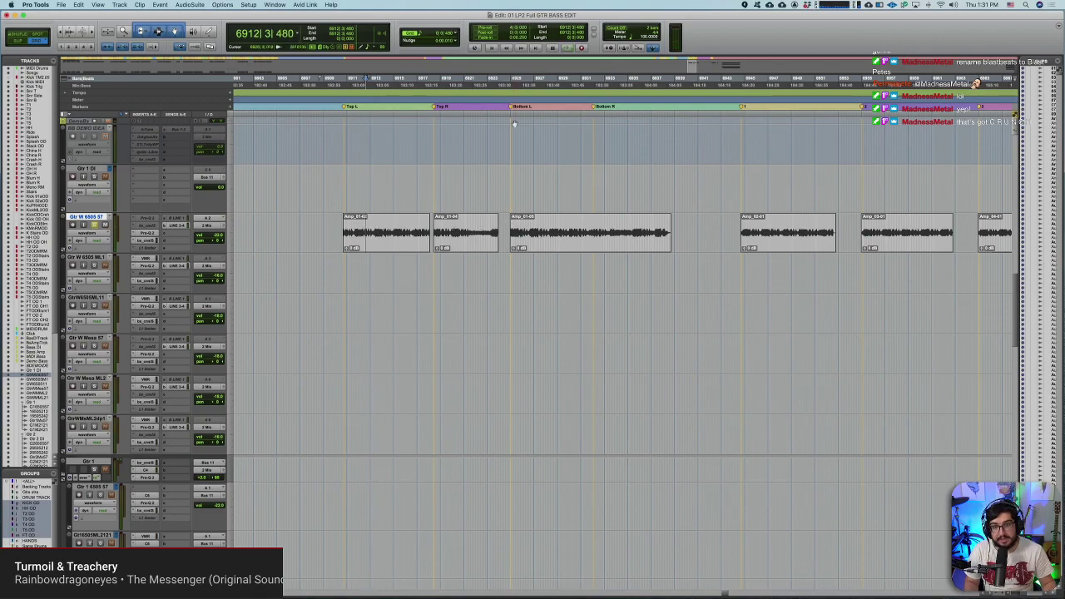
click(512, 108)
key(space)
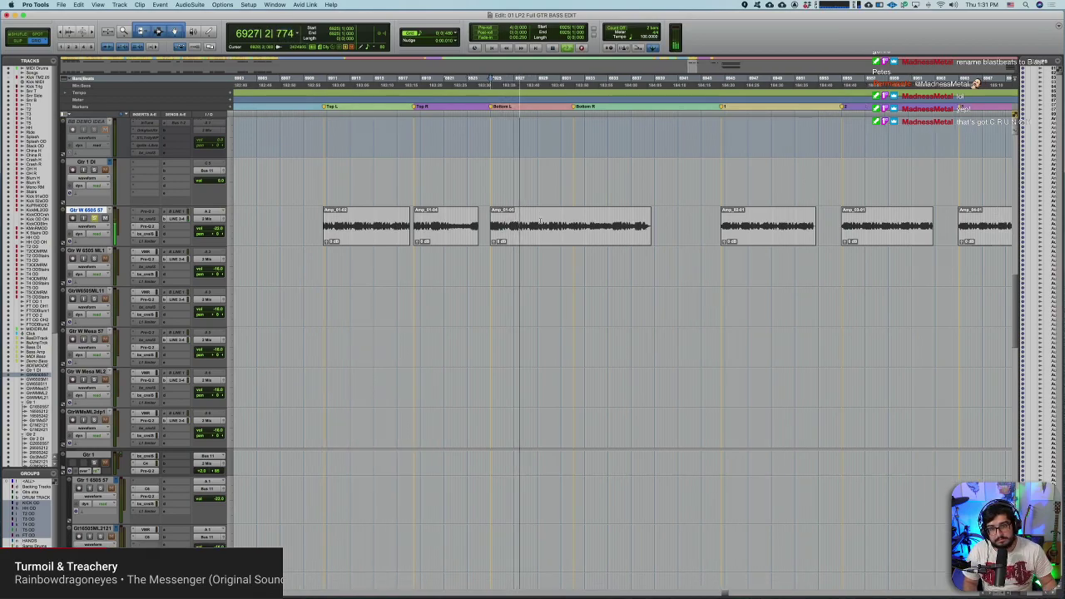
key(space)
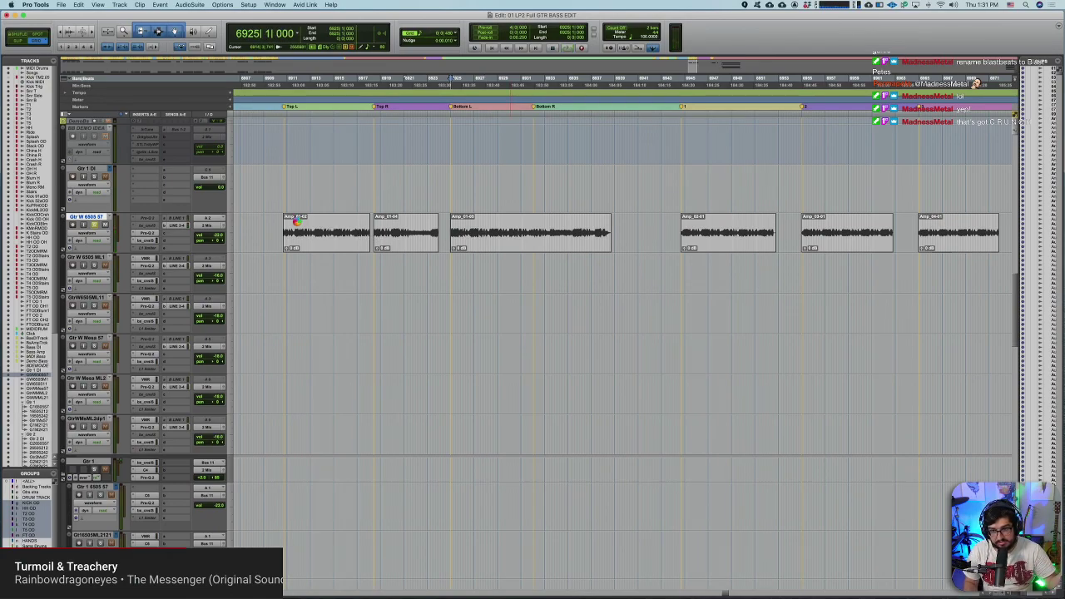
key(space)
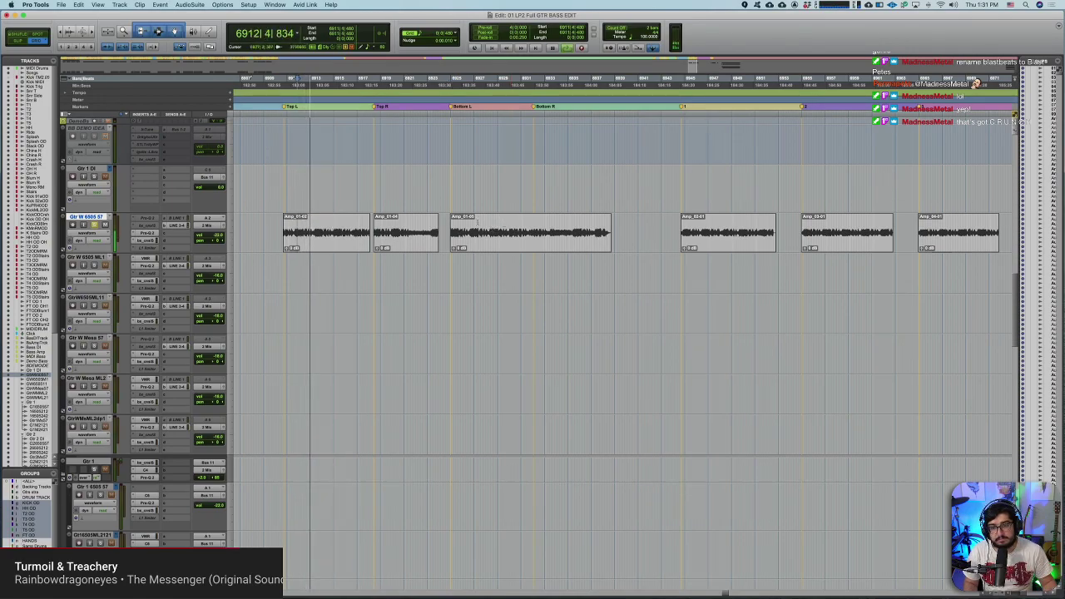
Step: Play Gtr W 6505 57 from within the Bottom L clip, around the Bottom R marker and from the Top L marker
click(473, 221)
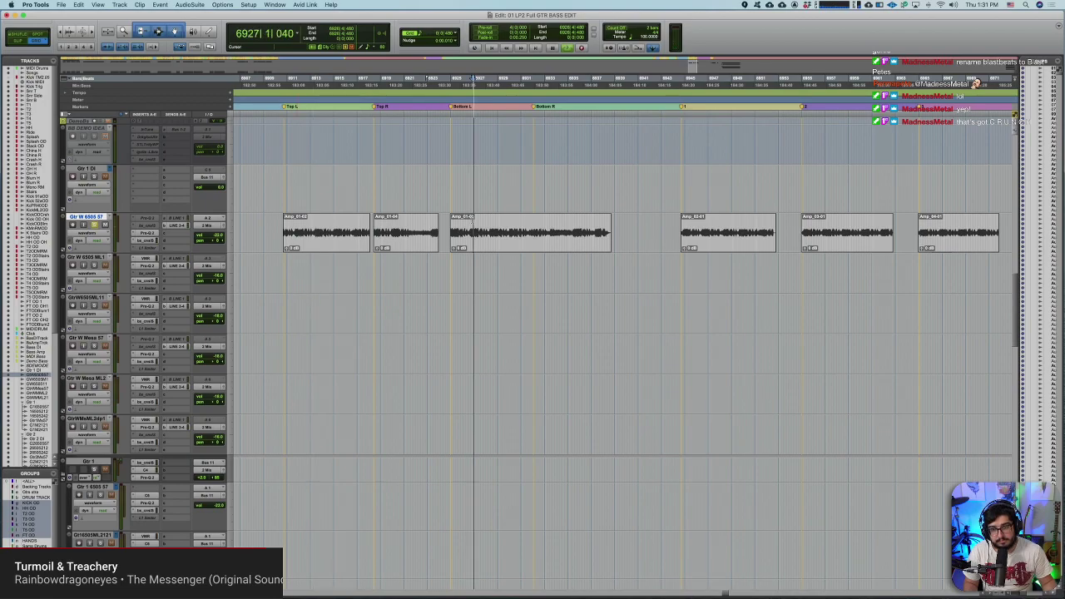
key(space)
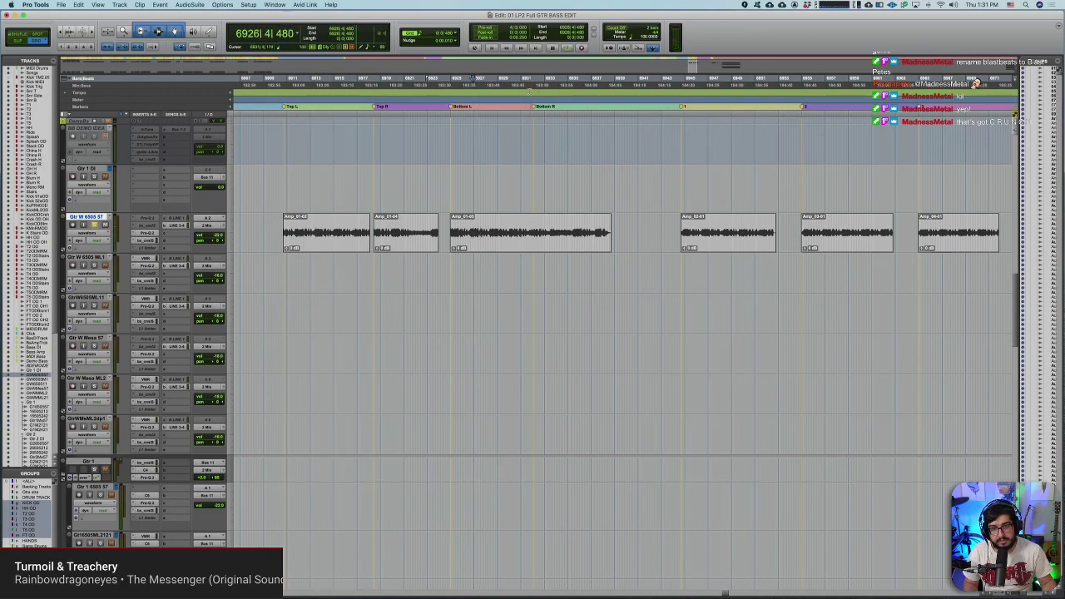
key(space)
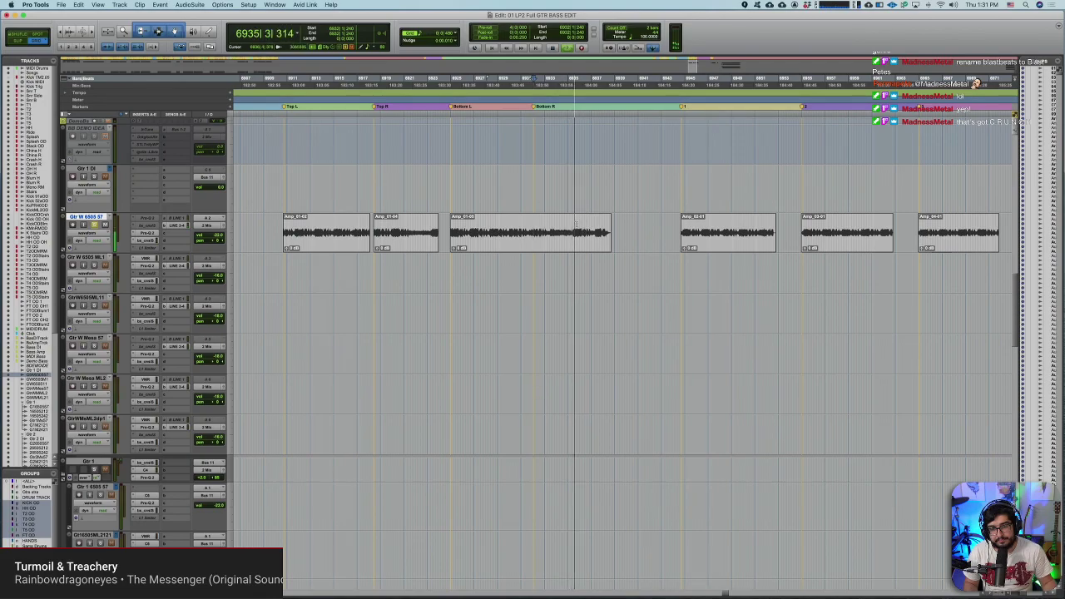
key(space)
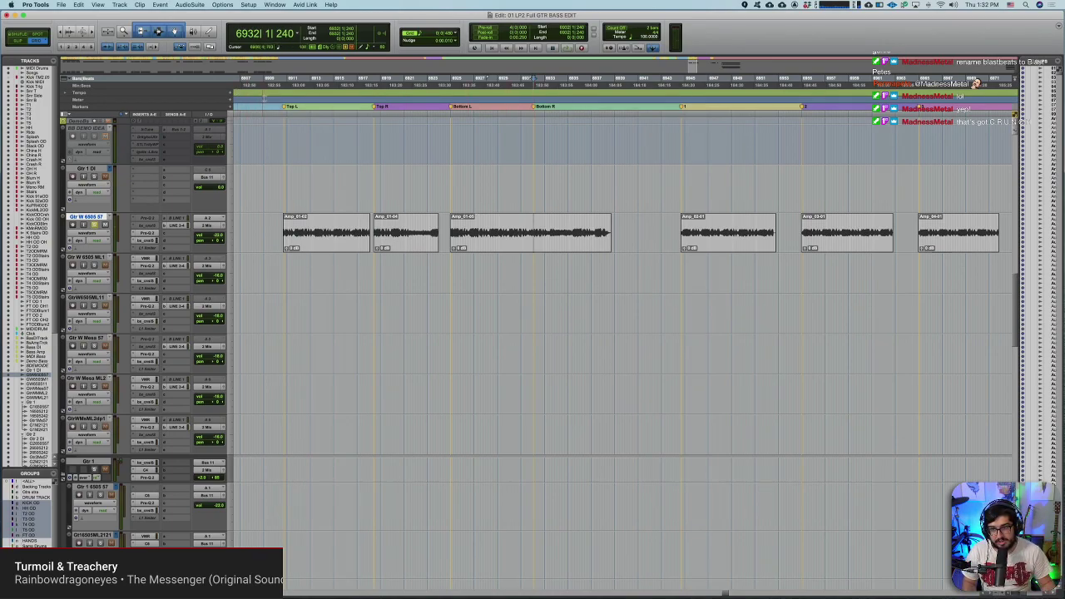
click(287, 107)
key(space)
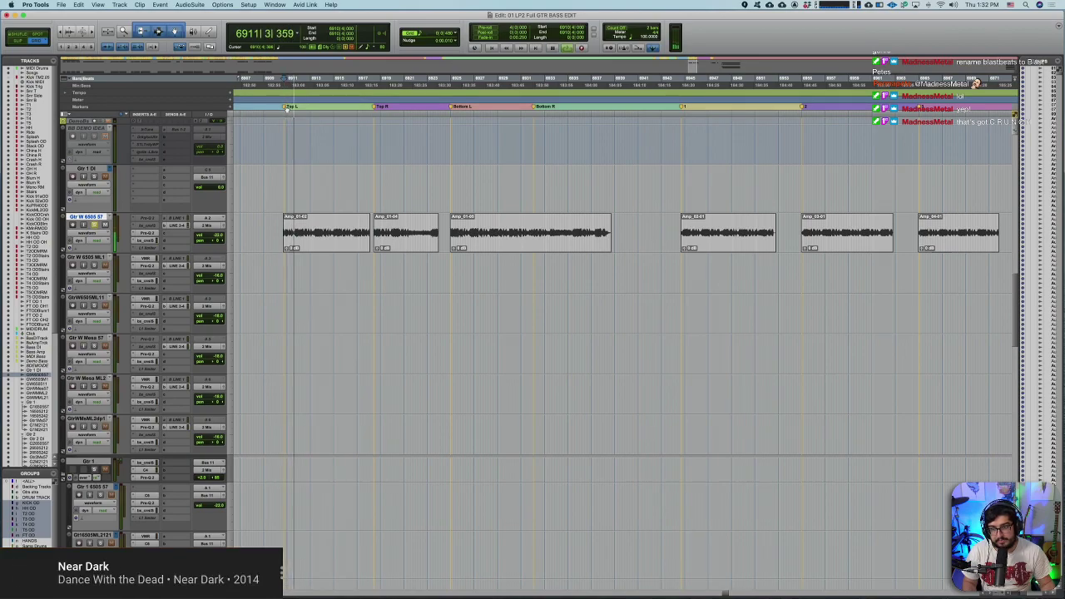
key(space)
Step: Audition the Gtr W 6505 57 clips at markers 1, 2 and 3 one after another
scroll(483, 133, right, 5)
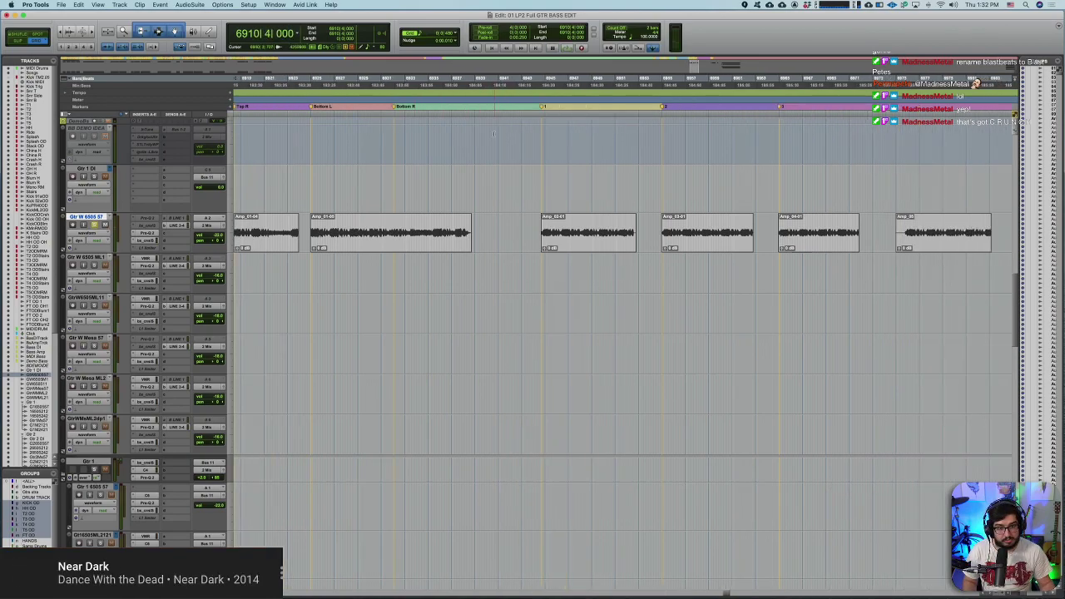
scroll(470, 197, right, 2)
click(414, 223)
key(Tab)
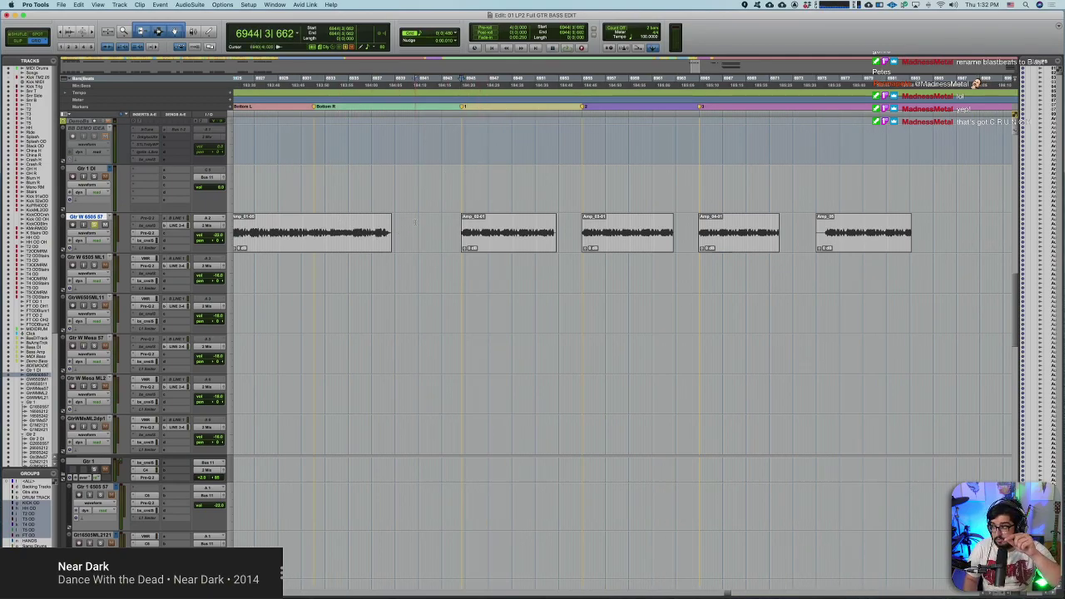
key(space)
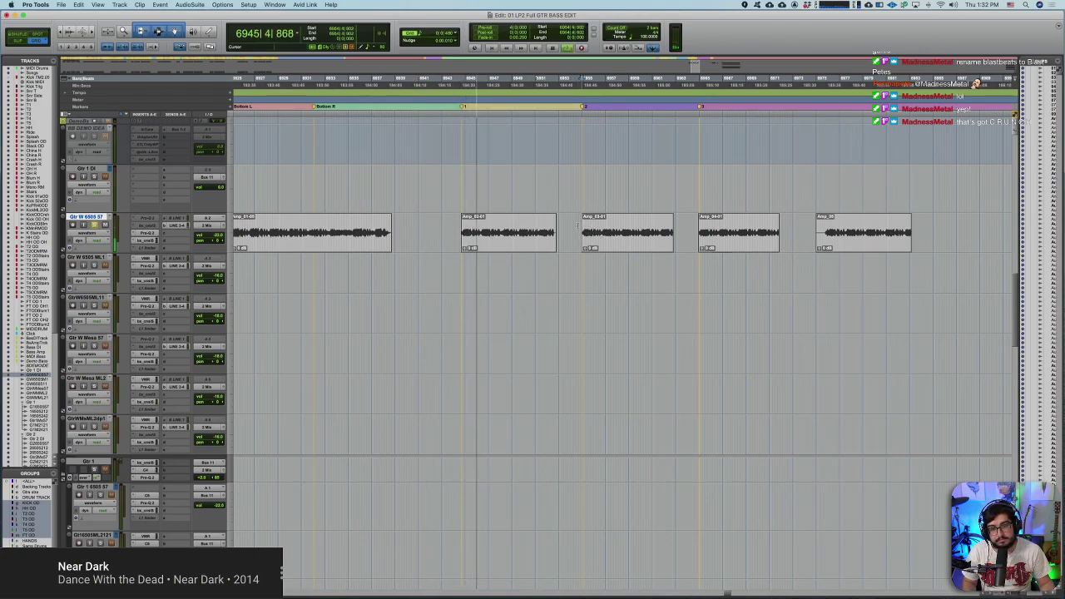
key(space)
key(Tab)
key(space)
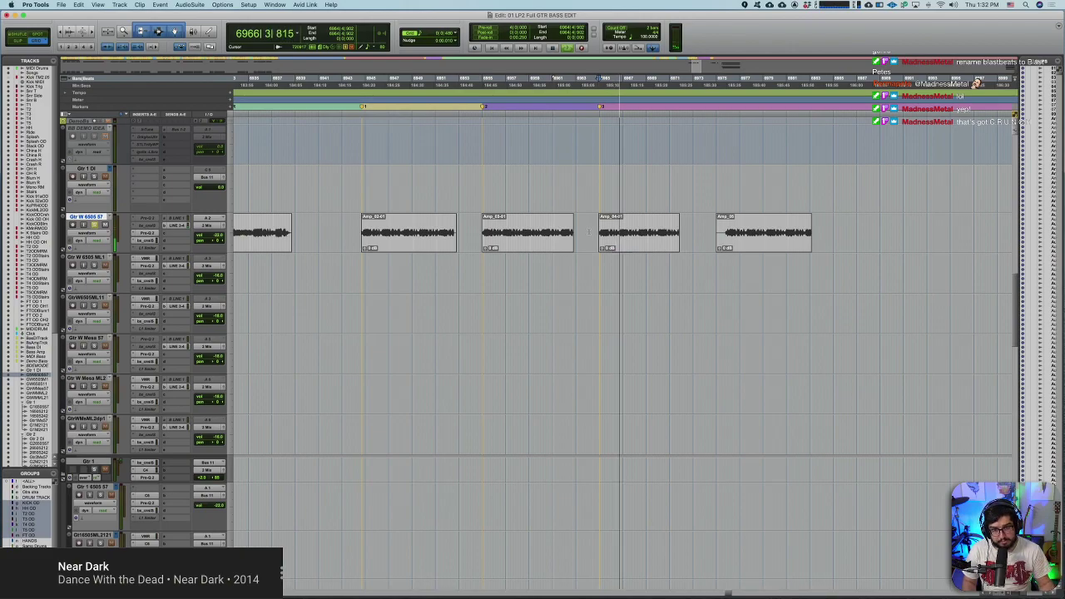
key(space)
key(space)
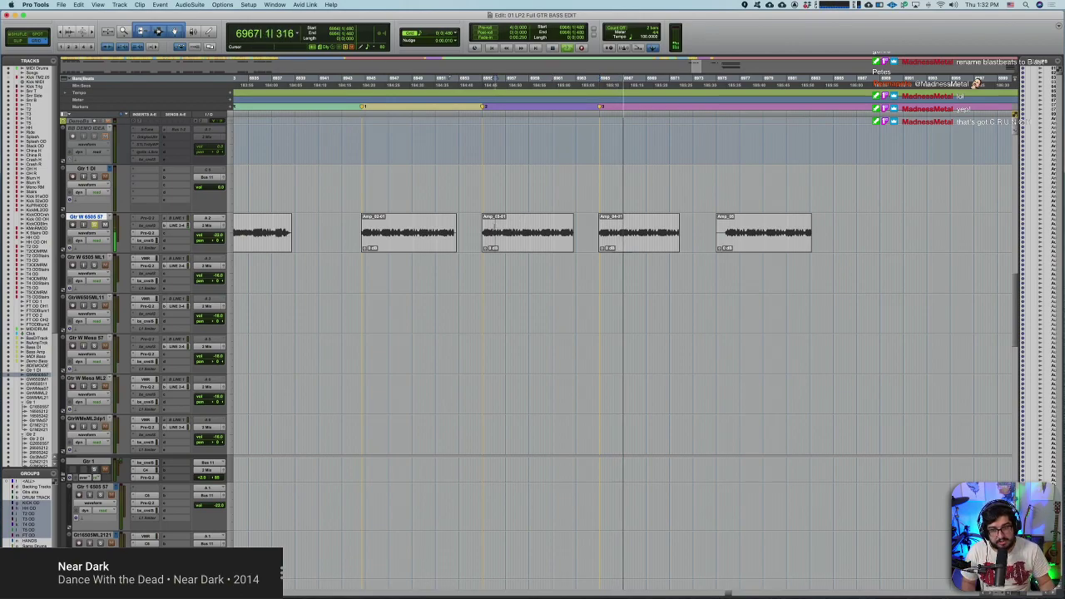
Step: Compare Amp_02-01, Amp_03-01 and Amp_04-01 by playing a short passage from inside each clip
click(402, 227)
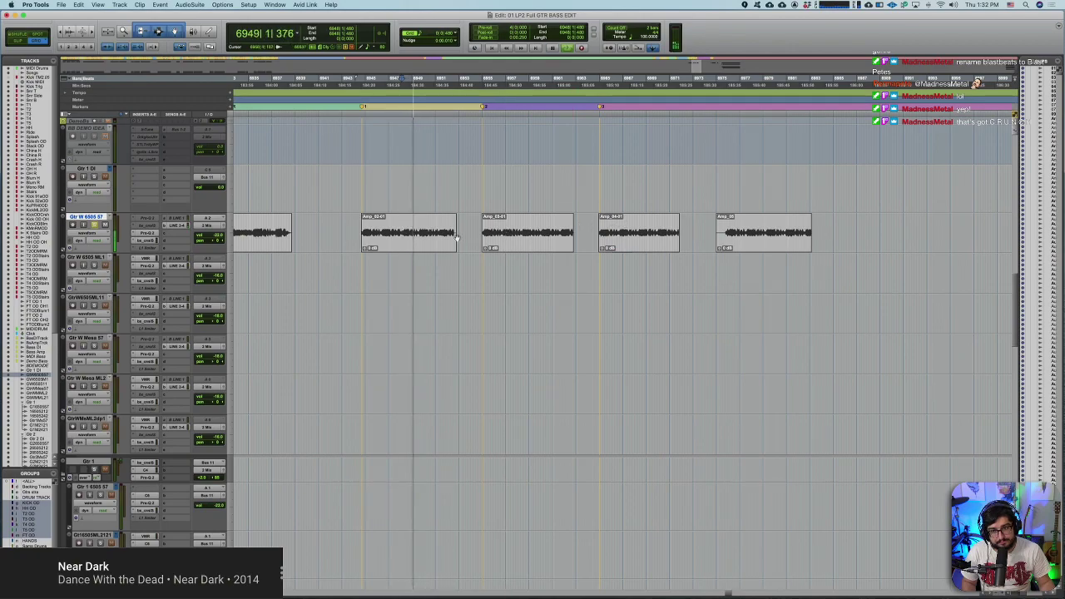
key(space)
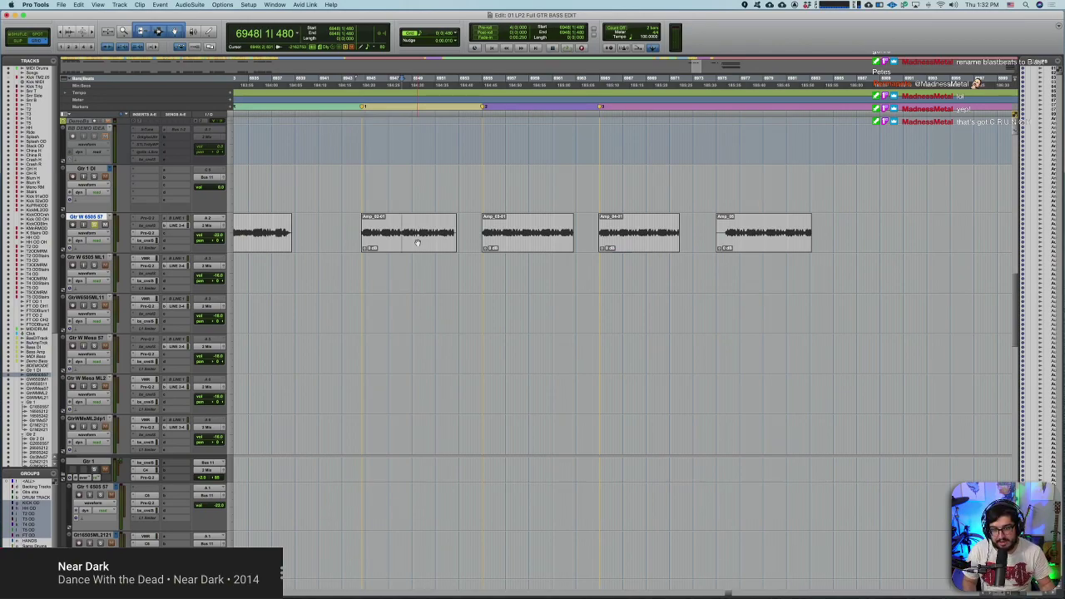
click(503, 224)
key(space)
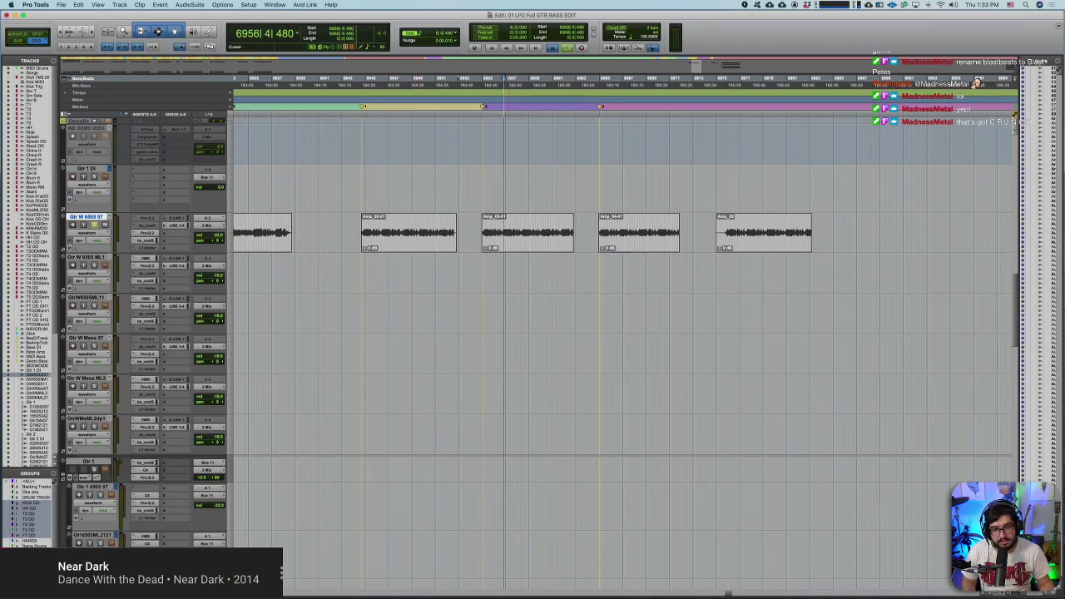
key(space)
click(621, 223)
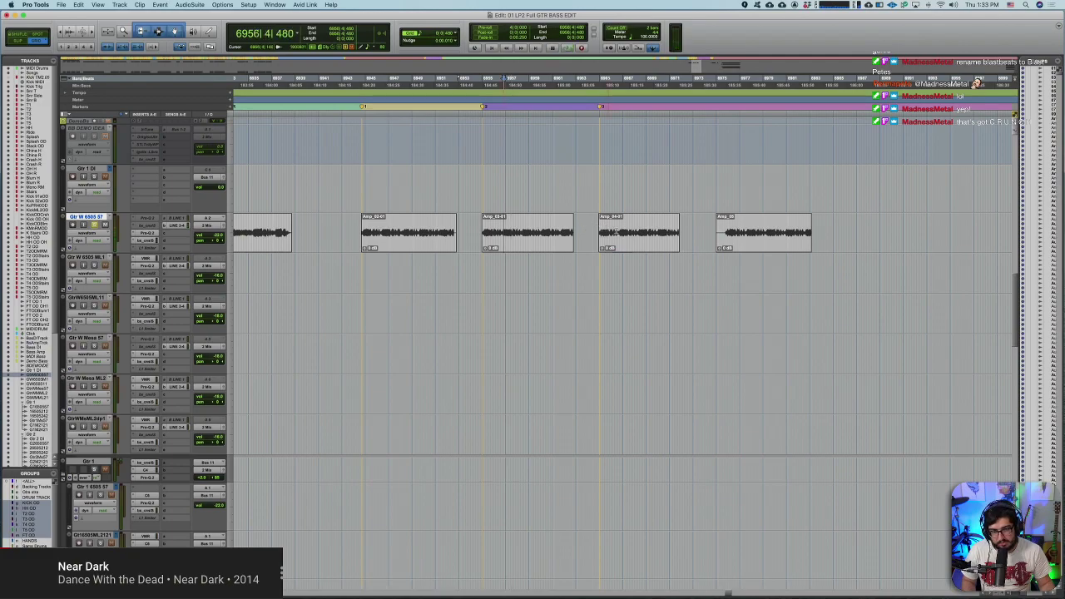
key(space)
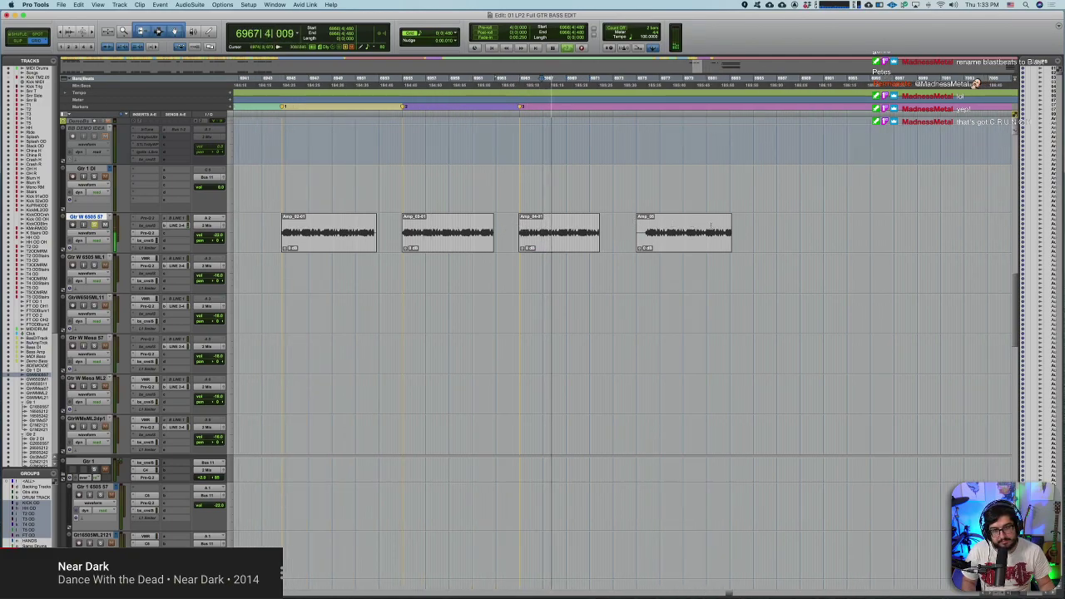
key(space)
Step: Compare Amp_05 with Amp_04-01 by playing both, and select a middle passage in each clip
click(663, 223)
key(space)
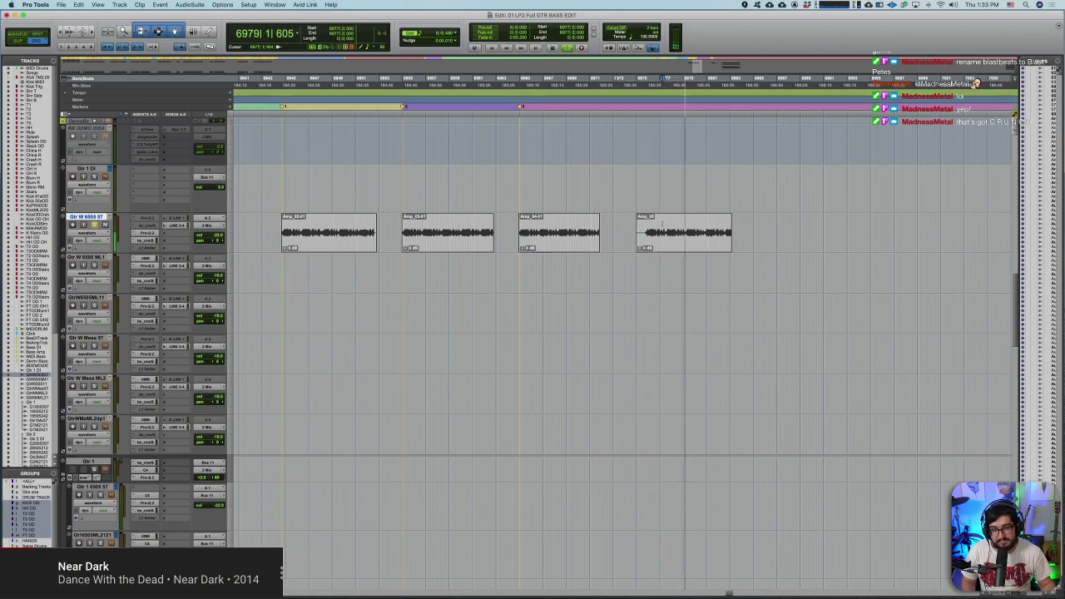
click(539, 225)
key(space)
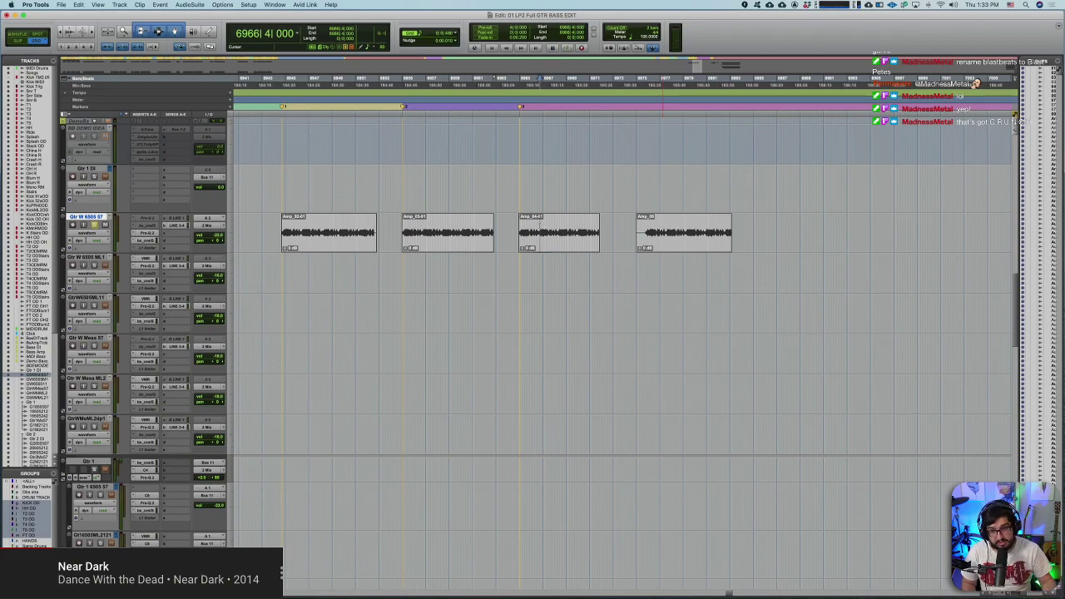
drag(539, 224, 564, 226)
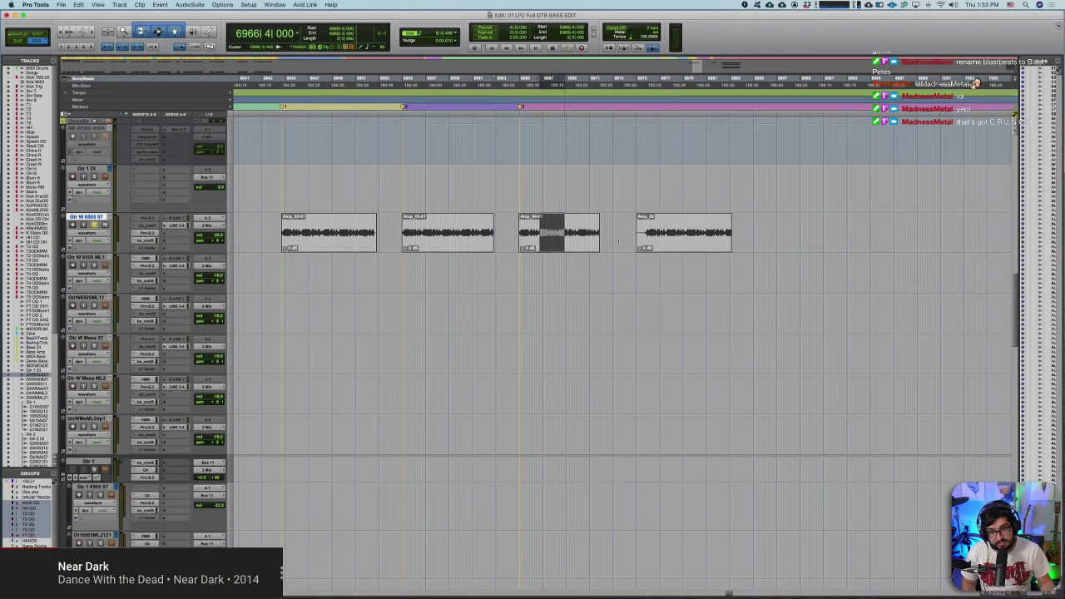
drag(650, 224, 699, 226)
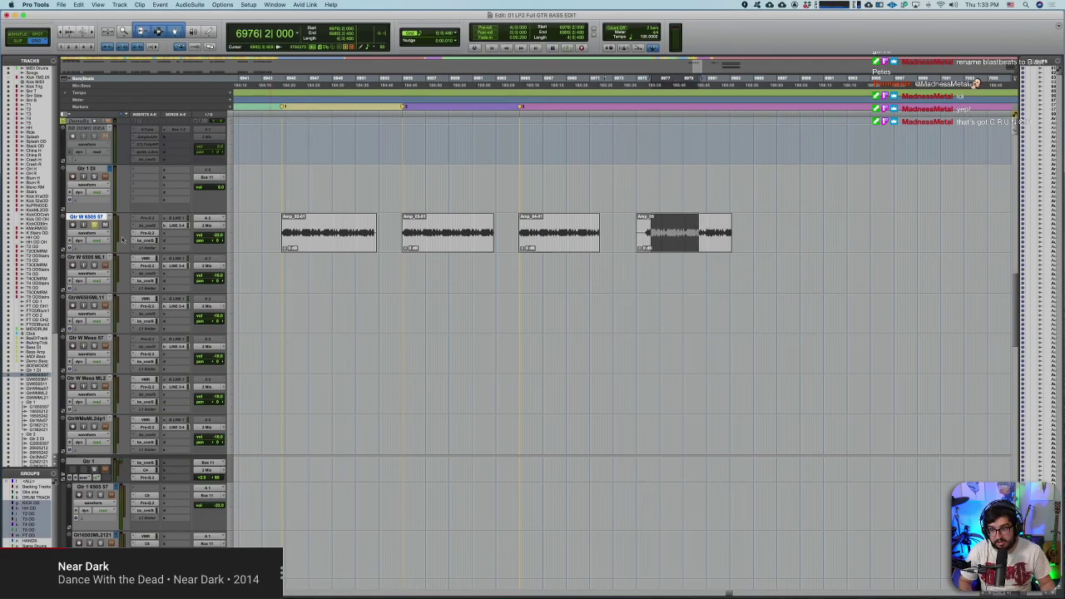
Step: Go to the Amp_06 clip further along Gtr W 6505 57 and play it from its start
key(r)
key(r)
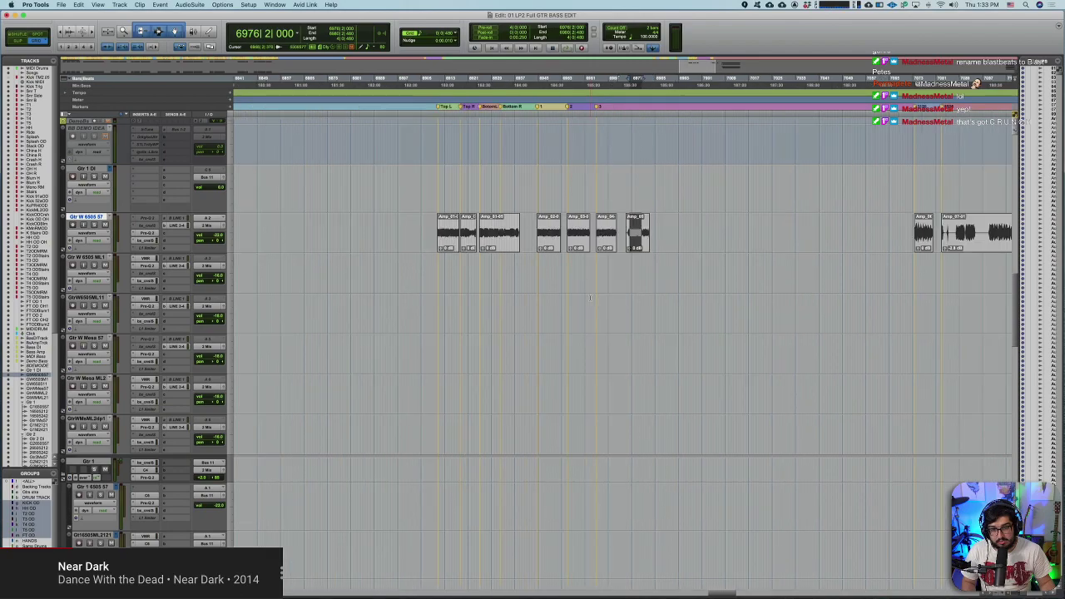
scroll(720, 236, right, 5)
scroll(730, 236, right, 1)
click(622, 227)
key(t)
key(t)
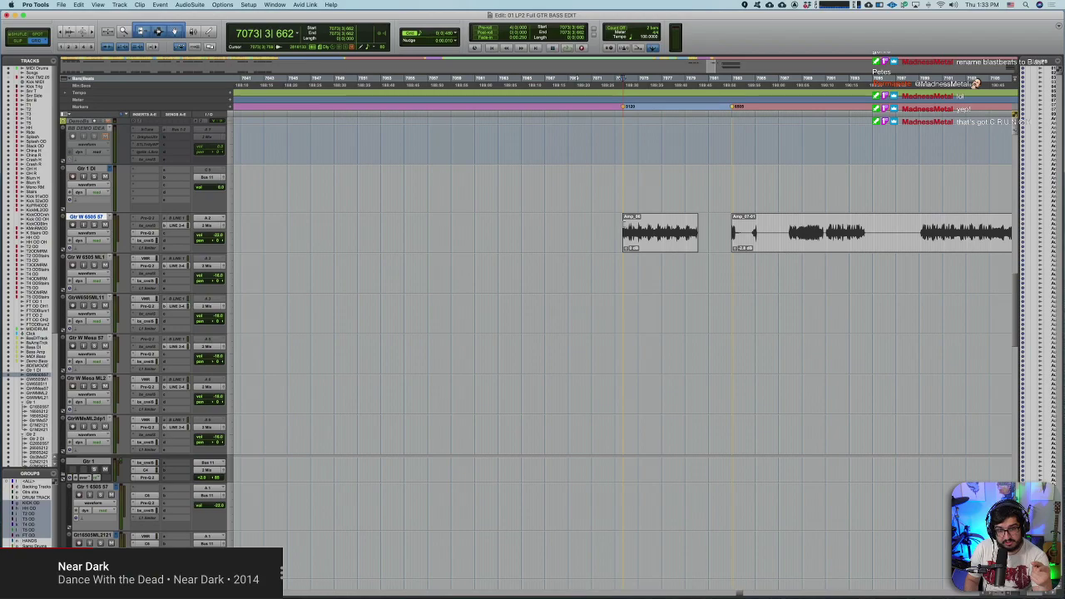
key(space)
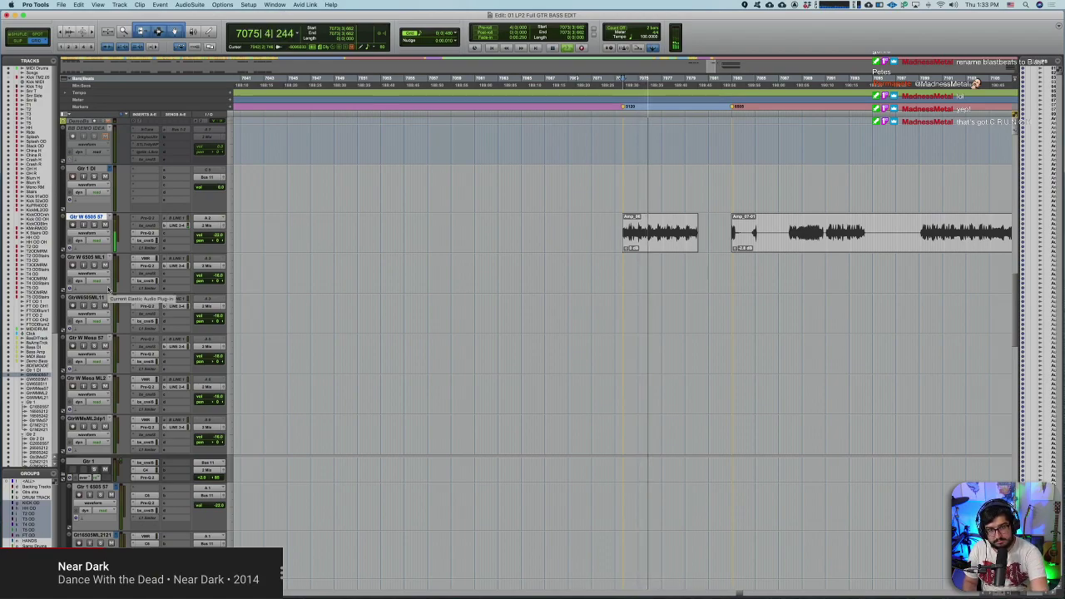
scroll(518, 249, right, 5)
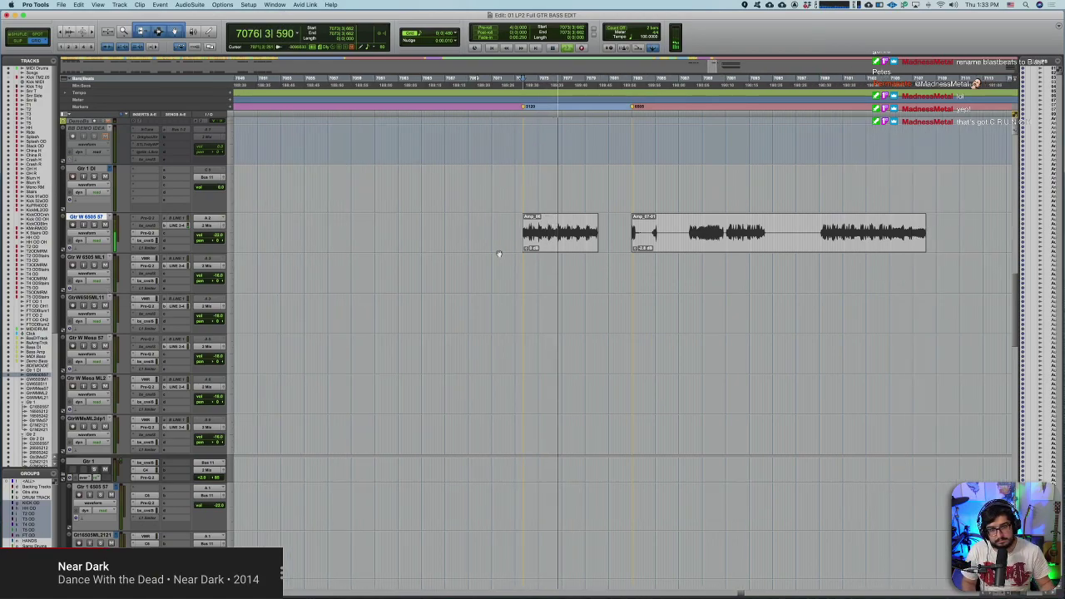
scroll(518, 249, right, 1)
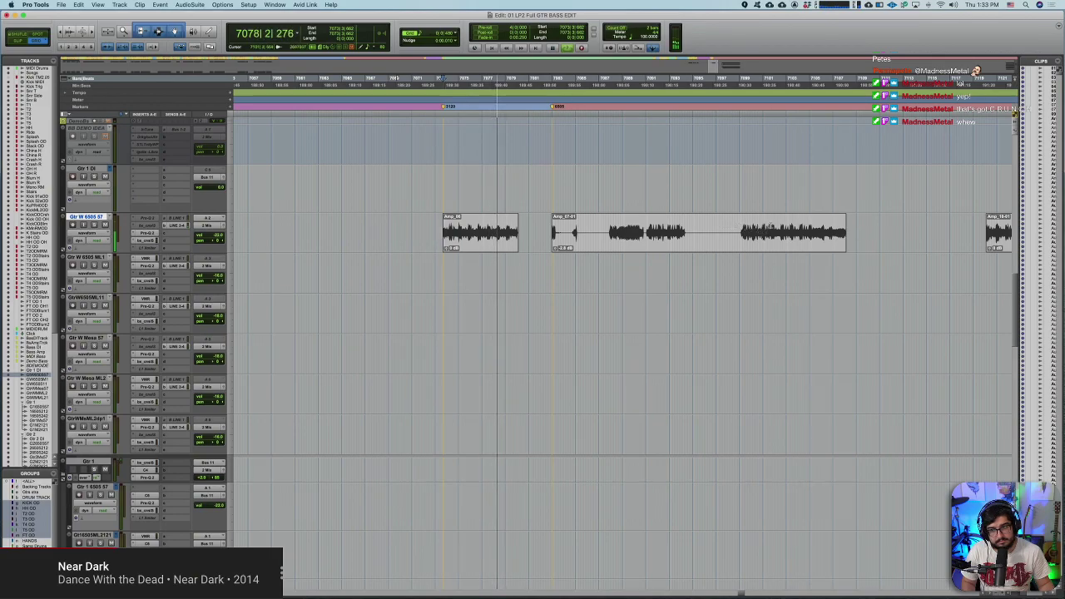
key(space)
Step: Compare the final passage of Amp_07-01 with Amp_06 by playing them alternately on Gtr W 6505 57
click(742, 223)
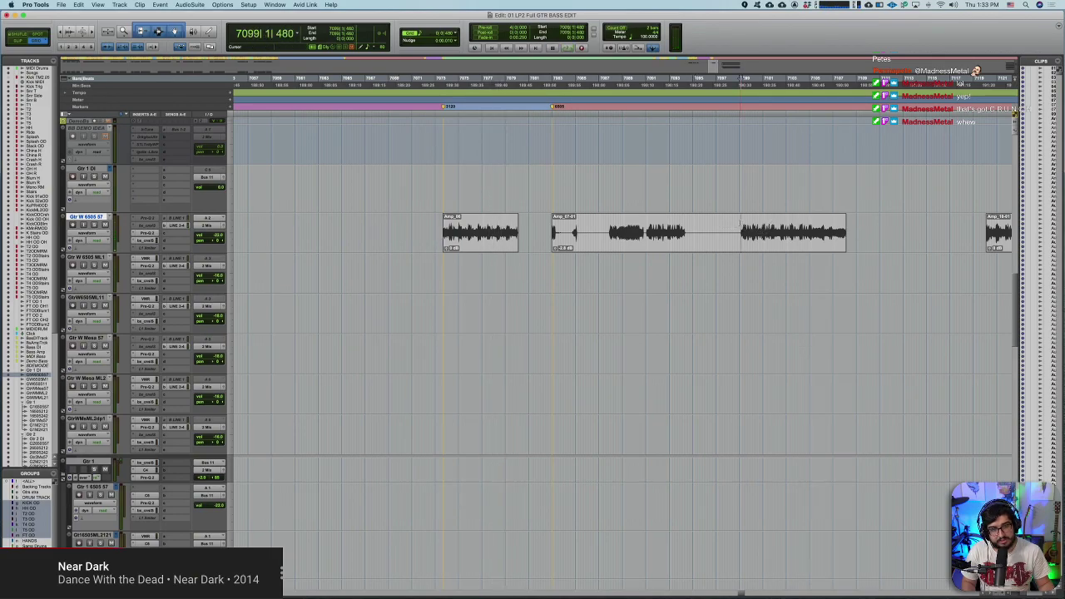
key(space)
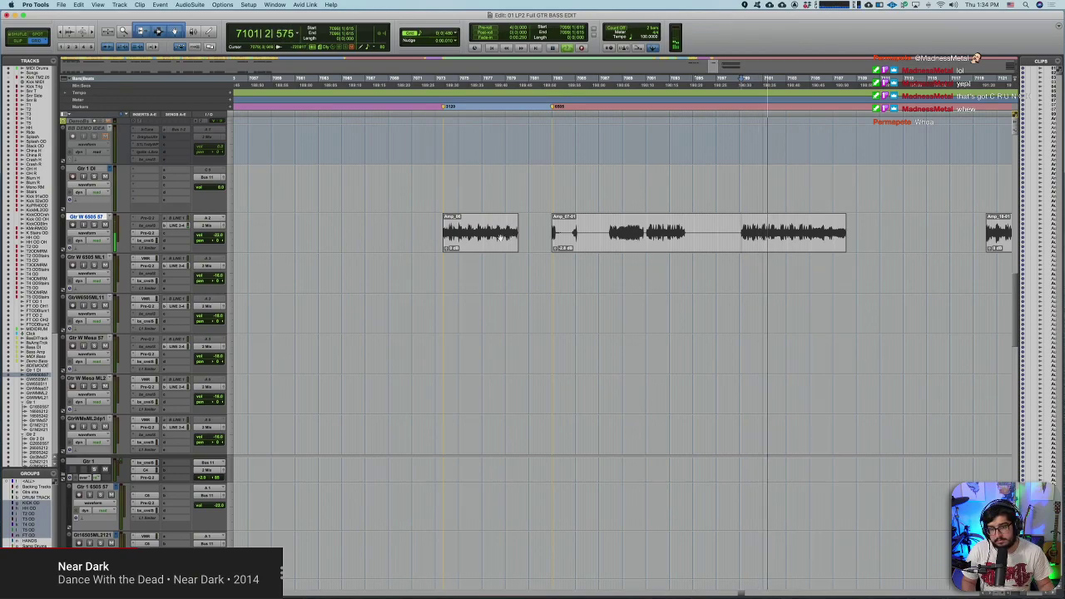
key(space)
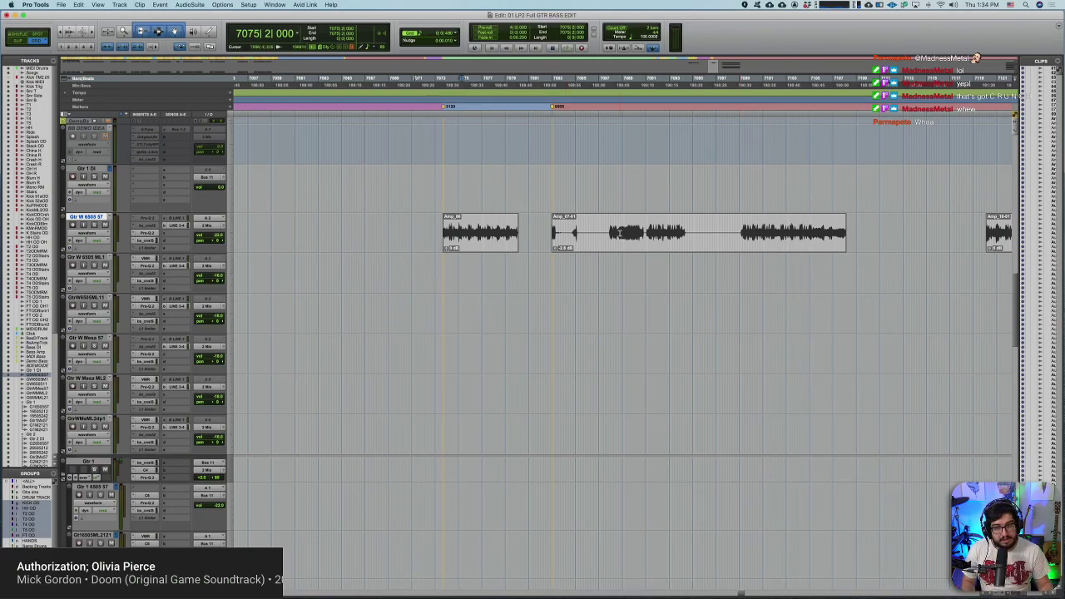
click(741, 224)
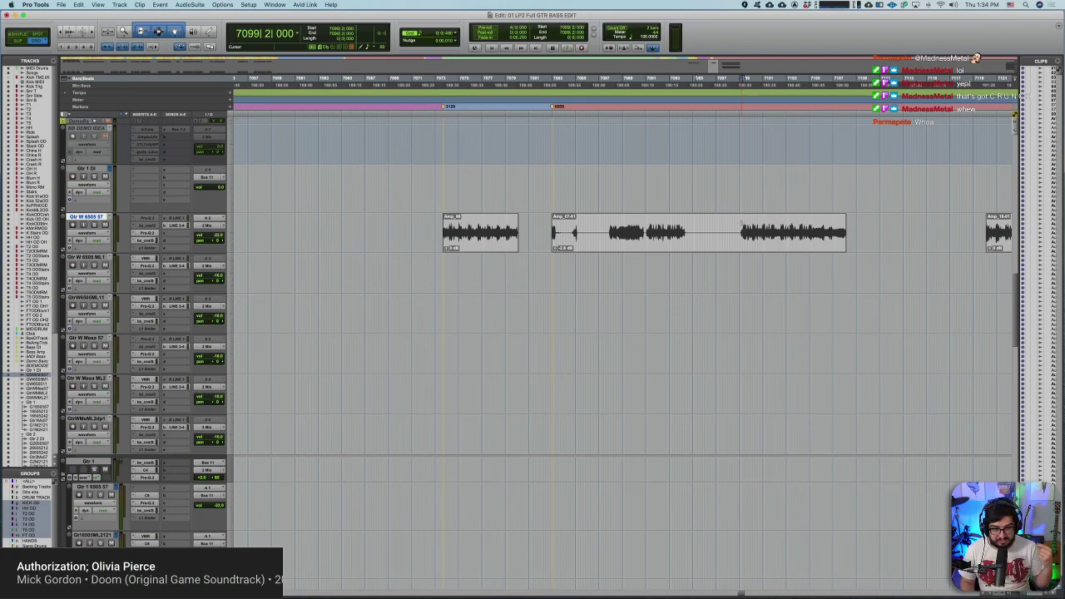
scroll(741, 224, right, 3)
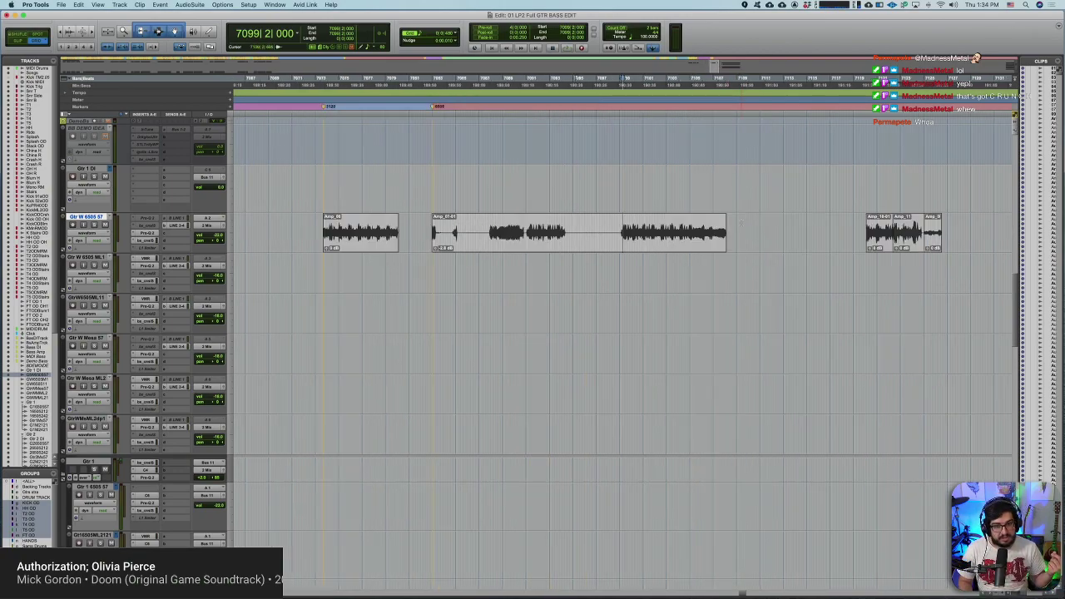
key(space)
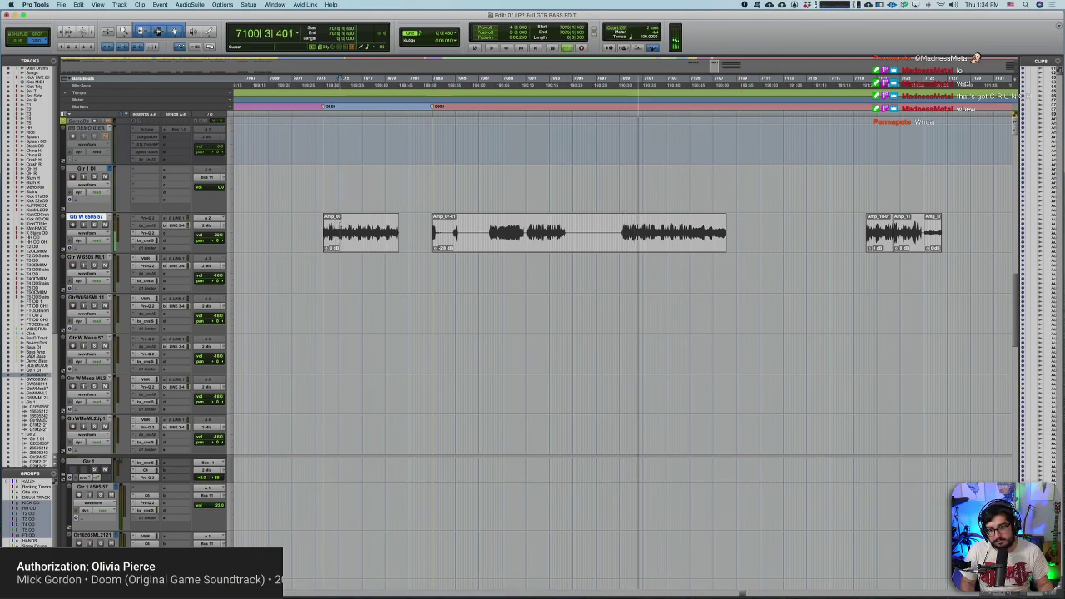
key(space)
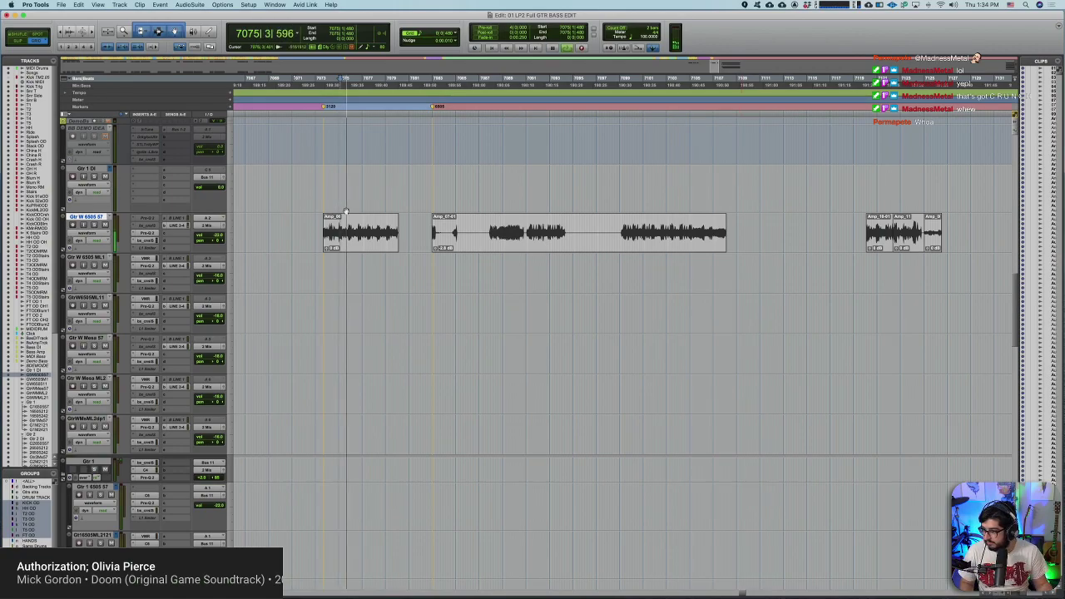
Step: Audition the short group of clips starting with Amp_10-01 on Gtr W 6505 57
scroll(361, 292, right, 3)
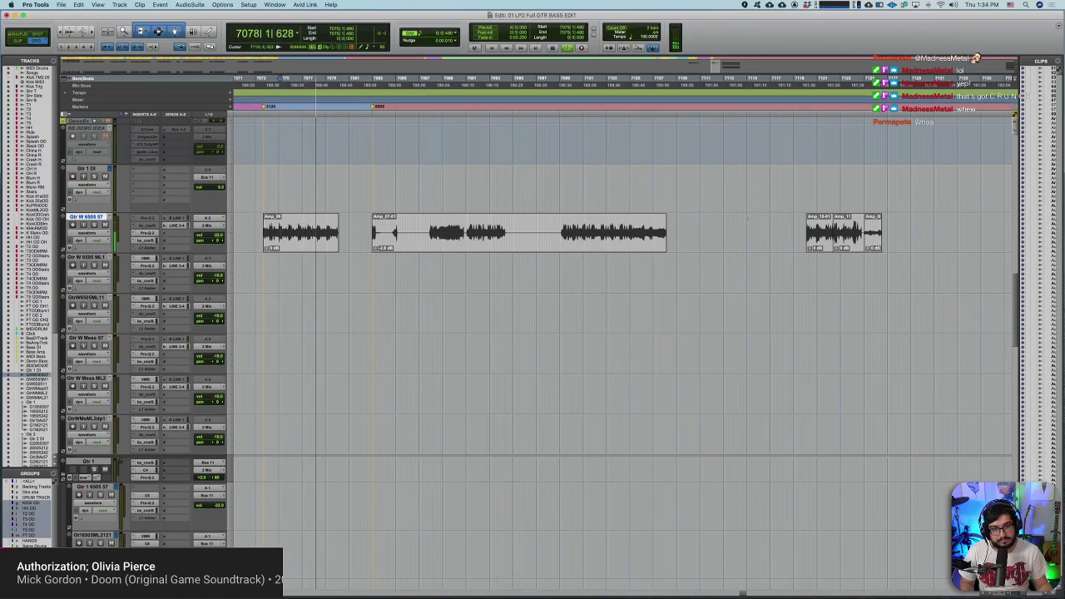
click(764, 218)
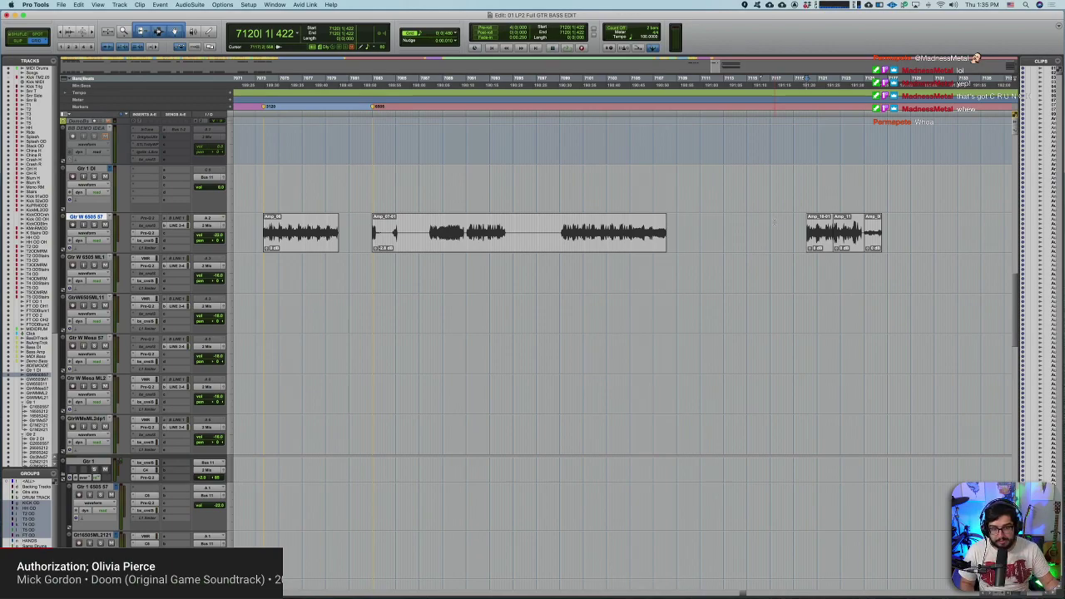
key(space)
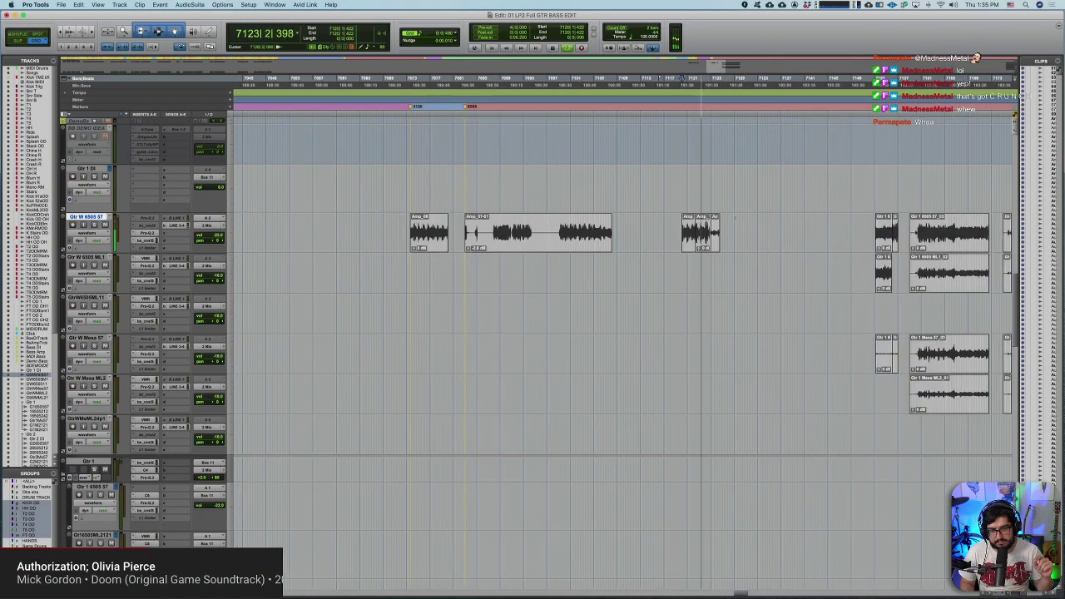
key(space)
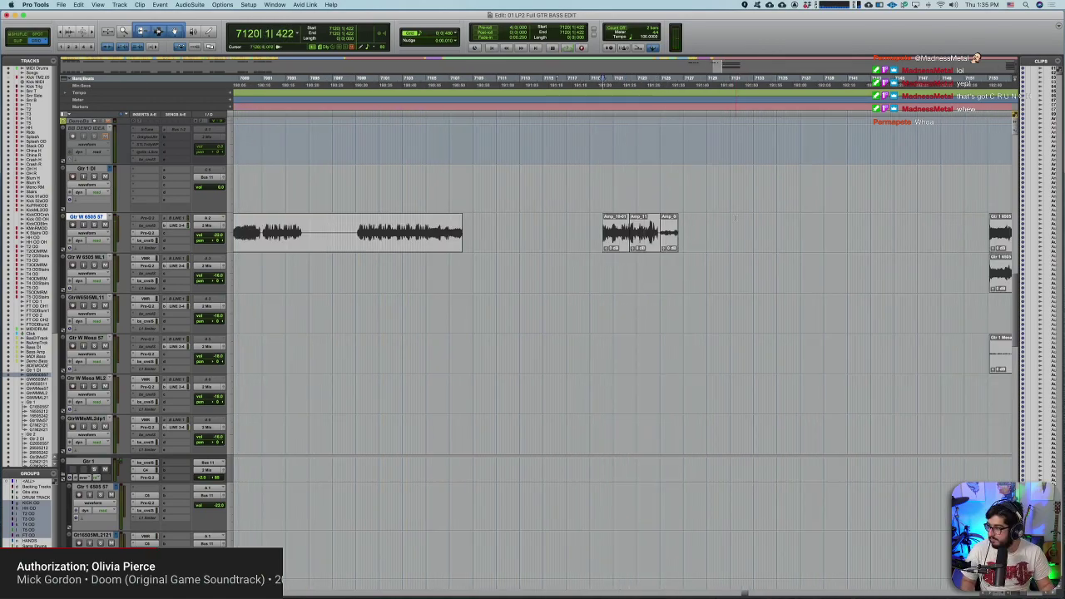
Step: Go to the Gtr 1 6505 57_02 clip and inspect the VMR insert on Gtr W 6505 ML1, closing its window
scroll(580, 245, right, 5)
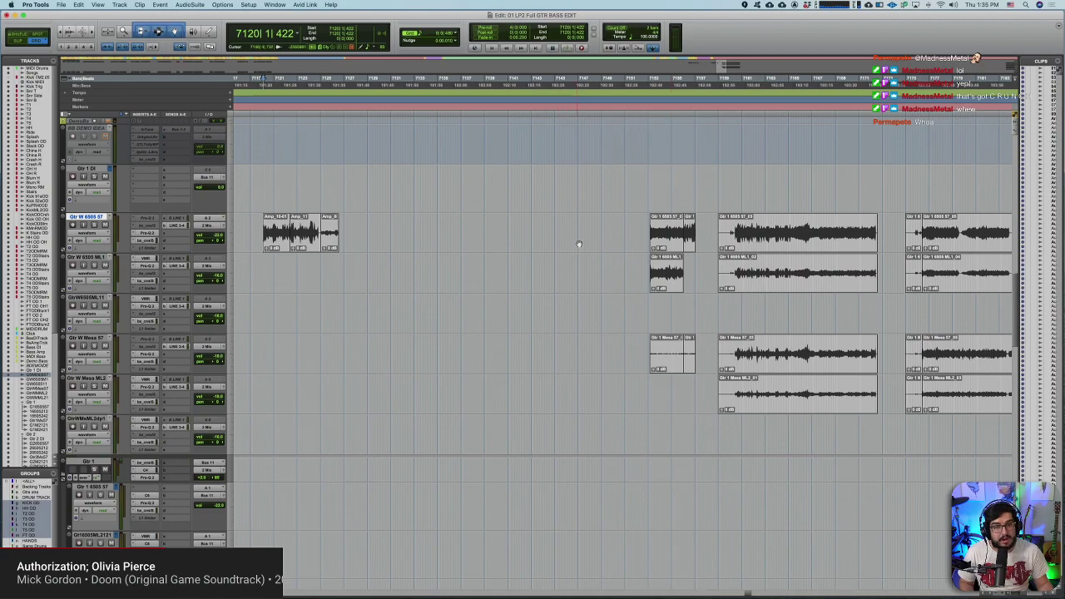
scroll(580, 245, right, 4)
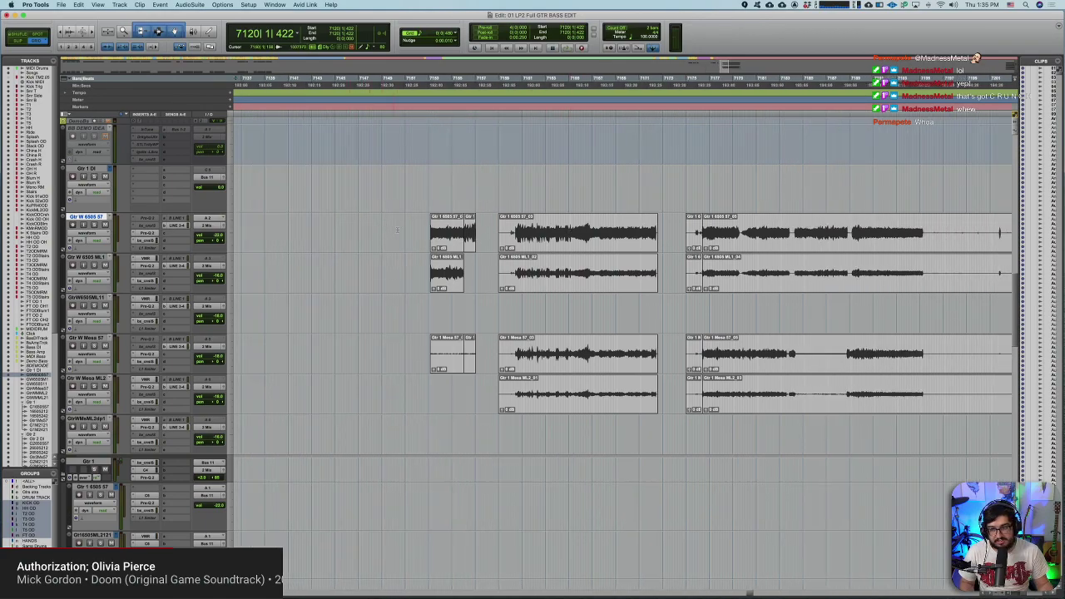
click(374, 223)
key(space)
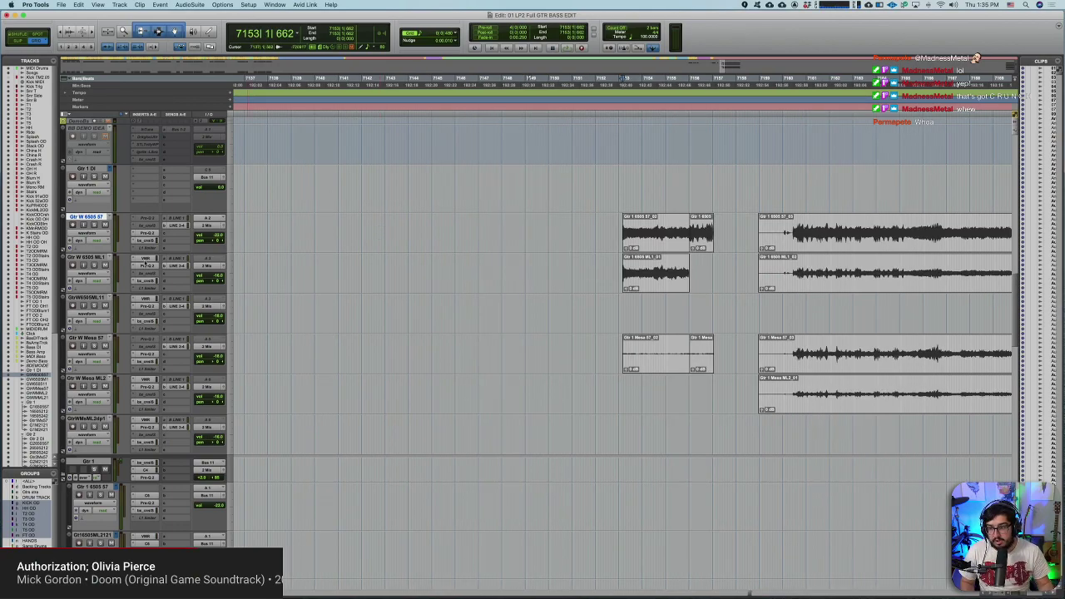
click(145, 259)
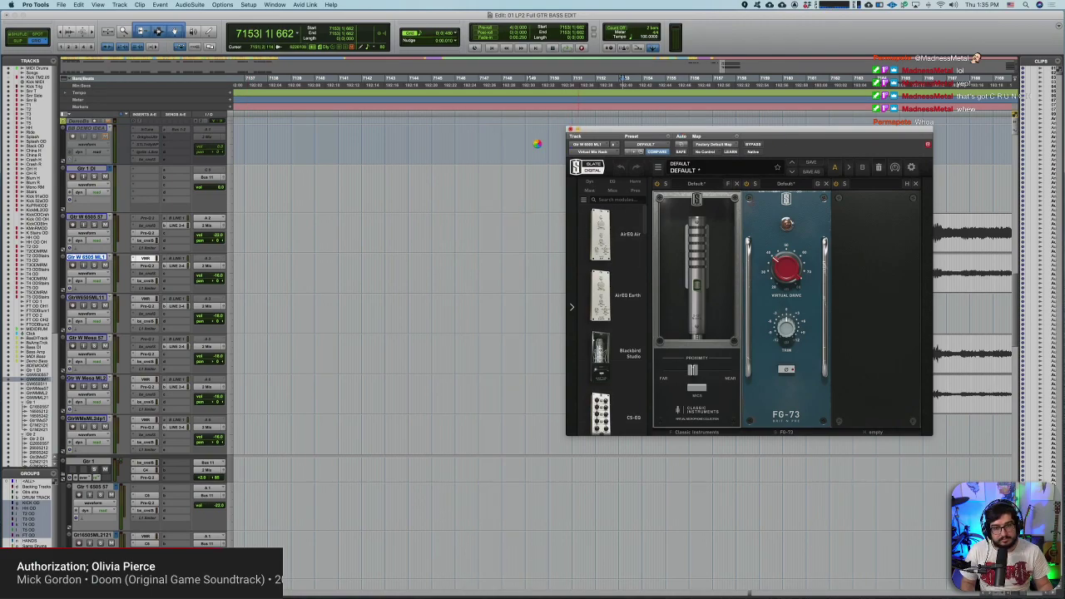
key(super+w)
Step: Audition the short Gtr 1 6505 57_02 clip group together with its ML1 and Mesa 57 recordings
key(space)
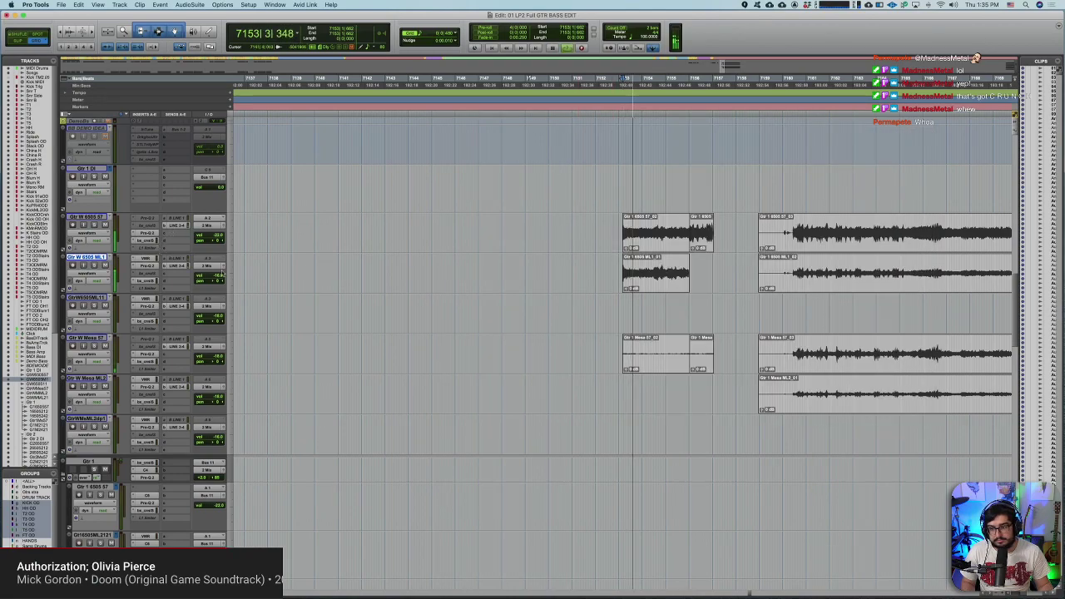
key(space)
key(space)
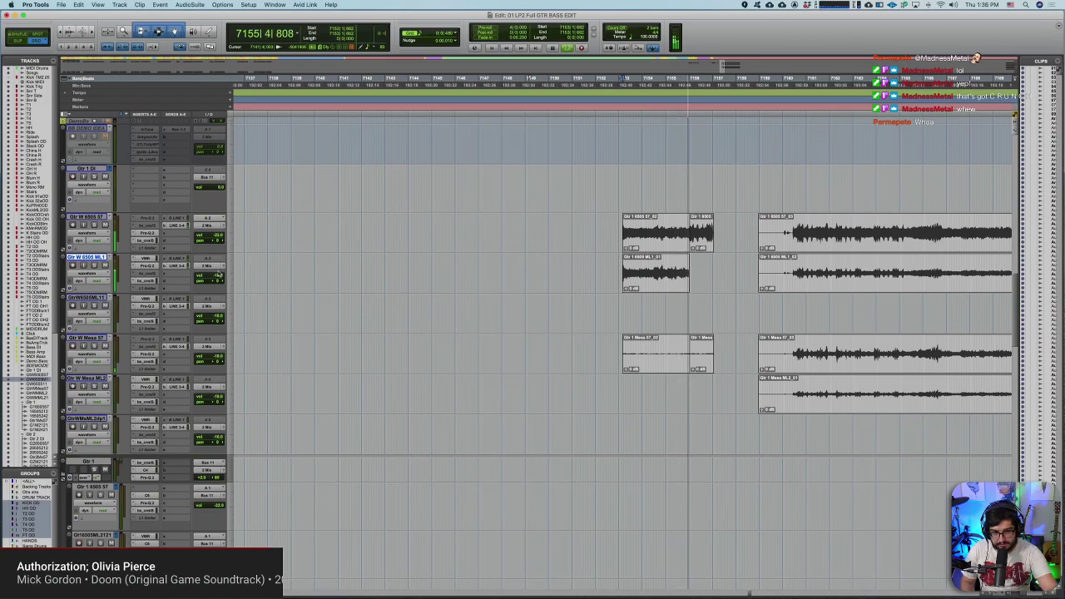
key(space)
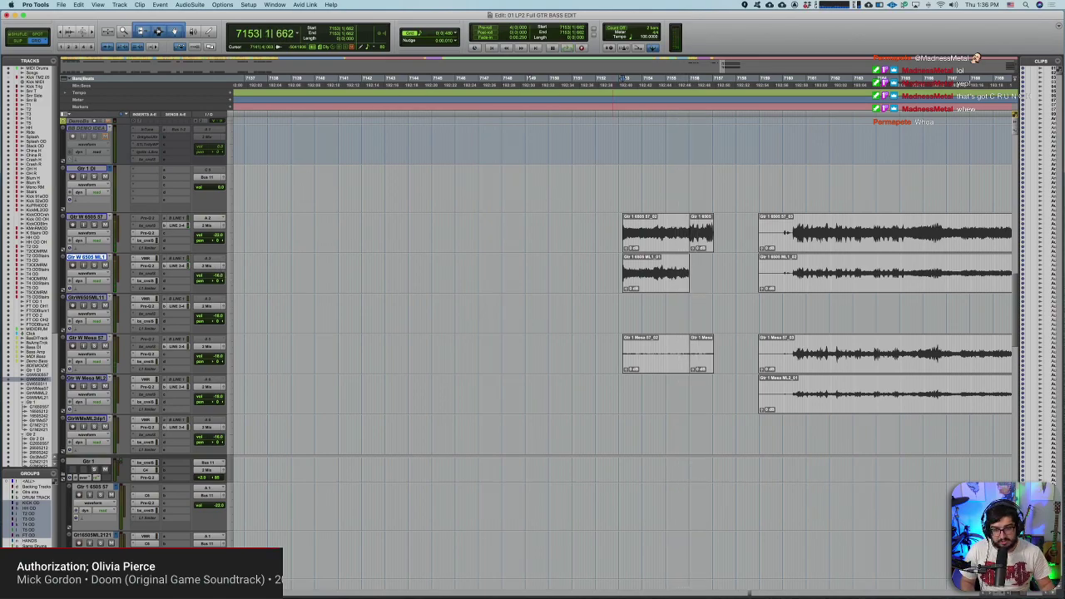
Step: Play the Gtr 1 6505 57_03 passage, then solo Gtr W Mesa 57 and Gtr W Mesa ML2 and replay it
scroll(533, 233, right, 5)
click(629, 265)
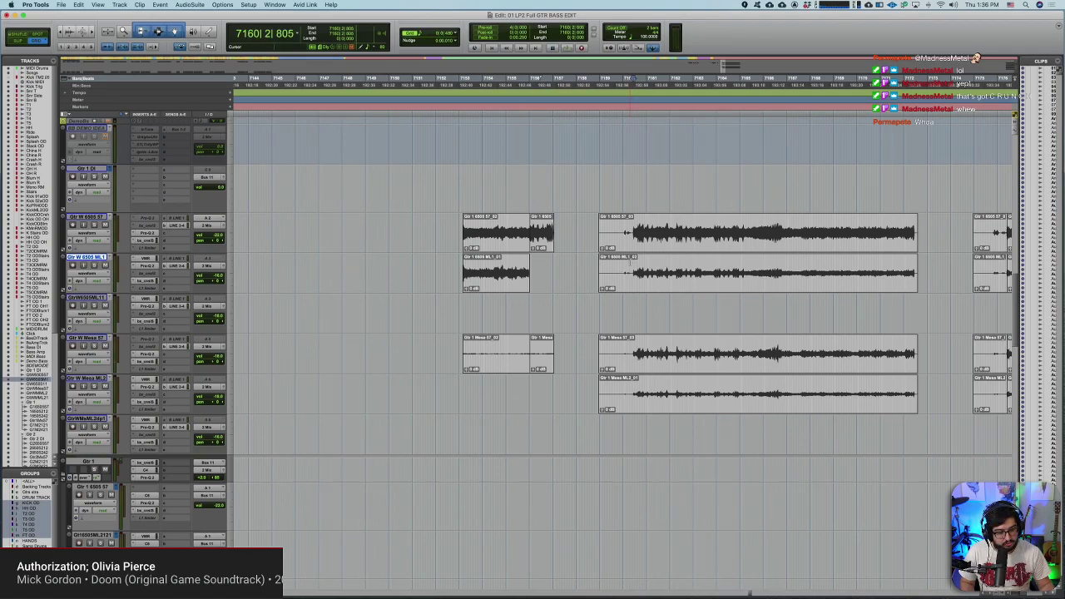
key(space)
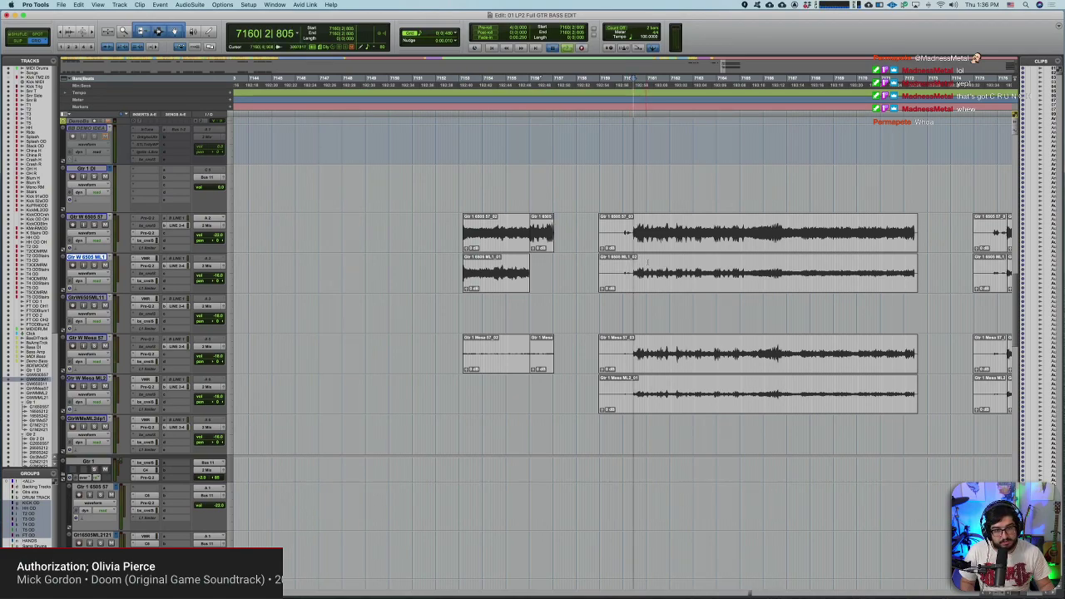
key(space)
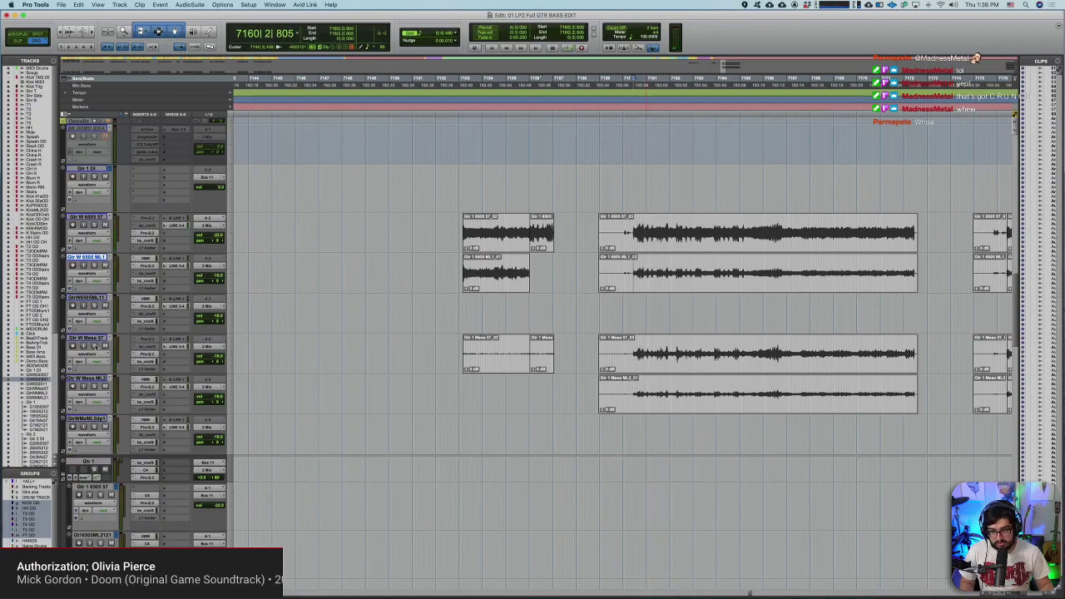
key(space)
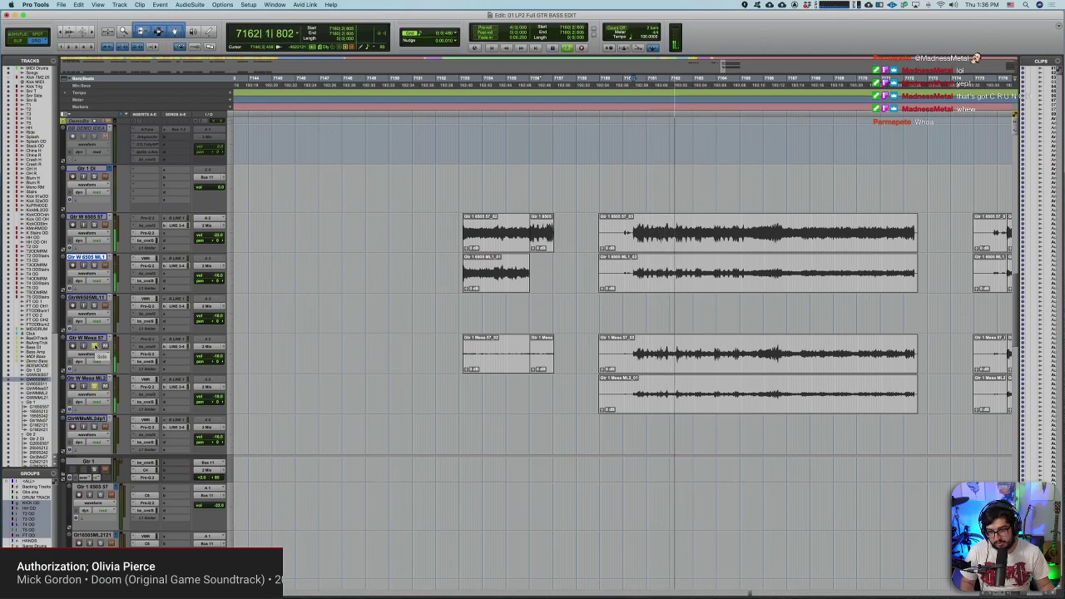
scroll(337, 361, right, 2)
scroll(337, 361, right, 3)
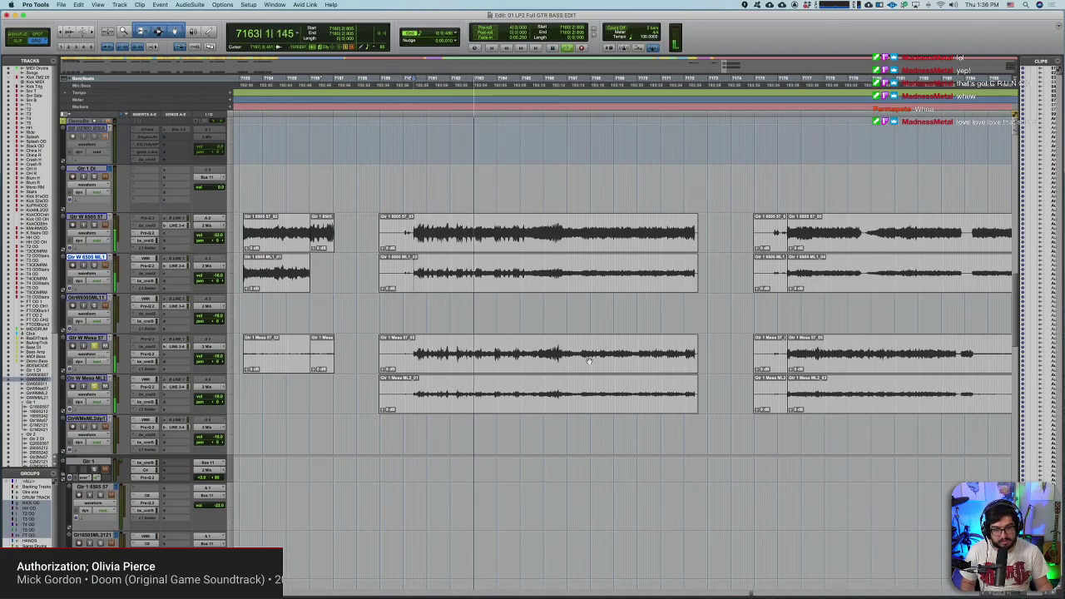
key(super+bracketleft)
key(space)
Step: Audition the passages around bars 7209 to 7215 on the soloed Mesa tracks, then also solo Gtr W 6505 57 and Gtr W 6505 ML1
key(super+bracketright)
key(super+bracketright)
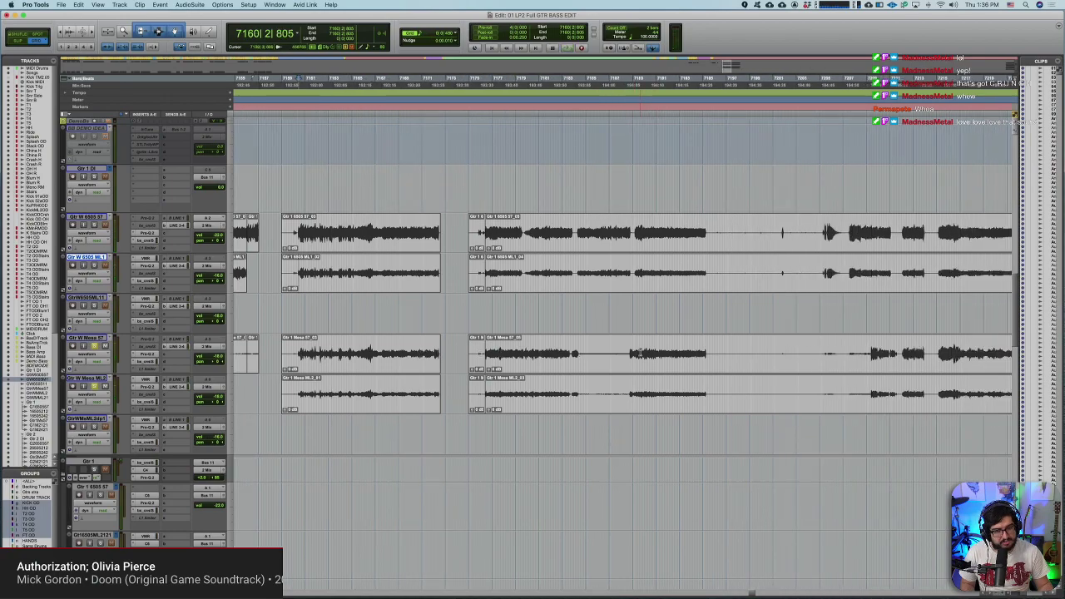
click(587, 351)
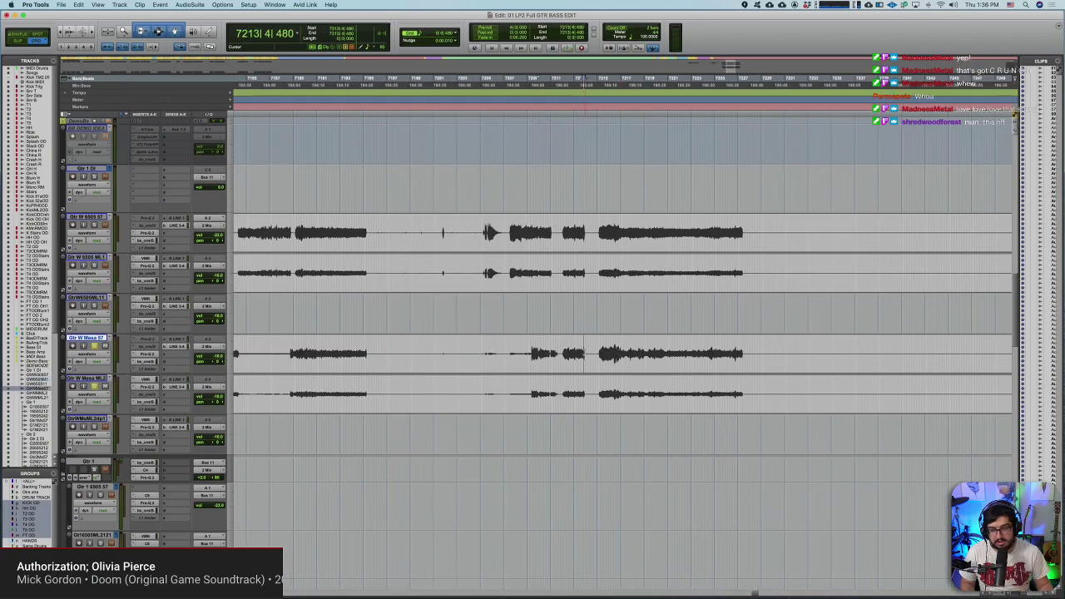
key(space)
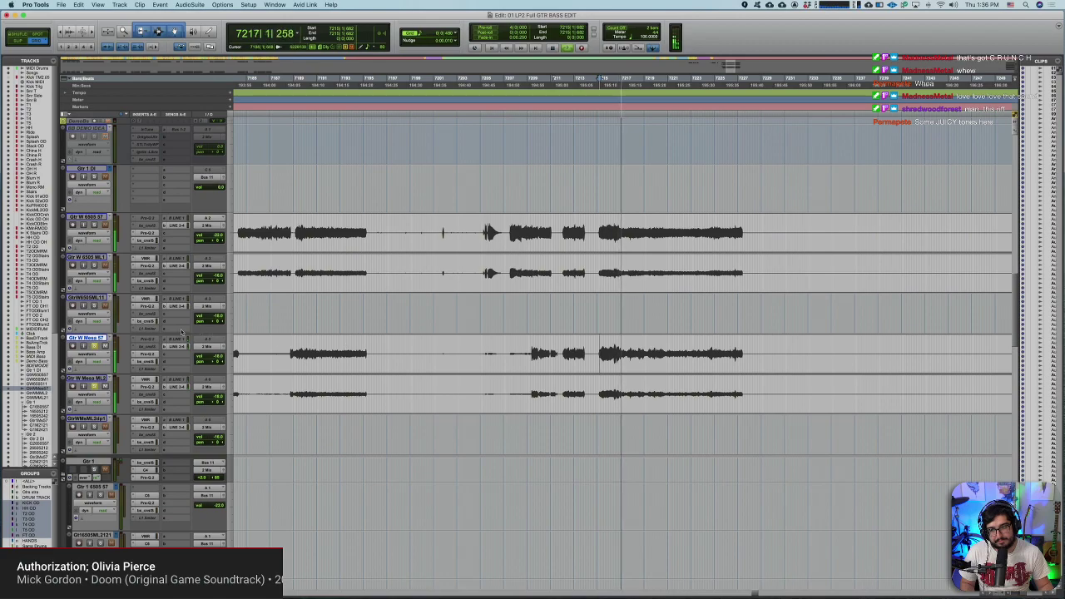
click(531, 348)
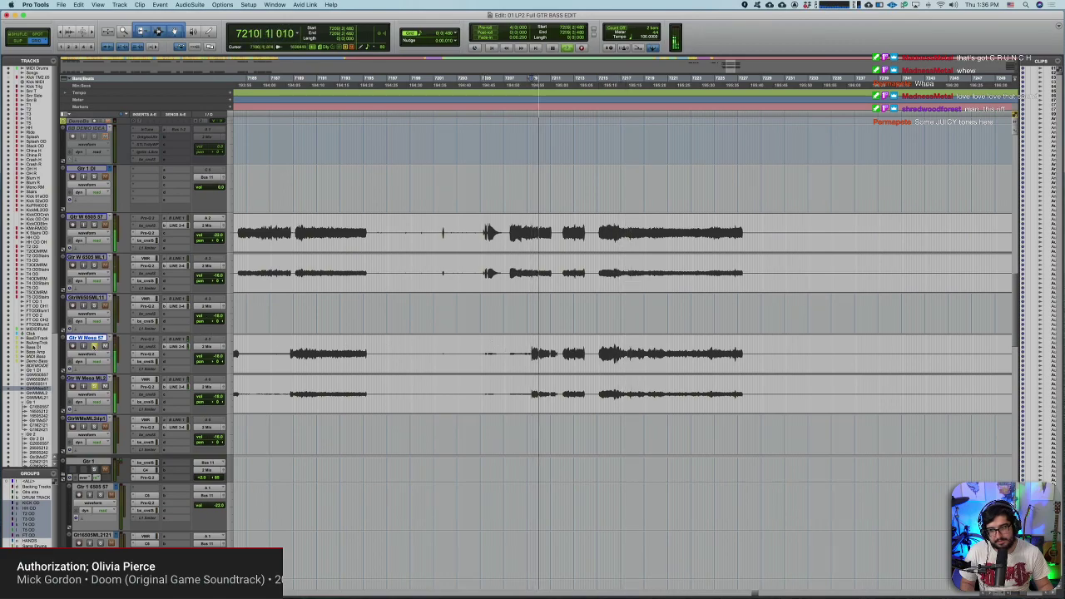
key(space)
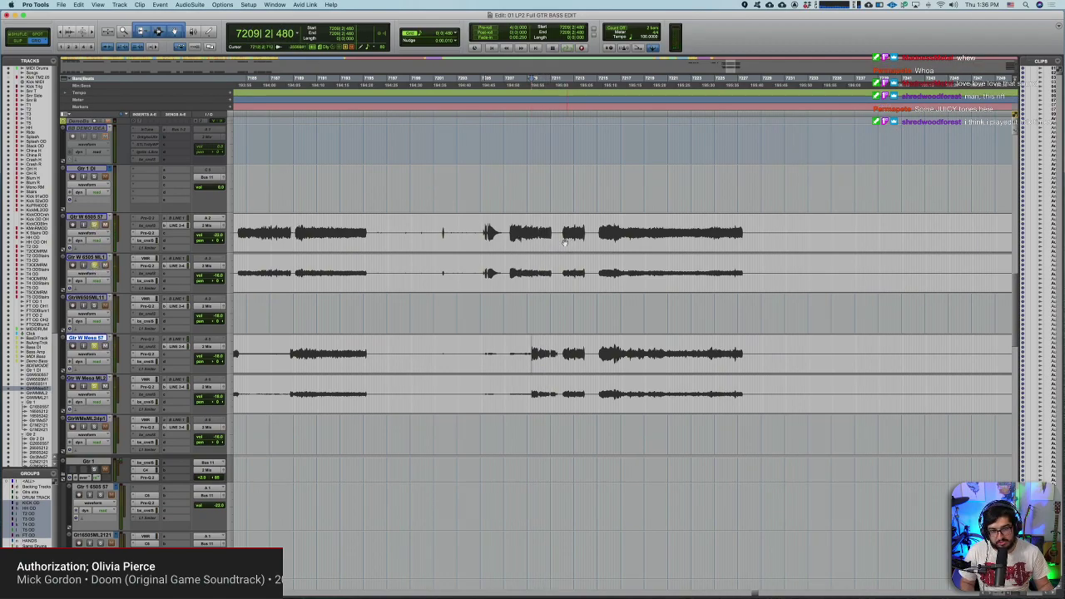
Step: Play the soloed 6505 and Mesa tracks together from the passage starting at bar 7215
click(601, 226)
key(space)
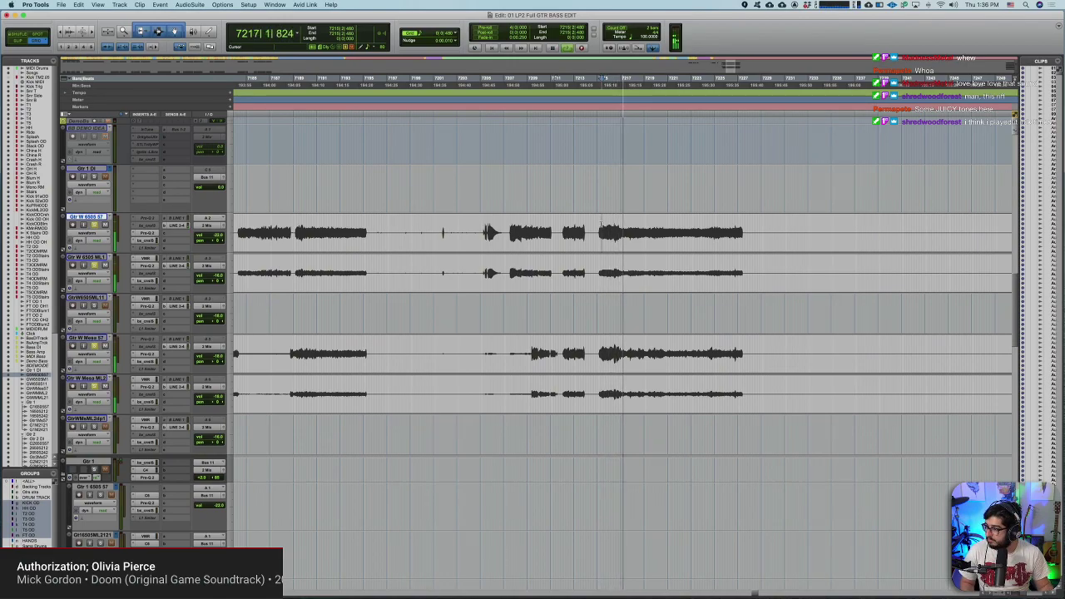
key(super+z)
key(super+z)
key(space)
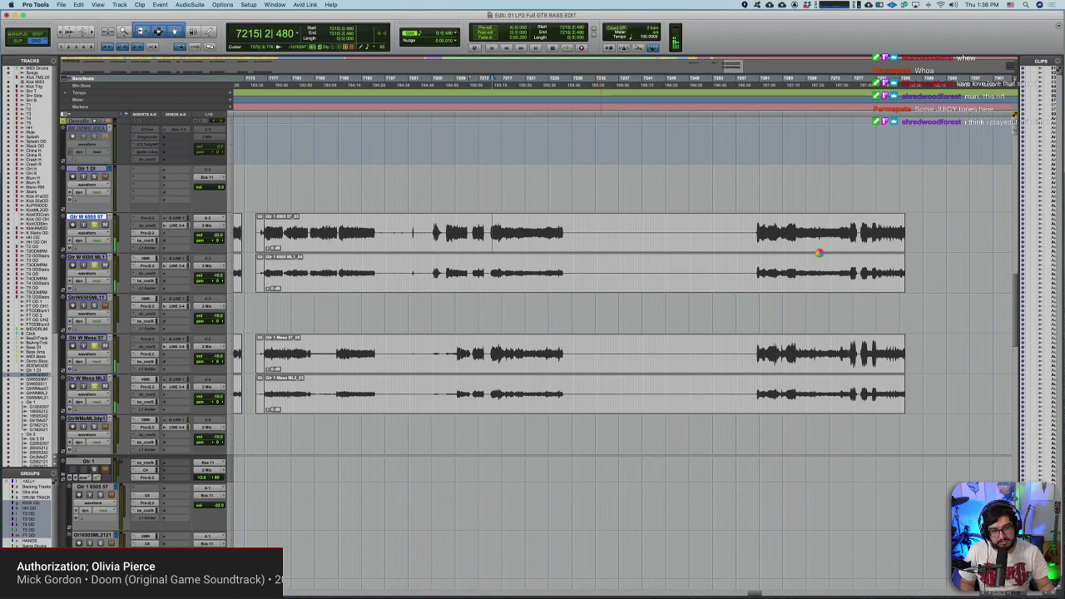
Step: Play the final recorded passage from its first attack at bar 7260 with the 6505 and Mesa tracks soloed
scroll(819, 252, right, 3)
click(694, 223)
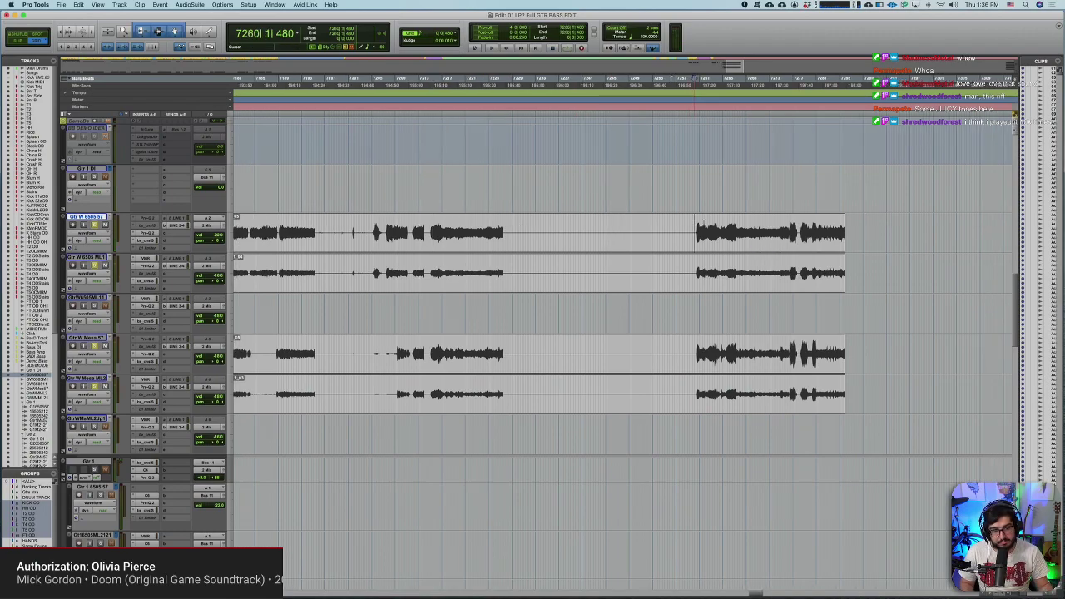
click(696, 237)
key(super+bracketright)
key(super+bracketright)
key(super+bracketleft)
key(super+bracketleft)
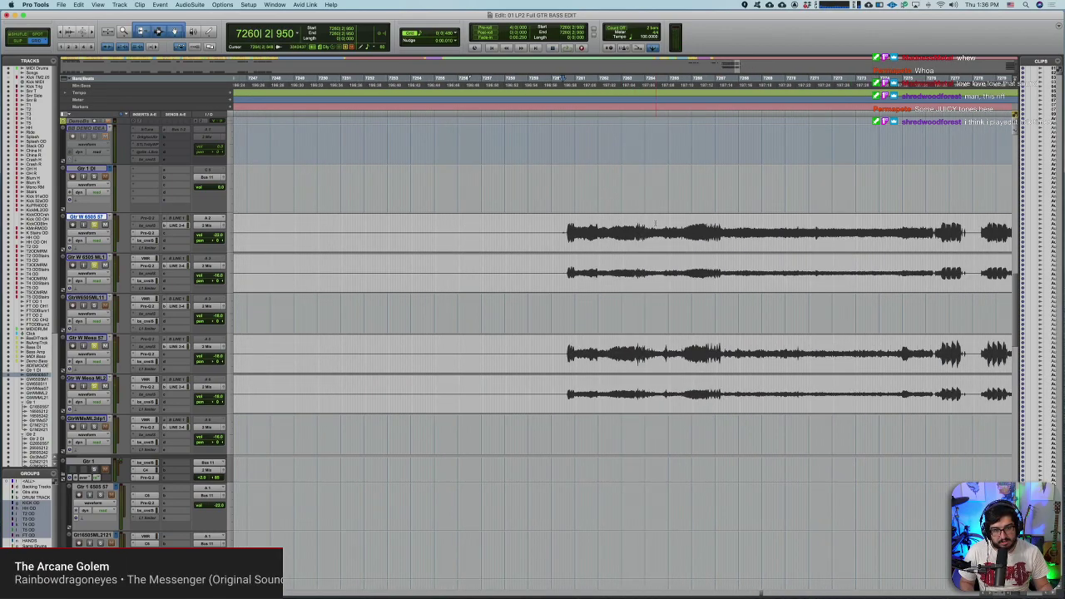
key(space)
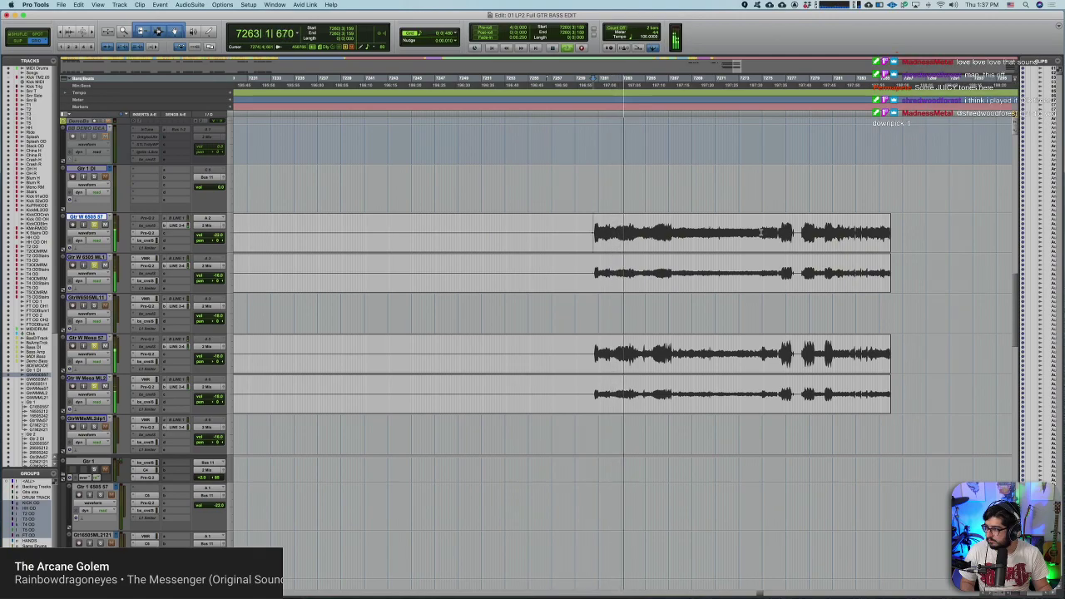
scroll(761, 232, right, 3)
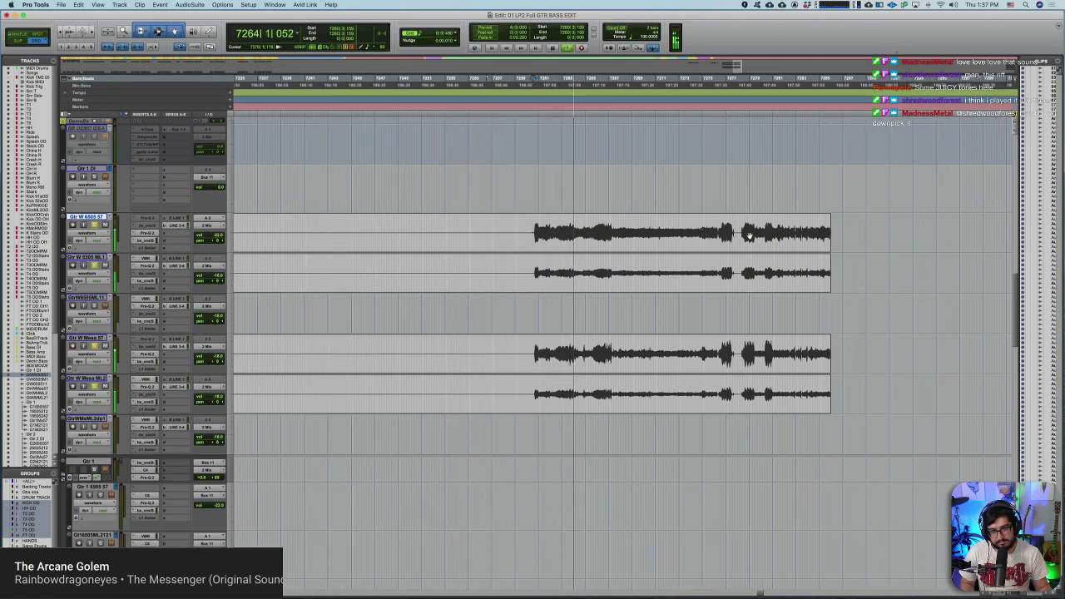
key(space)
Step: Audition the closing riffs of the final passage, including playback from bar 7278, on the soloed amp tracks
click(643, 221)
key(space)
key(space)
click(767, 223)
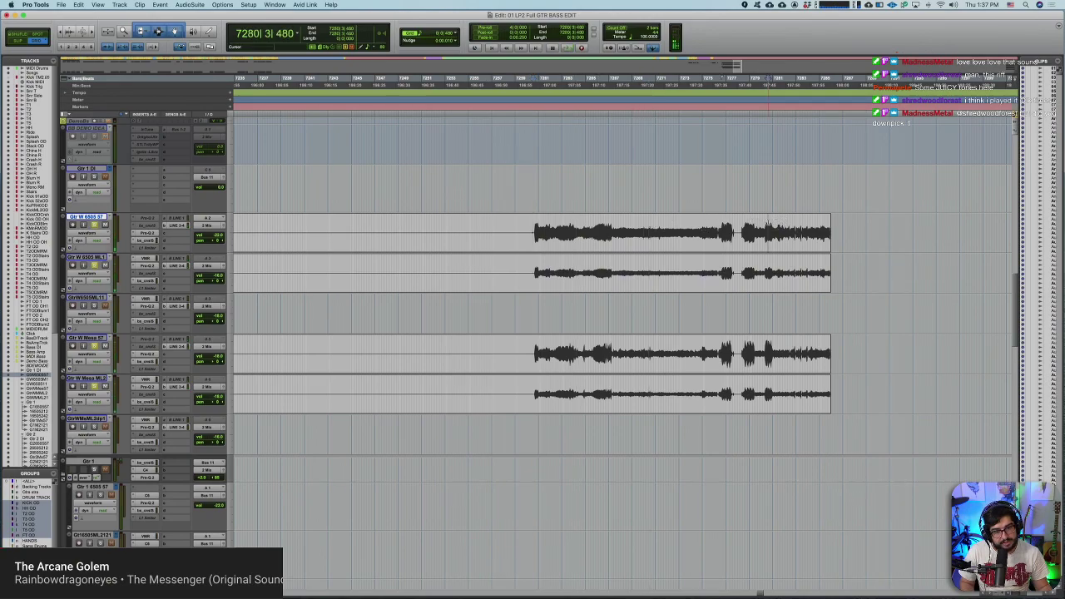
key(space)
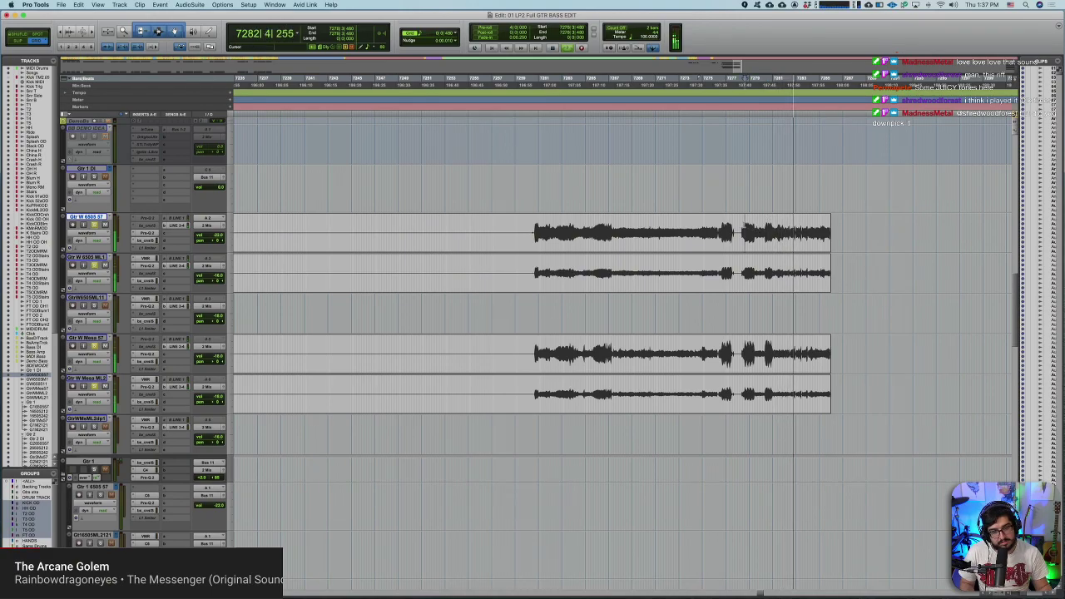
key(space)
key(space)
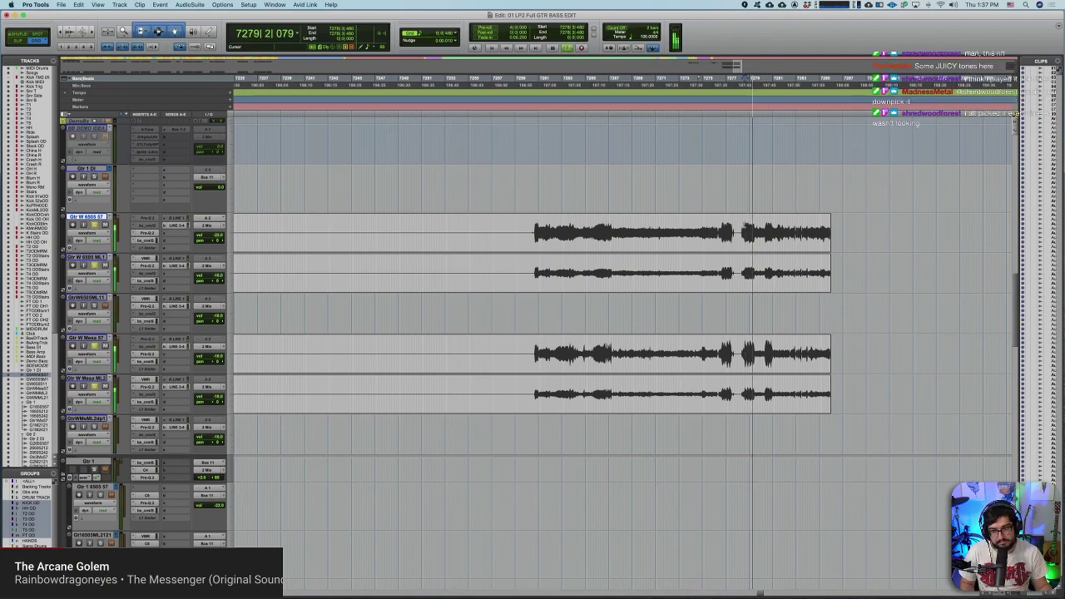
key(super+bracketleft)
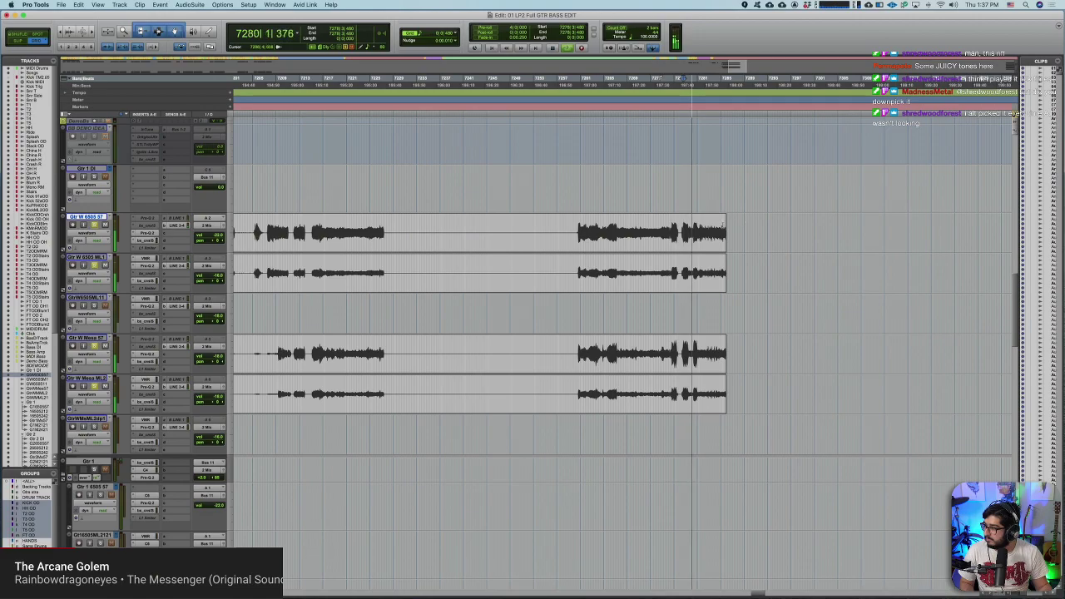
key(space)
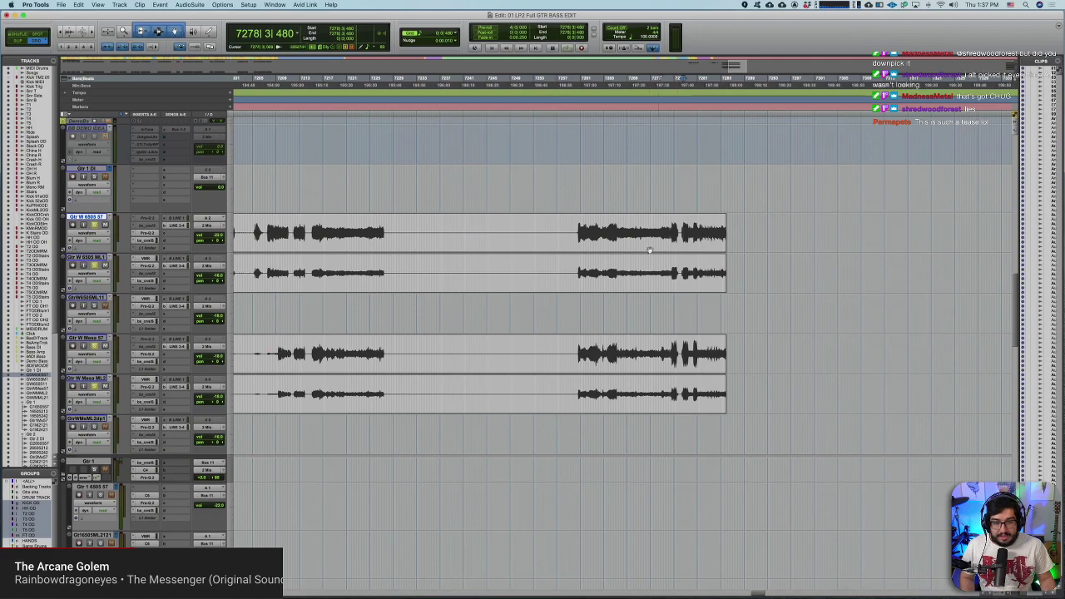
Step: Select all amp tracks from Gtr W 6505 57 through GtrWMsML2dp1 and clear their solos
click(601, 233)
key(r)
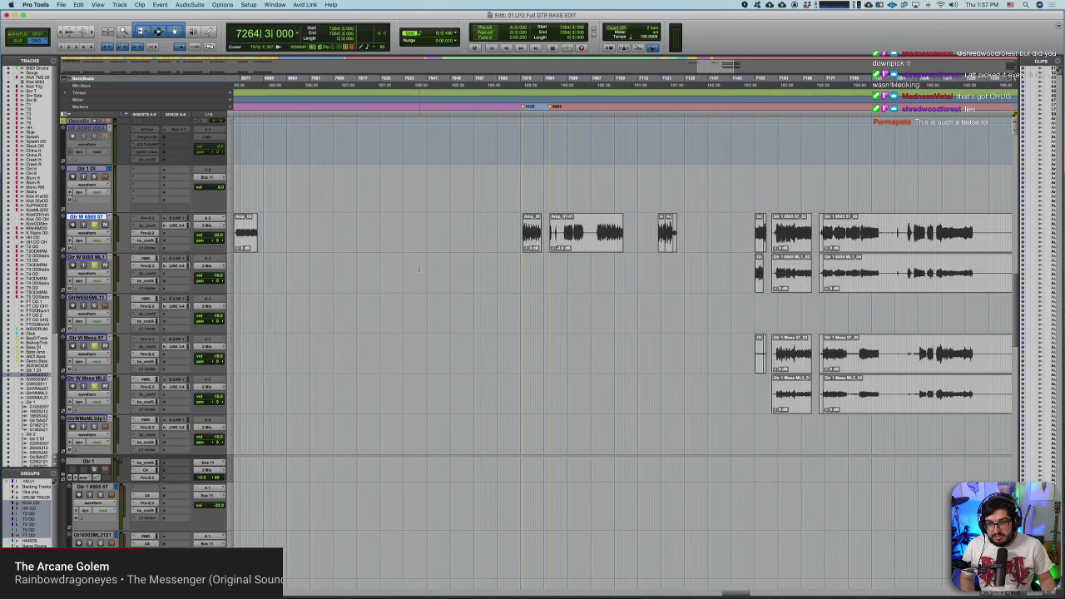
scroll(420, 268, left, 10)
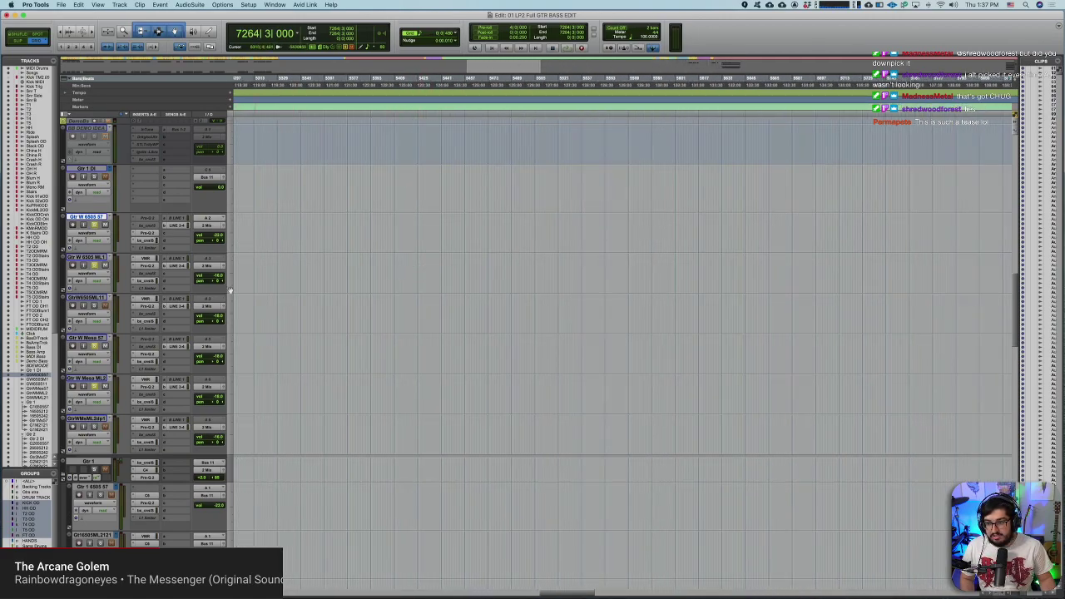
shift+click(94, 420)
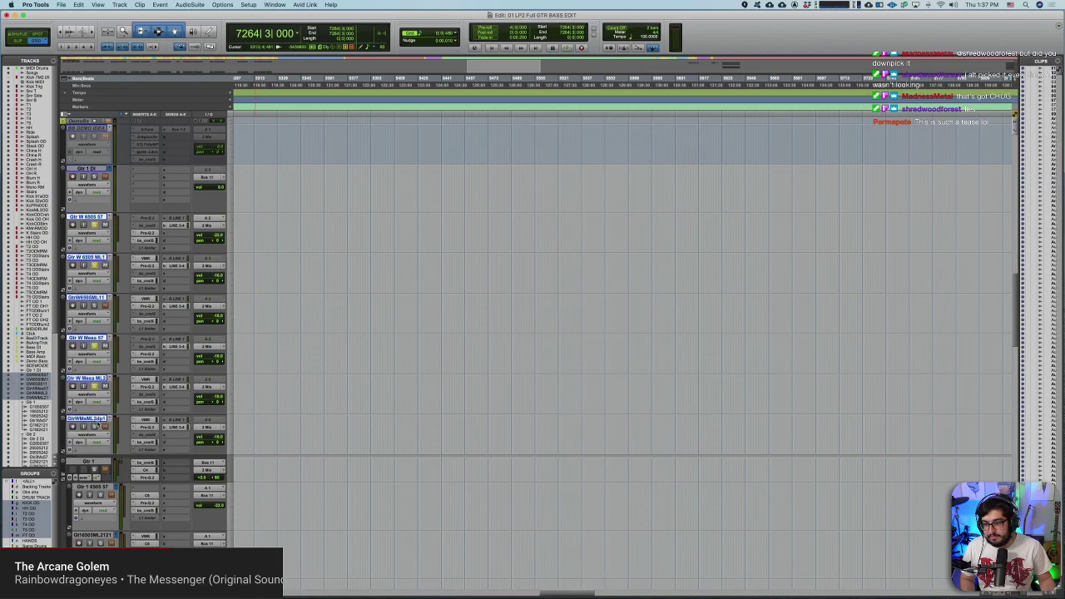
scroll(368, 258, up, 5)
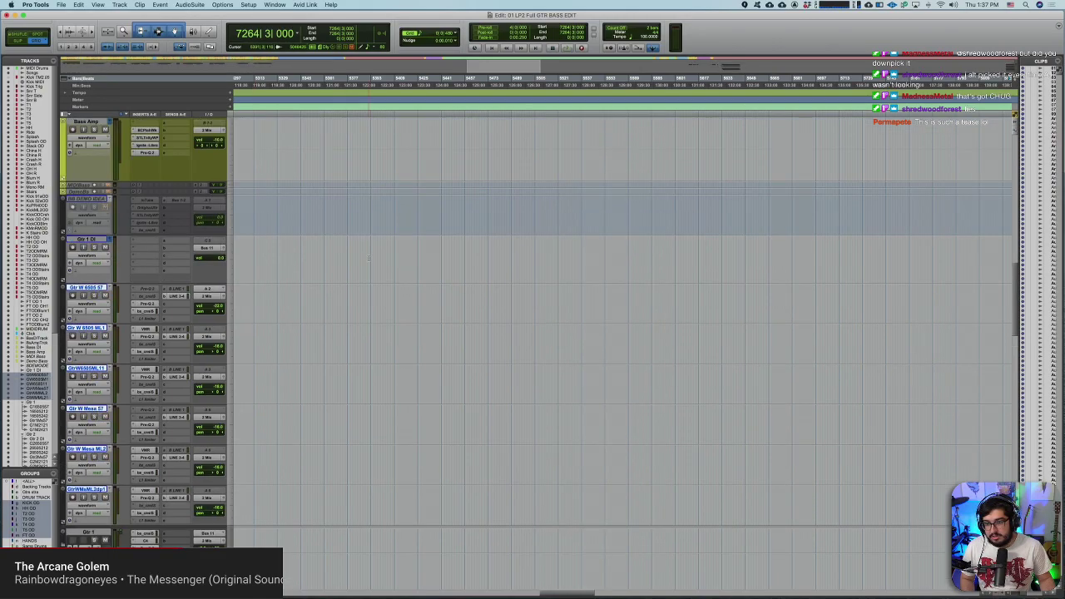
Step: Return to the song's v1 section and place the cursor at its start on the Bass DI and Bass Amp tracks
scroll(369, 258, left, 5)
scroll(369, 258, left, 10)
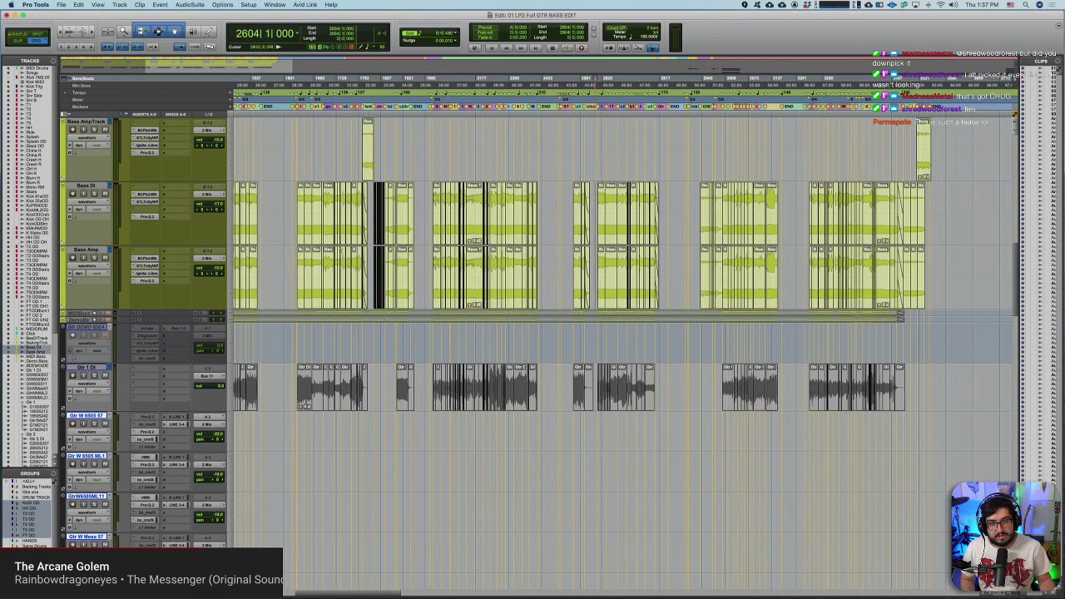
key(r)
key(t)
key(t)
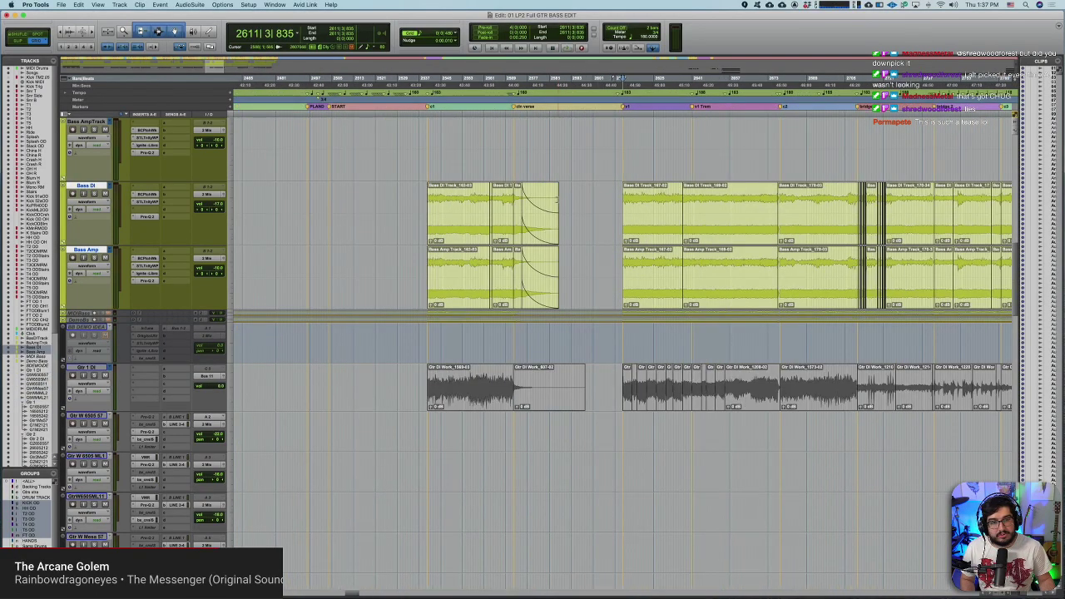
key(t)
key(t)
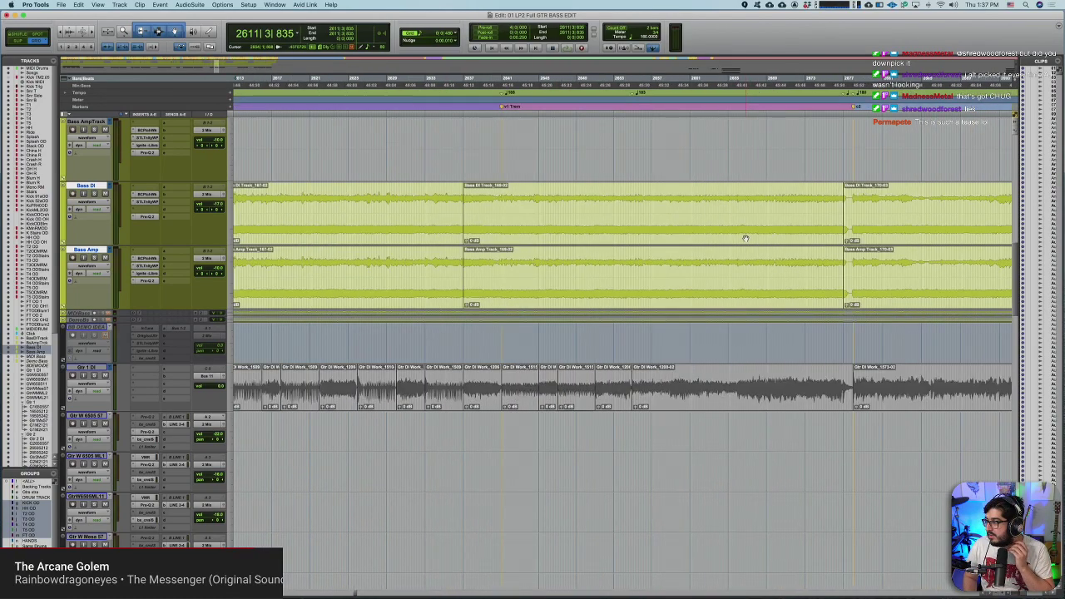
Step: Add a LINE 3-4 output send to the selected Bass DI and Bass Amp tracks and solo both tracks
scroll(746, 239, left, 10)
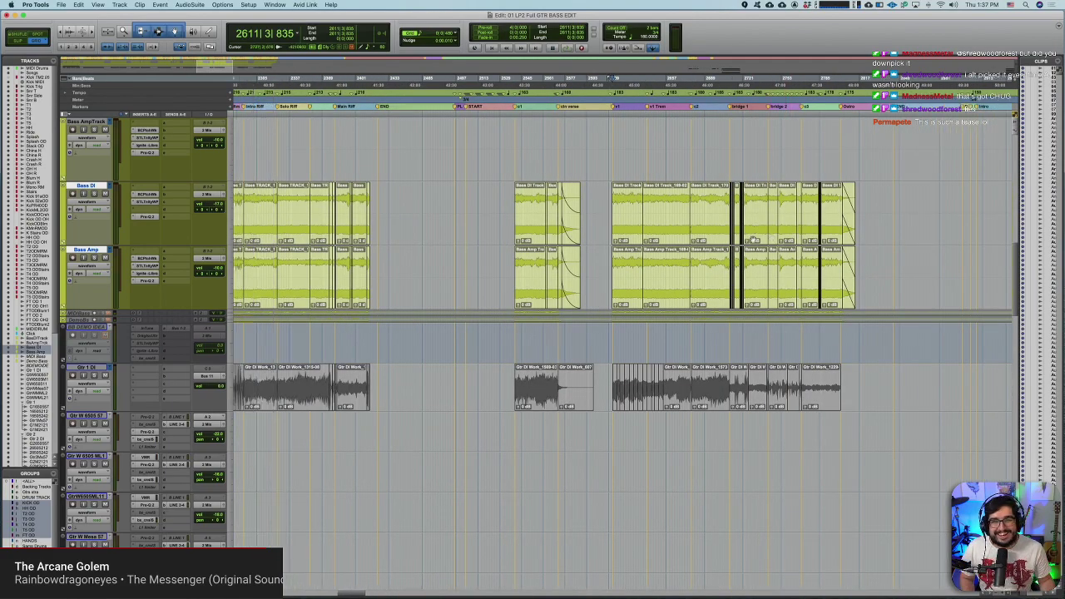
scroll(475, 227, left, 2)
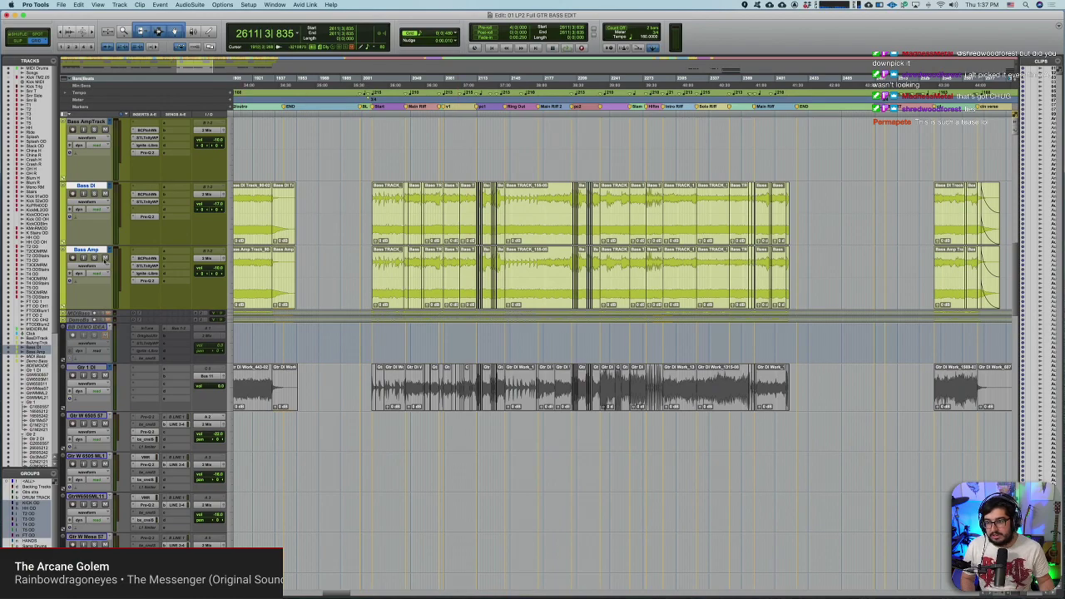
scroll(104, 259, up, 4)
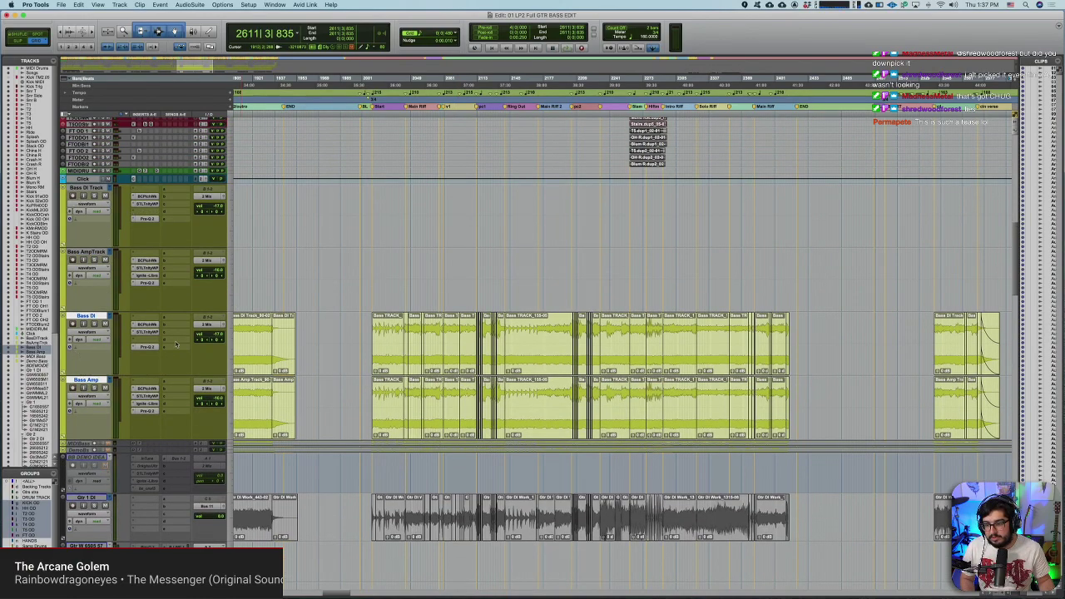
click(61, 5)
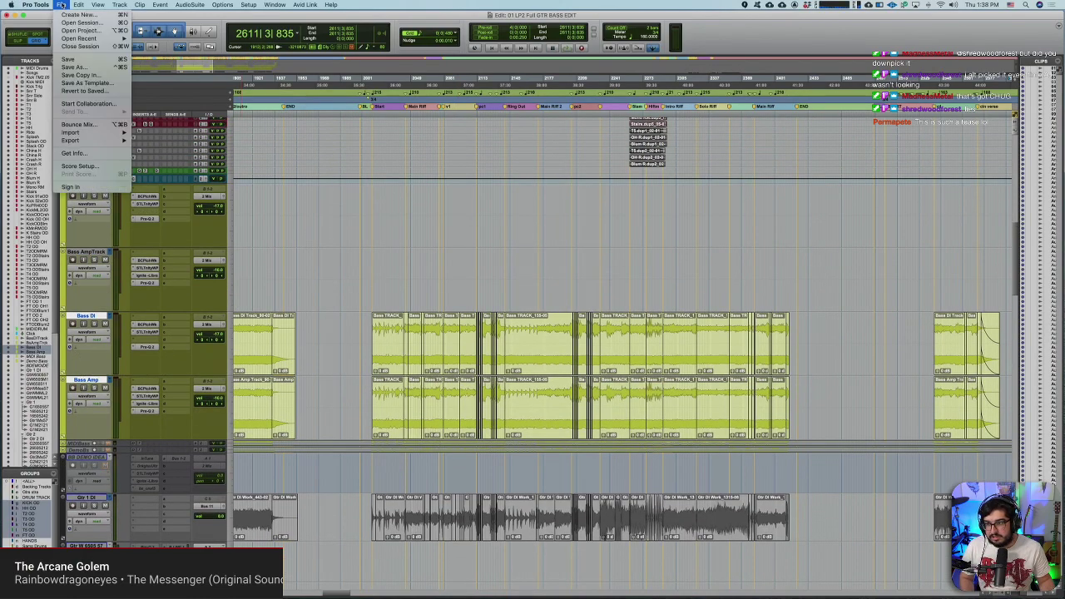
click(61, 5)
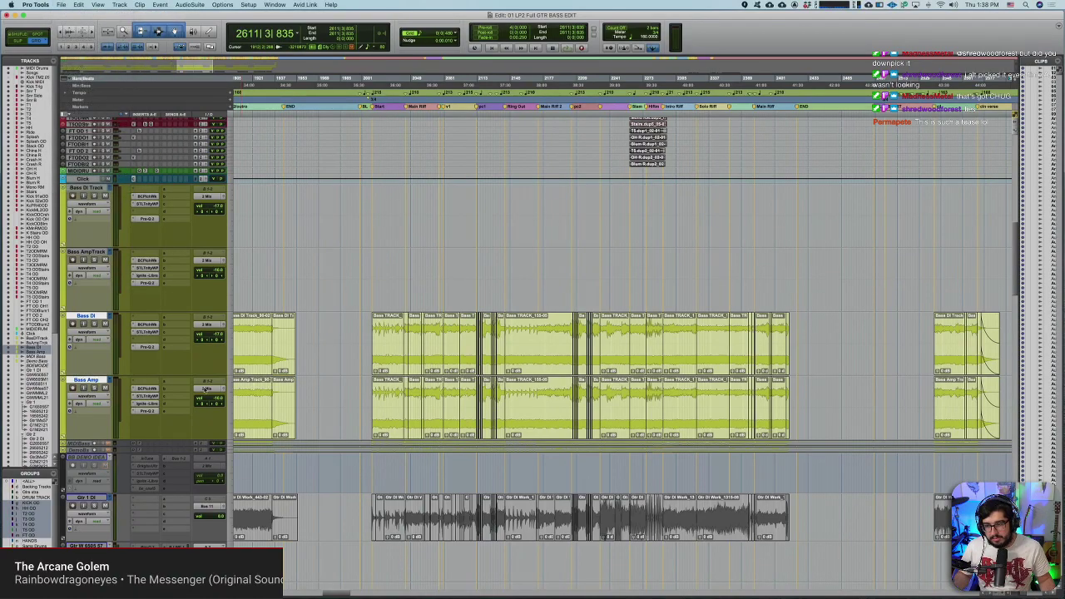
click(172, 327)
mouse_move(174, 327)
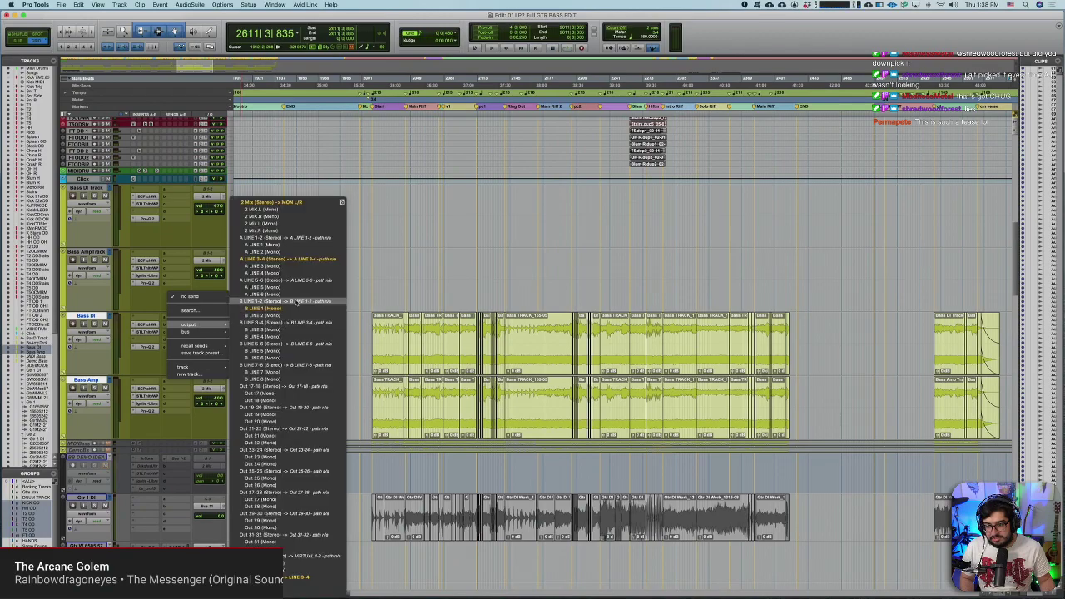
alt+shift+click(298, 576)
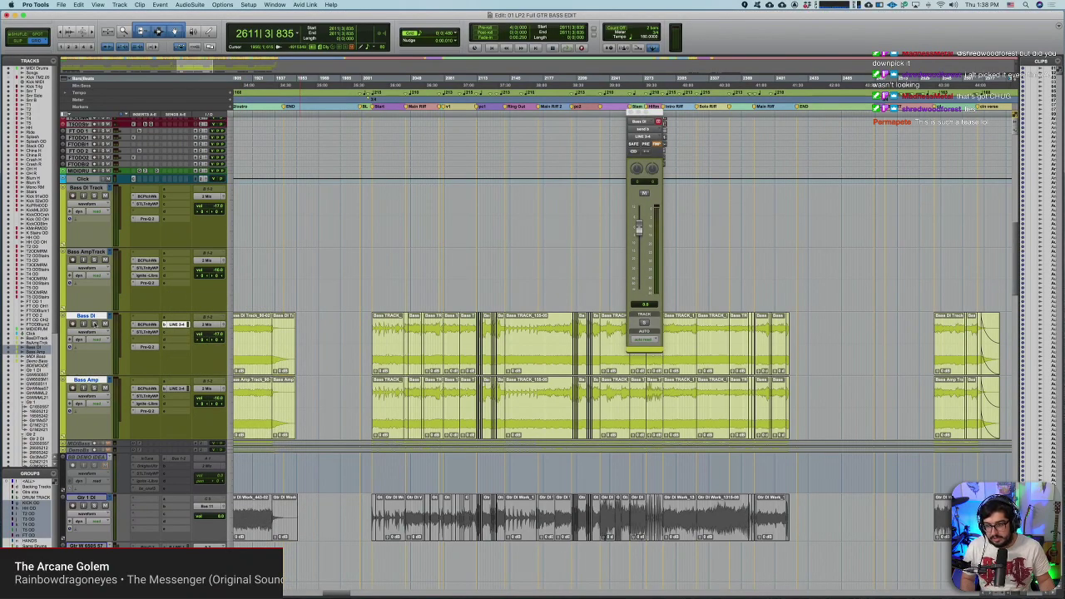
click(94, 324)
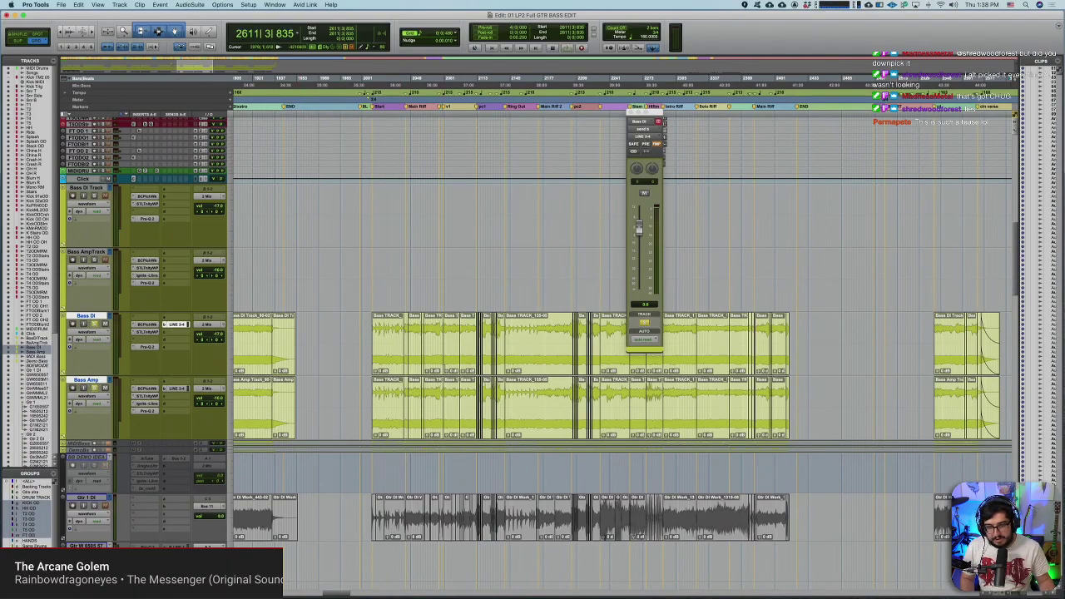
scroll(536, 333, down, 1)
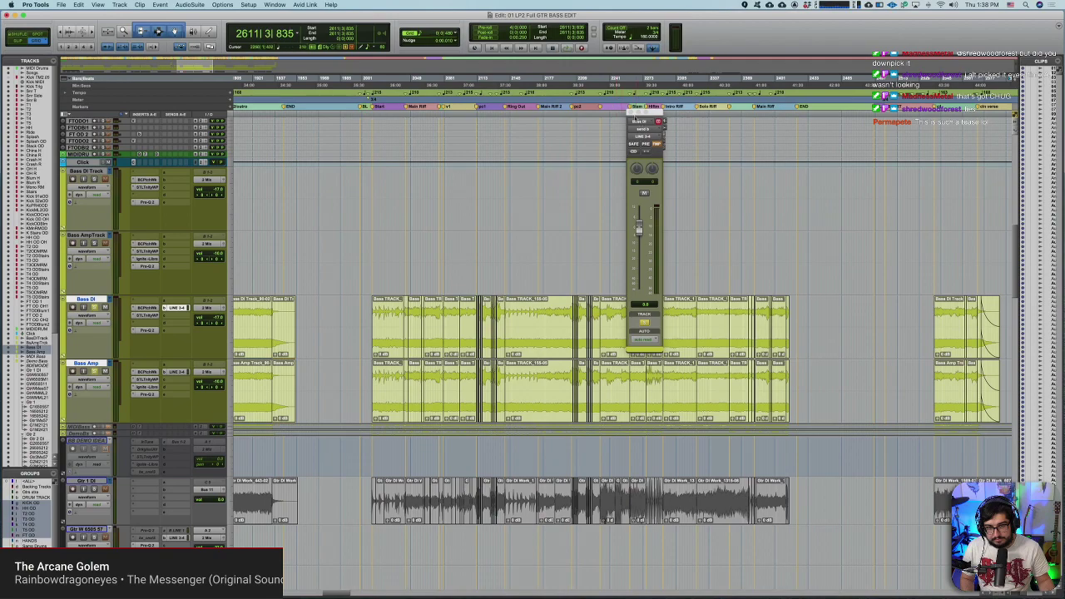
click(636, 122)
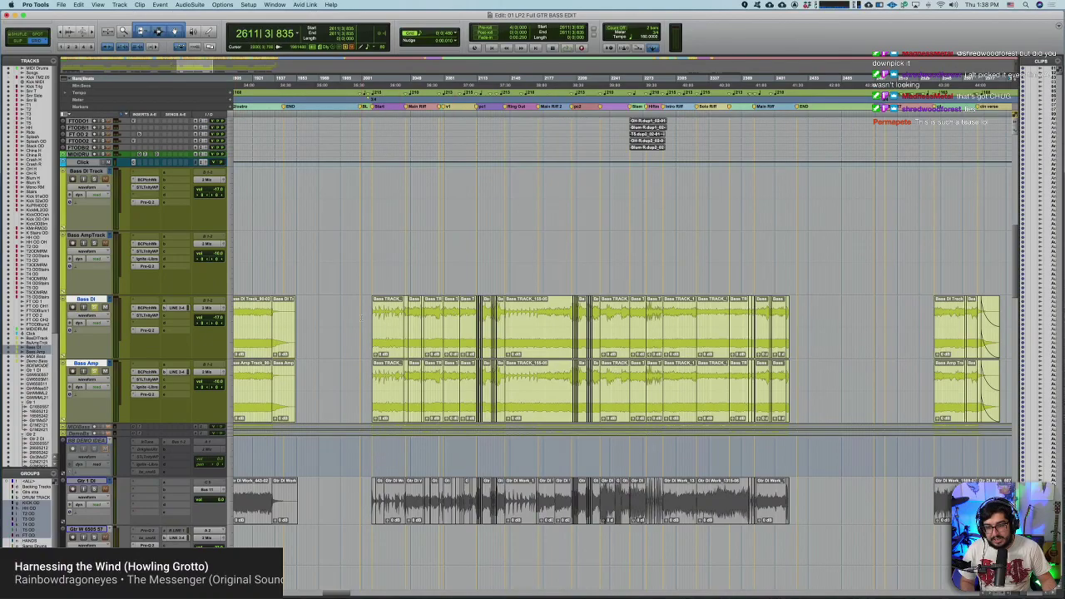
Step: Keep only the Bass DI track soloed and audition the Main Riff 2 section from bar 2176
click(96, 369)
click(96, 307)
click(545, 308)
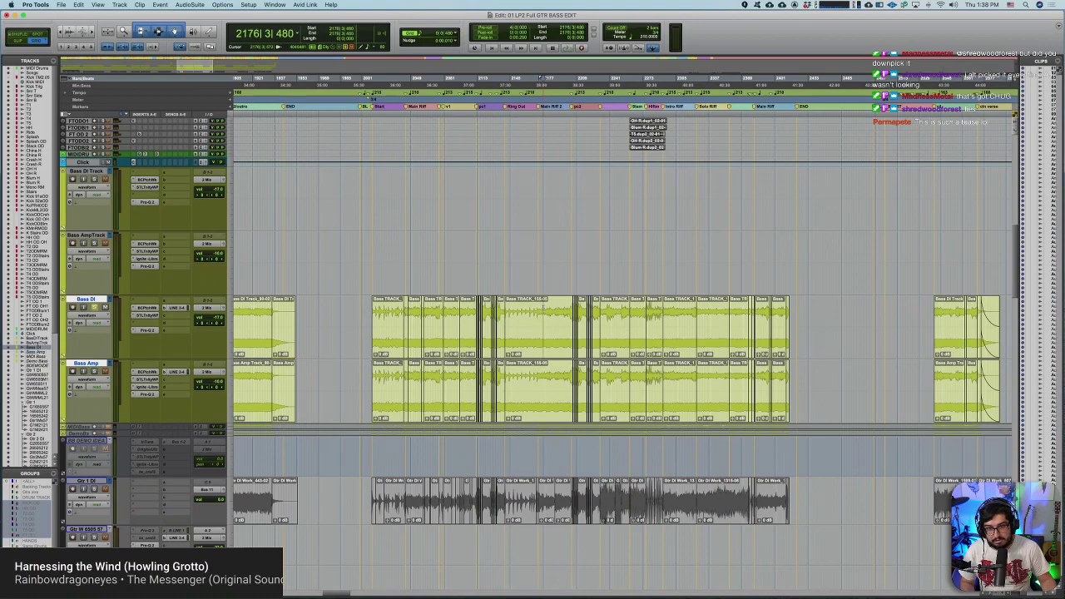
key(space)
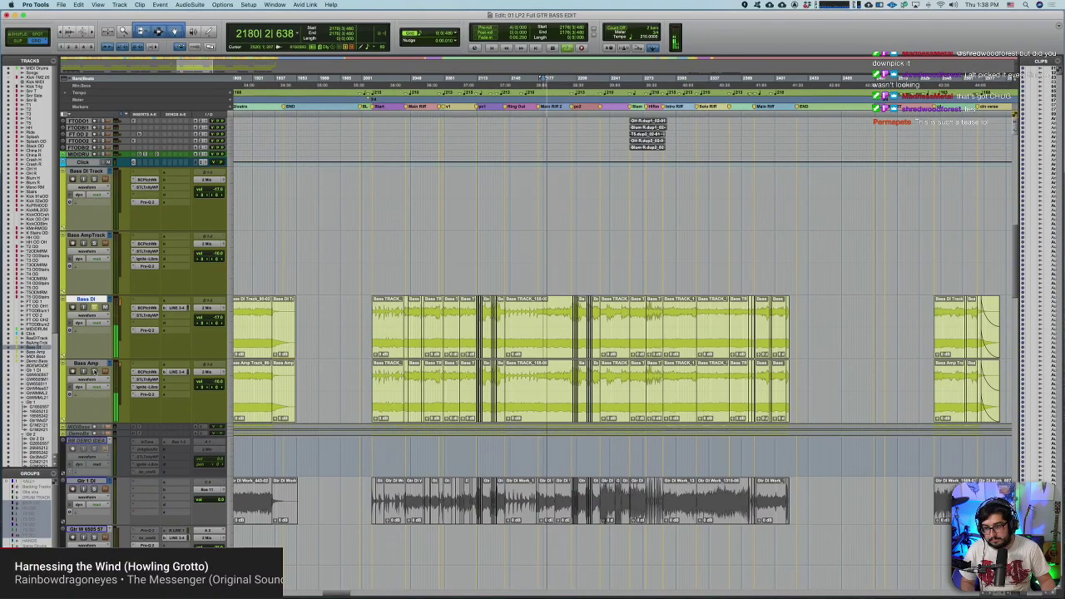
key(space)
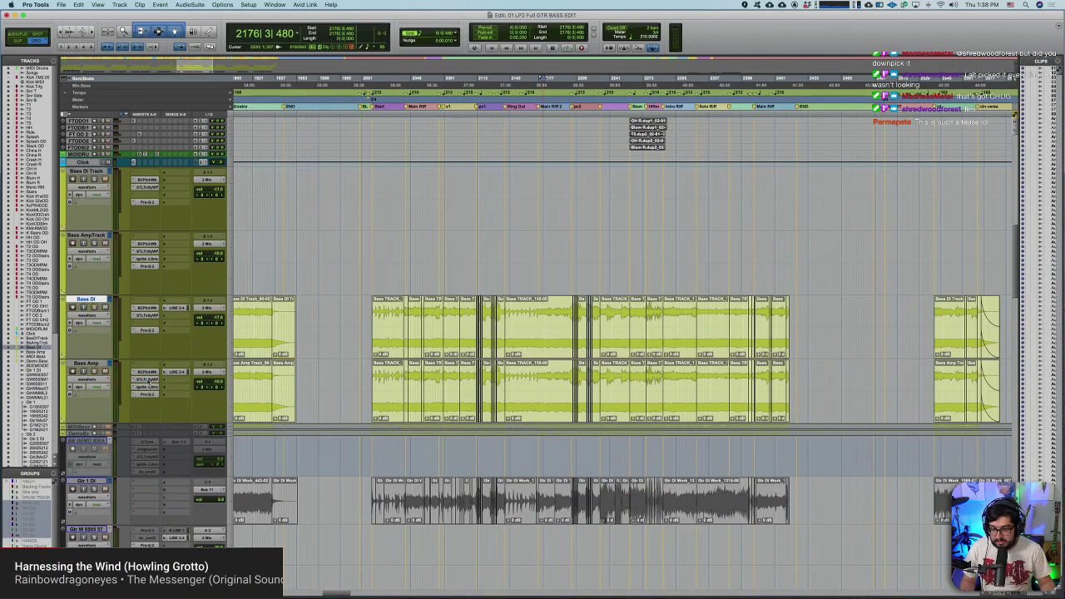
Step: Inspect the STL Tonality amp and Libra impulse response settings on the Bass Amp track
click(147, 379)
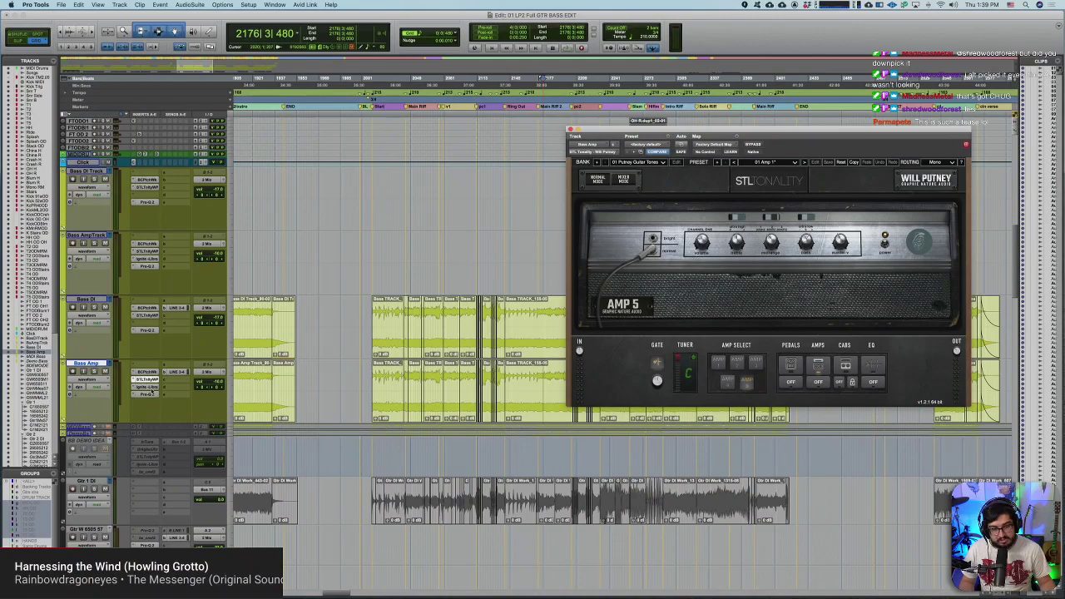
click(142, 387)
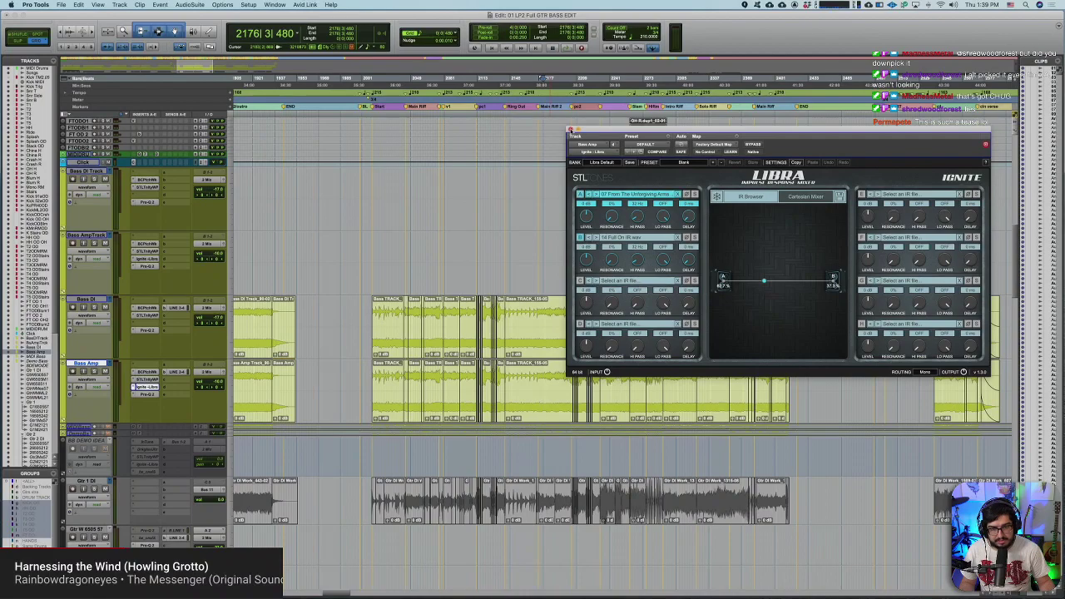
click(570, 129)
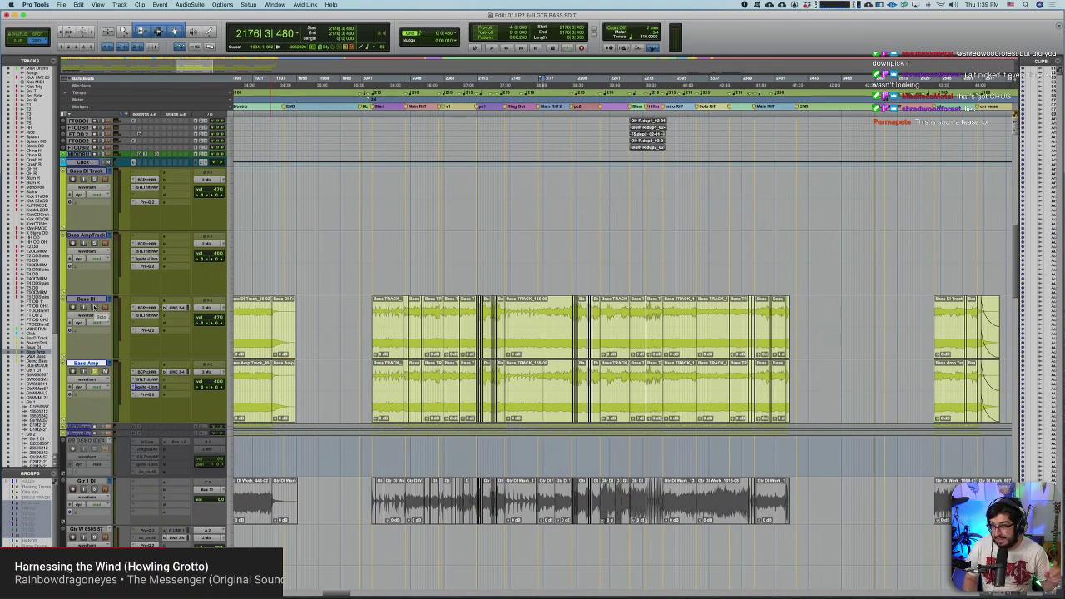
Step: Play from bar 2176 with Bass Amp soloed, adding the Bass DI solo to hear both tracks together
key(space)
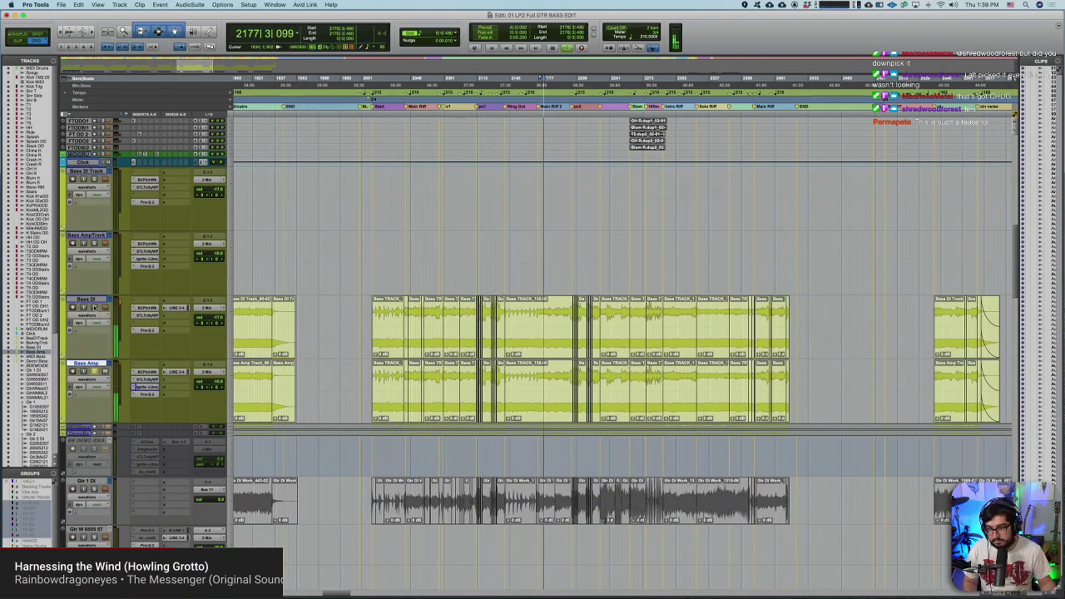
scroll(448, 349, right, 5)
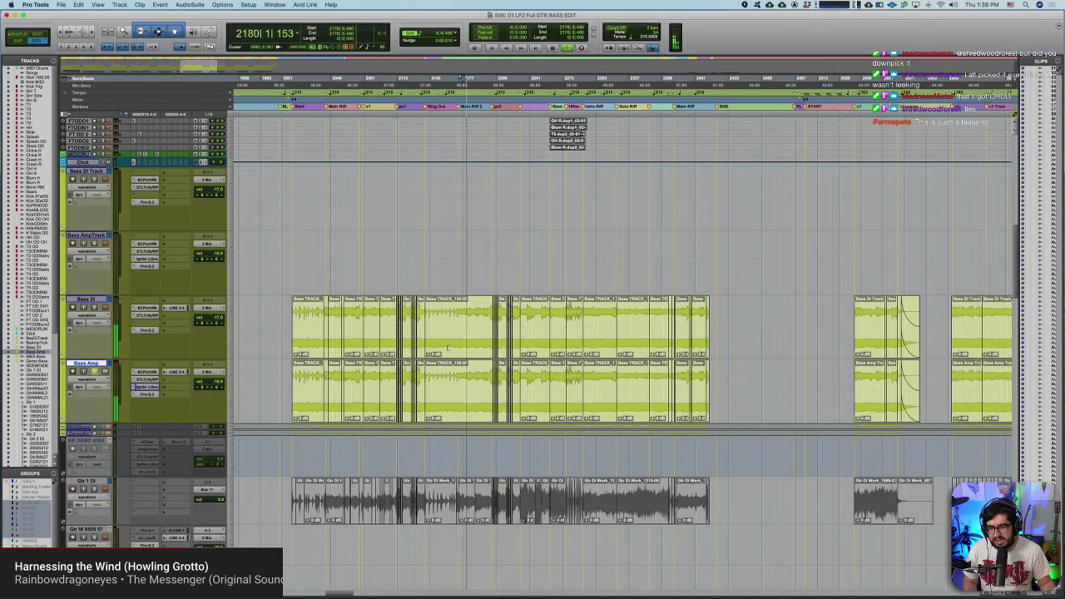
scroll(448, 348, right, 5)
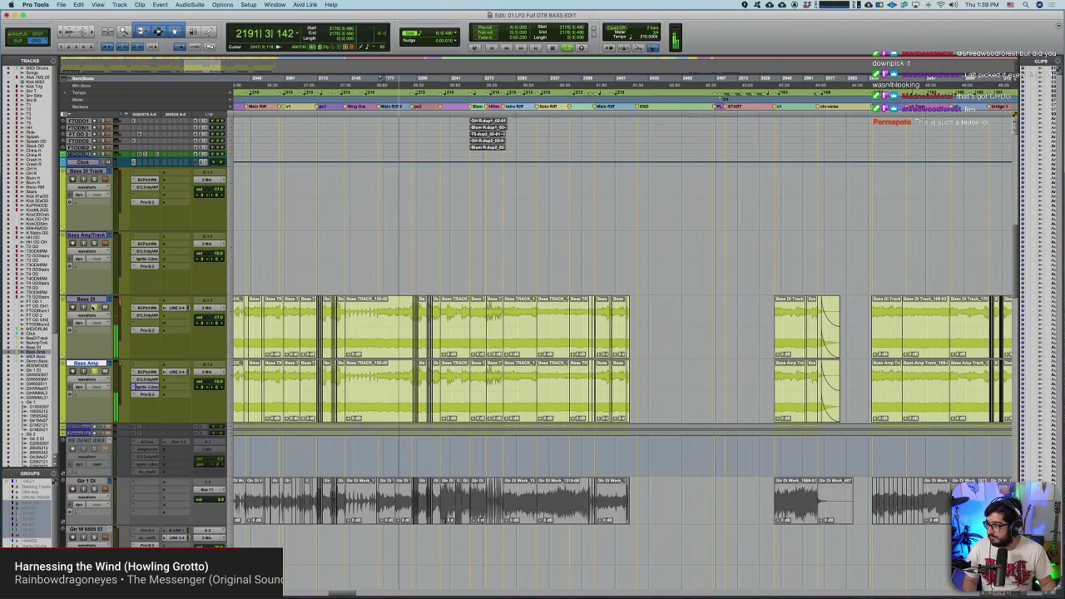
key(super+bracketright)
scroll(571, 345, right, 6)
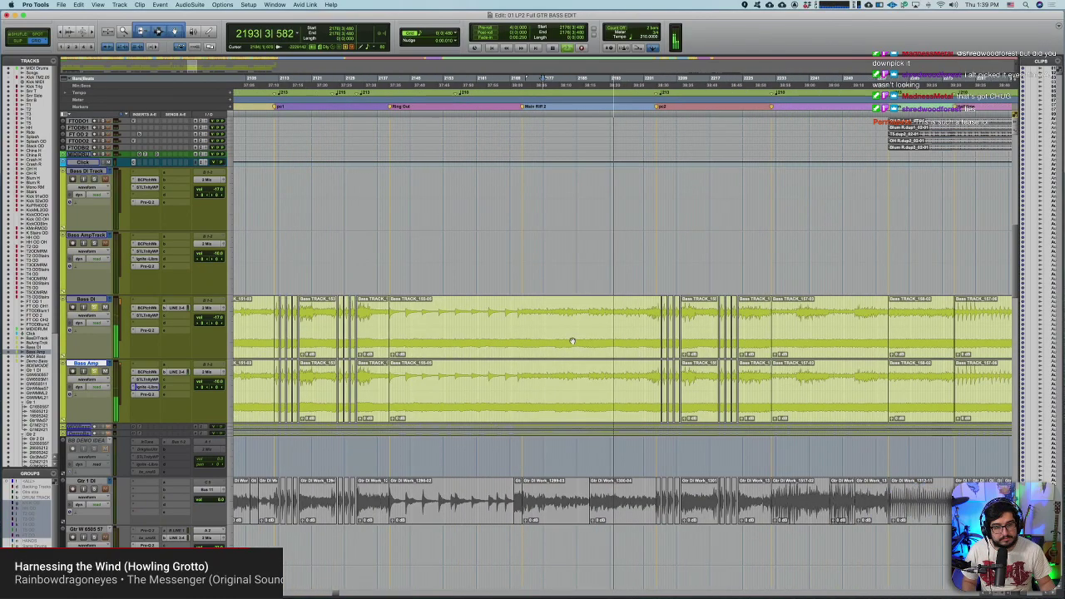
key(space)
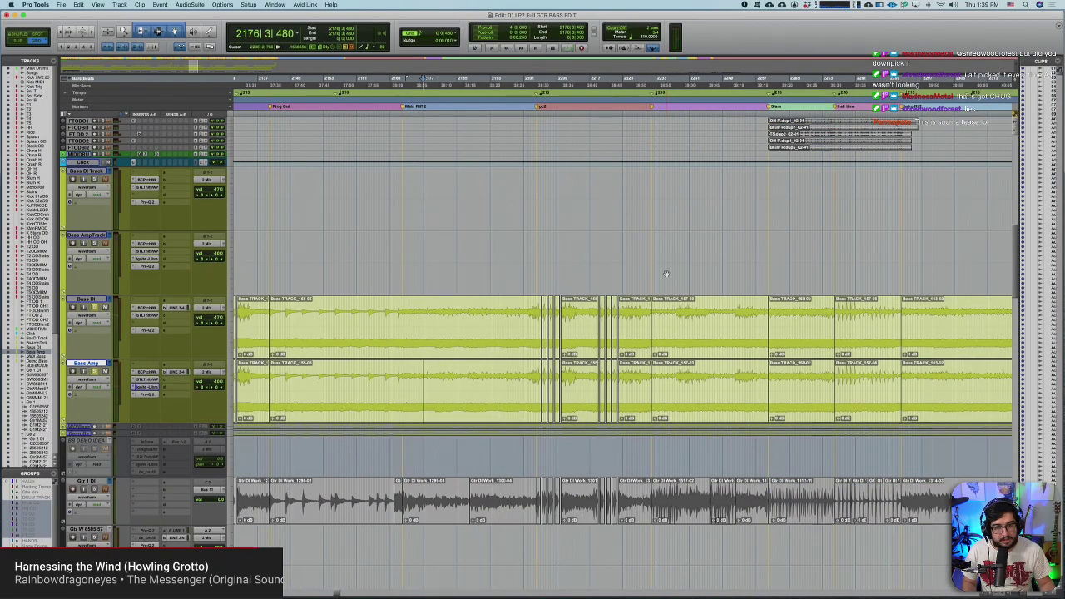
Step: Place the cursor at bar 2232 after the pc2 section and look over the bass clips around the Slam section
click(652, 256)
key(super+bracketright)
key(super+bracketright)
key(super+bracketleft)
scroll(651, 255, right, 10)
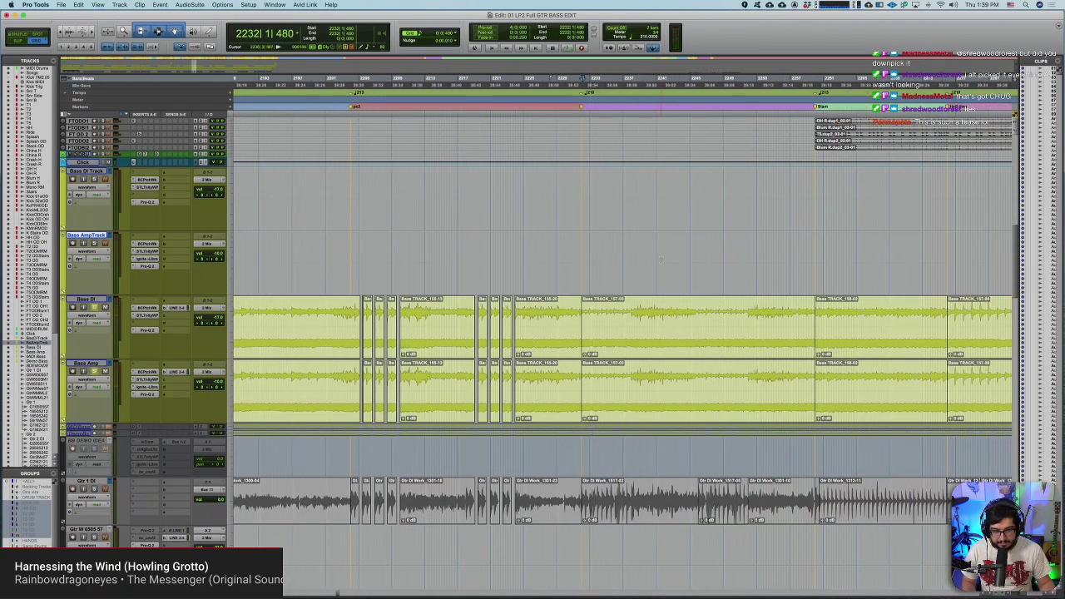
scroll(657, 259, left, 15)
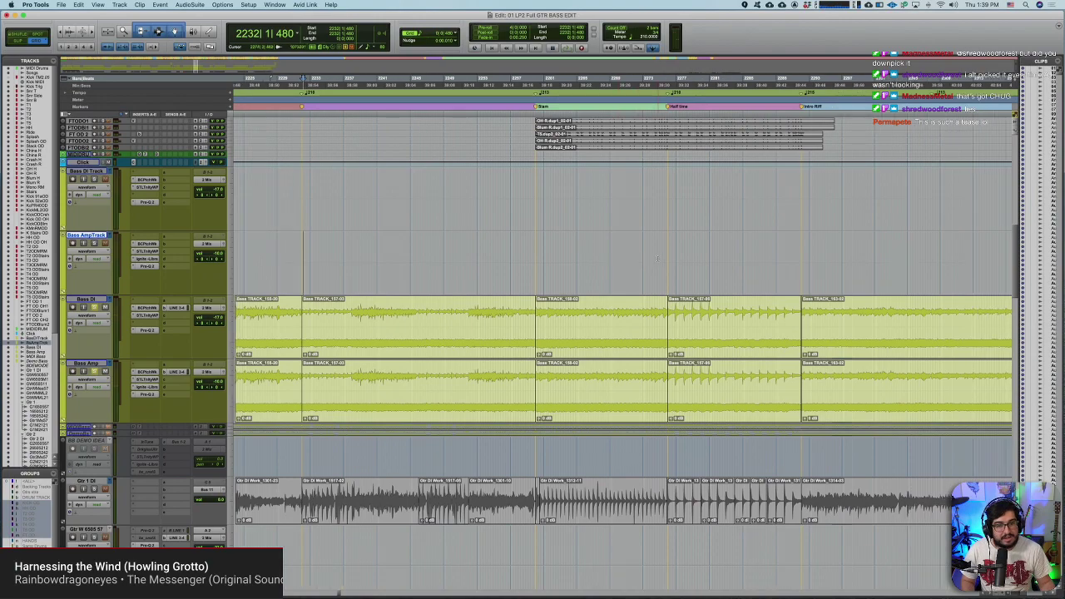
Step: Return to the earlier song and audition the soloed bass tracks from bar 1655, shortly before v1
scroll(657, 258, left, 15)
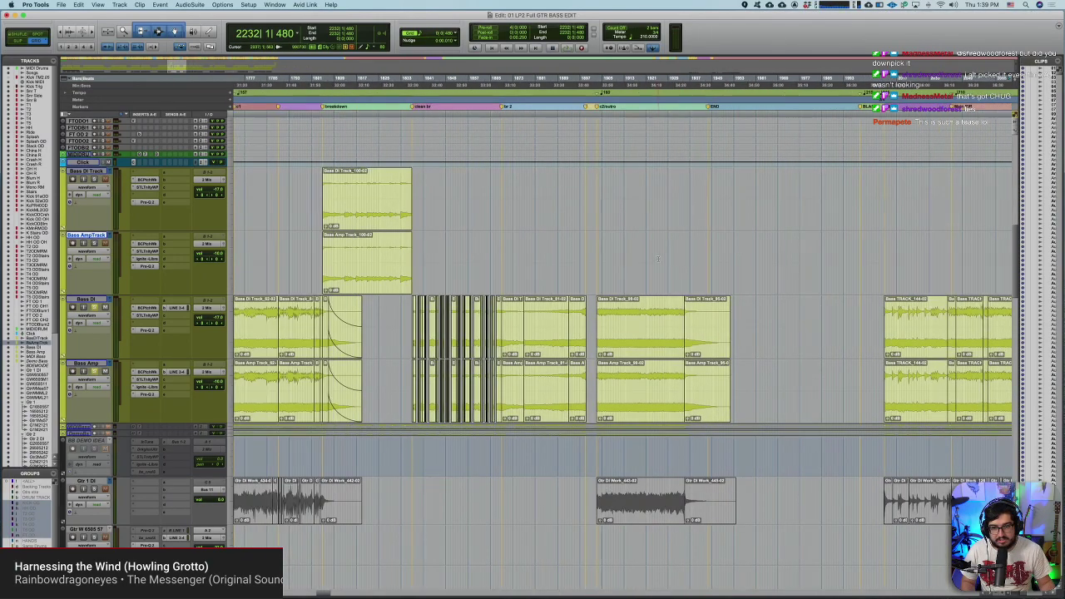
scroll(658, 259, right, 10)
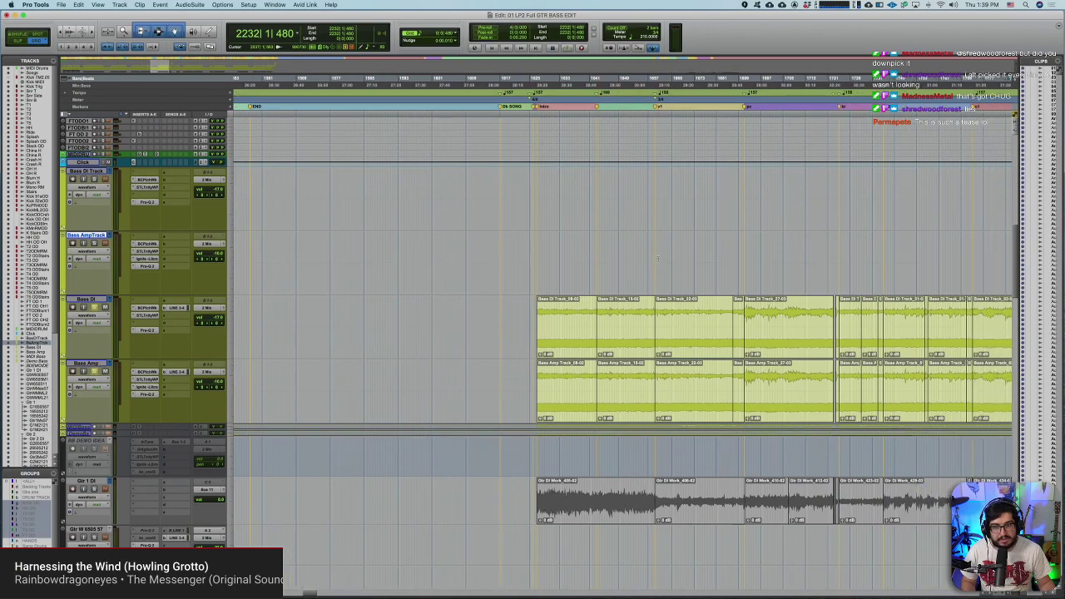
scroll(658, 258, right, 3)
click(561, 248)
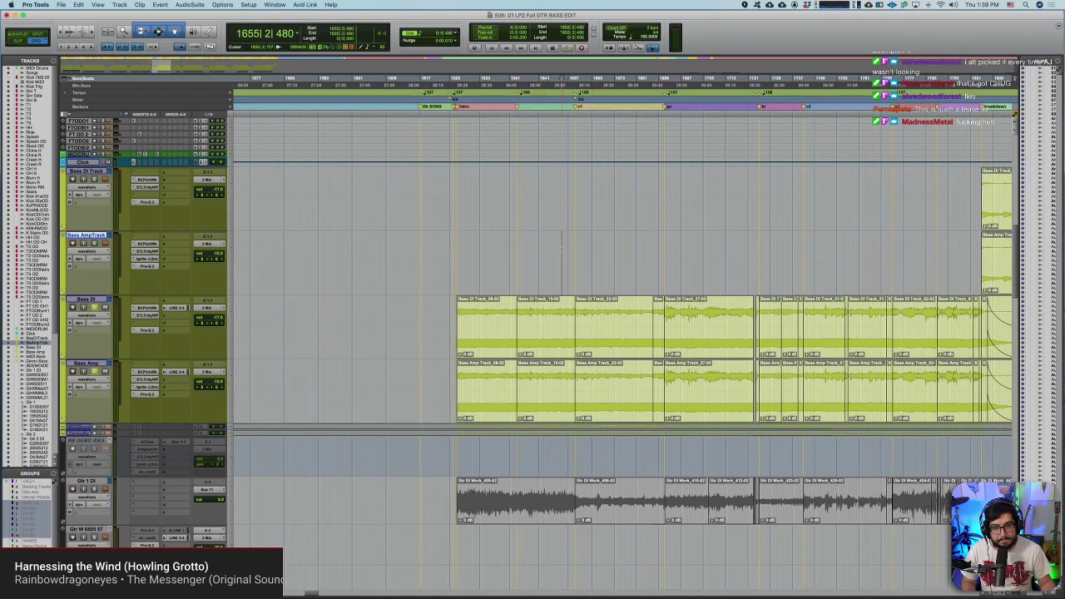
key(space)
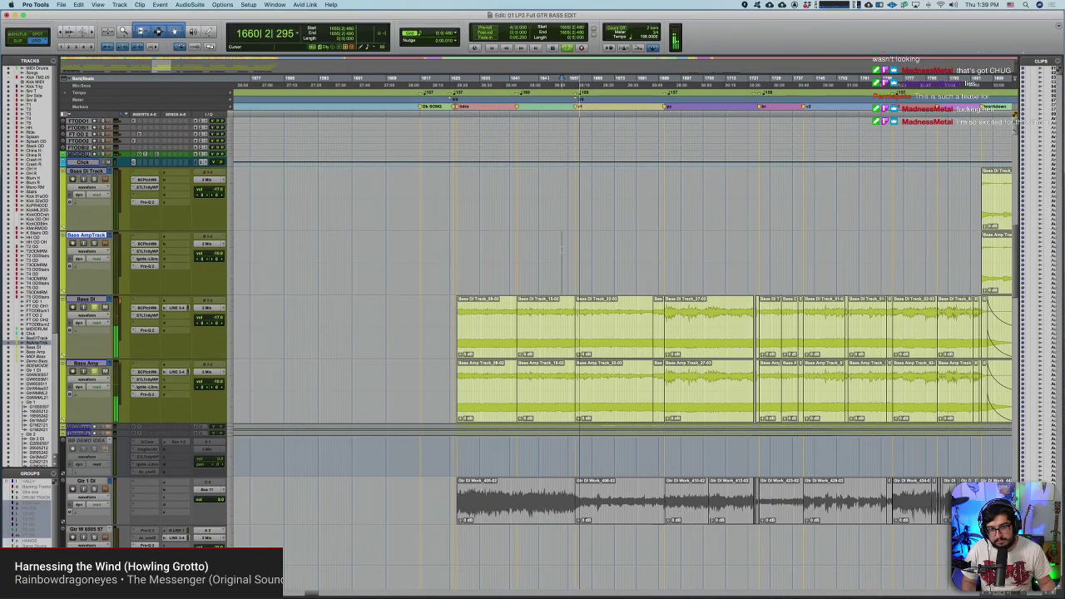
key(space)
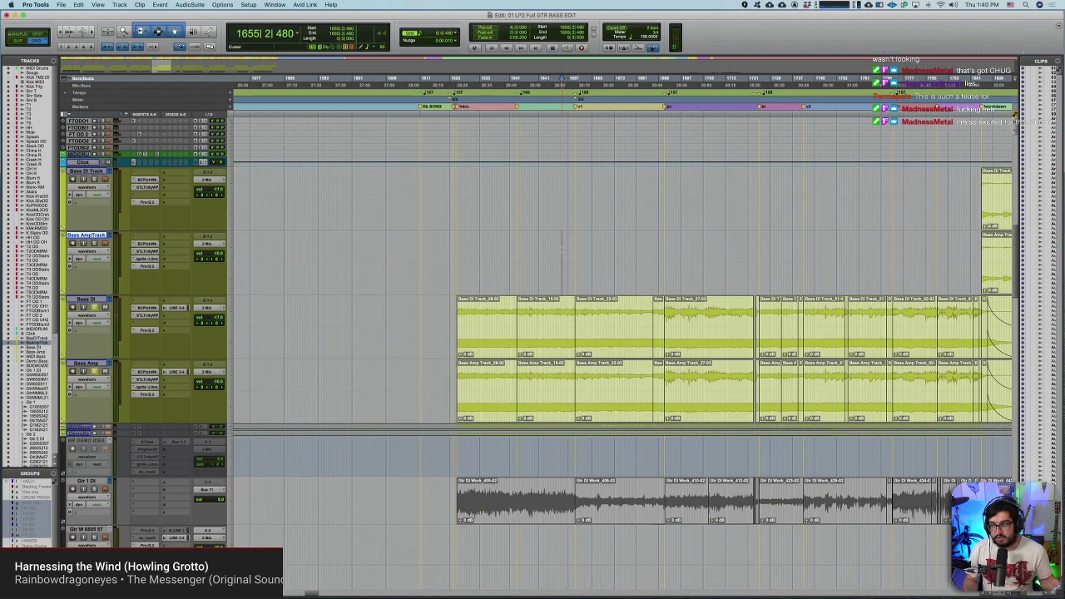
key(space)
key(space)
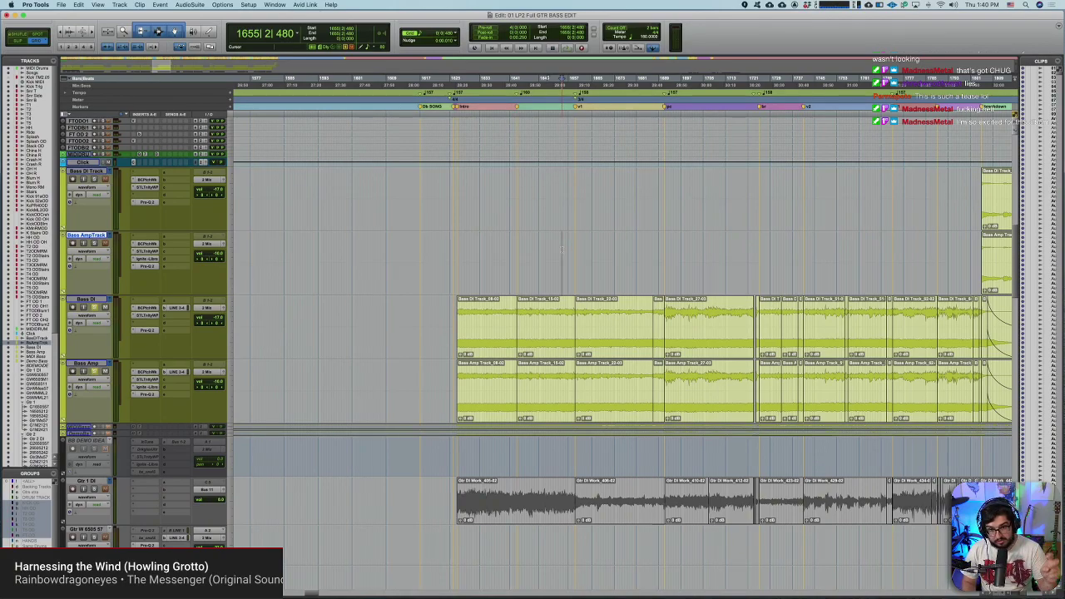
Step: Replay the soloed basses from bar 1655 and audition the end of v1 from bar 1688
key(space)
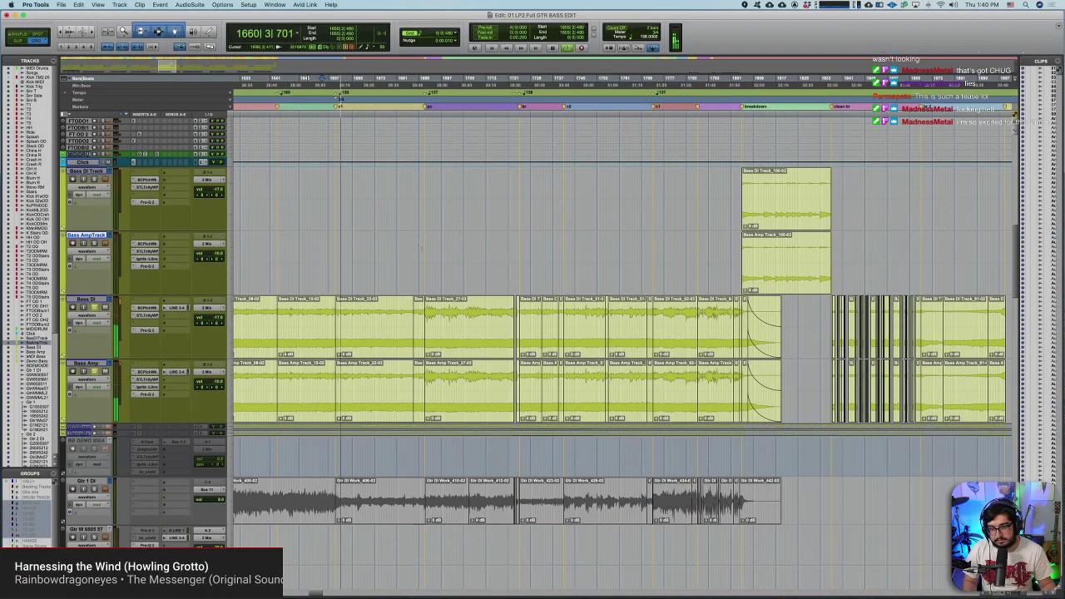
key(space)
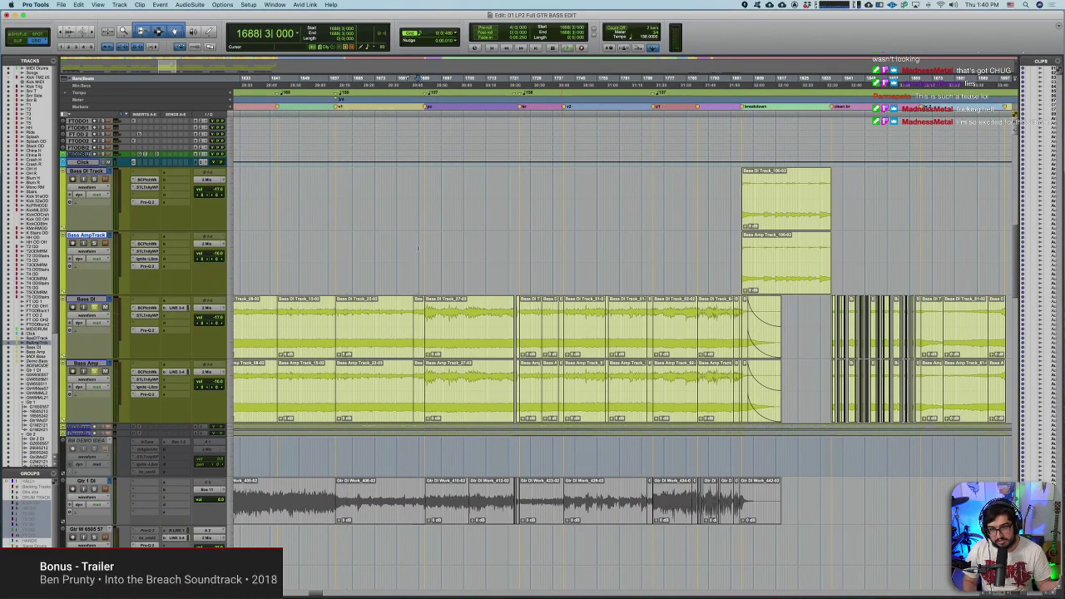
key(space)
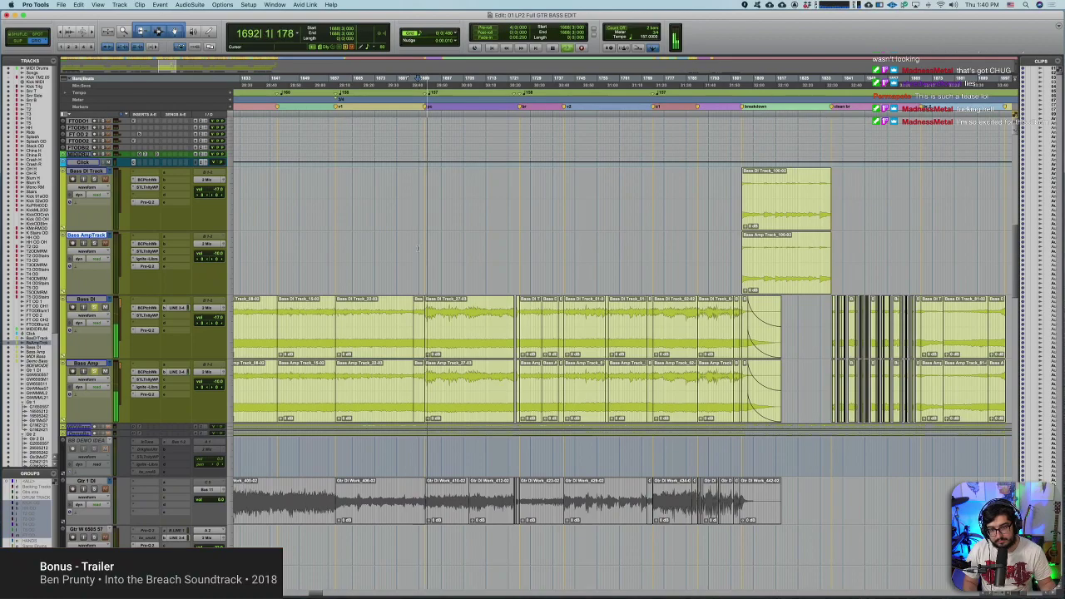
key(space)
Step: Move to the preceding song and place the cursor at bar 1429 in its br 1 section
scroll(628, 272, right, 5)
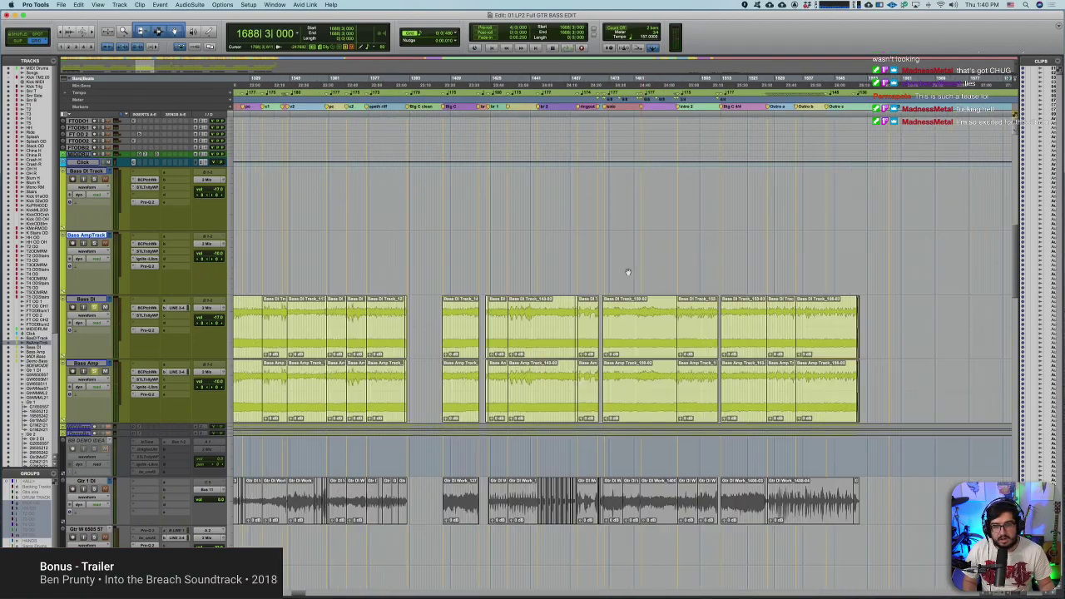
scroll(627, 272, left, 1)
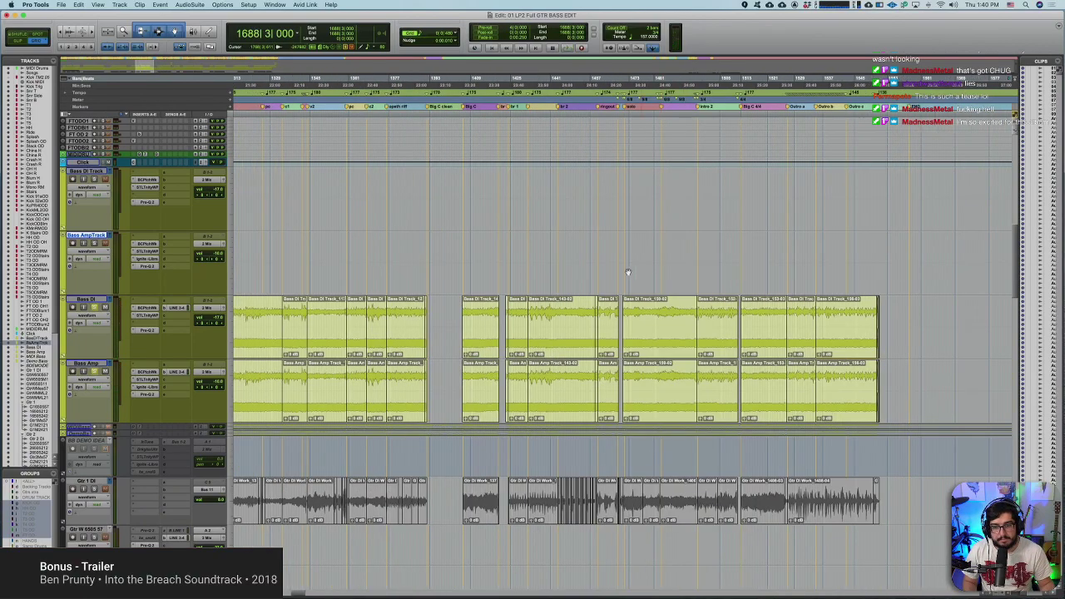
click(522, 256)
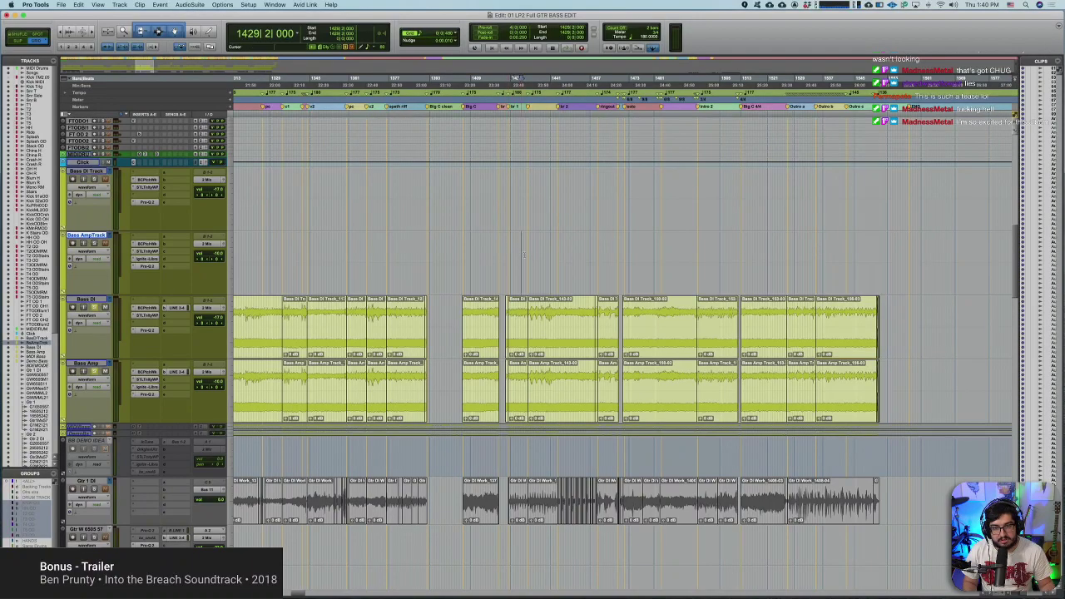
Step: Audition the soloed Bass DI and Bass Amp tracks from about bar 1430 in the br 1 section
key(space)
key(super+bracketright)
key(super+bracketright)
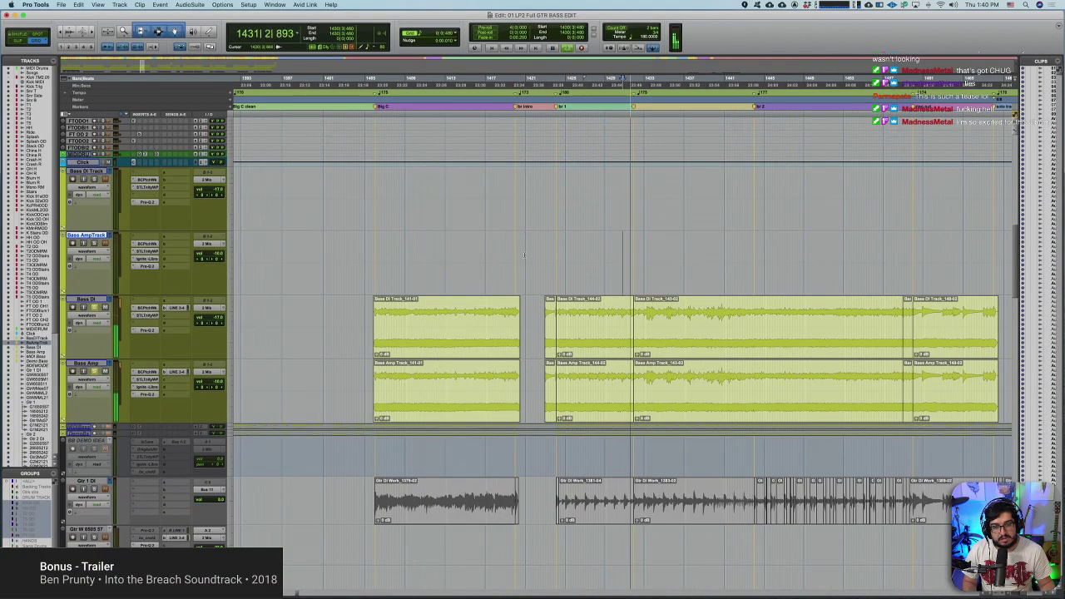
scroll(708, 280, right, 3)
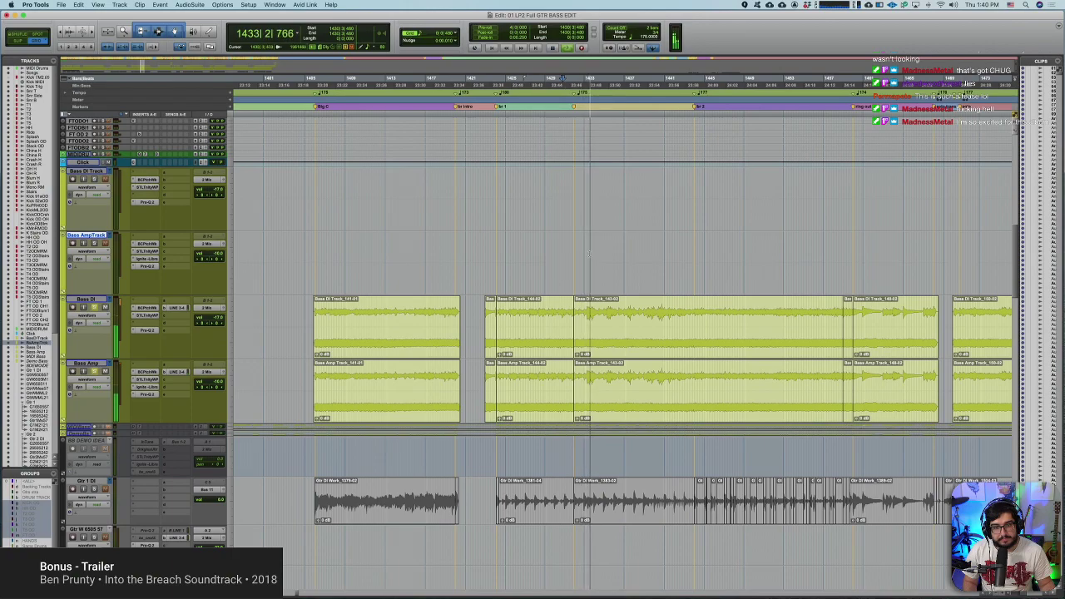
key(space)
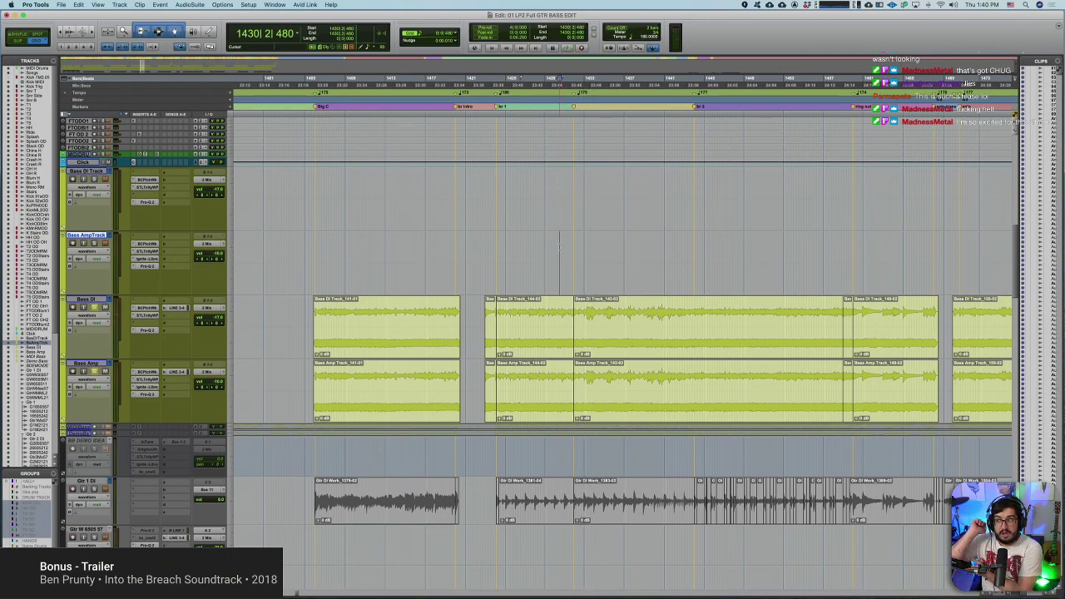
Step: Audition the soloed basses from bar 1472 in the solo section of the same song
click(369, 308)
key(space)
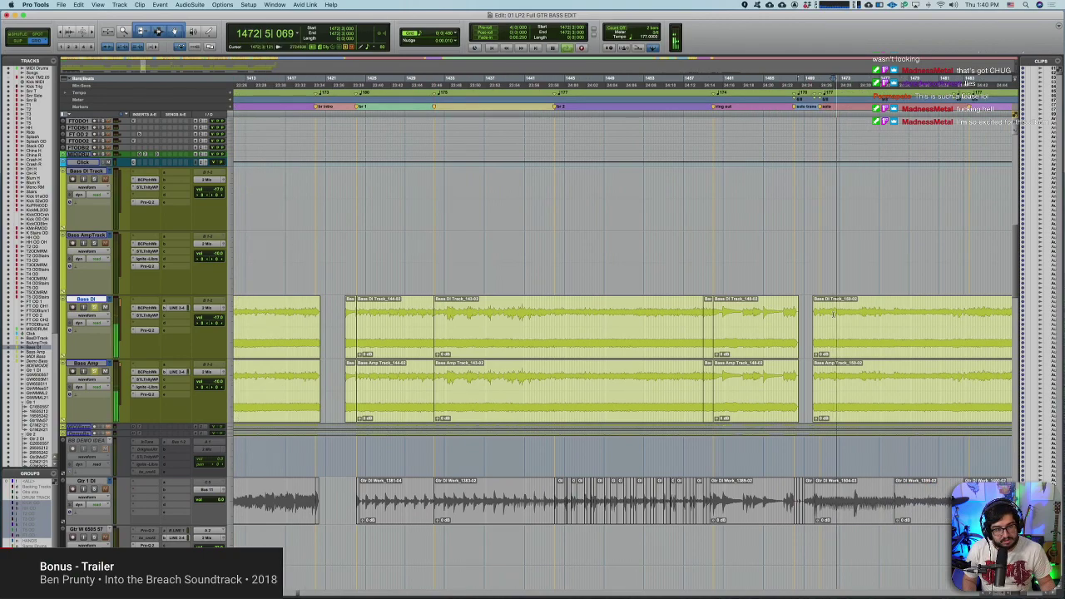
key(space)
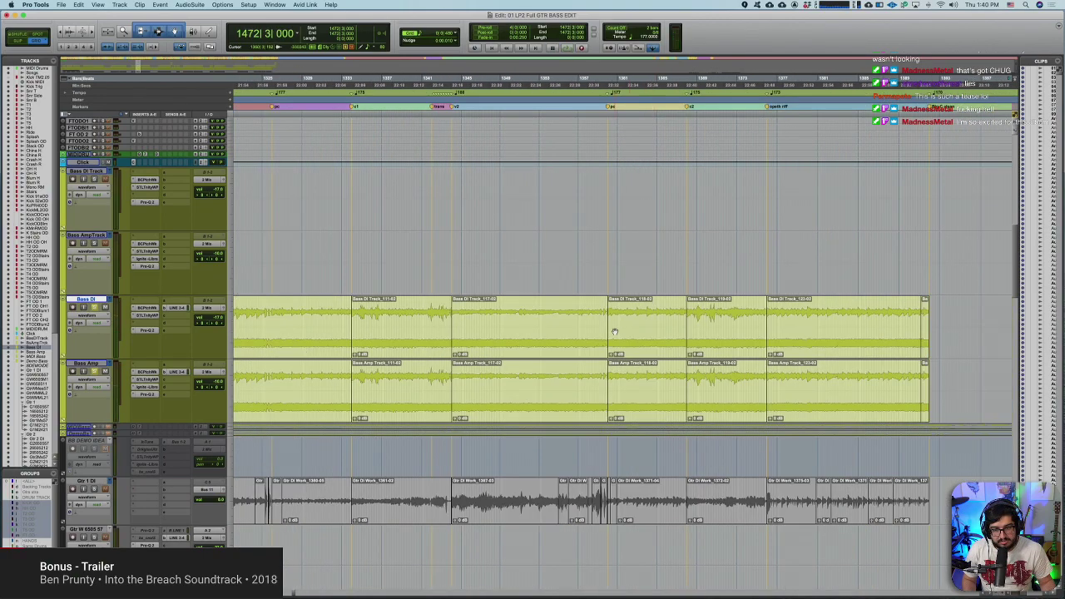
Step: Audition the basses from bar 1376 at the synth riff and from bar 1361 in the pc section before c2
click(766, 107)
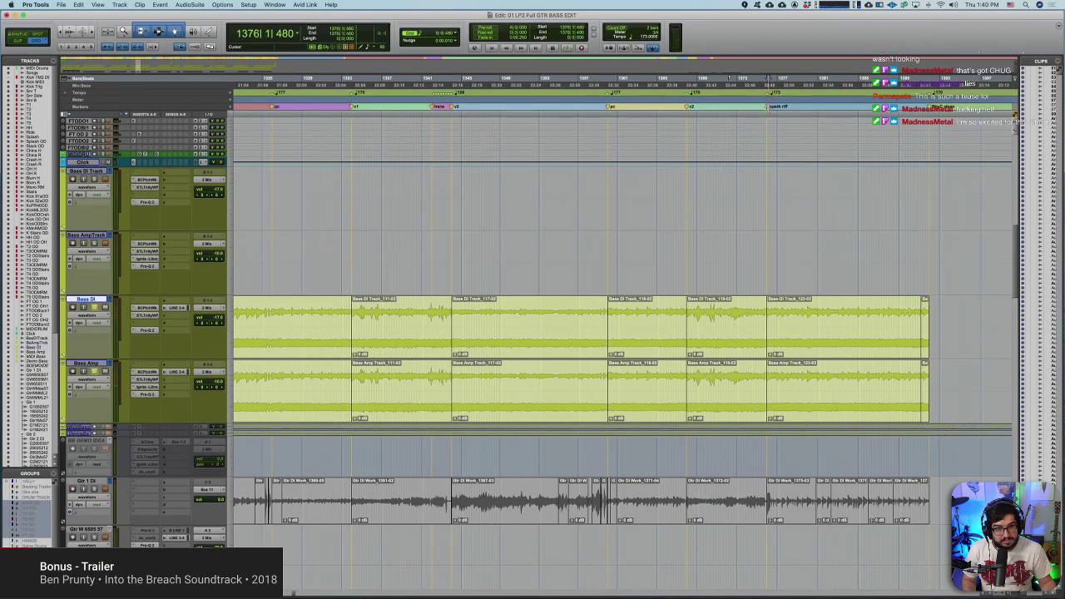
key(space)
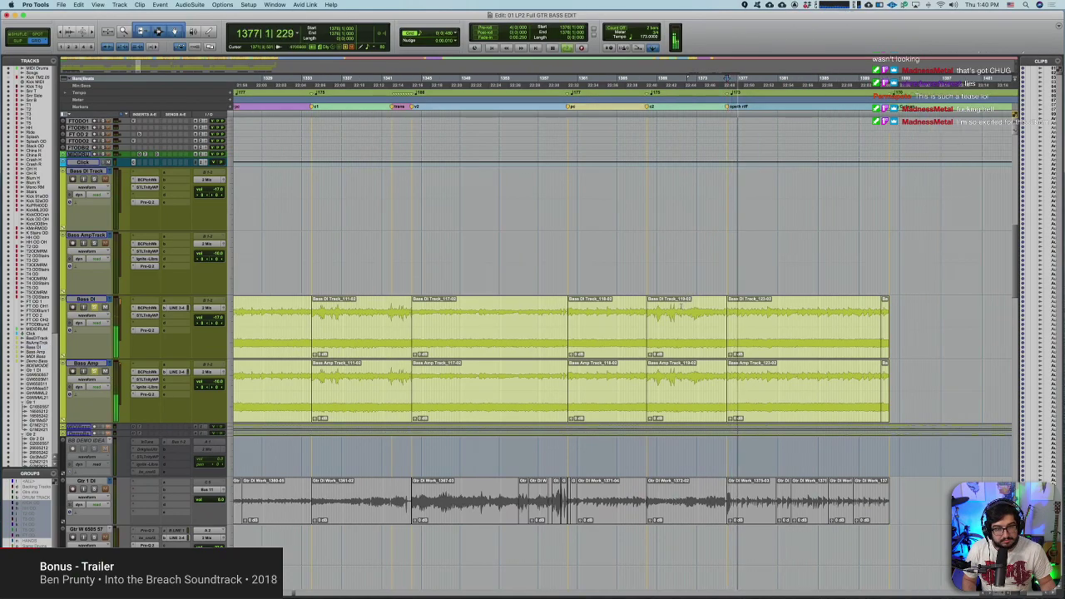
key(space)
click(585, 79)
key(space)
key(space)
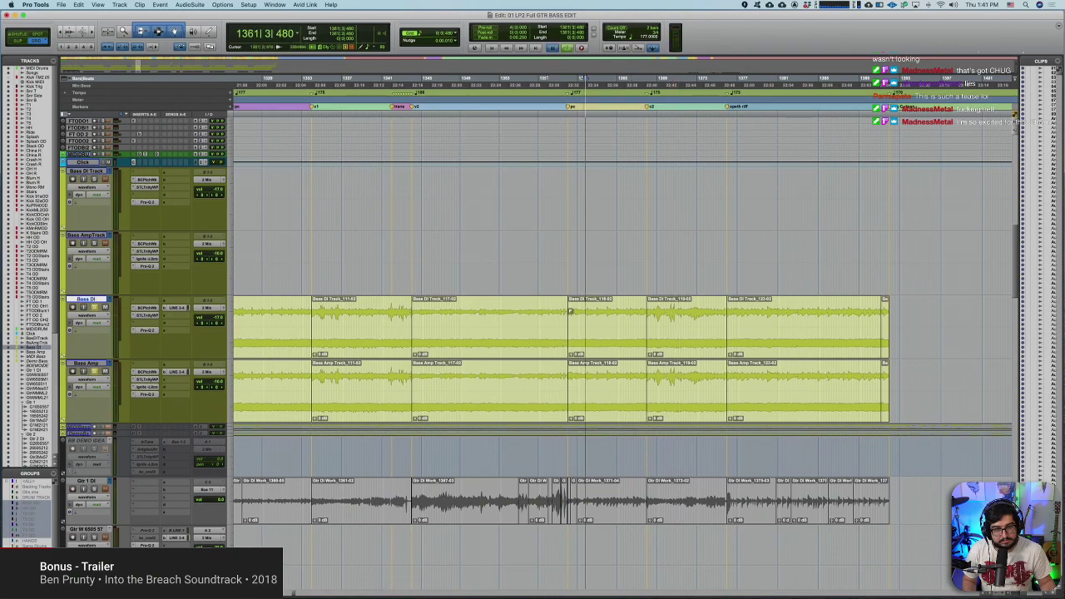
Step: Audition the basses from bar 1337 in the c1 section
click(479, 311)
key(space)
key(space)
key(space)
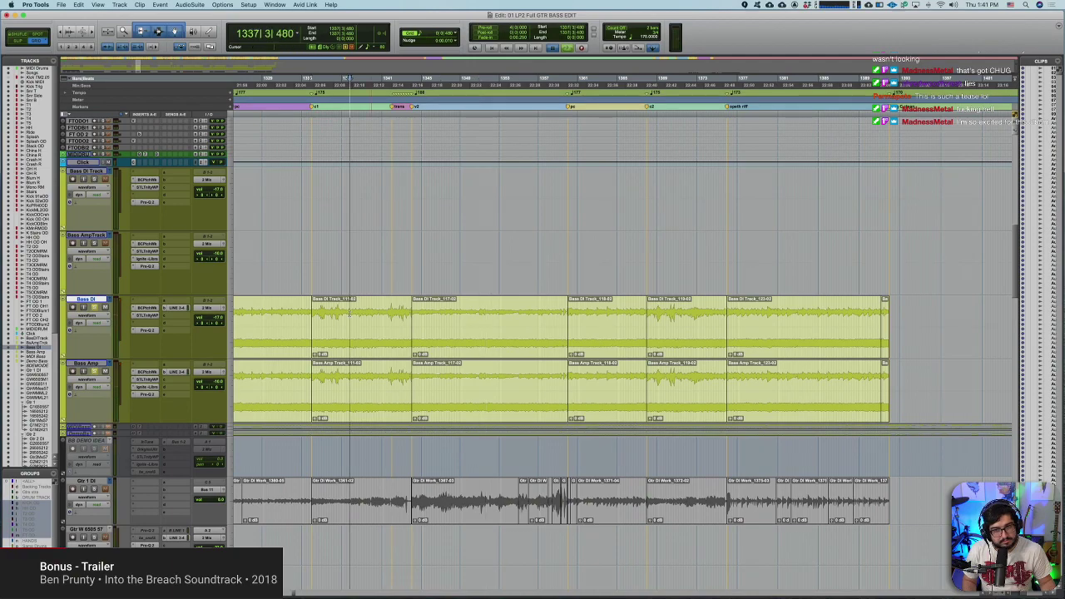
scroll(622, 333, left, 10)
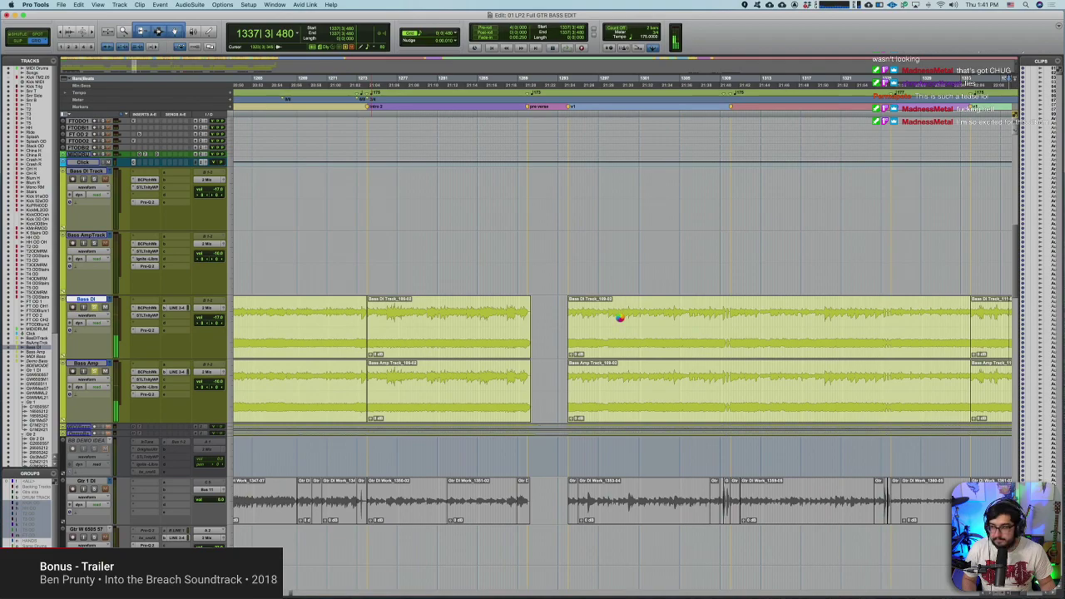
Step: Return to the br 1 section and audition the soloed basses from the second half of bar 1429
scroll(620, 317, right, 10)
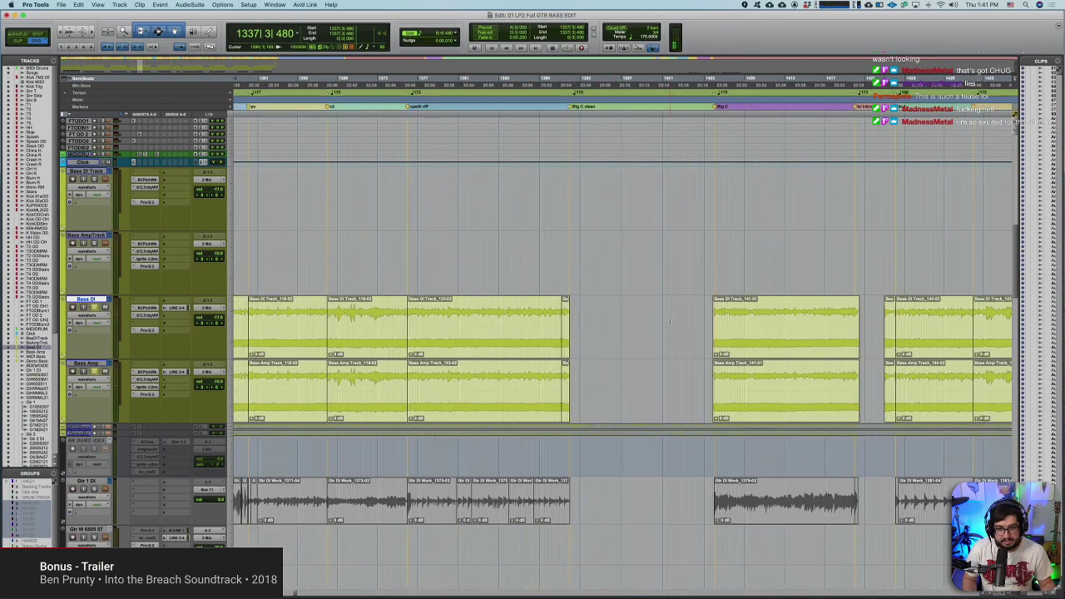
scroll(664, 318, right, 3)
click(681, 254)
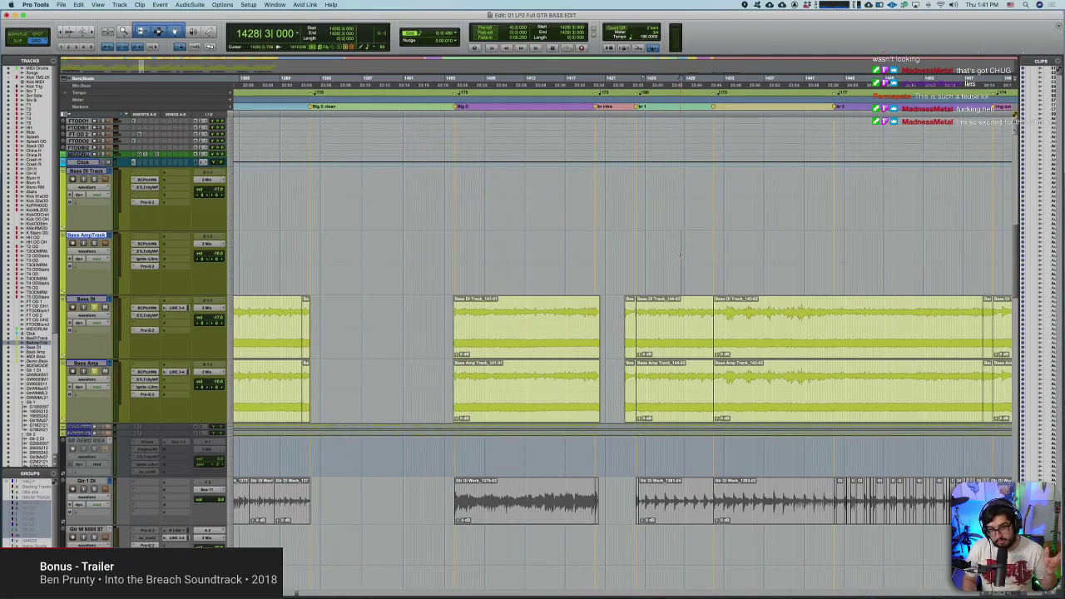
scroll(715, 253, down, 1)
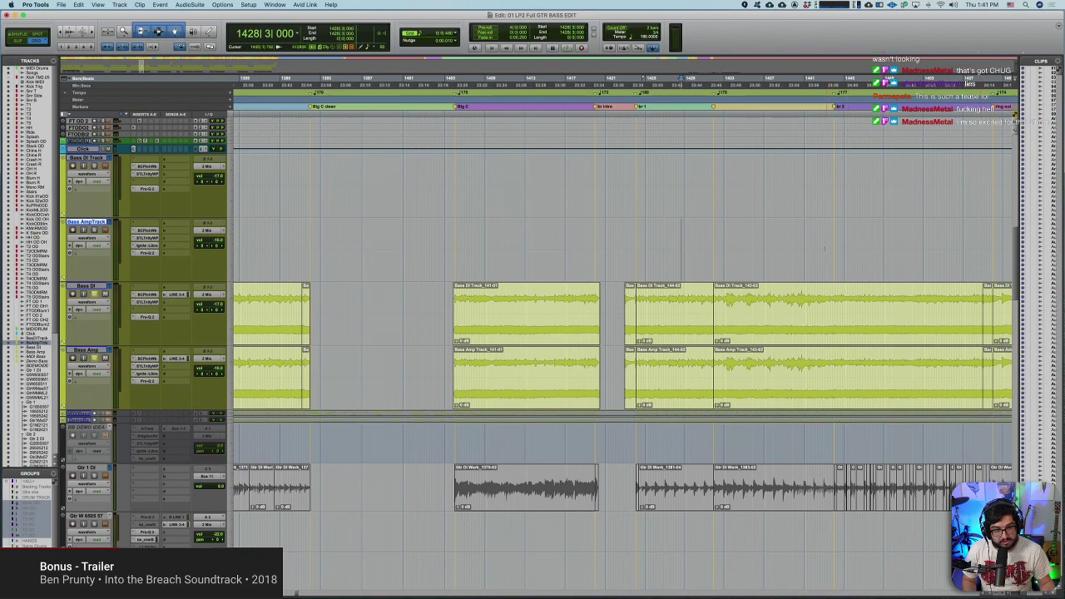
key(space)
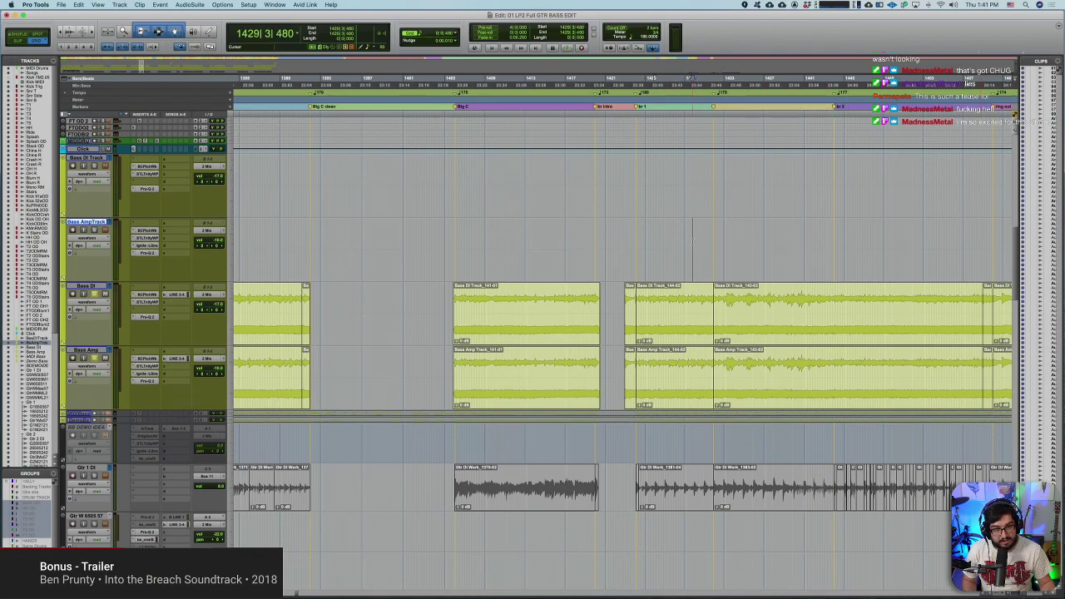
scroll(703, 249, right, 3)
scroll(704, 255, right, 2)
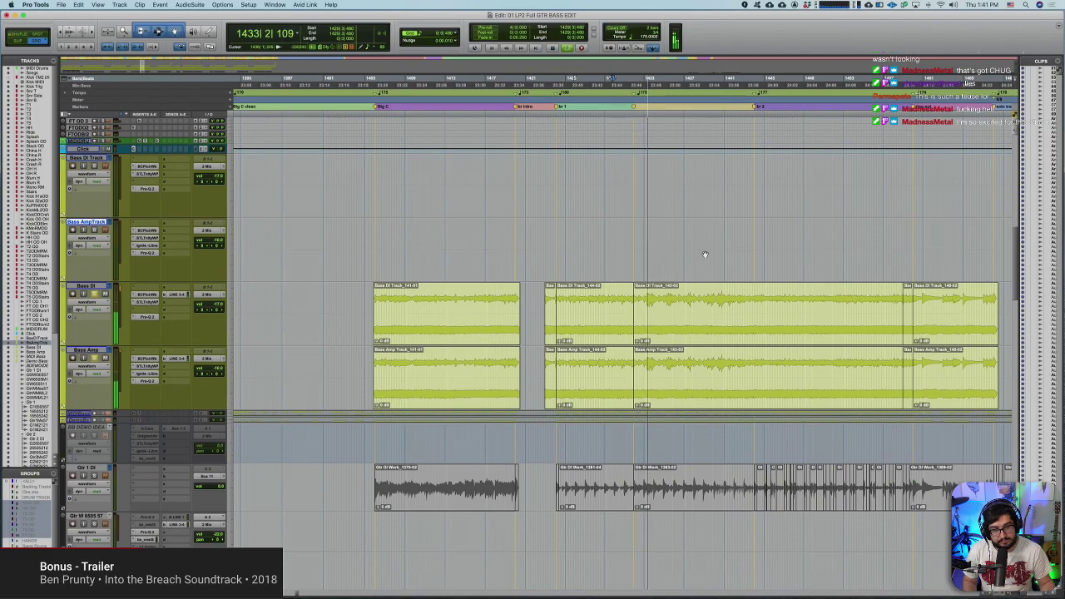
key(space)
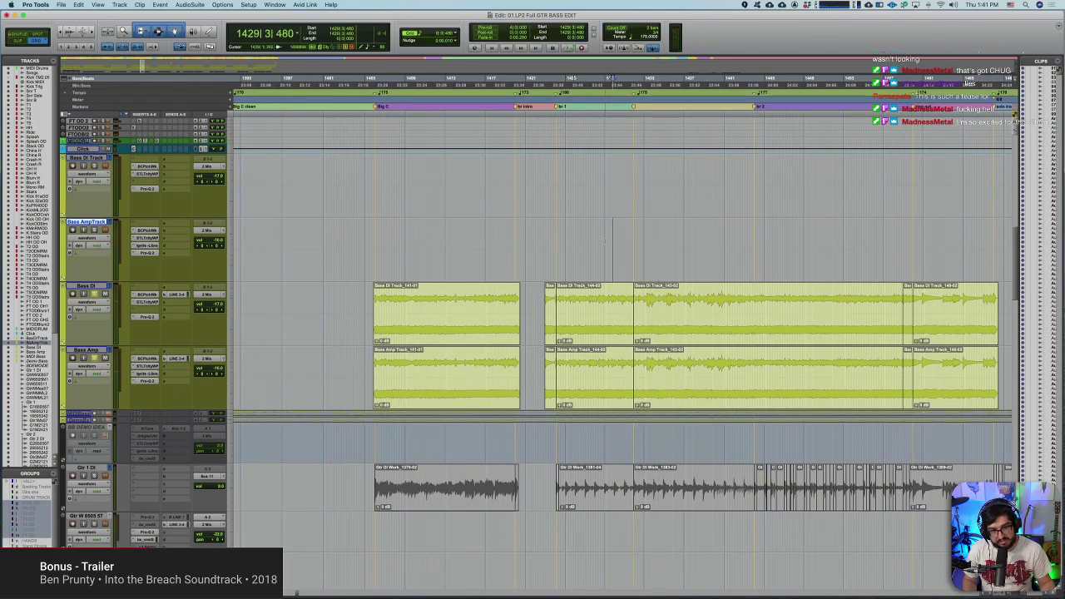
Step: Place the cursor exactly at the start of bar 1429 and play the basses until just before br 2
click(604, 241)
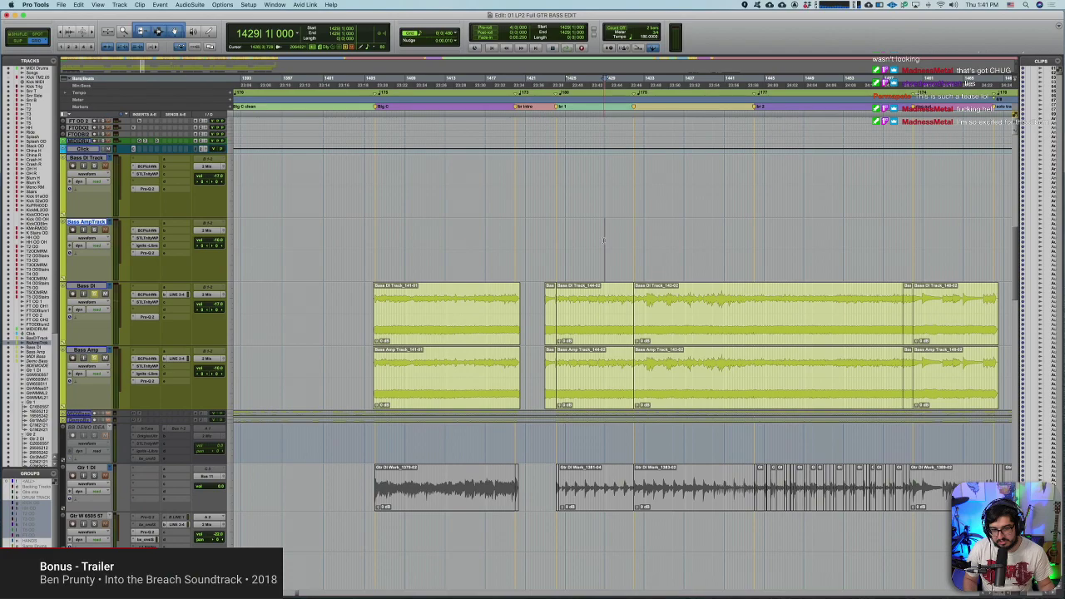
key(space)
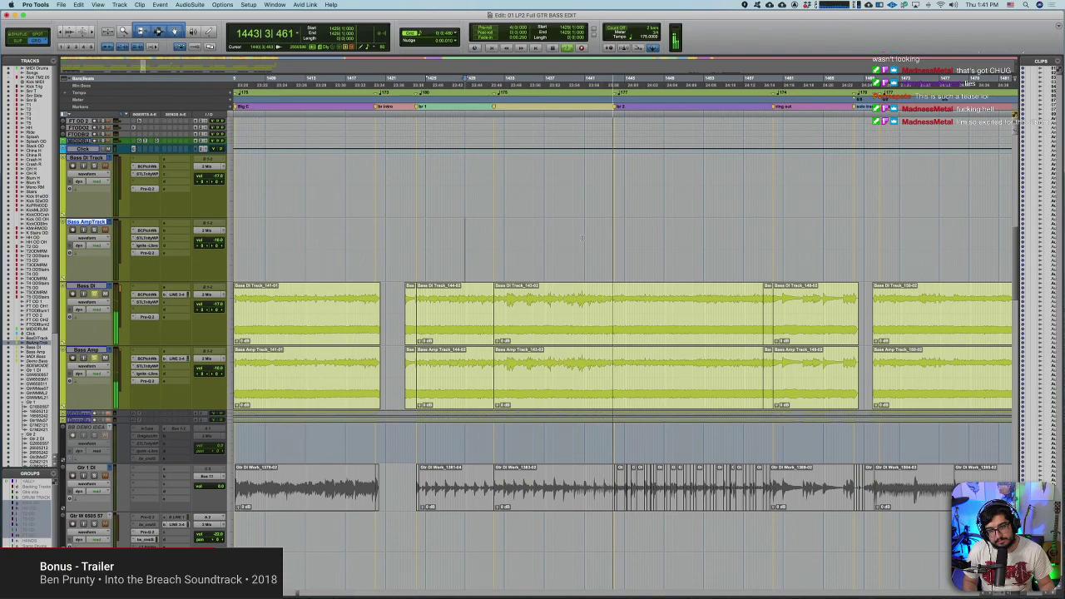
key(space)
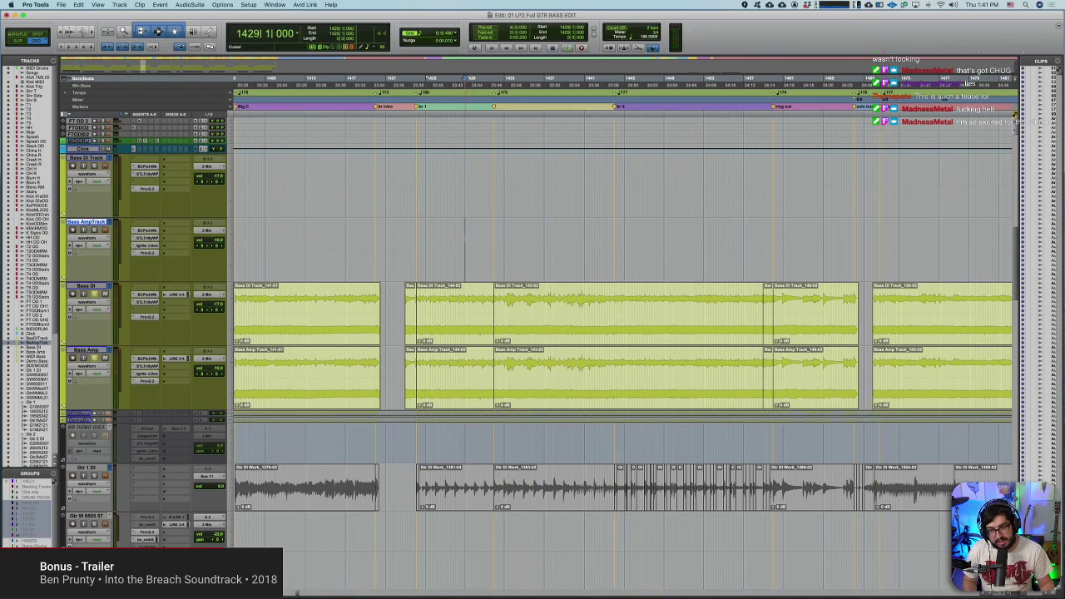
Step: Audition the range from bar 1429 to bar 1432, and play the following passage from bar 1432
drag(464, 240, 493, 240)
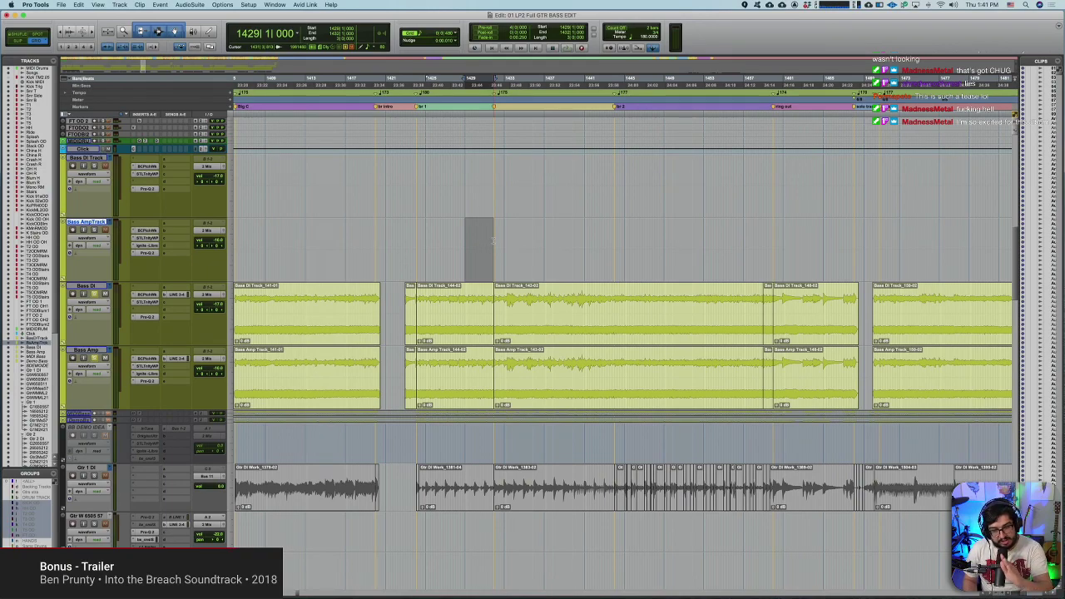
key(space)
click(493, 241)
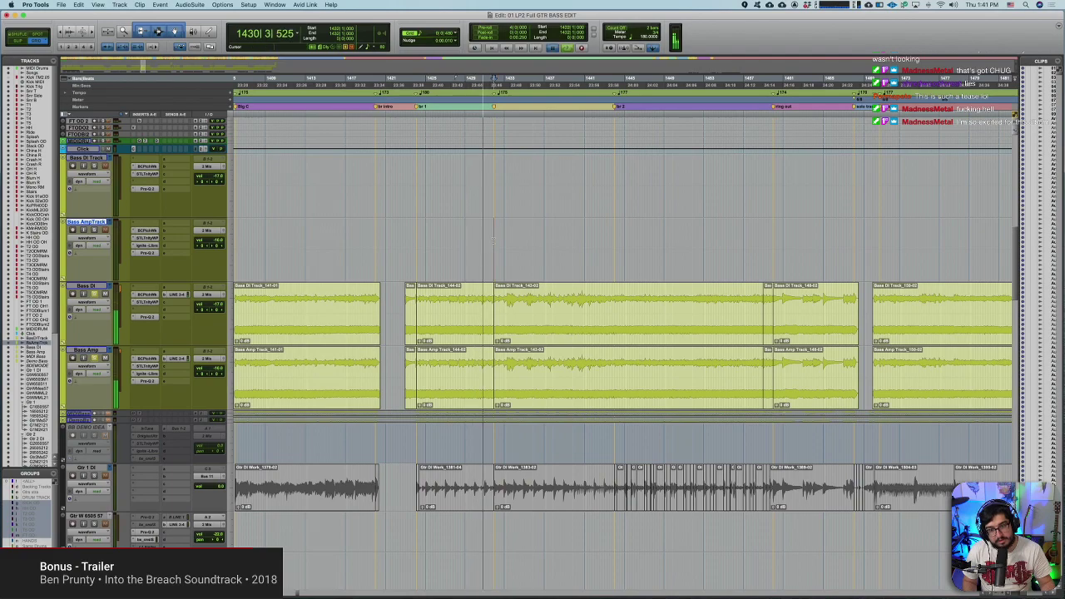
key(space)
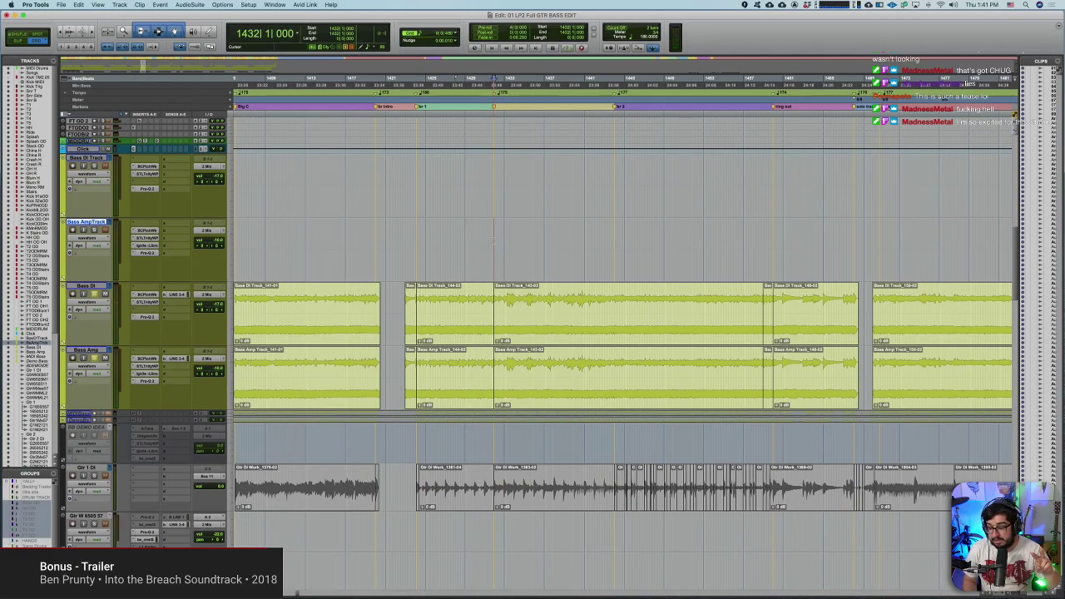
key(space)
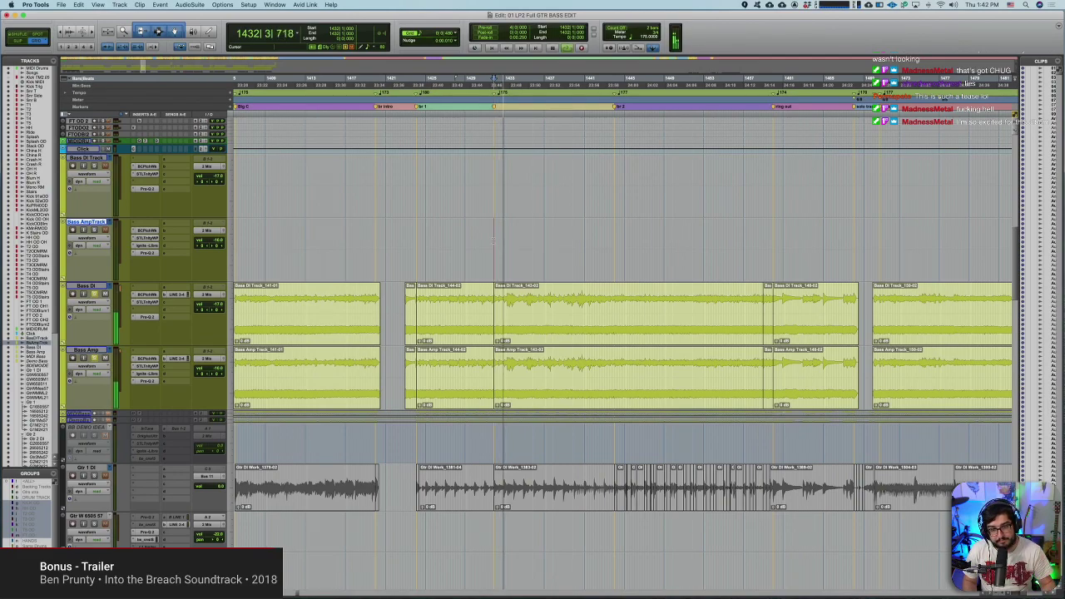
Step: Audition the basses from bar 1441, leading into the br 2 section
click(584, 243)
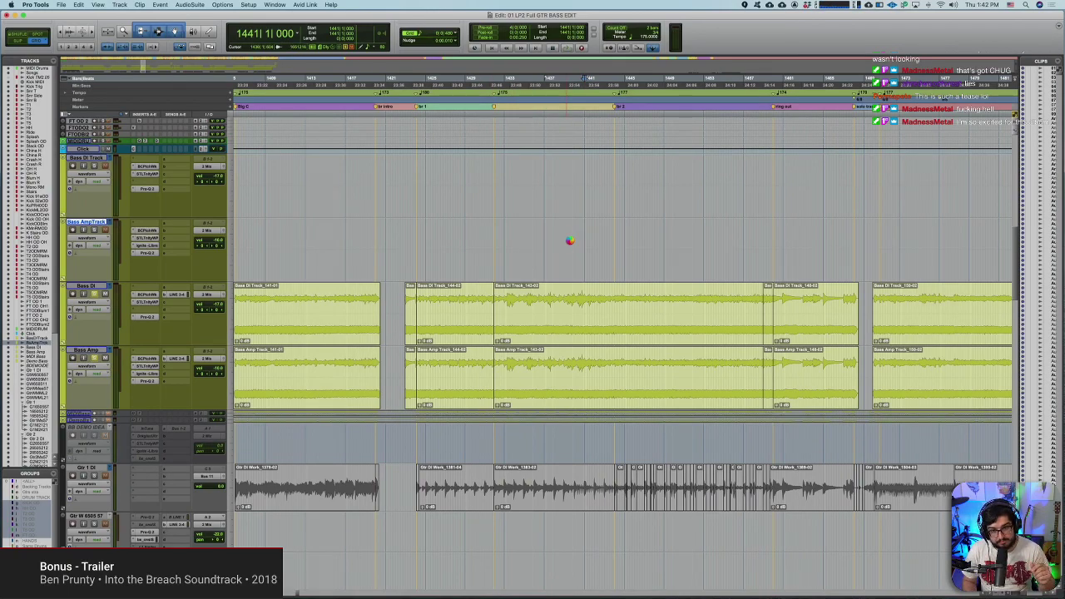
key(space)
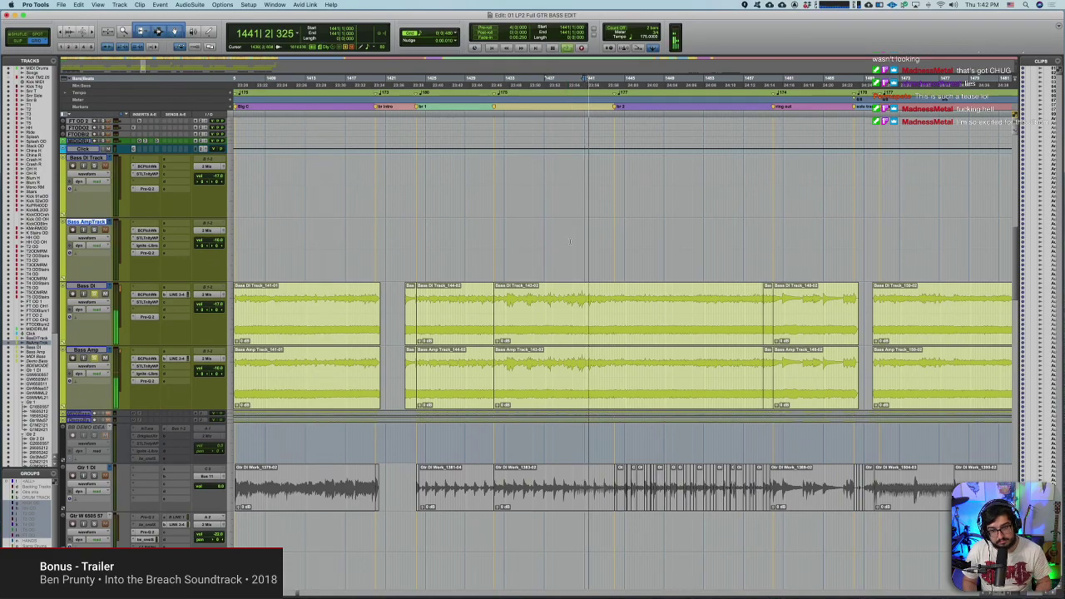
key(space)
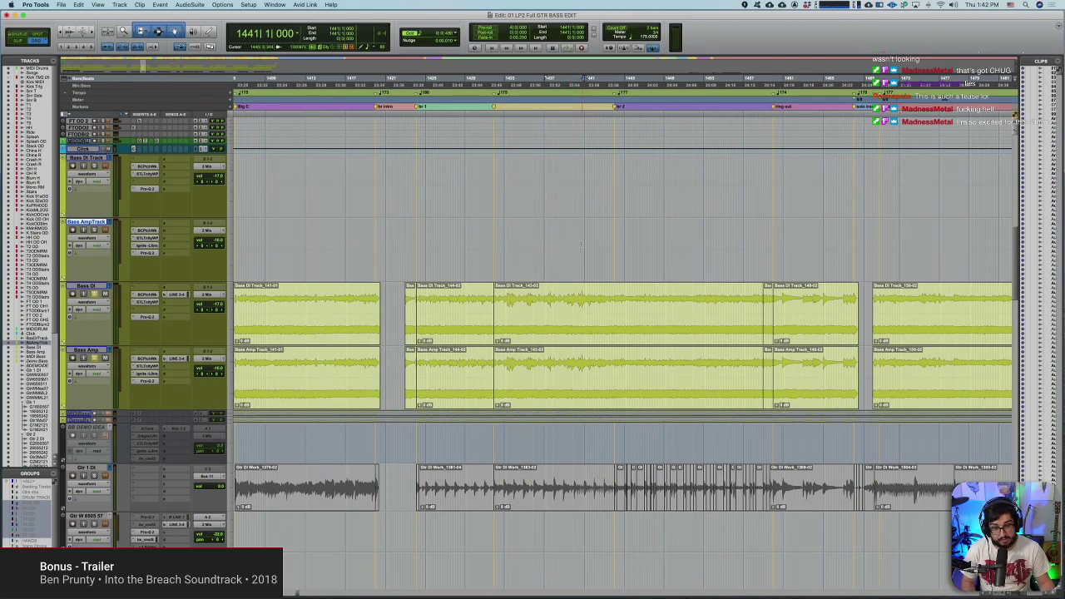
Step: Place the cursor at the ring out marker at bar 1460 and audition the basses into the solo
key(r)
scroll(581, 244, right, 2)
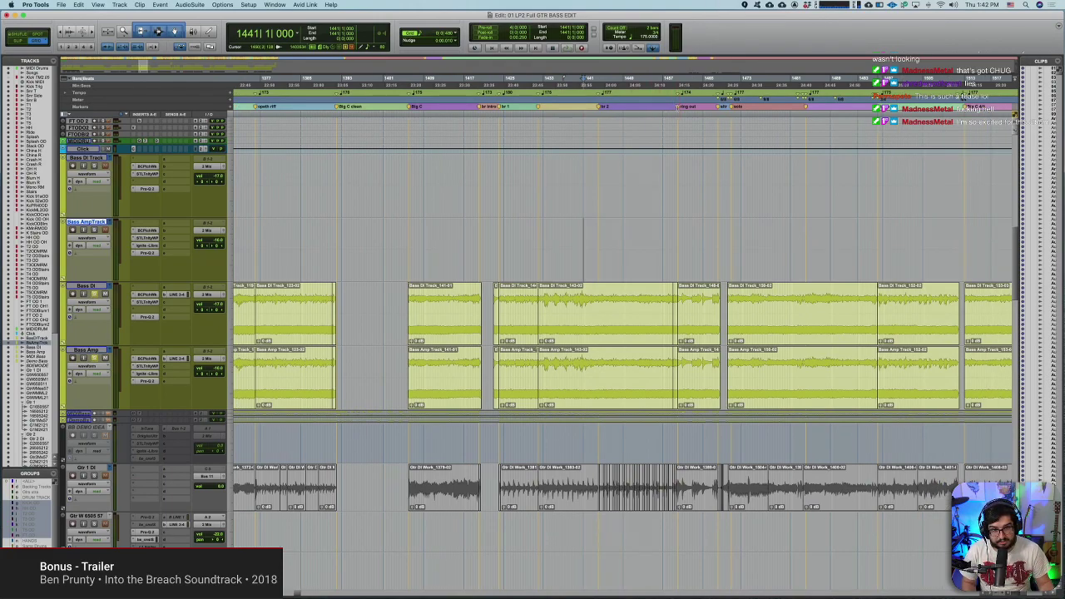
click(679, 109)
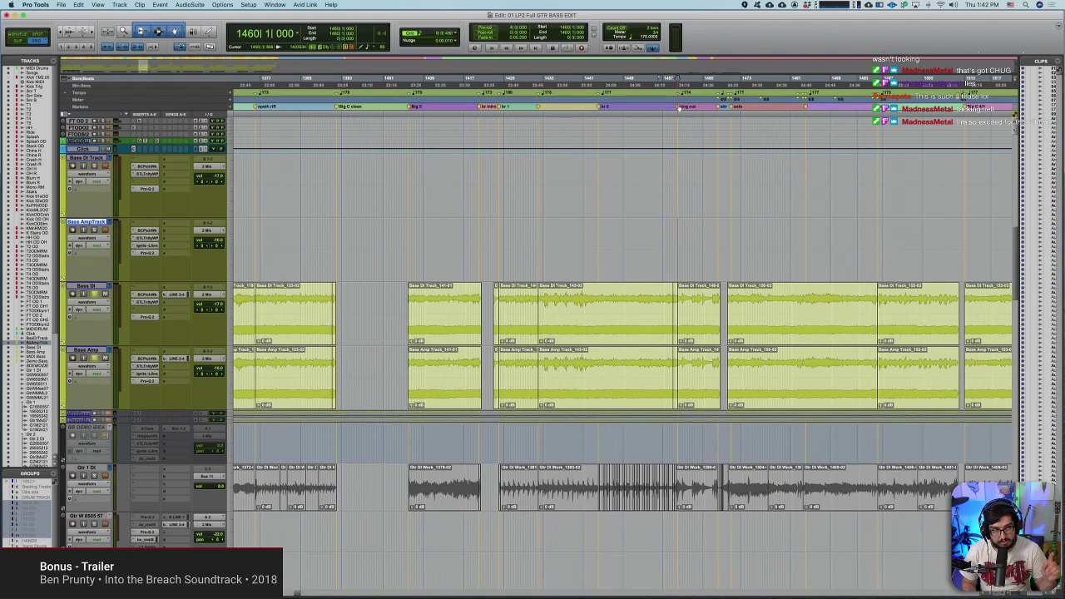
key(space)
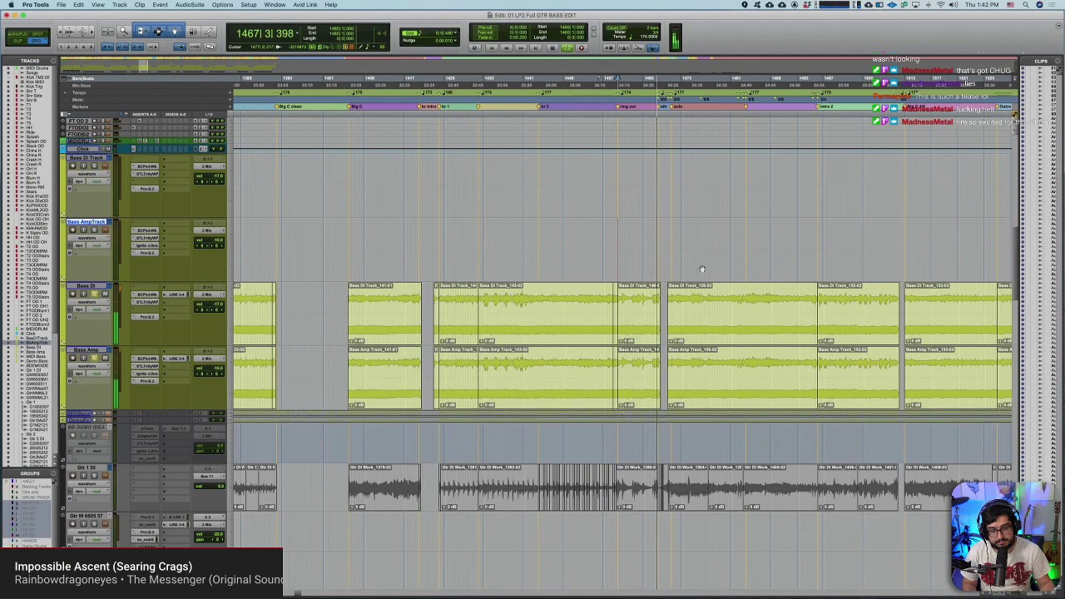
key(space)
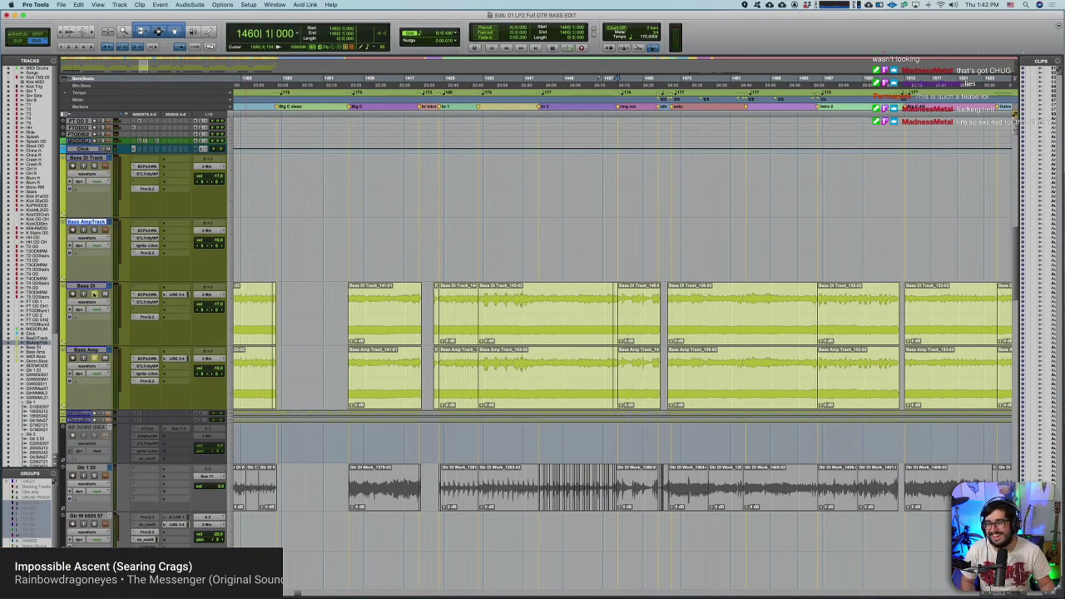
Step: Examine the rest of this song's bass clips and the Gtr 1 amp tracks in the earlier song around the Main Riff
scroll(412, 319, right, 10)
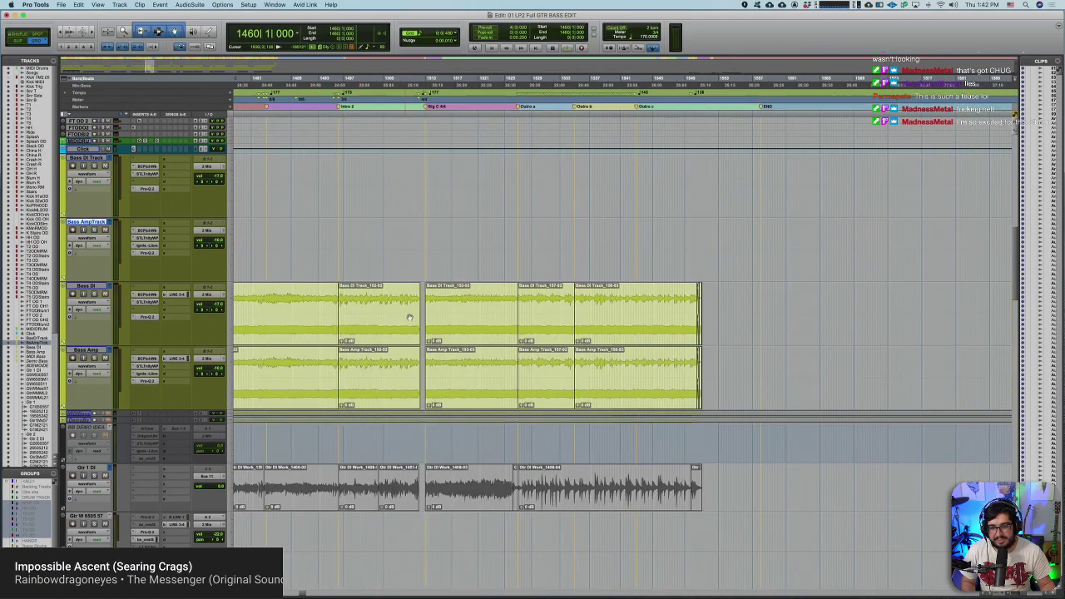
scroll(412, 319, left, 5)
scroll(412, 320, down, 5)
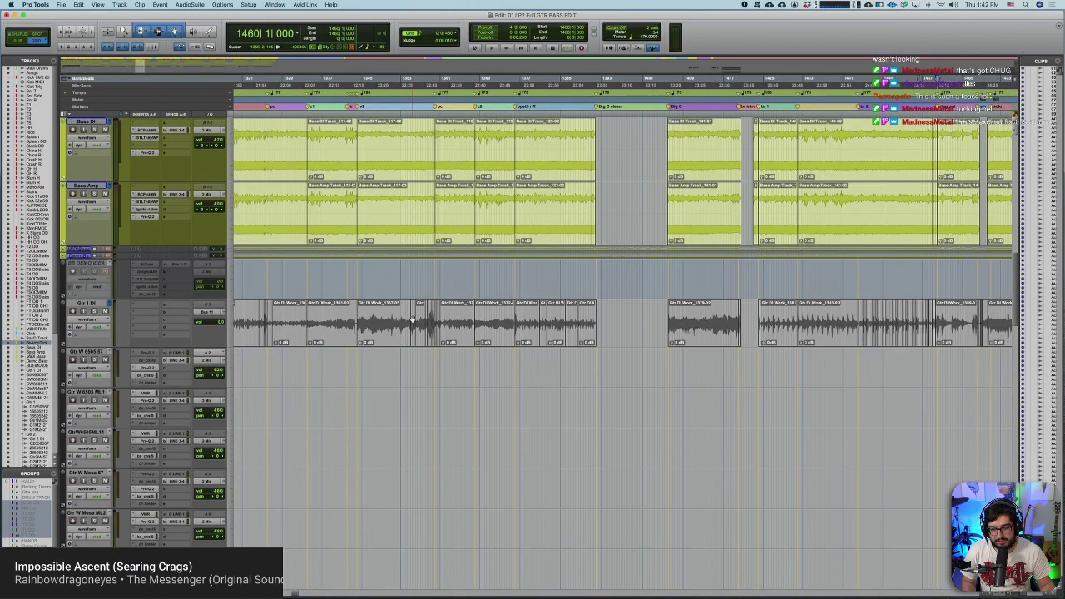
scroll(411, 319, left, 1)
scroll(412, 319, left, 15)
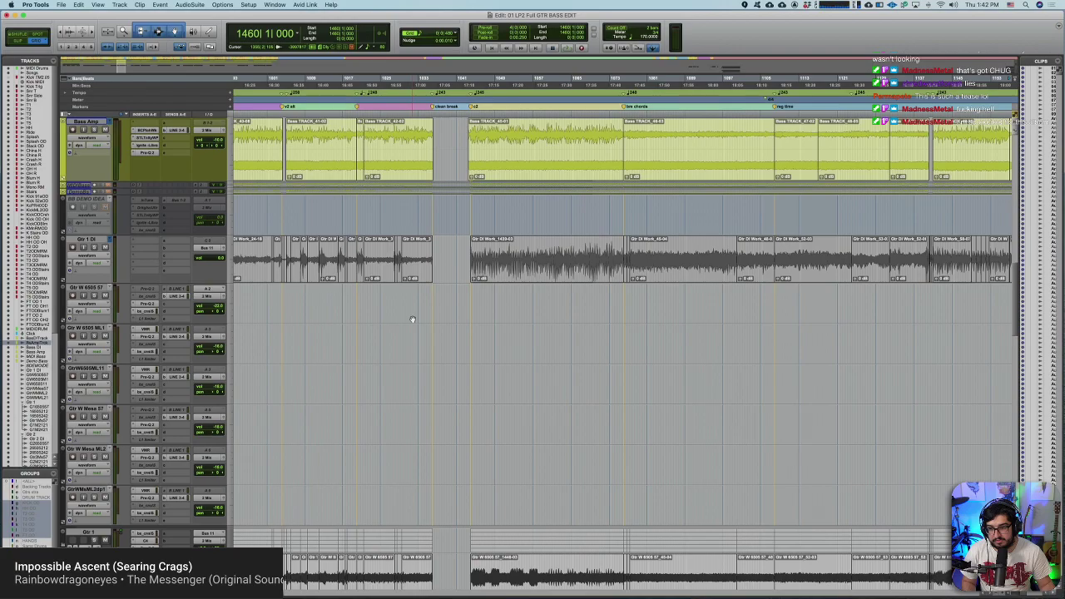
scroll(412, 319, left, 5)
scroll(412, 319, down, 8)
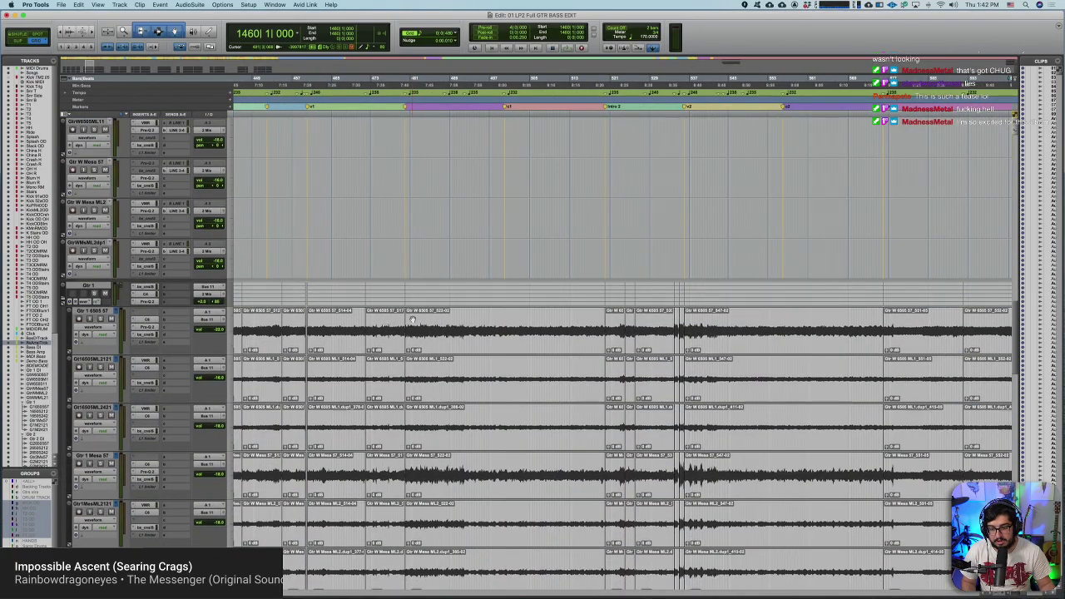
scroll(412, 319, left, 3)
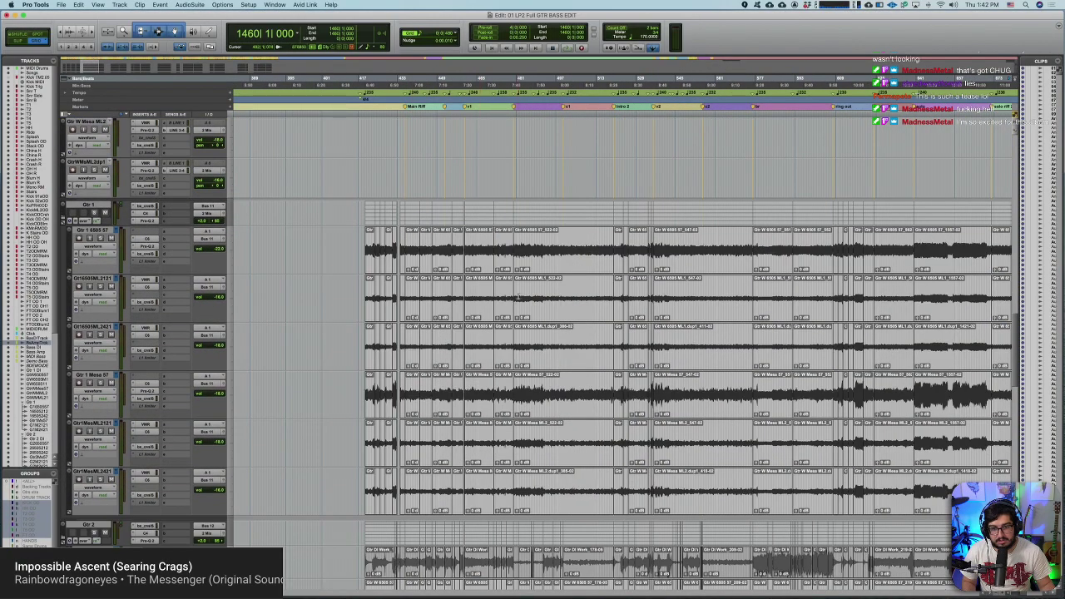
Step: Add a send on the Gtr 1 track to the LINE 3-4 output and solo Gtr 1
scroll(518, 297, right, 5)
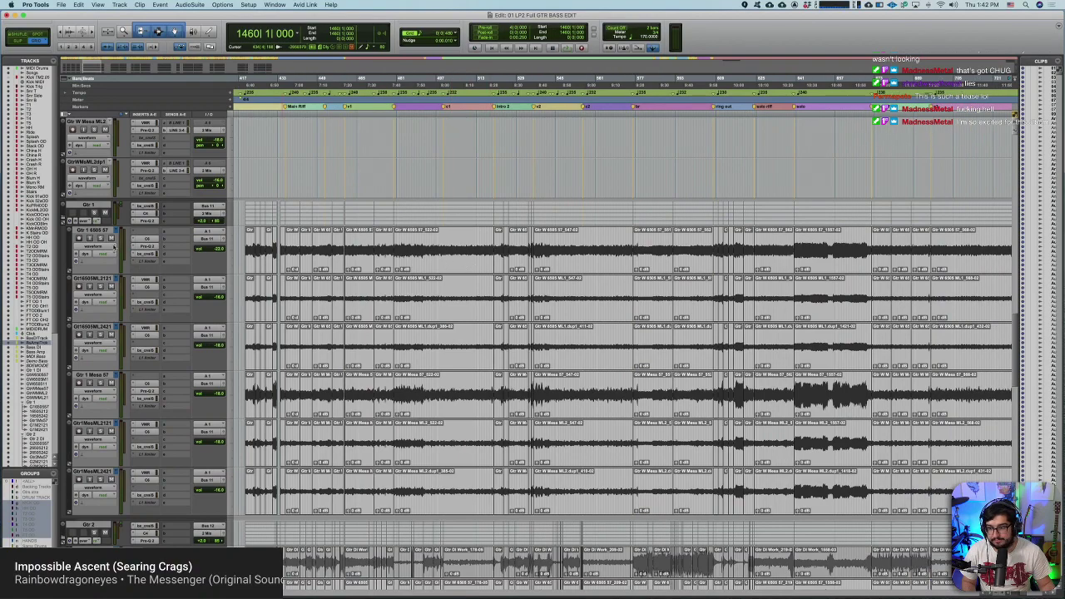
click(180, 206)
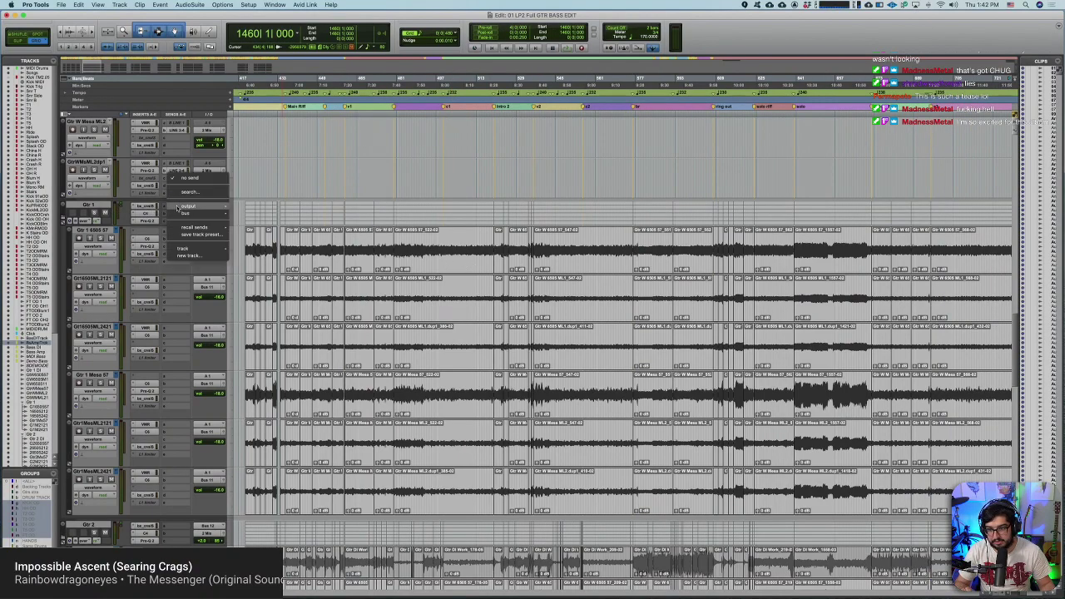
mouse_move(188, 213)
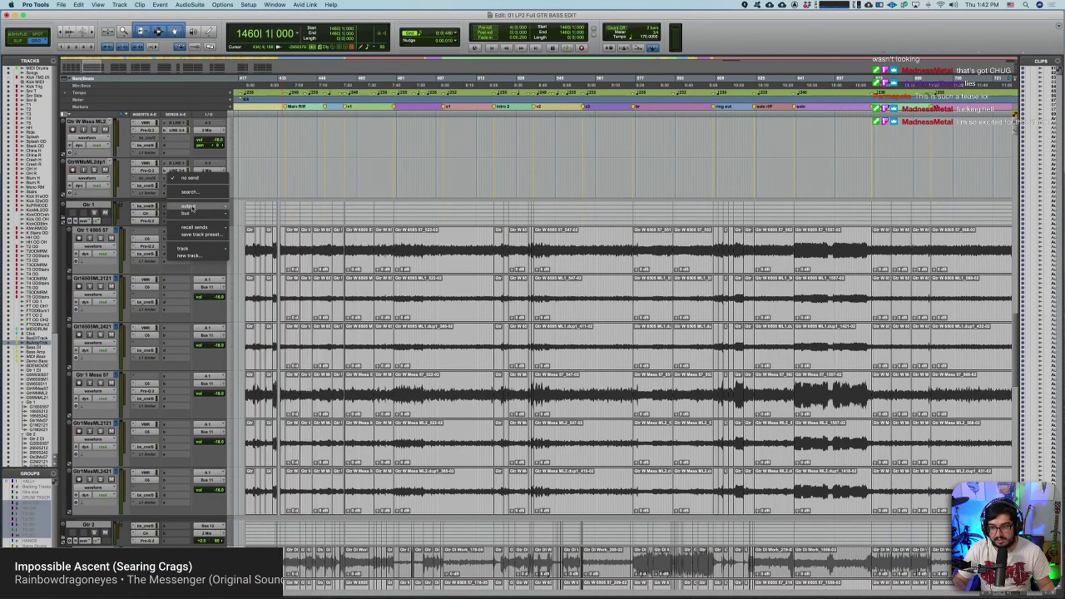
mouse_move(229, 206)
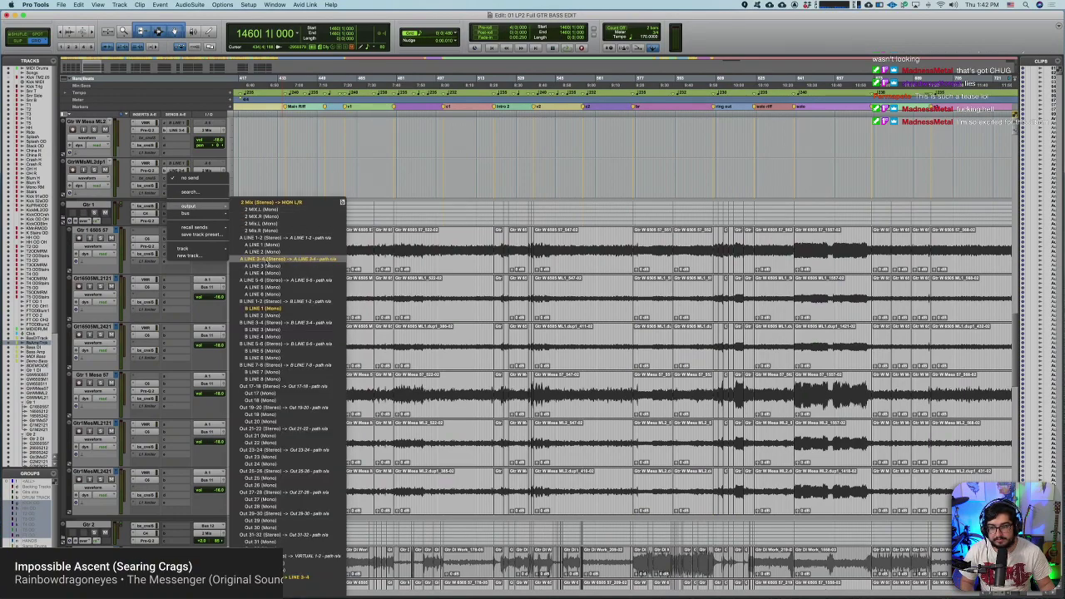
click(298, 576)
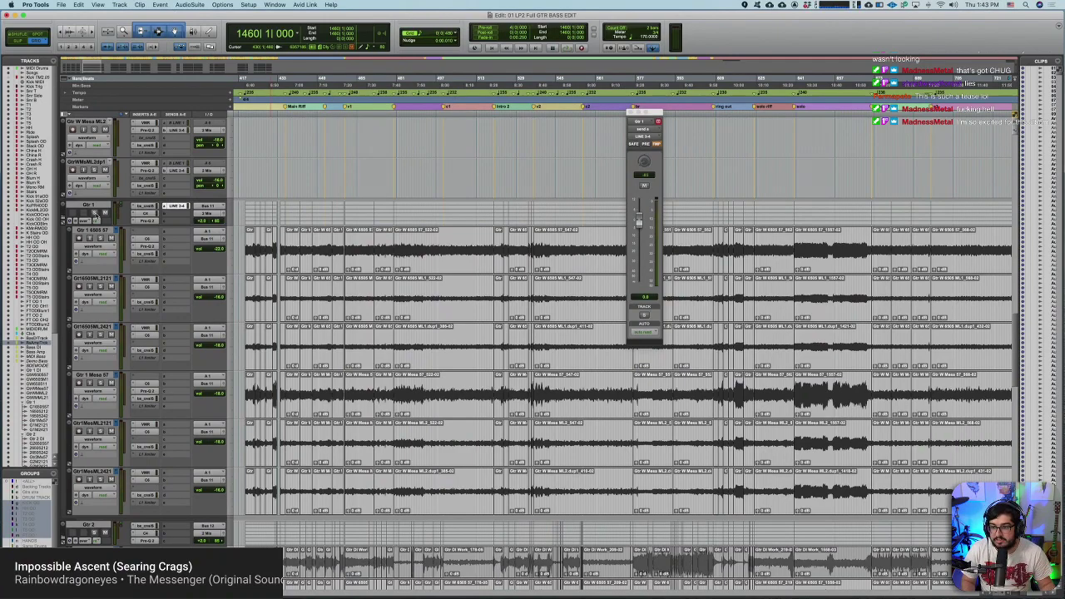
click(94, 213)
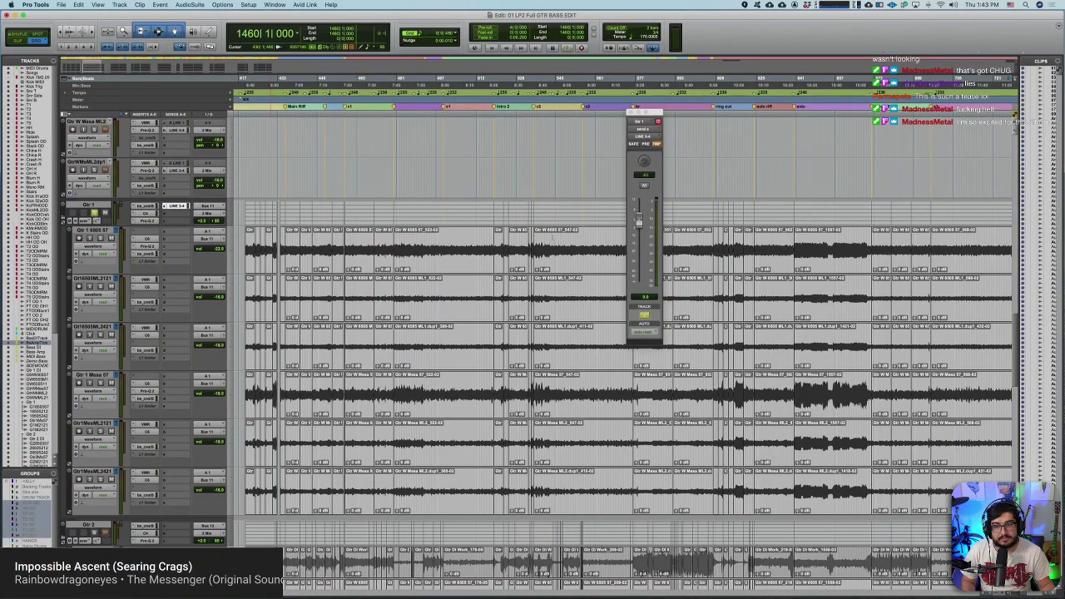
Step: Audition the soloed Gtr 1 amp tracks from bar 2263, shortly before the Half time section
scroll(552, 237, left, 5)
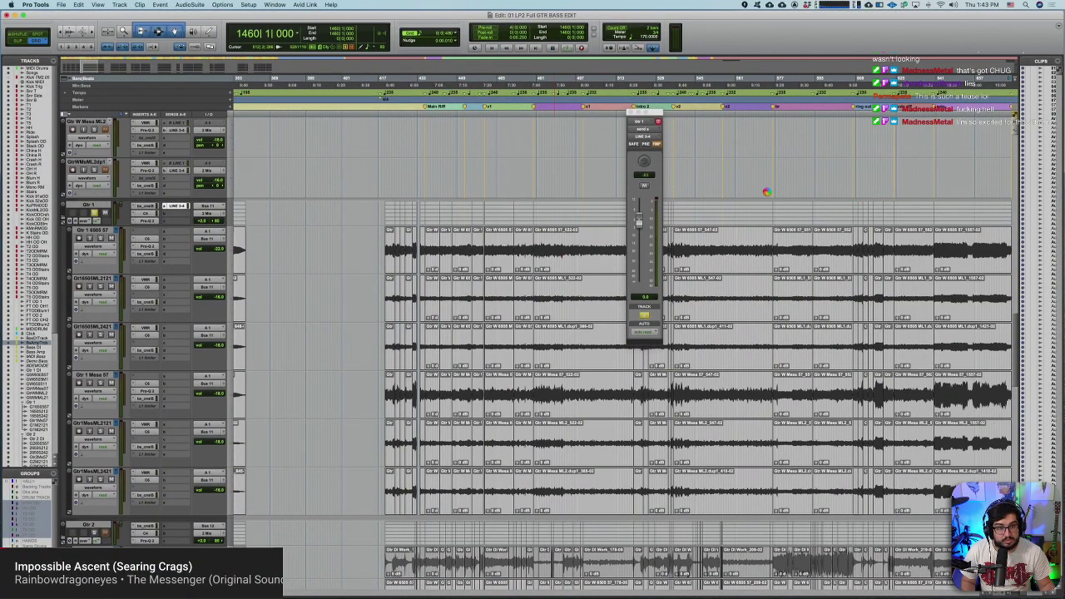
scroll(748, 190, right, 9)
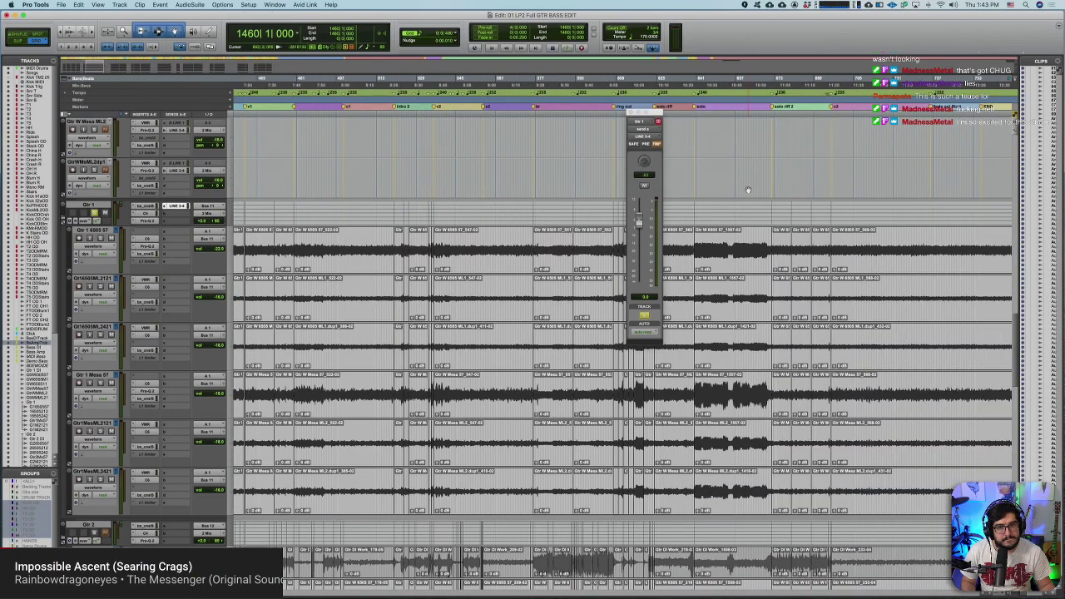
scroll(527, 180, right, 10)
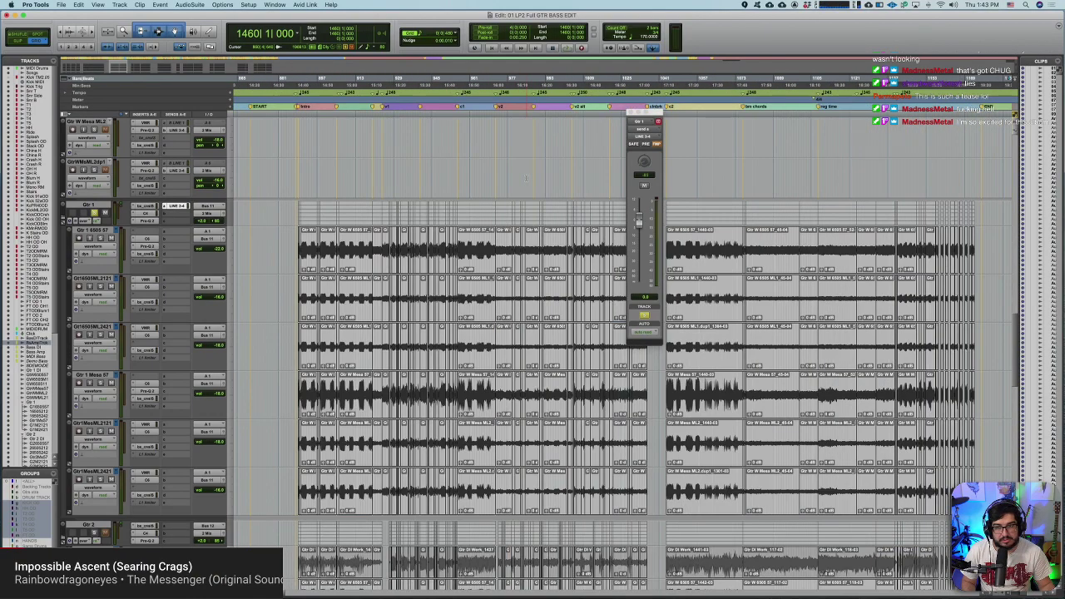
scroll(526, 178, right, 15)
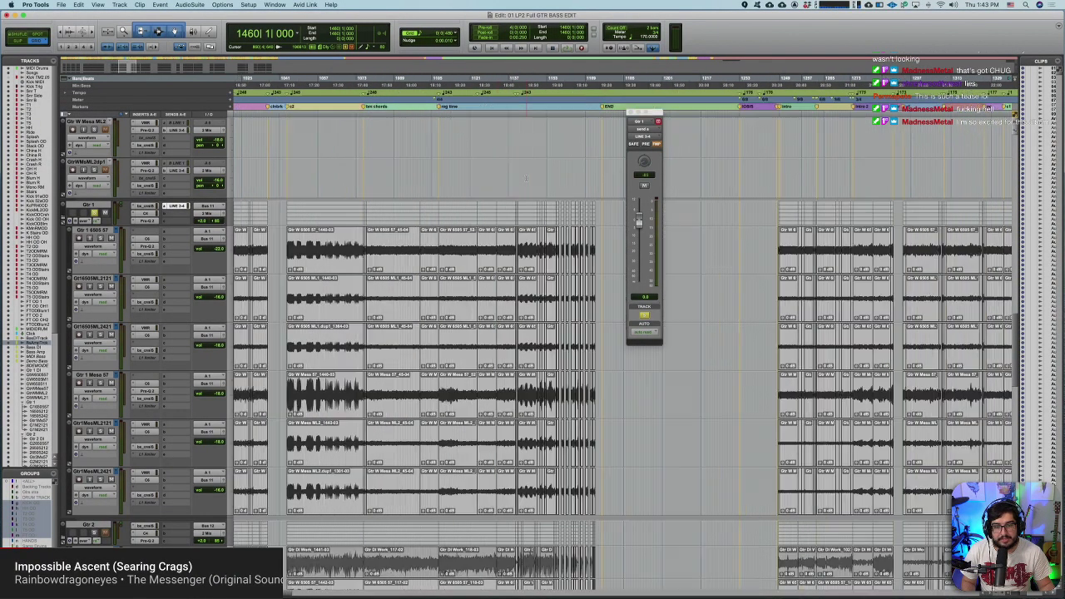
scroll(526, 177, right, 15)
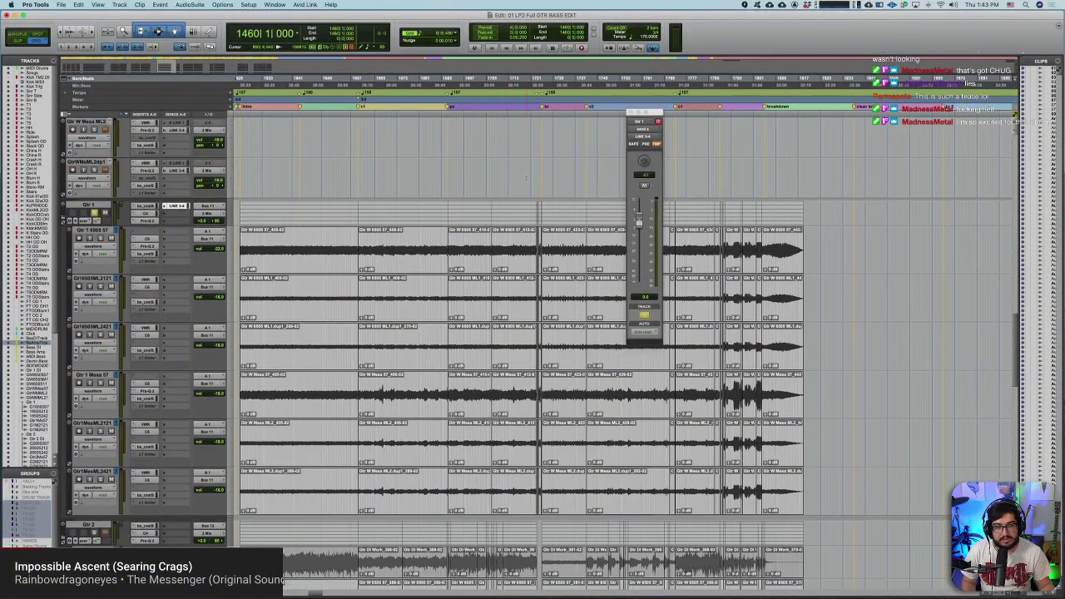
scroll(525, 179, right, 15)
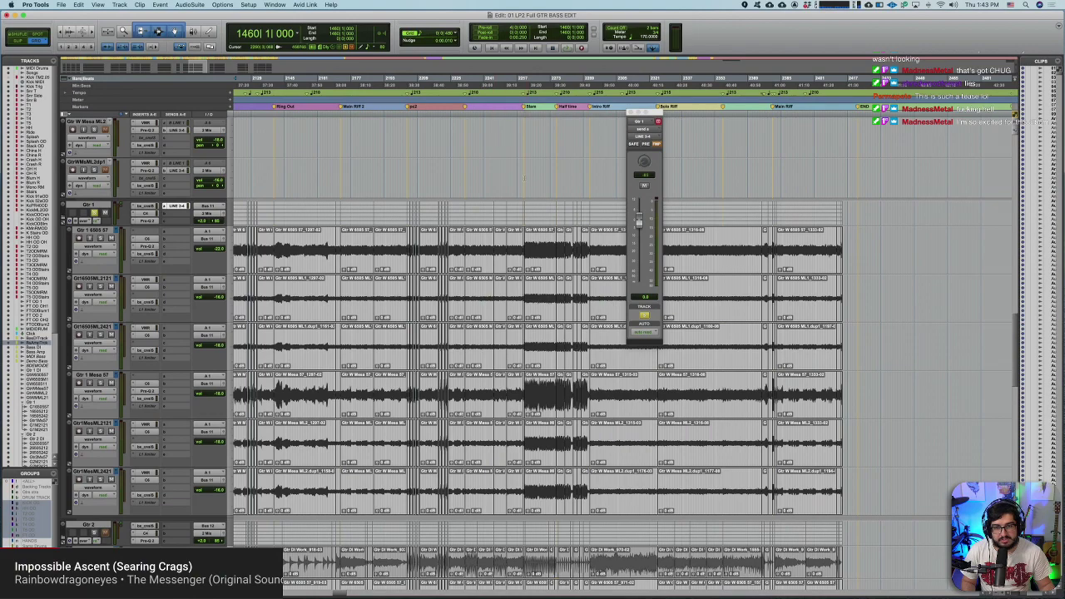
scroll(522, 173, right, 3)
click(510, 171)
key(space)
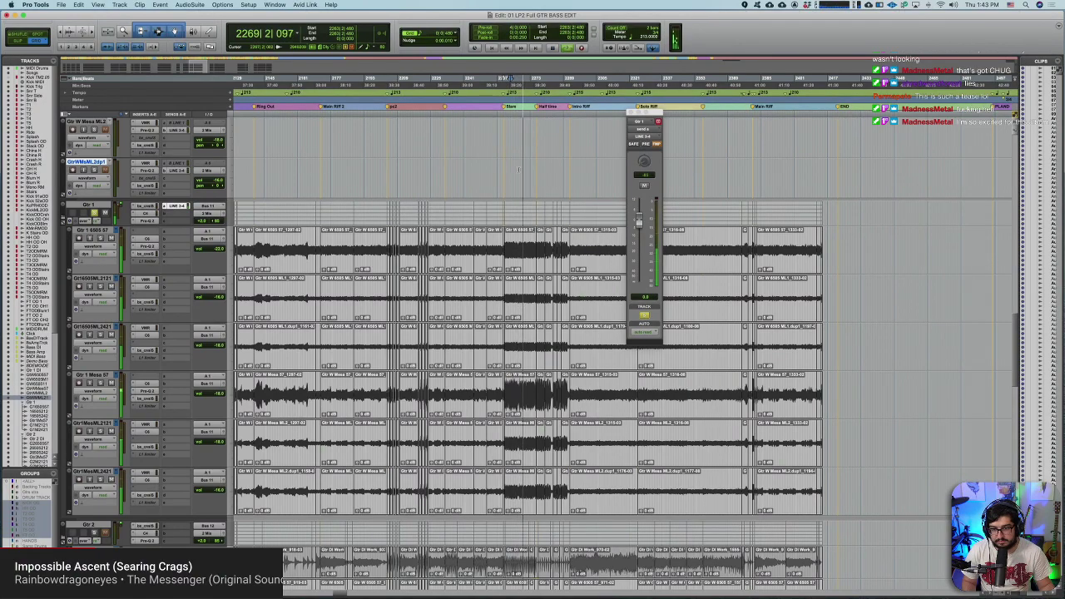
key(space)
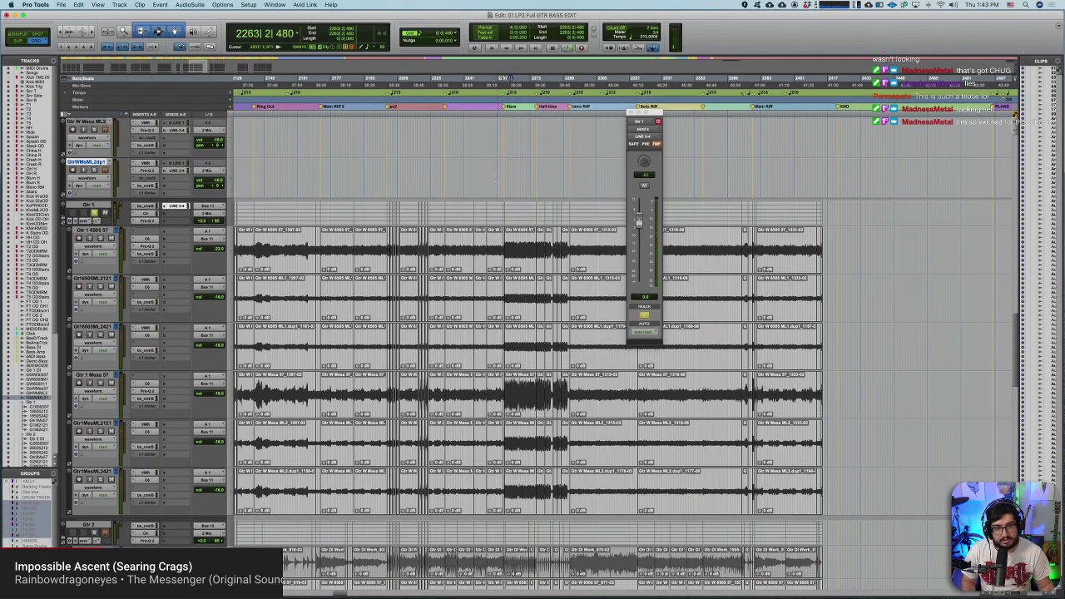
Step: Audition the Gtr 1 amp tracks of the next song from bar 2540, where its first guitar clips start
scroll(522, 179, left, 10)
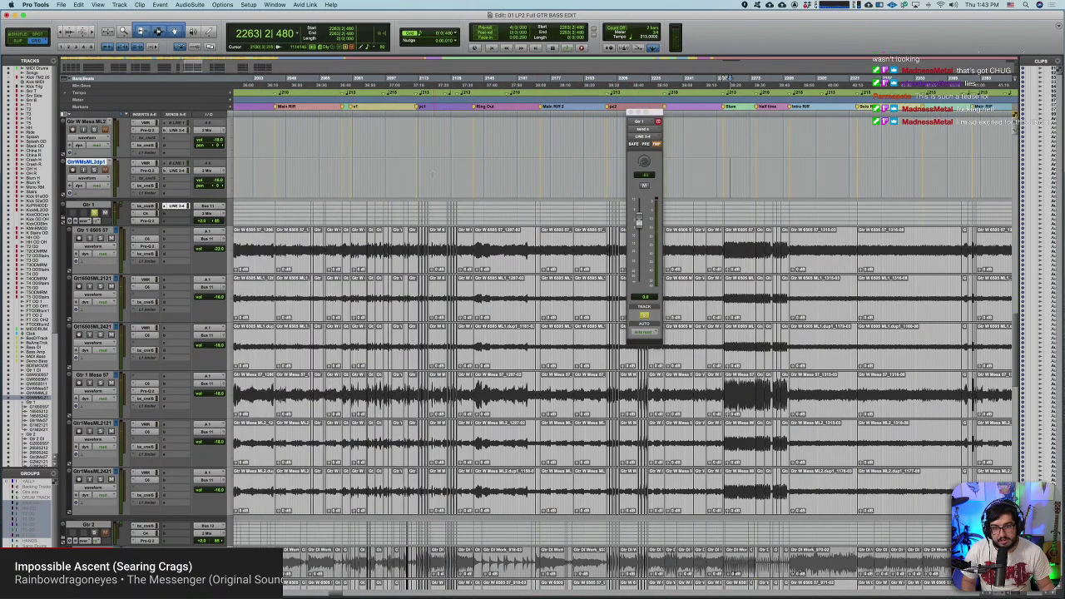
scroll(444, 173, left, 10)
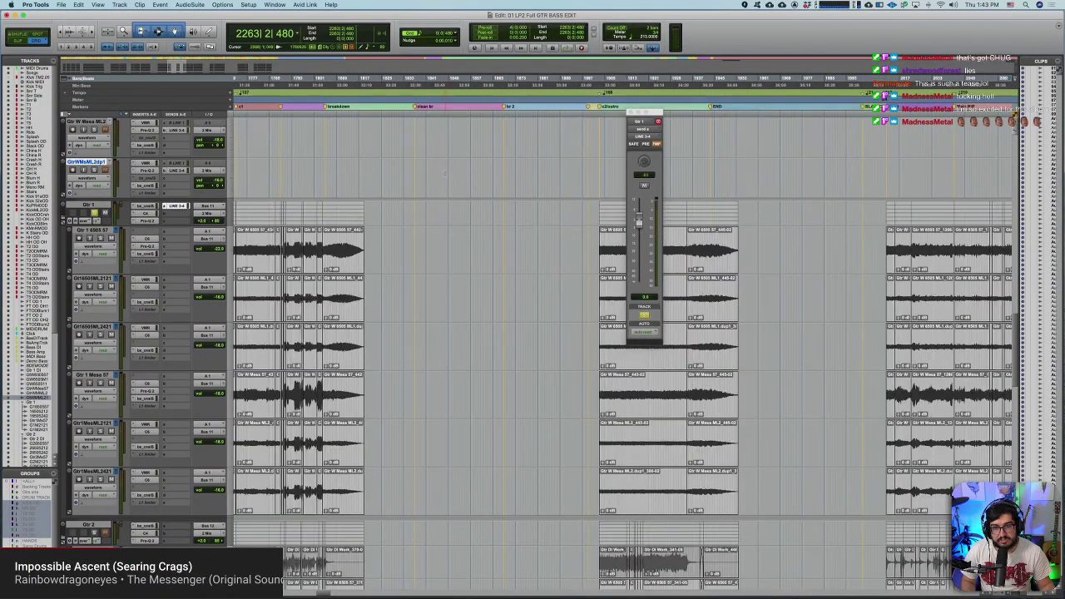
scroll(444, 174, left, 10)
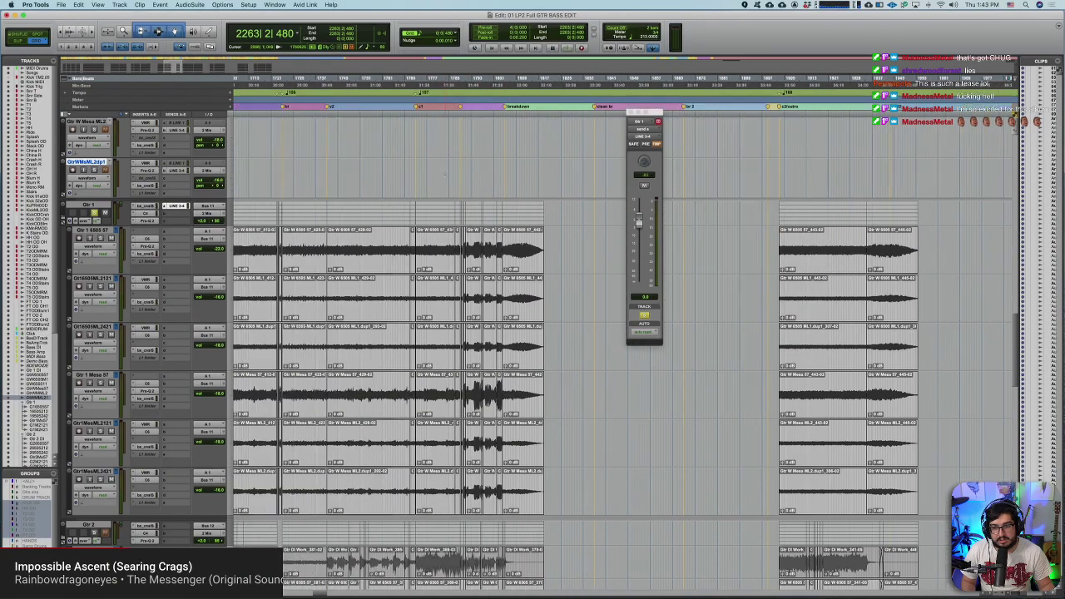
scroll(444, 173, right, 10)
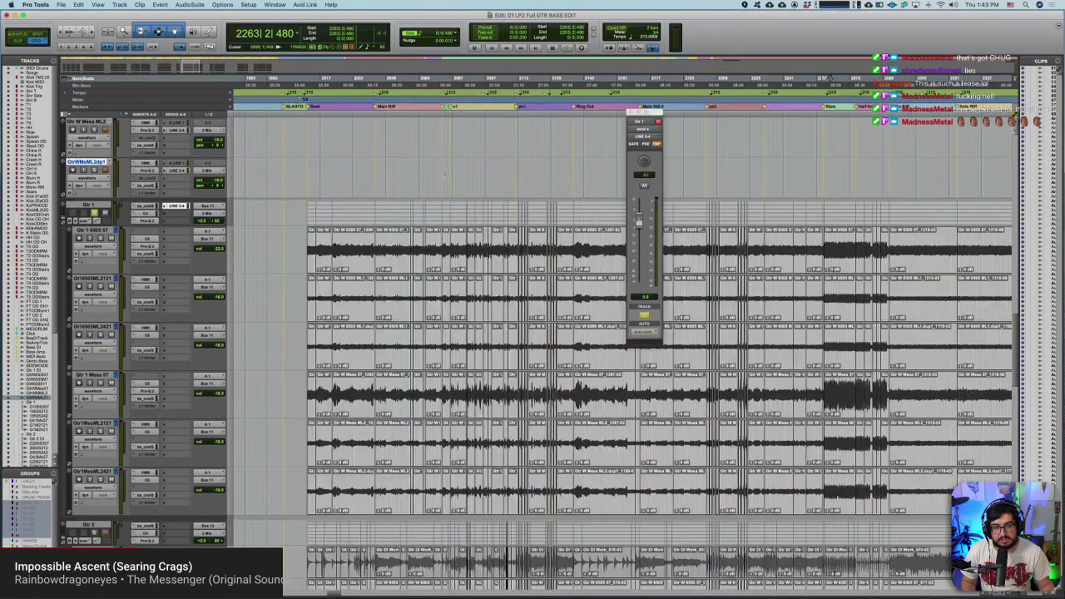
scroll(487, 187, right, 3)
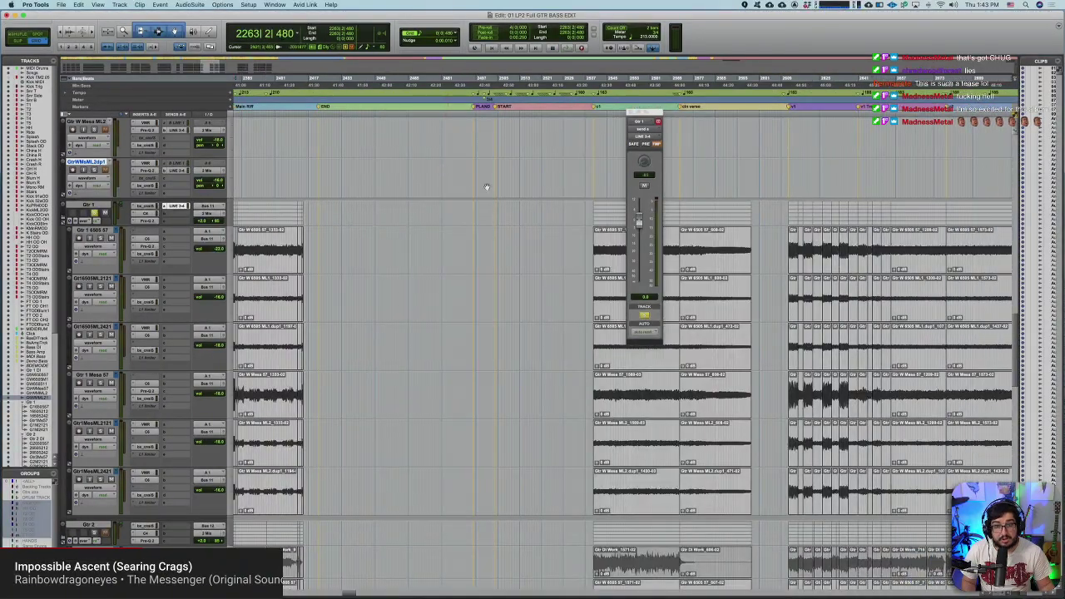
click(561, 235)
key(space)
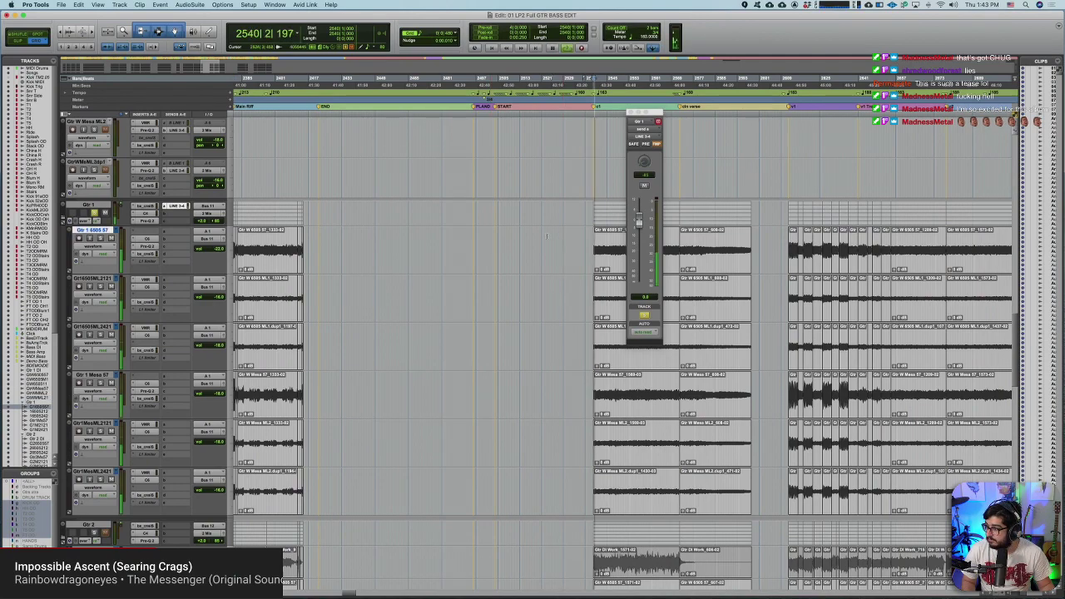
scroll(532, 233, right, 8)
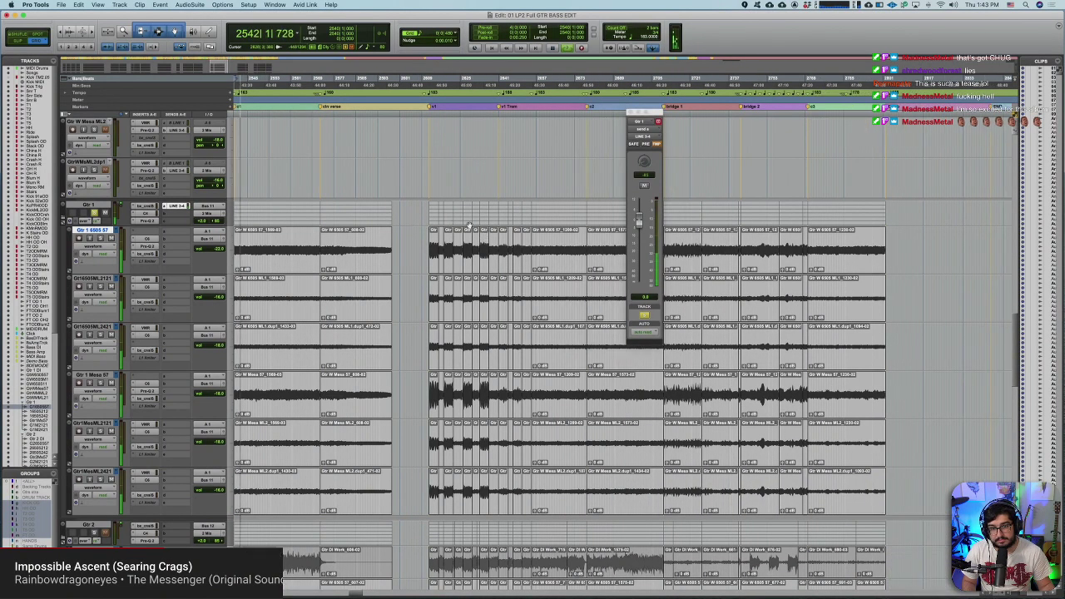
scroll(469, 225, right, 5)
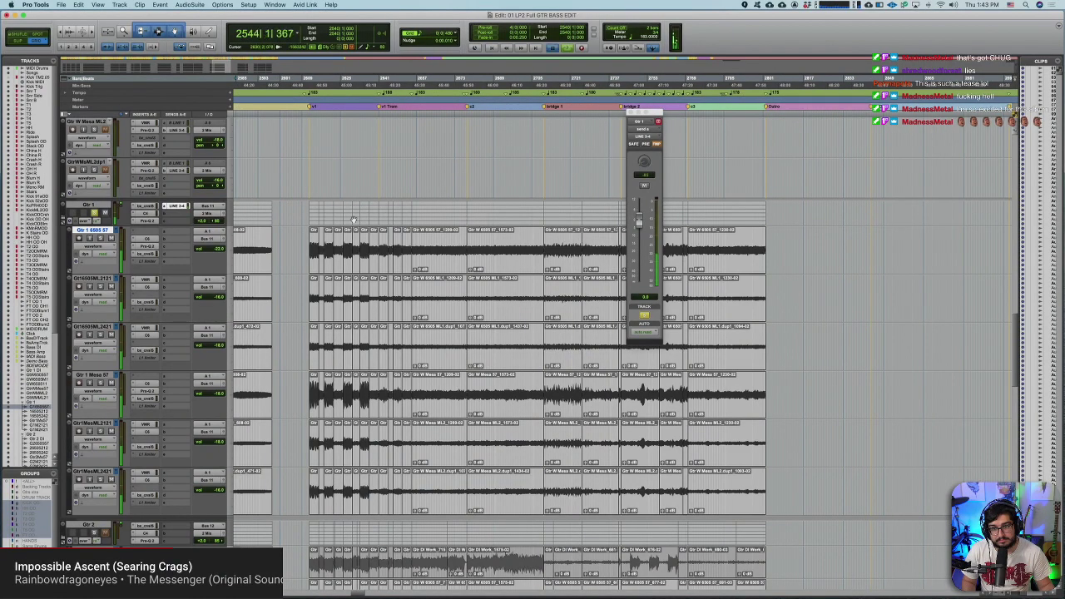
key(space)
Step: Return to the previous song and audition the guitars from the marker at bar 2232, after pc2
scroll(353, 221, left, 3)
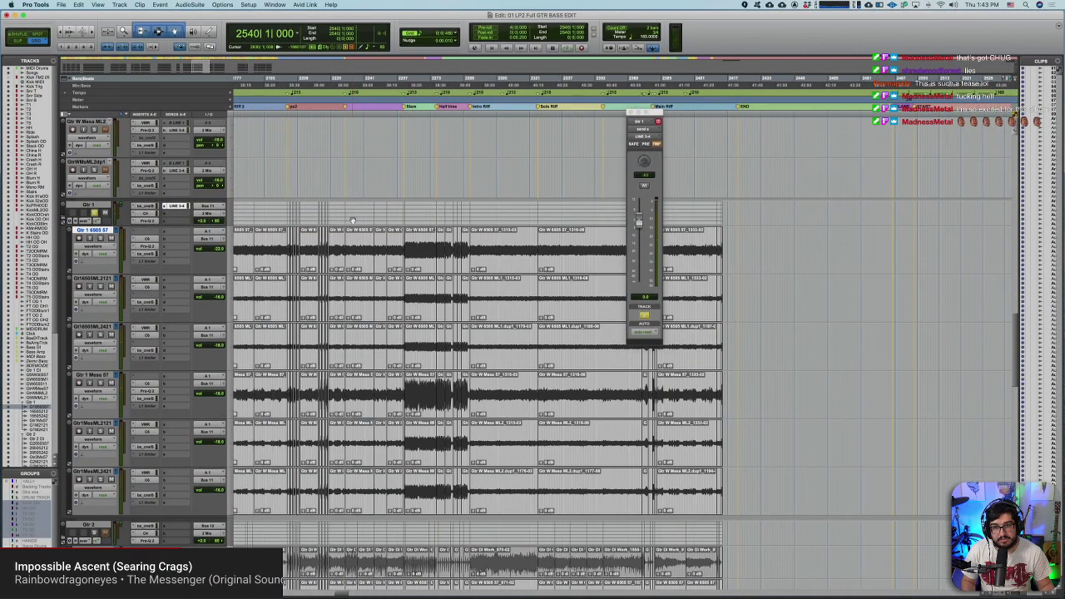
scroll(352, 221, left, 3)
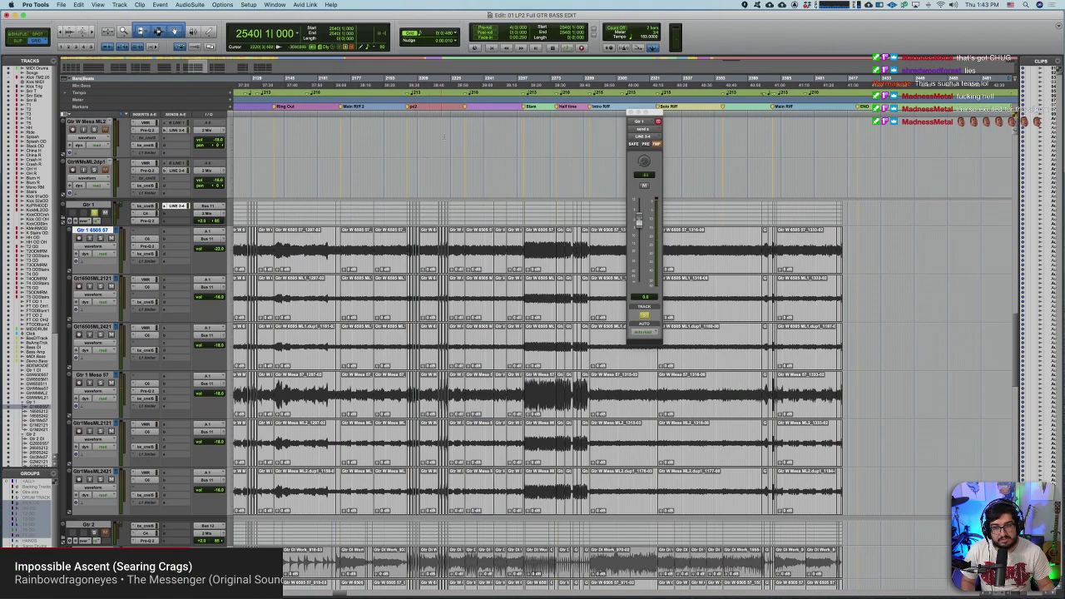
click(467, 109)
key(space)
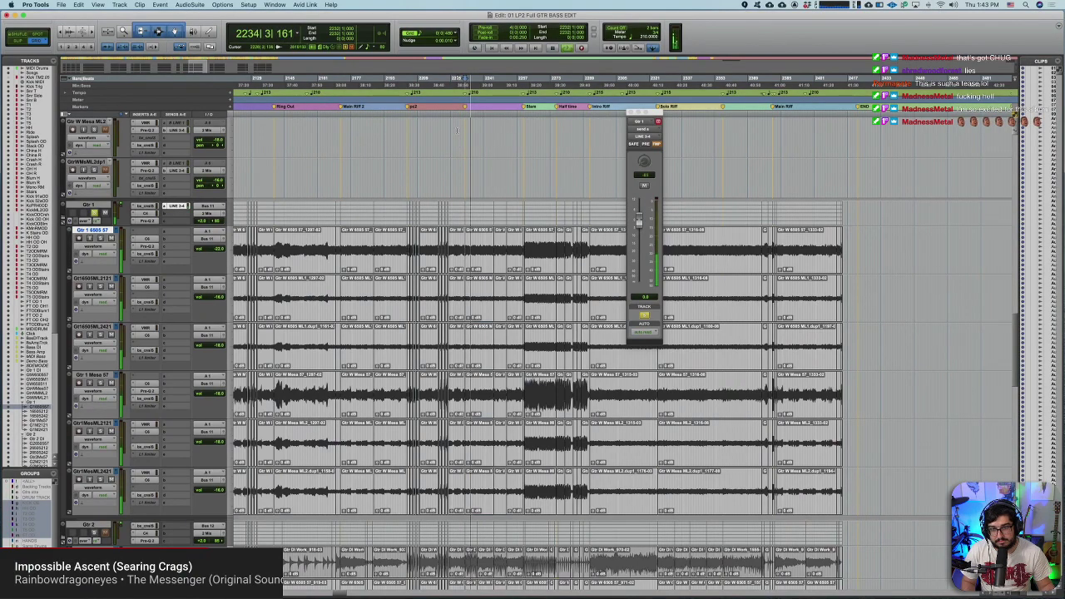
key(space)
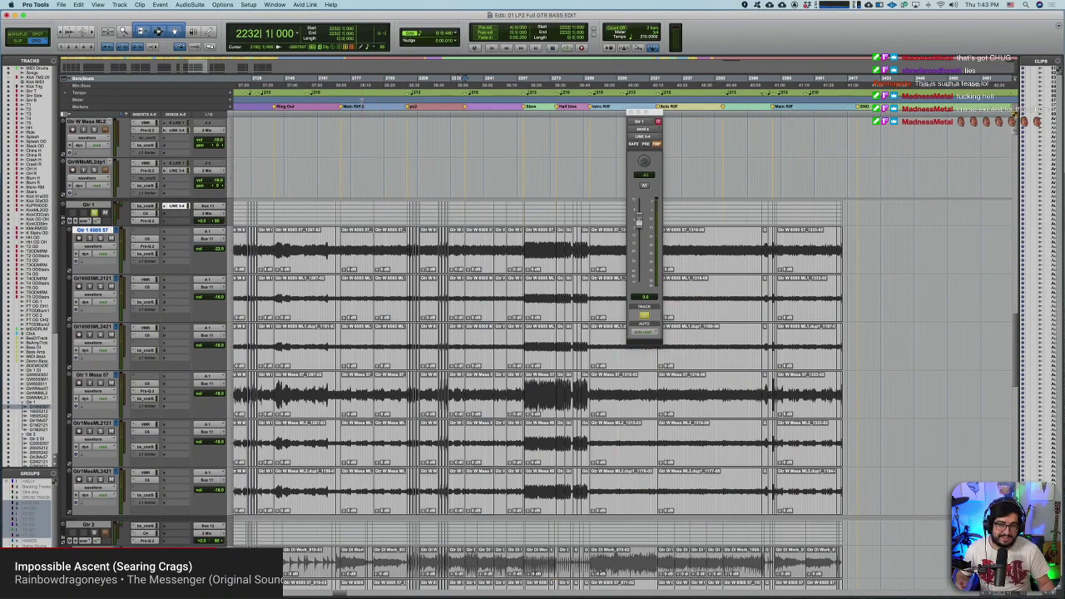
Step: Open the session 01 LP2 Full MIX.ptx, discarding the changes to the GTR BASS EDIT session
click(60, 4)
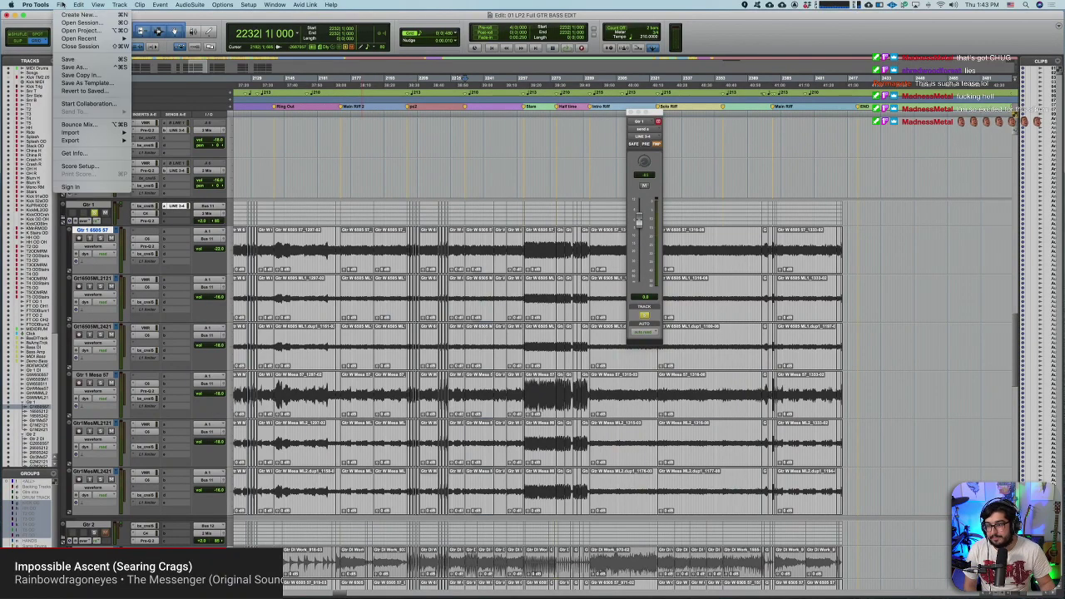
click(62, 23)
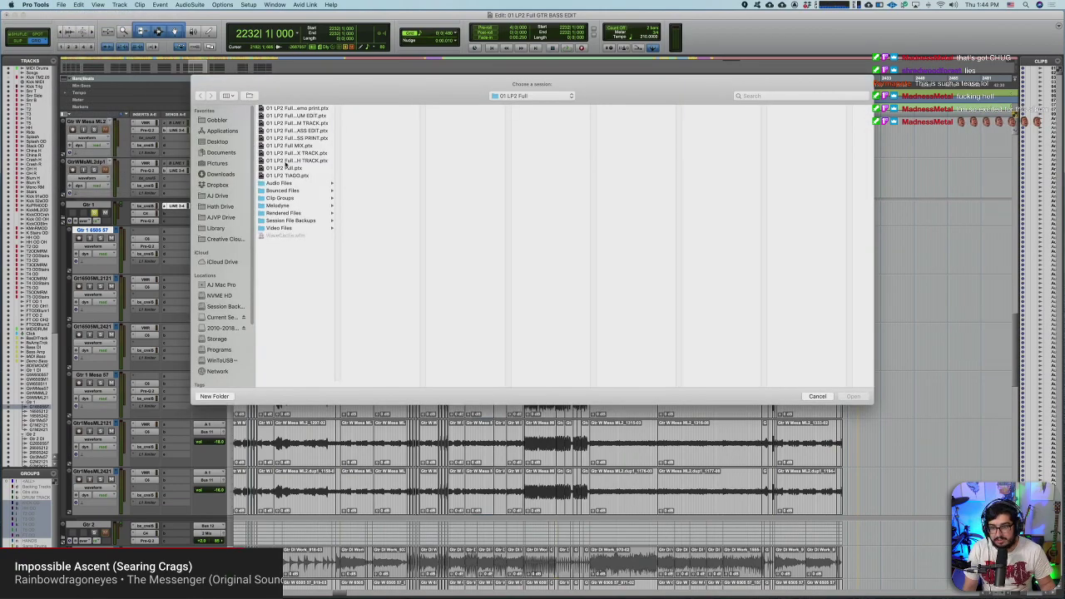
click(298, 146)
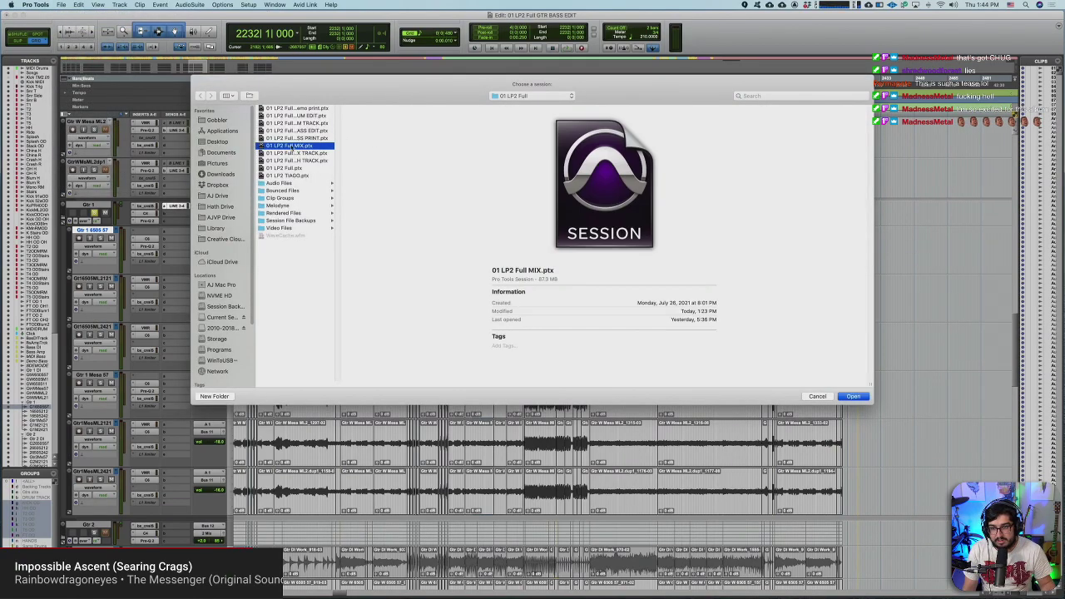
double_click(292, 147)
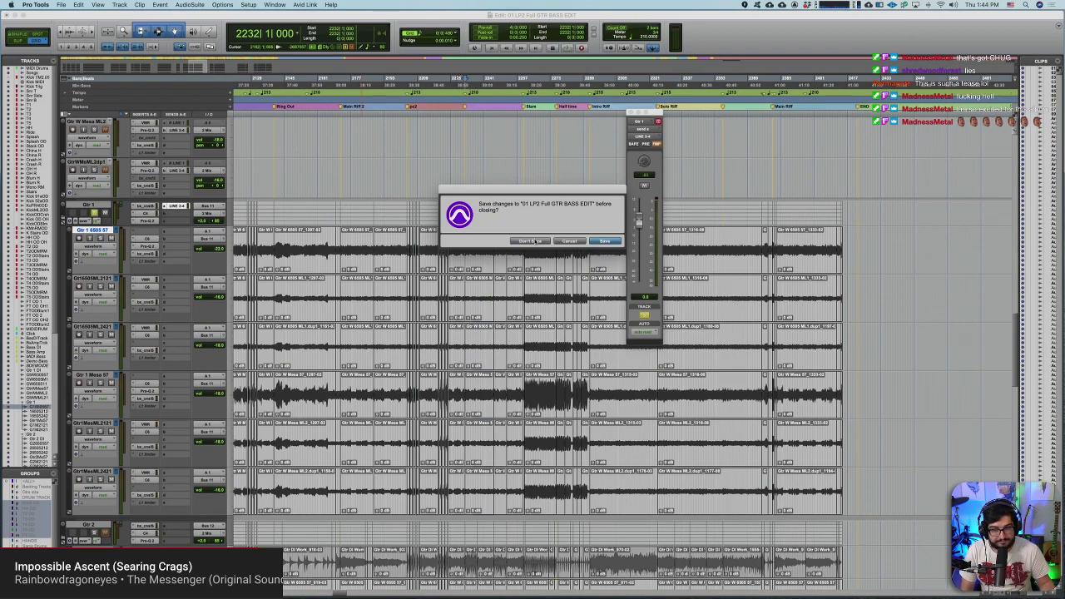
click(529, 242)
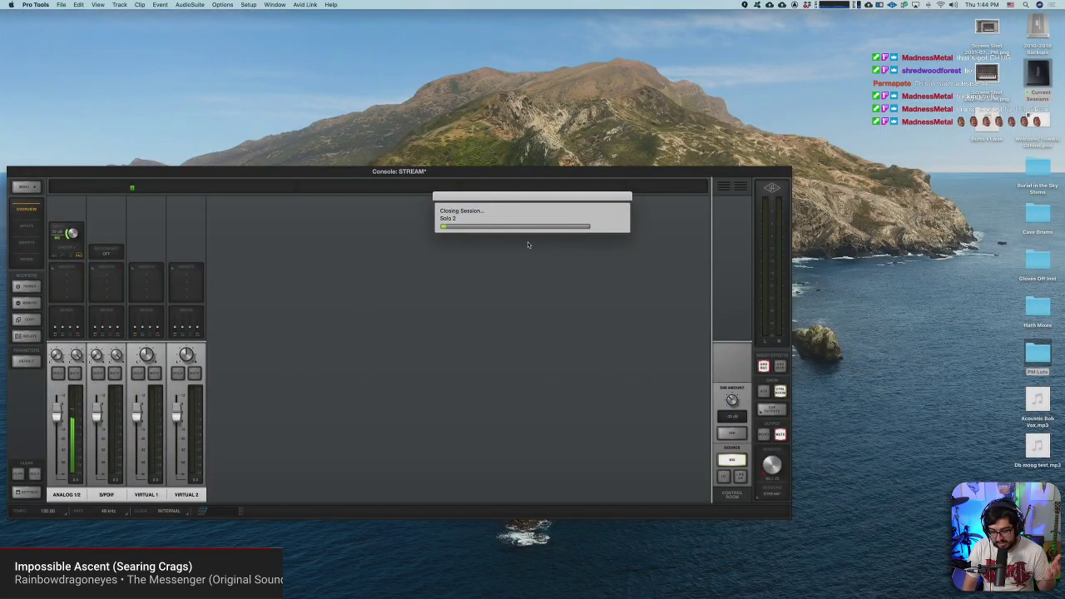
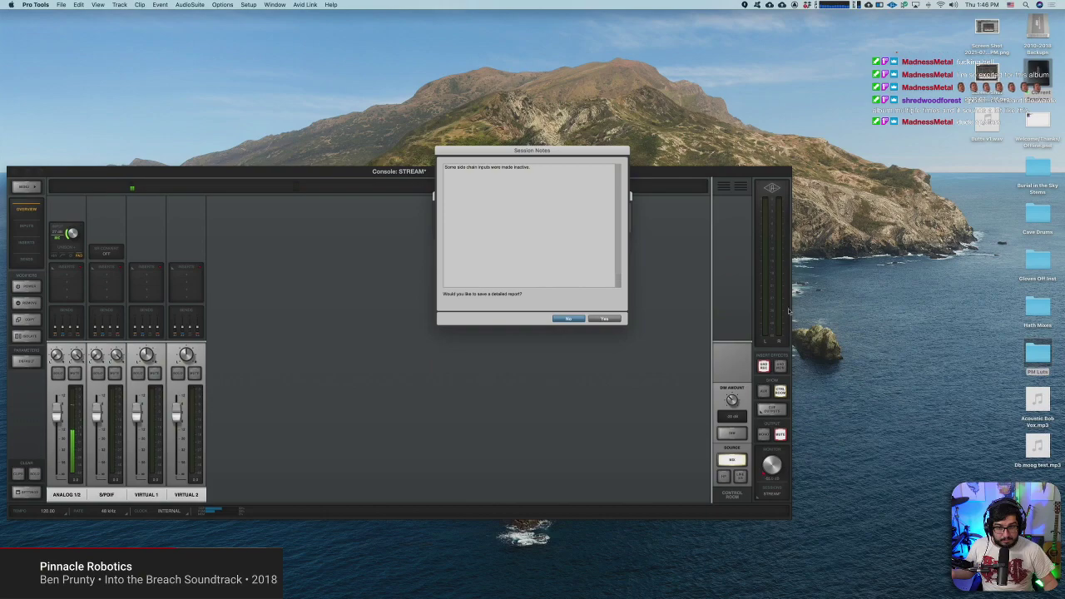
Step: Decline the detailed session notes report and skip all missing files to finish loading the mix session
click(562, 320)
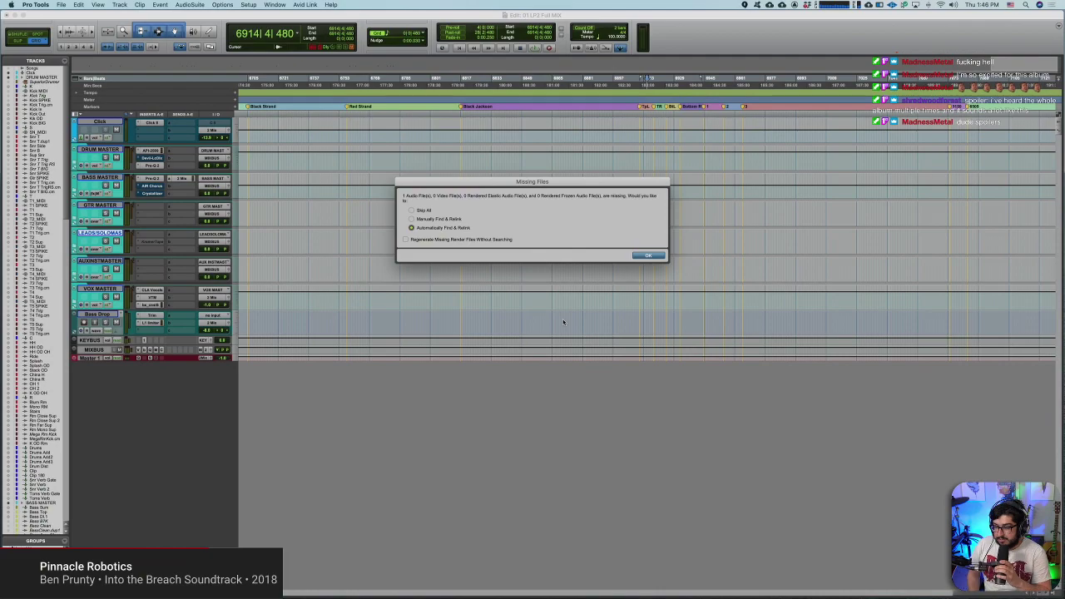
click(416, 210)
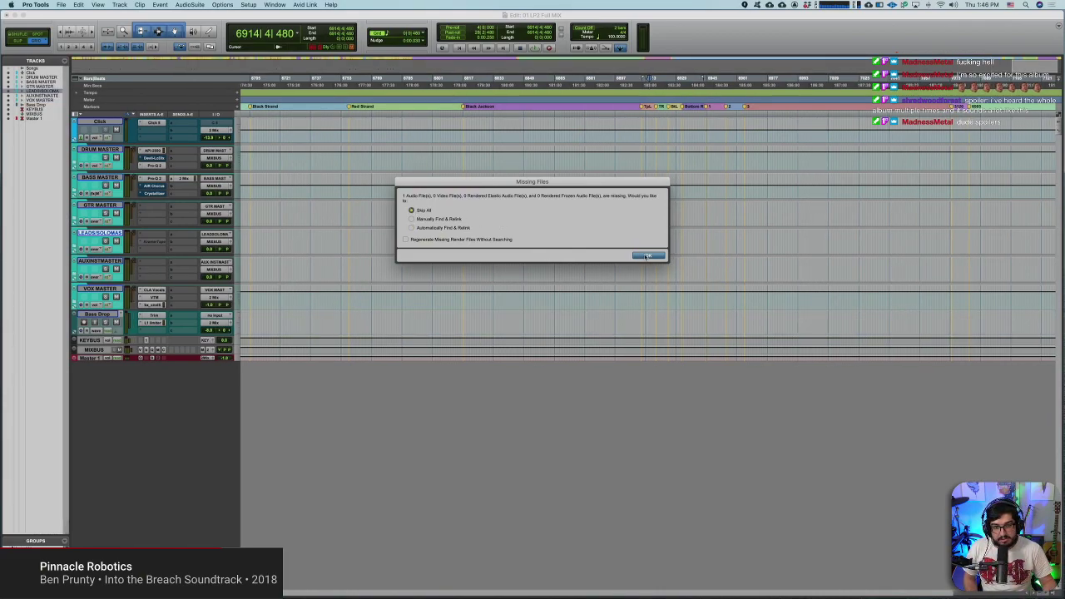
key(Return)
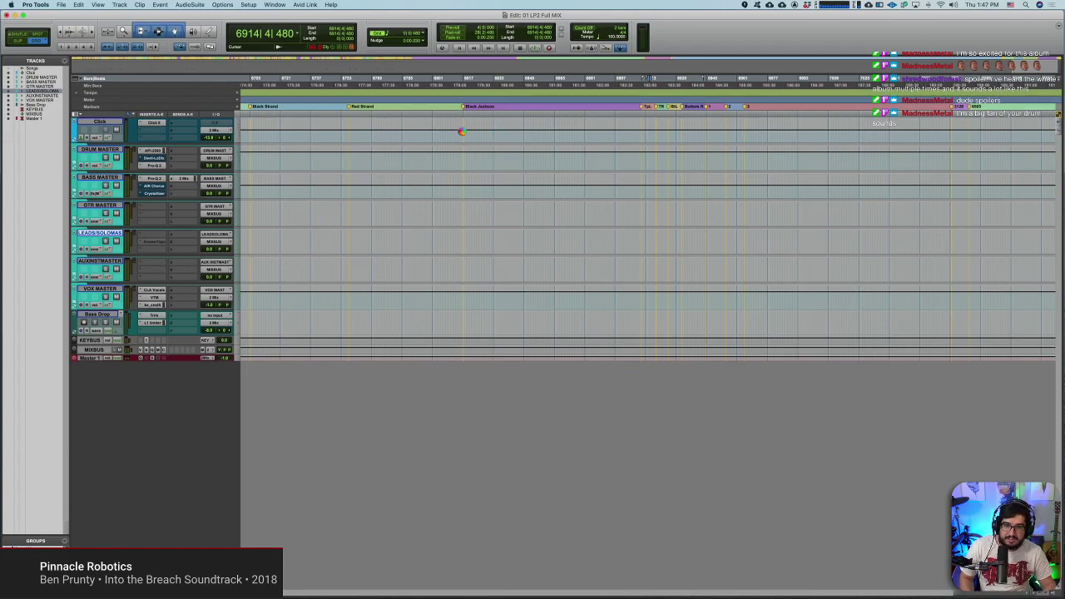
scroll(464, 131, left, 10)
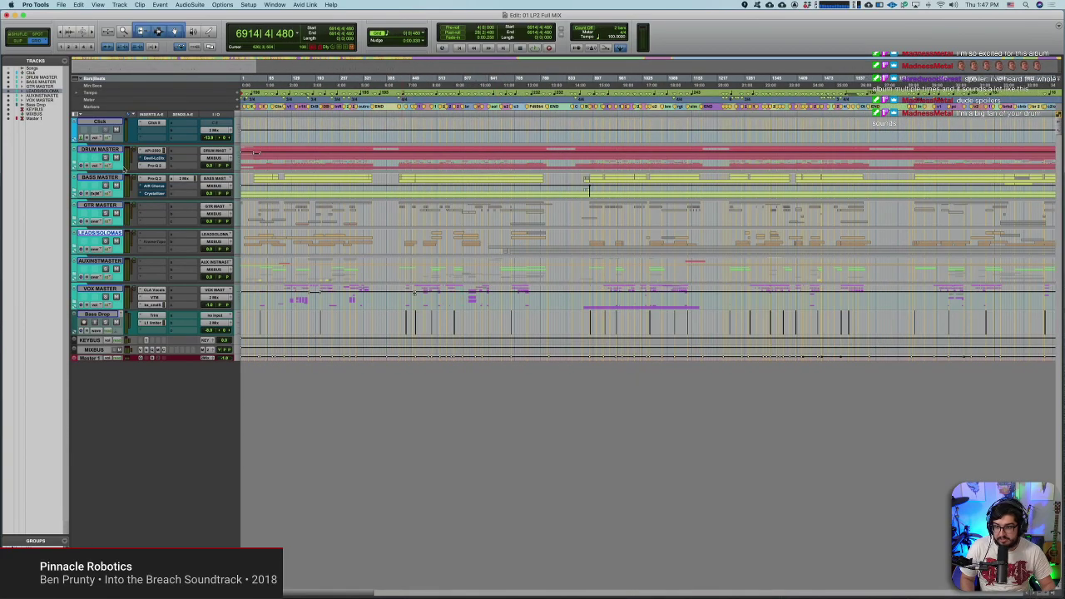
click(179, 151)
mouse_move(199, 151)
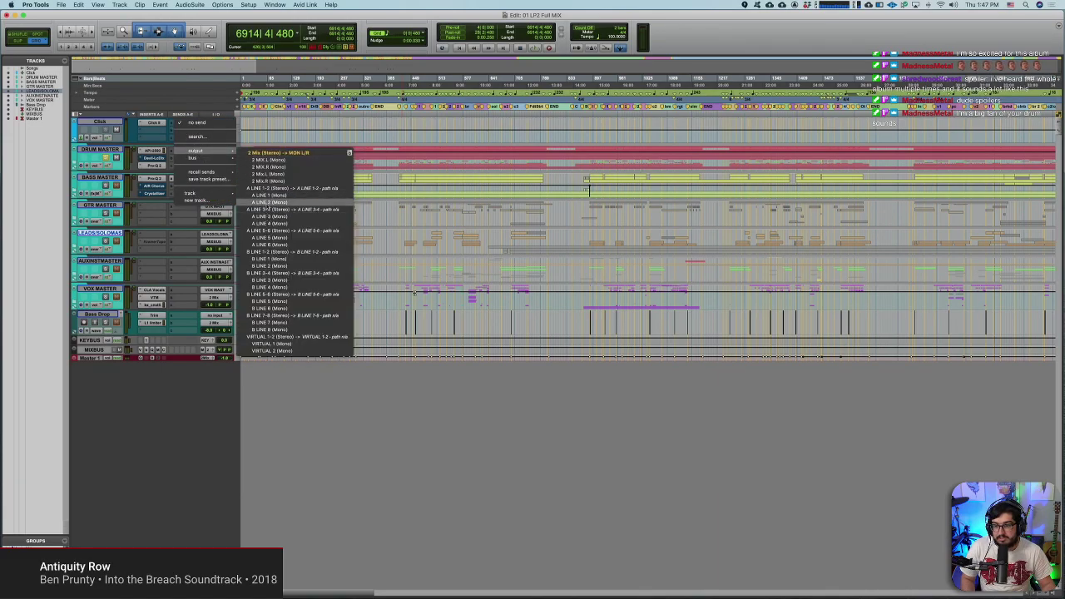
key(Escape)
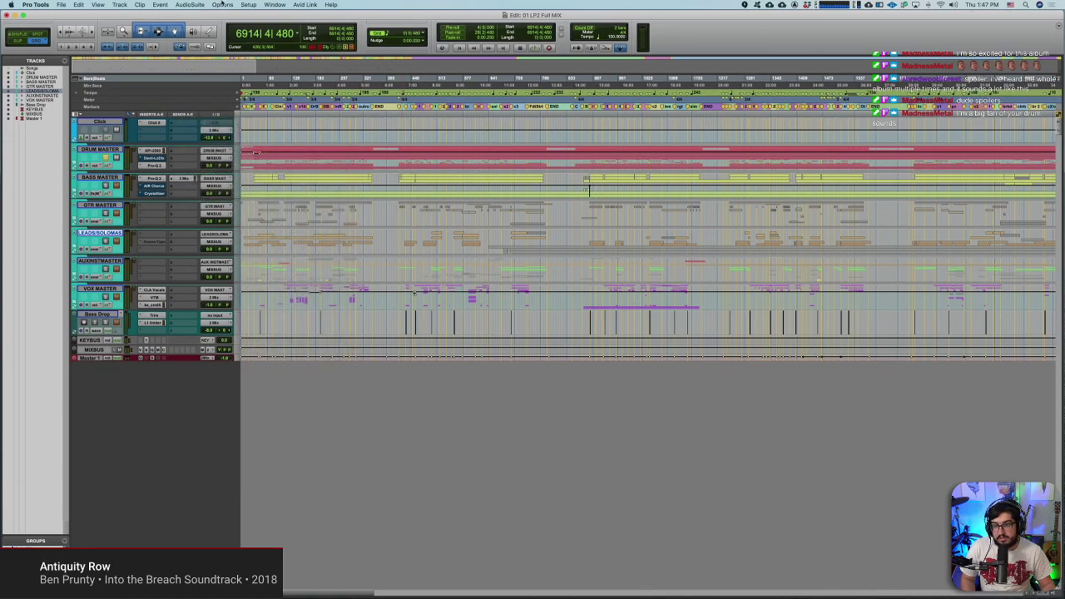
Step: In the I/O Setup, reset the output paths to default, delete the two extra None paths, and apply the setup
click(248, 5)
click(258, 54)
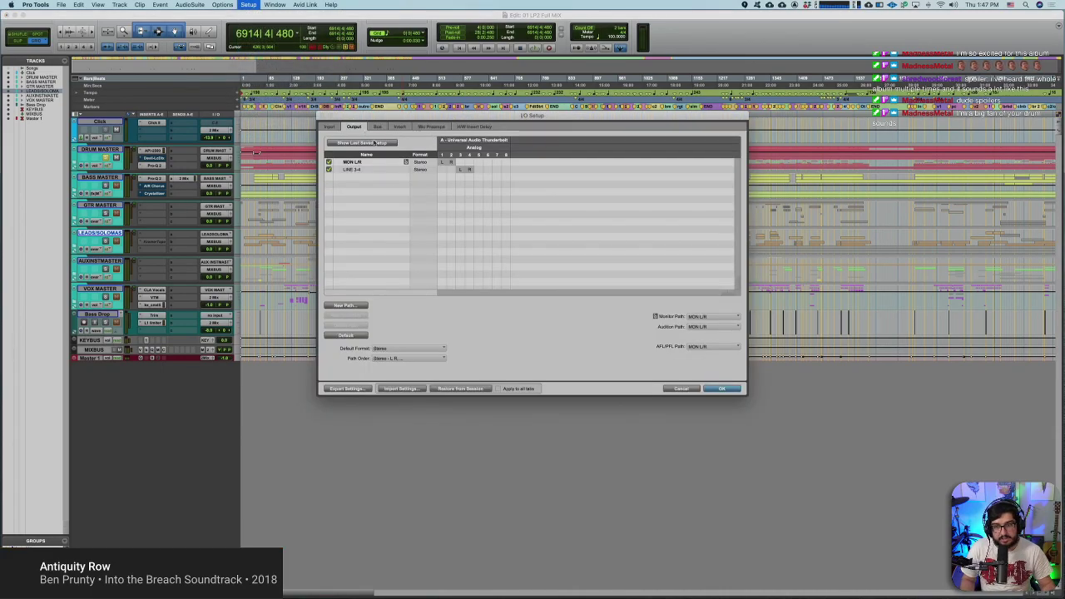
click(350, 334)
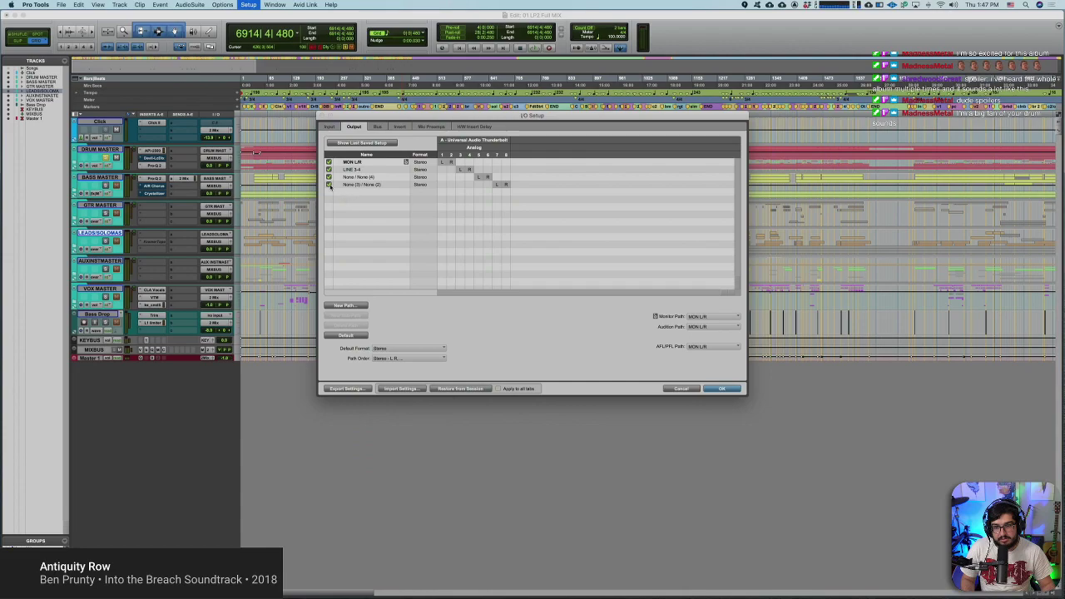
click(346, 182)
shift+click(346, 178)
click(346, 325)
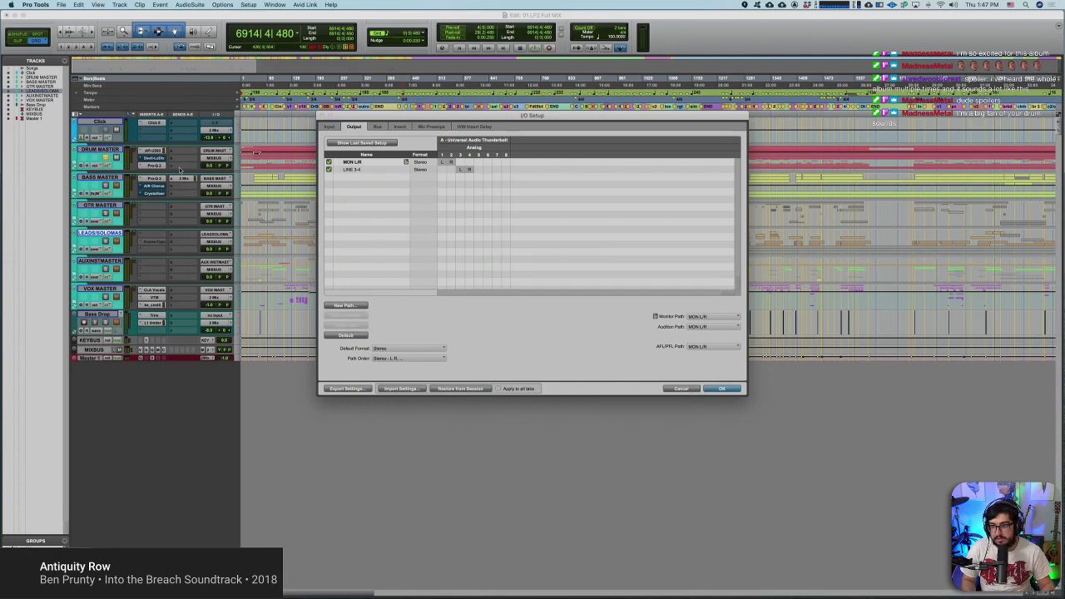
click(714, 390)
Step: Add a stereo LINE 3-4 output send to DRUM MASTER, check it with brief playback, and close the send window
click(184, 154)
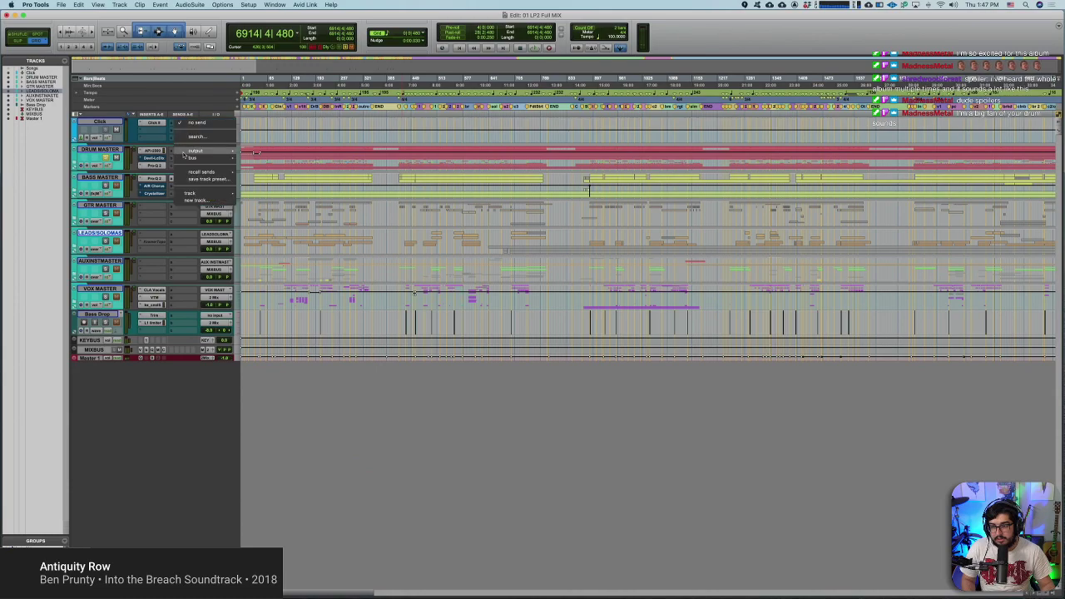
mouse_move(195, 151)
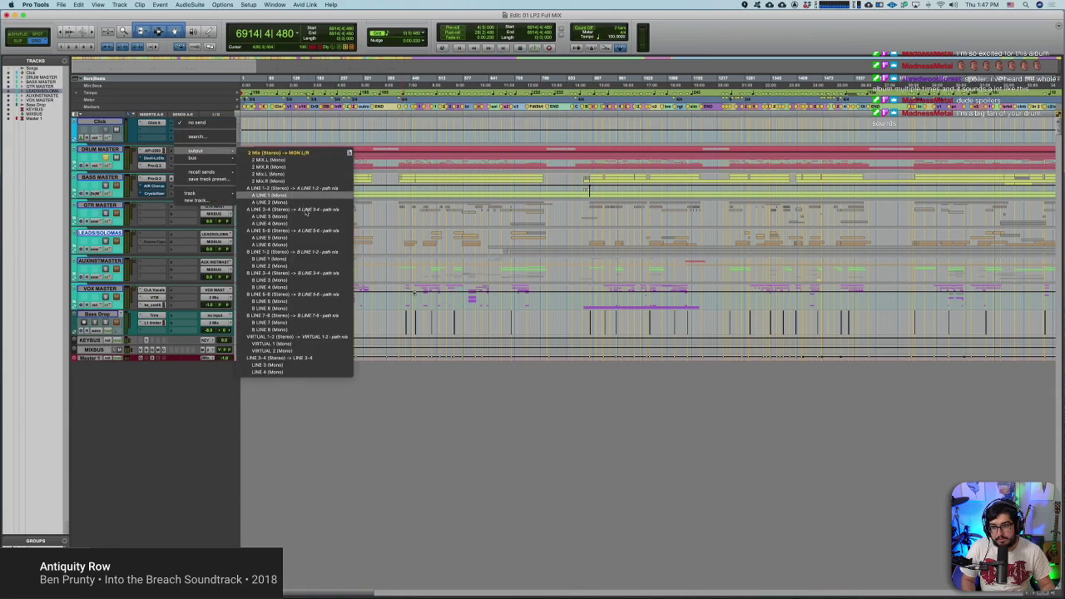
click(286, 358)
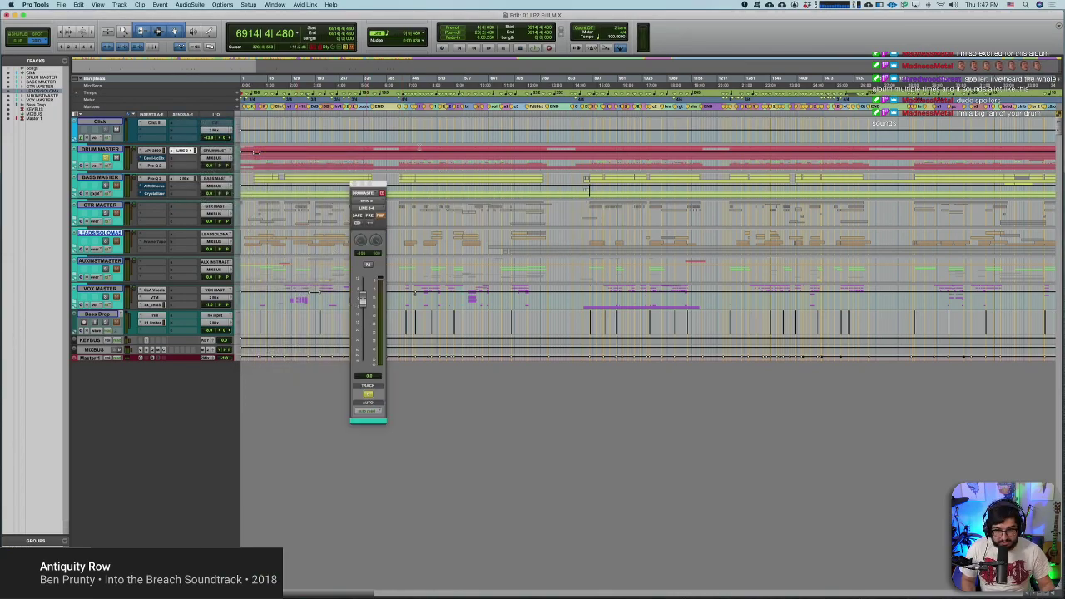
scroll(649, 233, right, 5)
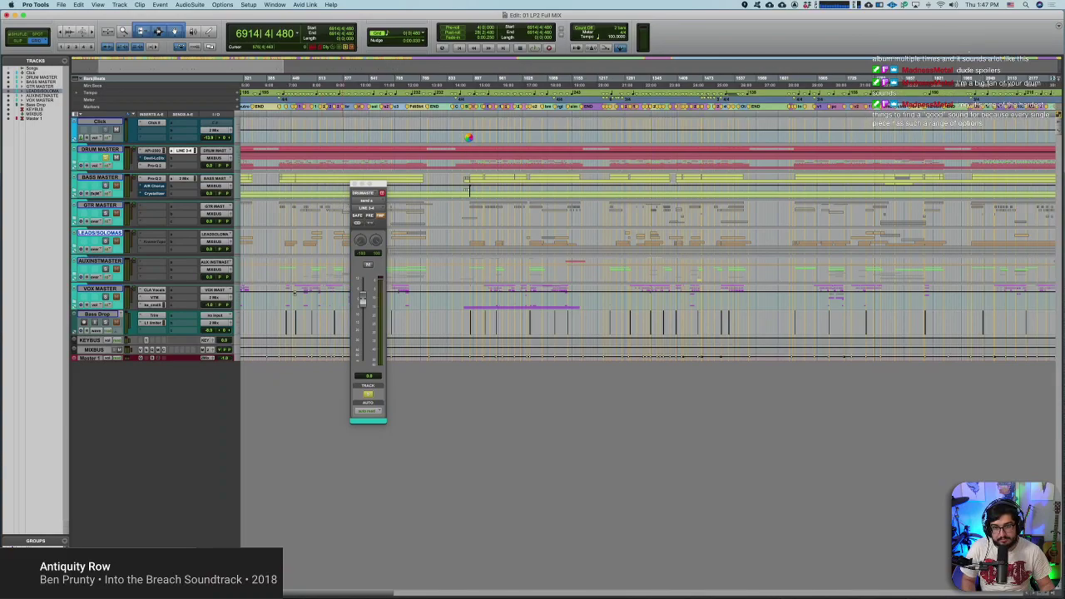
key(space)
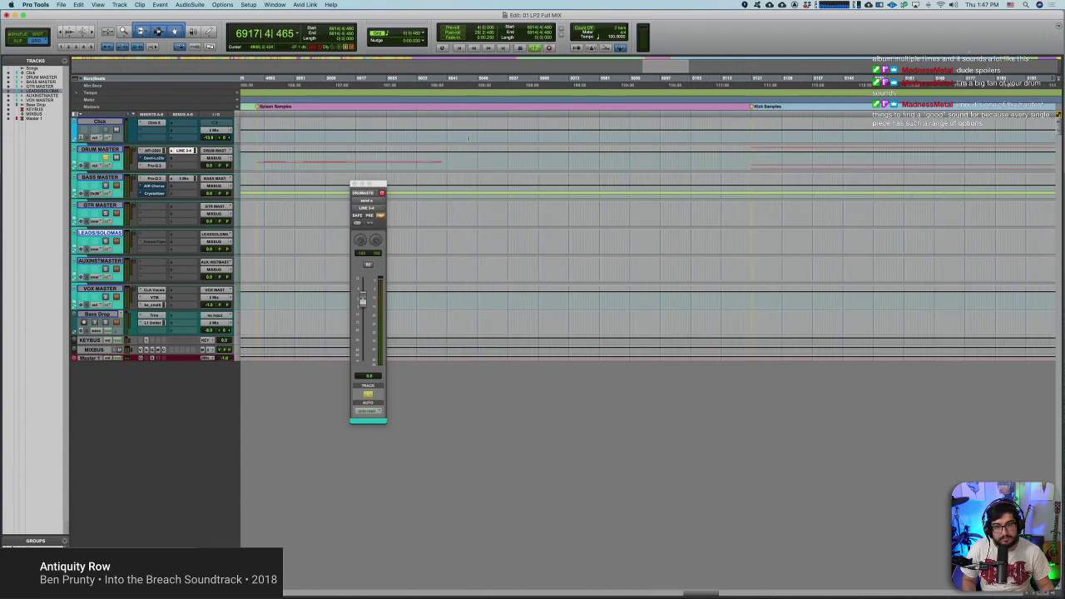
key(space)
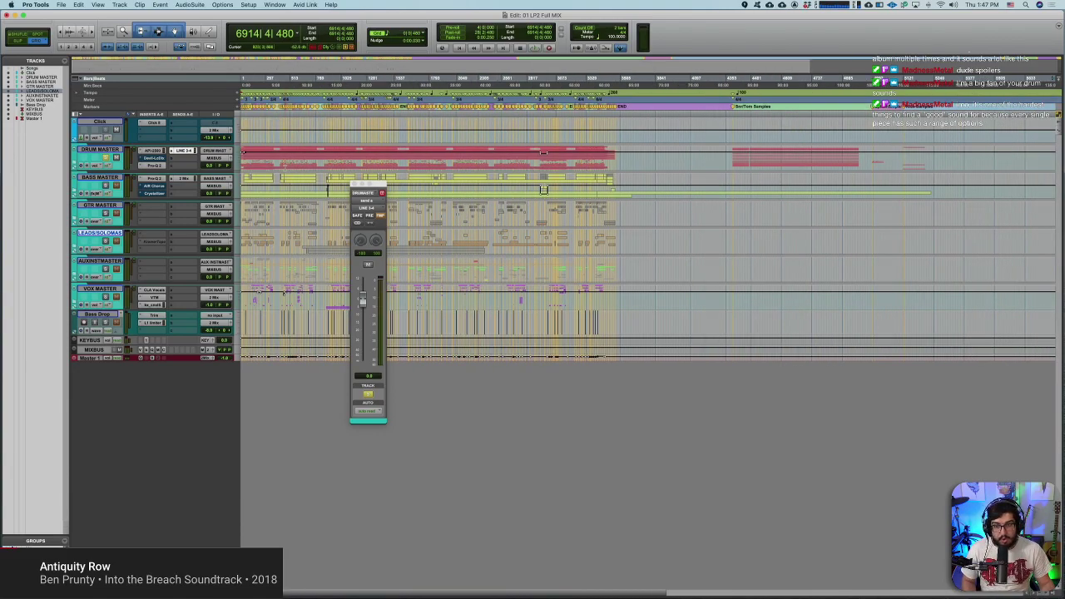
click(354, 184)
Step: Audition the soloed drums from the v1 marker at bar 1294
click(325, 158)
key(super+bracketright)
key(super+bracketright)
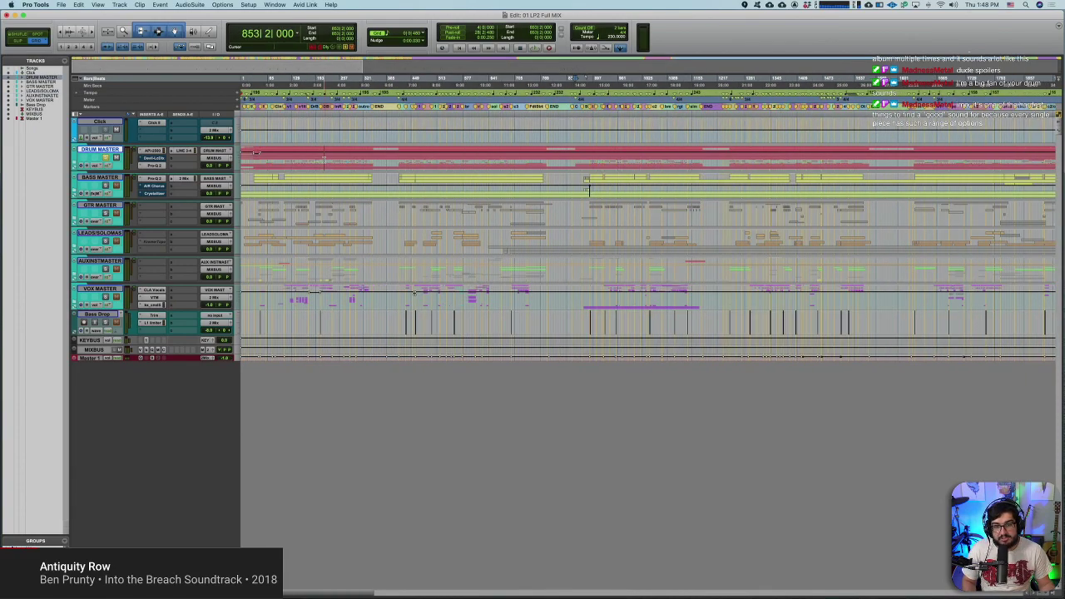
key(super+bracketleft)
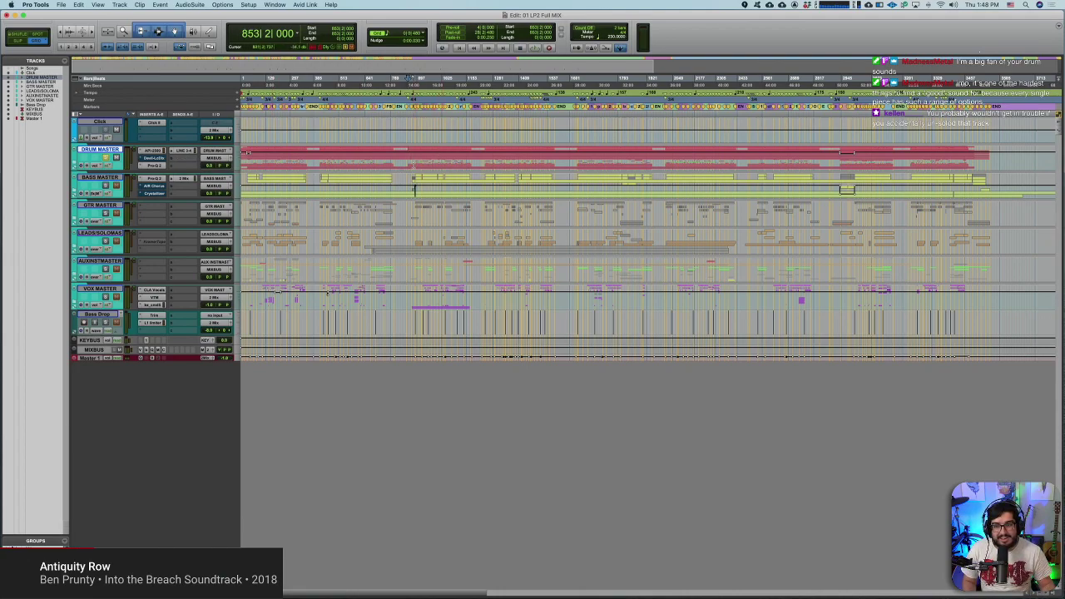
scroll(649, 233, right, 2)
click(456, 77)
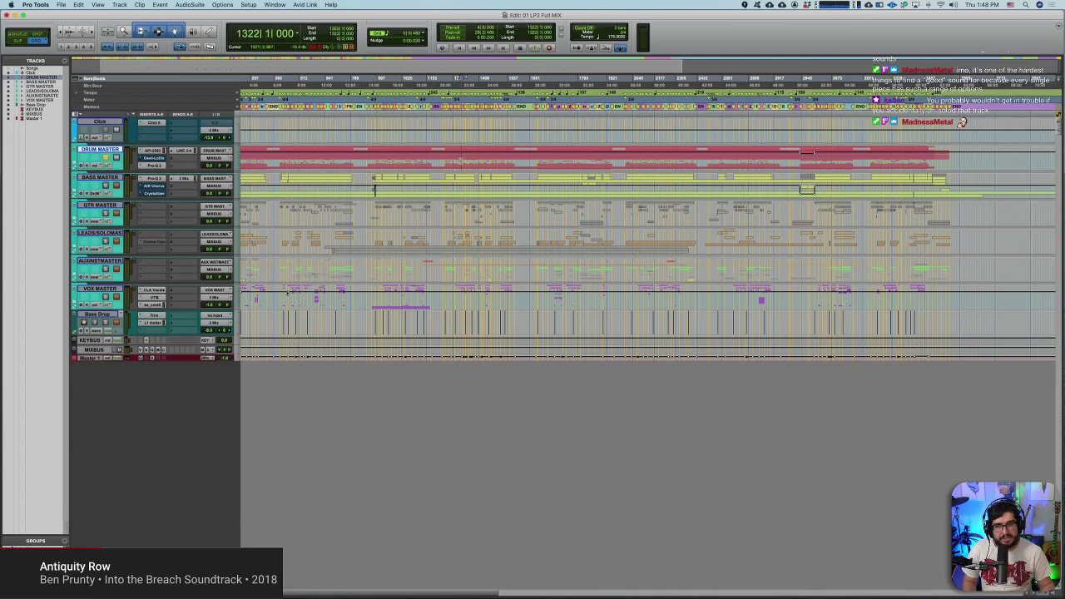
key(super+bracketright)
key(super+bracketright)
key(super+bracketright)
key(super+bracketright)
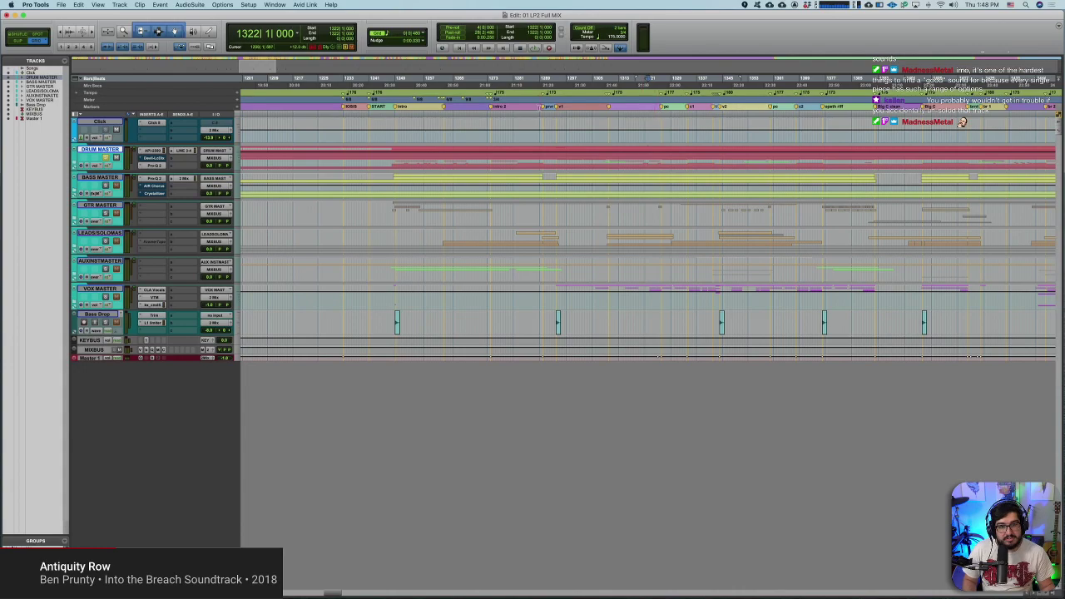
click(558, 109)
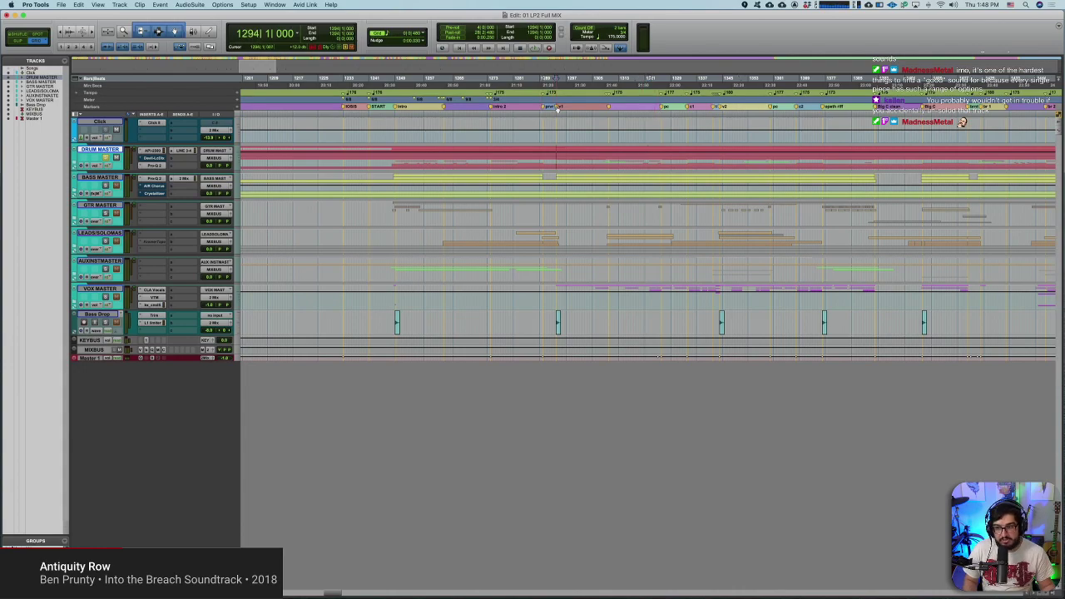
key(space)
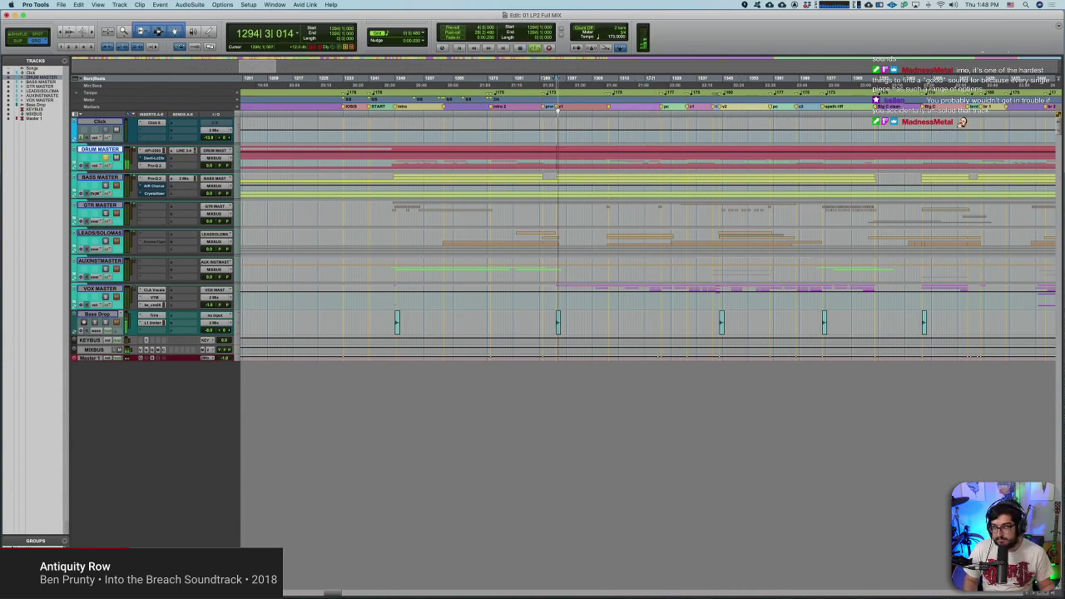
key(space)
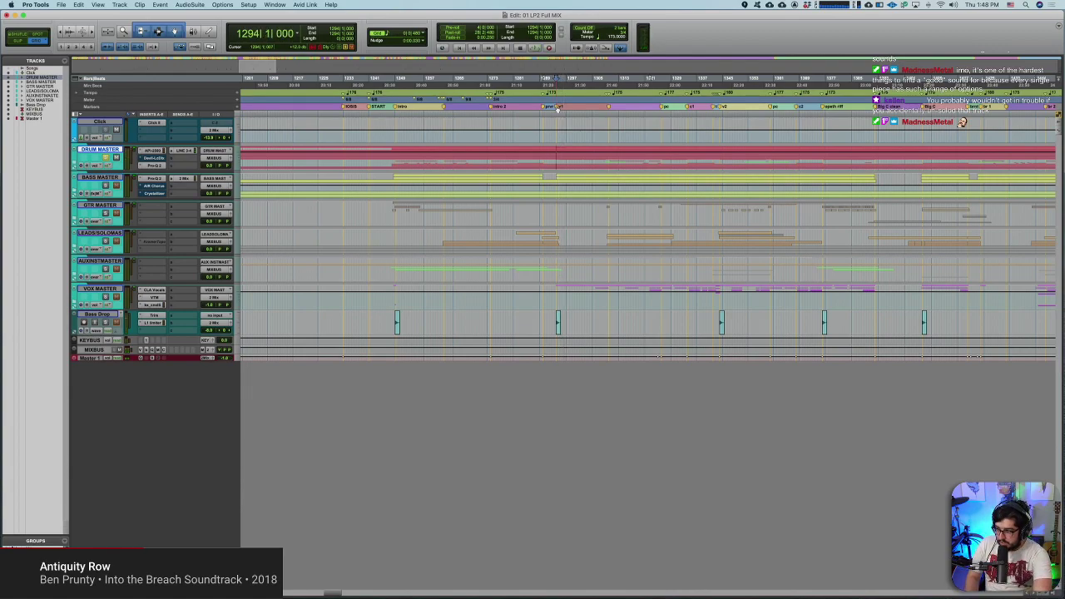
key(space)
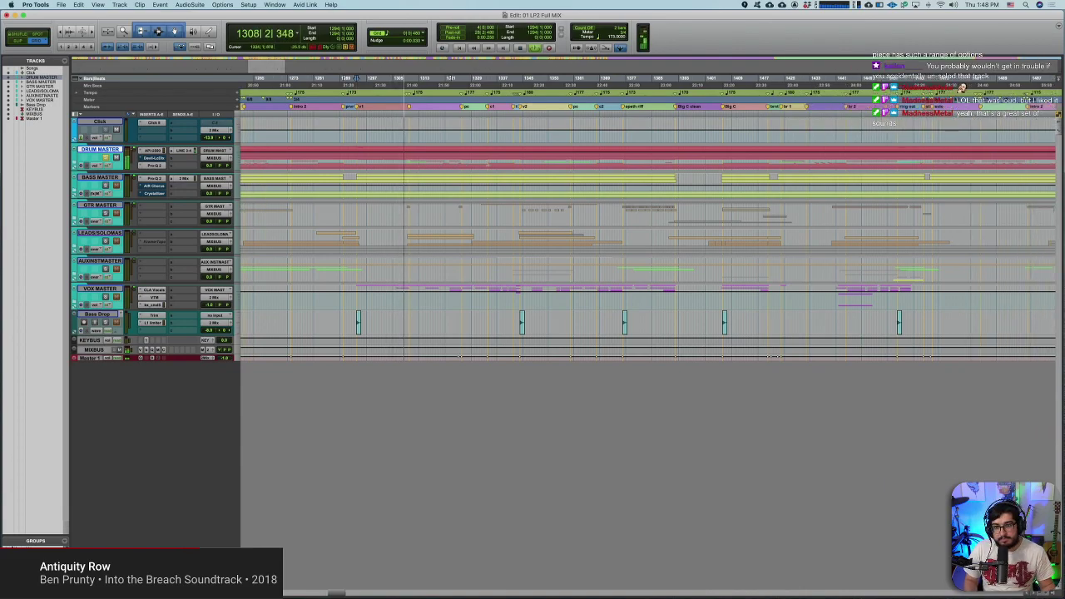
key(space)
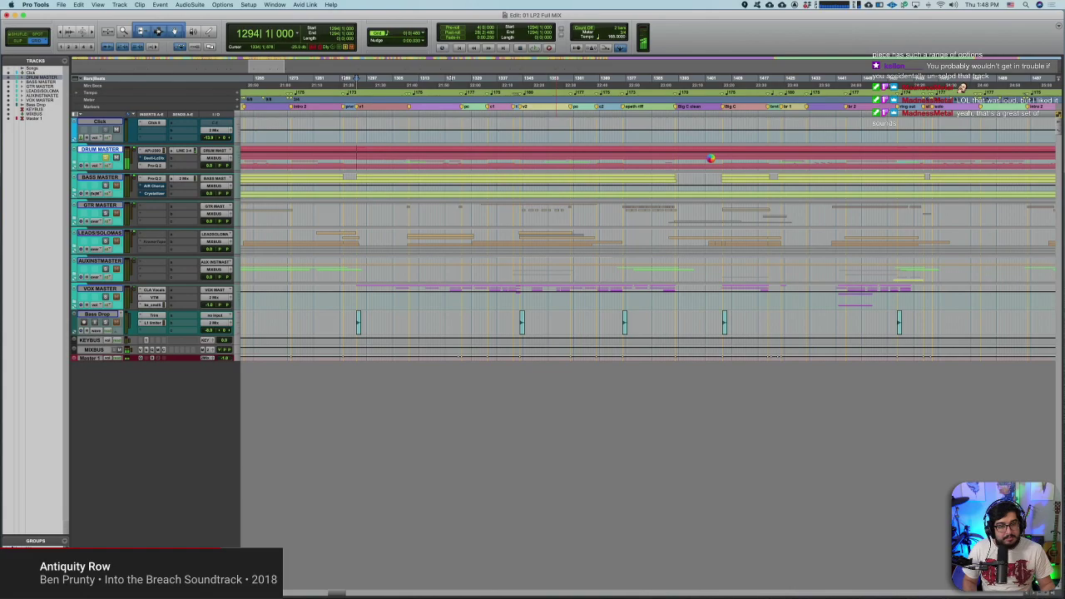
Step: Audition the drums of the following song from its v1 marker at bar 1659
scroll(710, 156, right, 15)
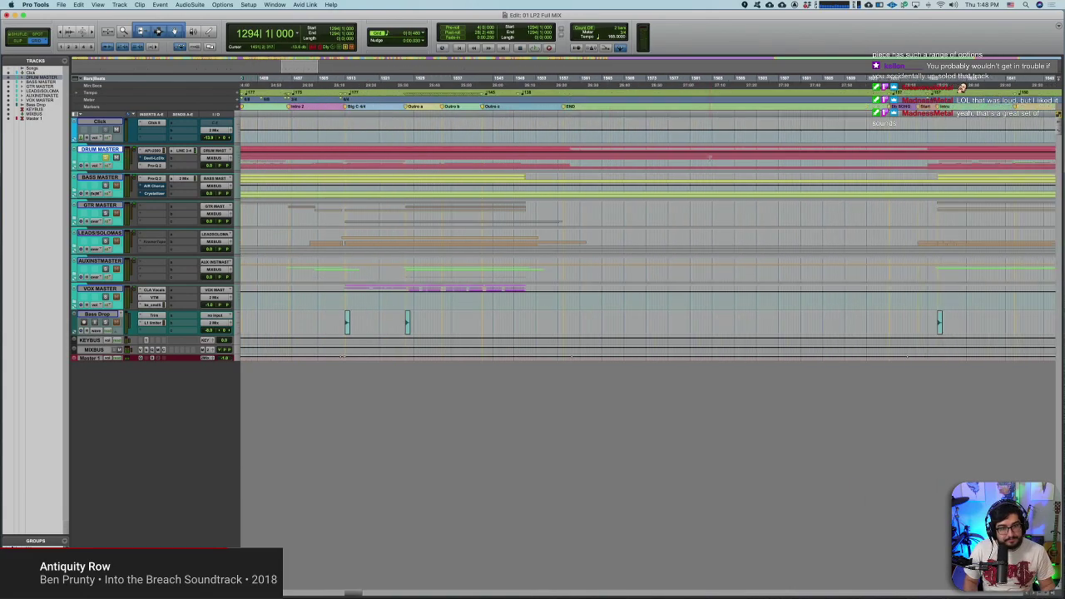
scroll(962, 87, right, 15)
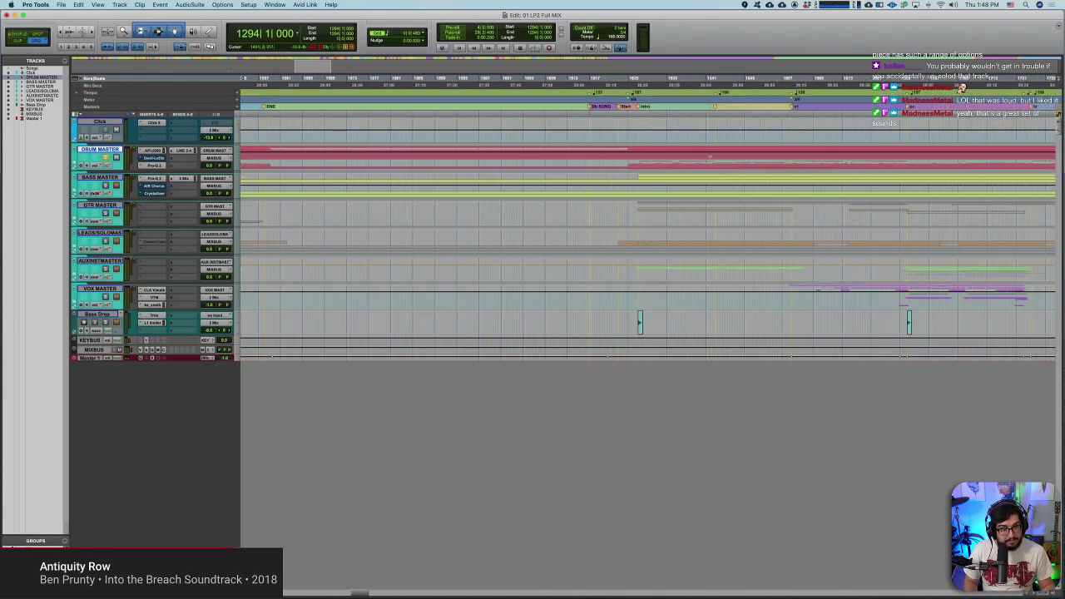
click(733, 108)
key(space)
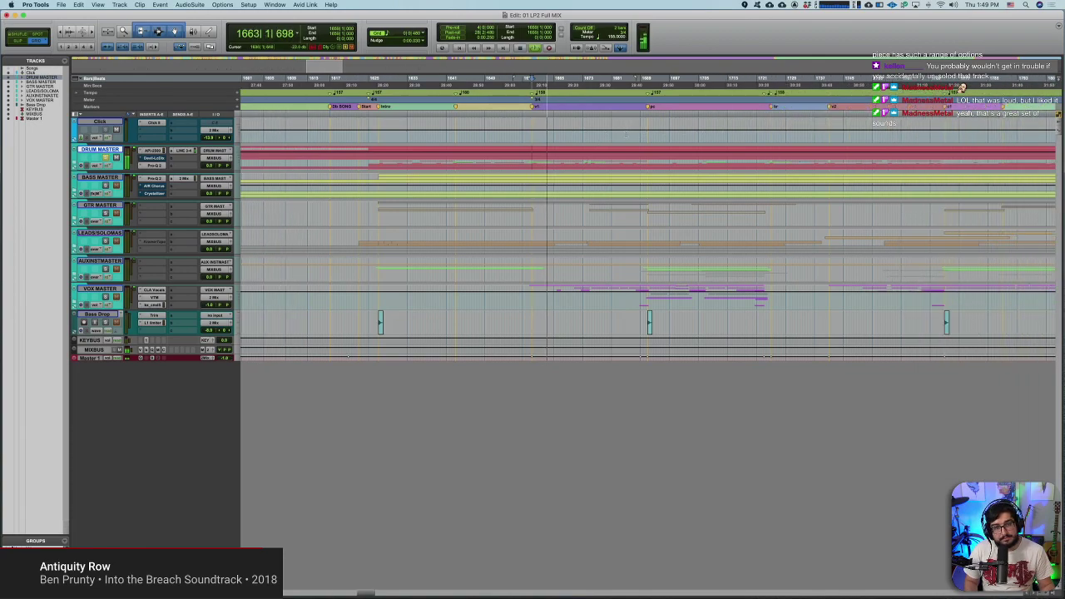
key(space)
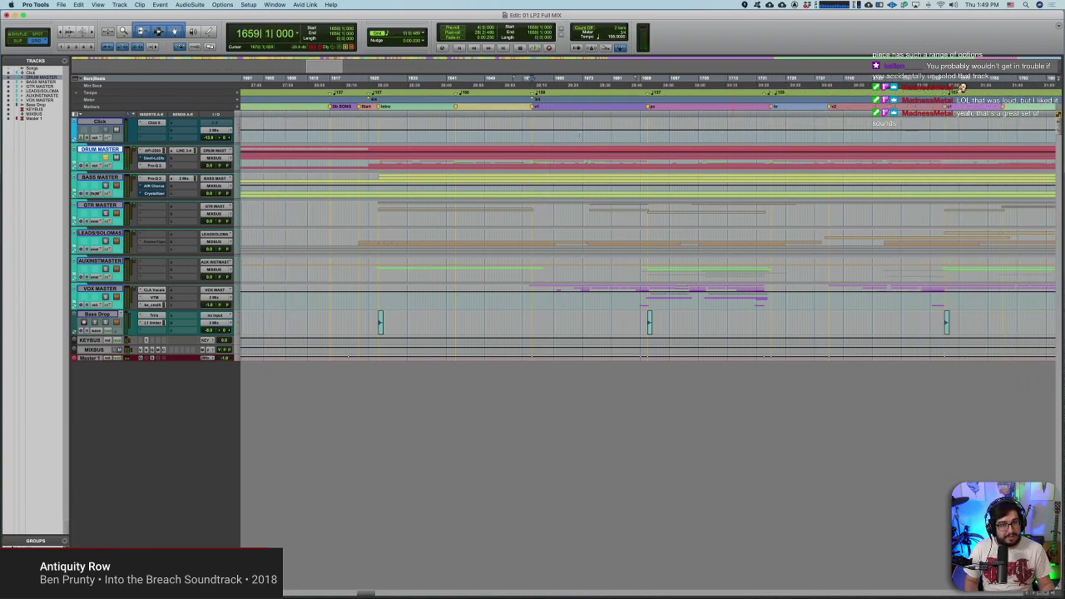
Step: Audition the drums from bar 1834, just before the clean br marker, following playback into that section
scroll(961, 86, right, 10)
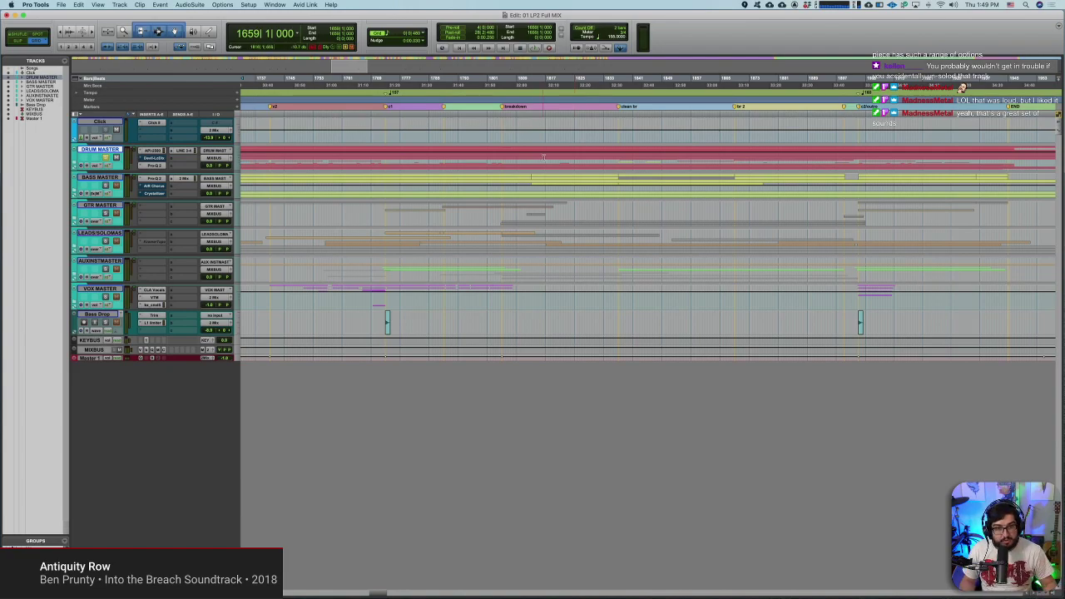
click(613, 134)
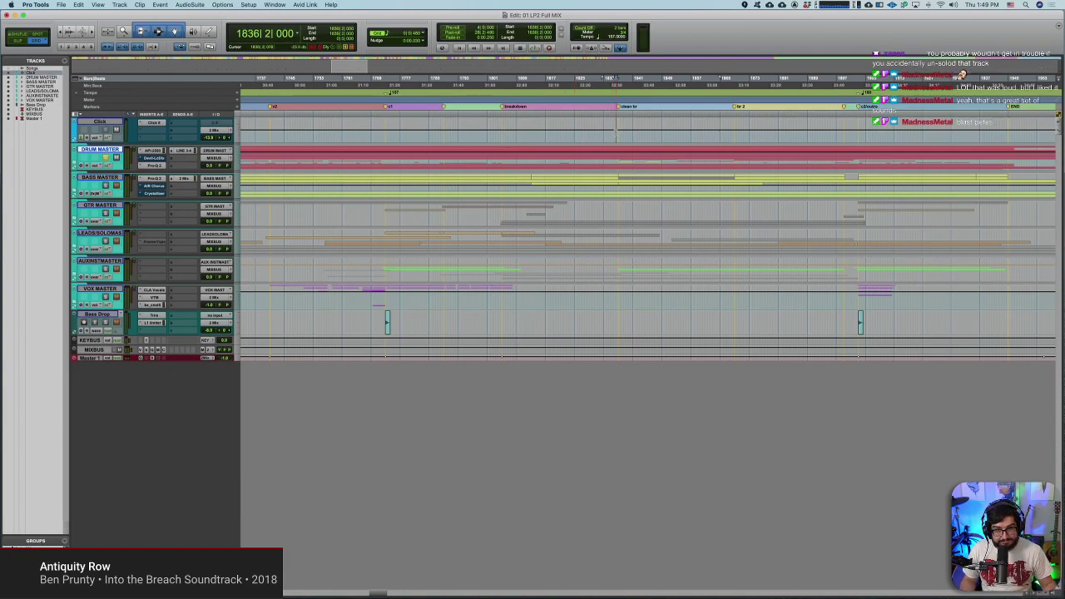
key(super+bracketright)
key(super+bracketright)
key(super+bracketright)
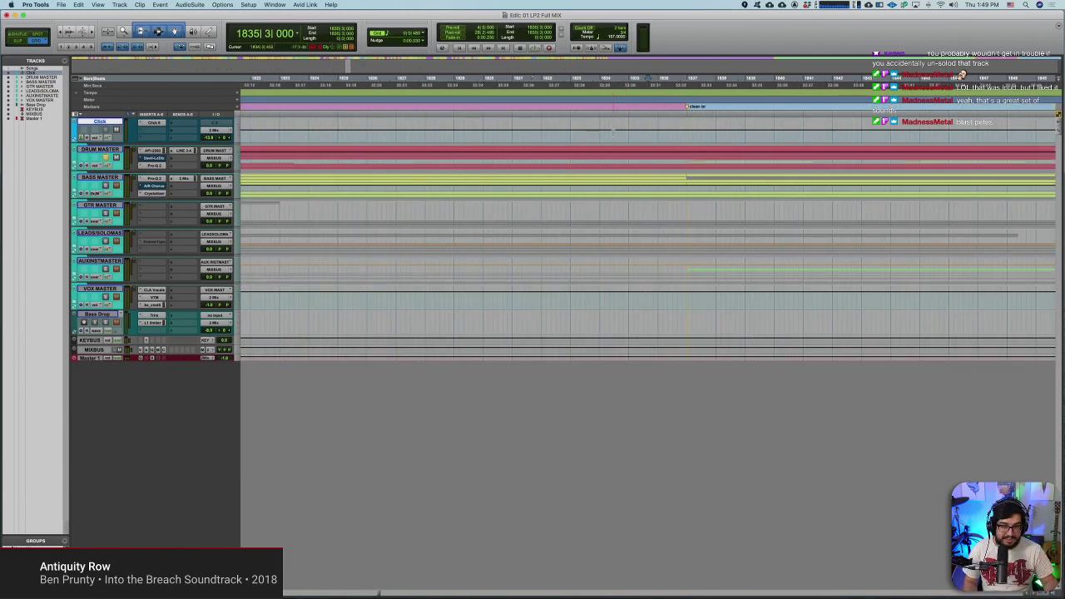
click(628, 135)
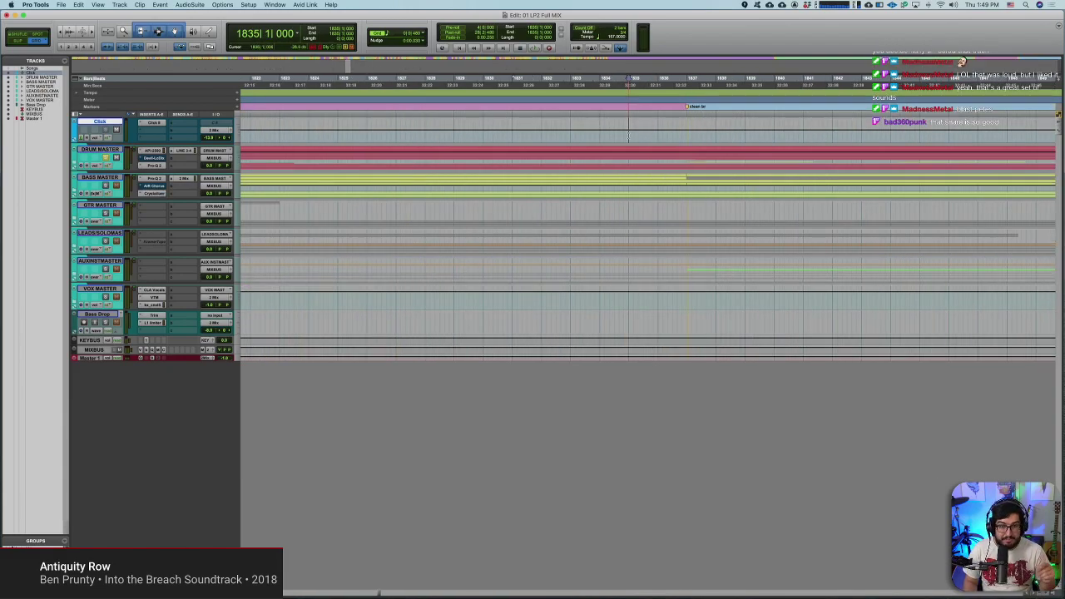
click(600, 136)
key(space)
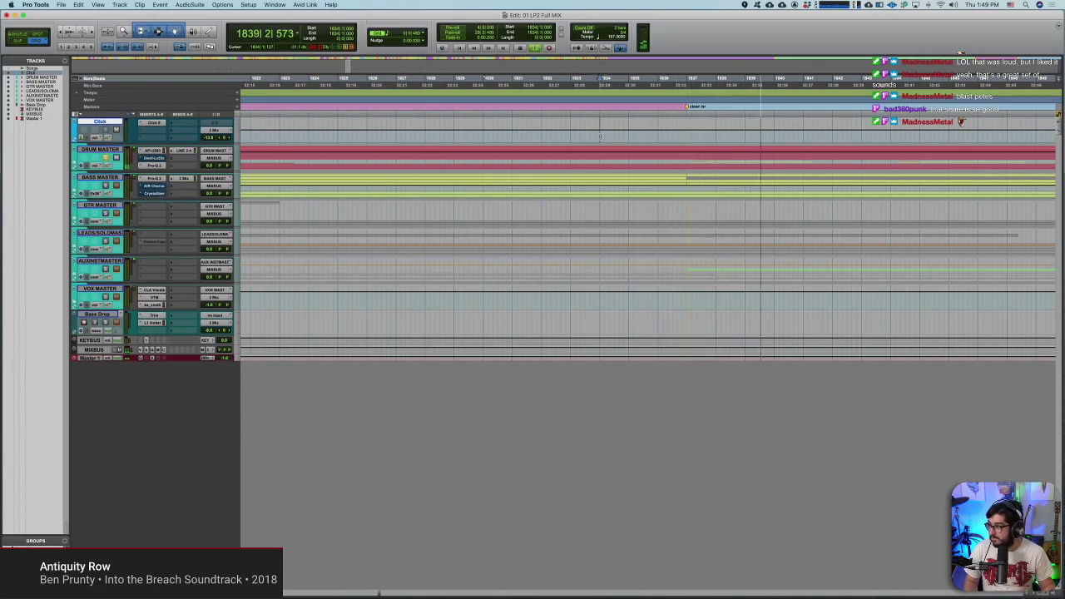
key(r)
key(r)
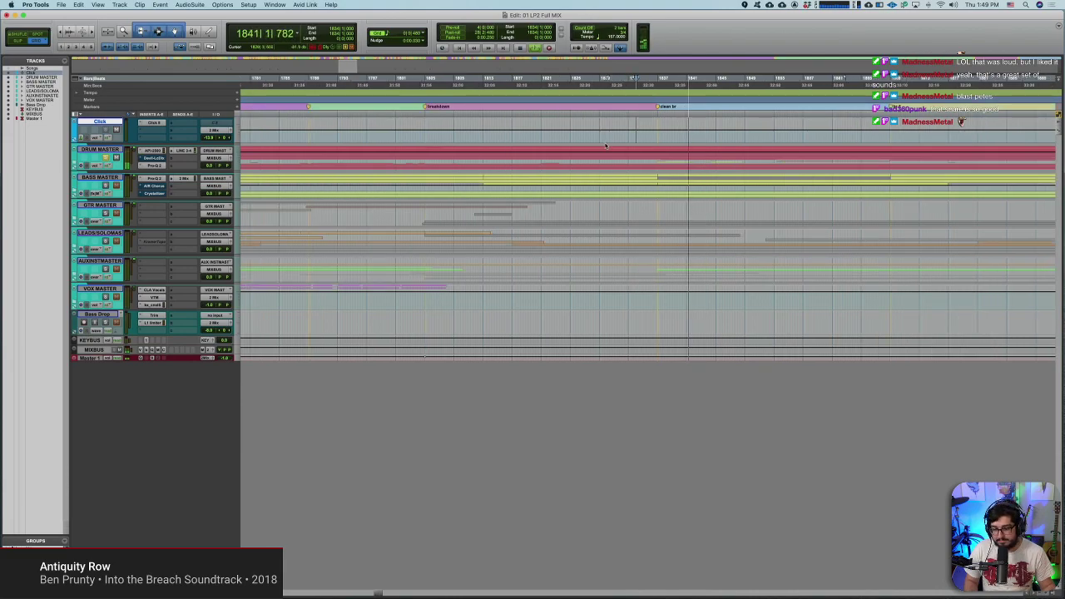
scroll(606, 143, right, 5)
scroll(606, 146, right, 6)
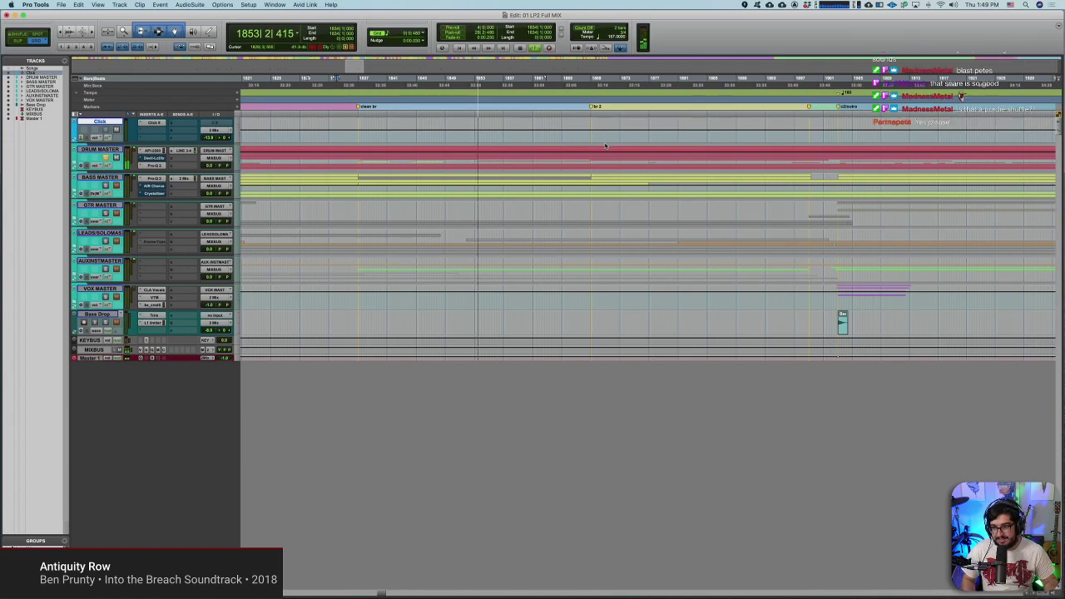
key(space)
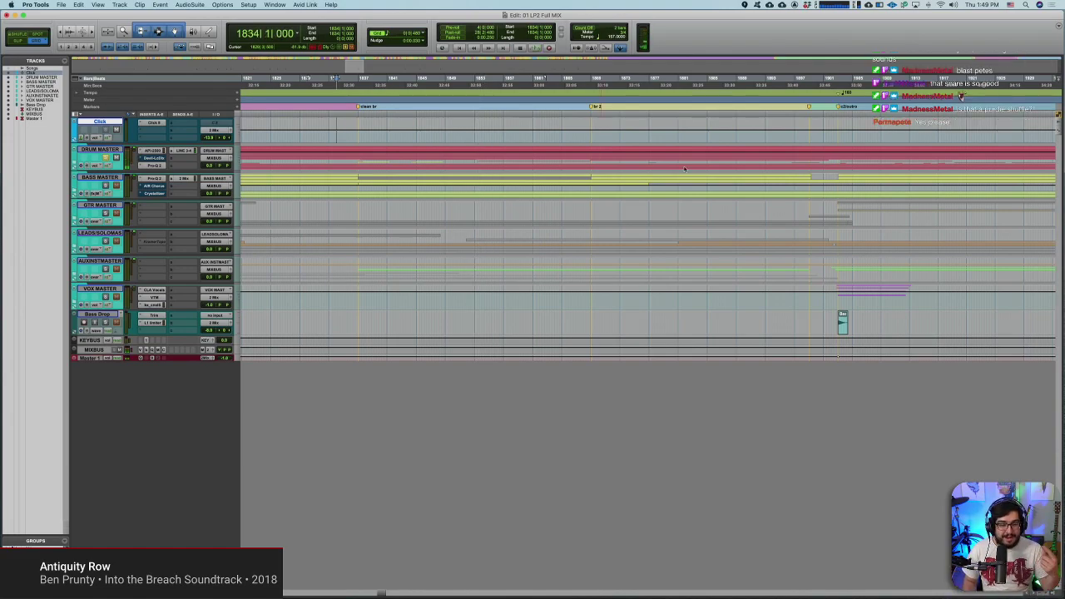
Step: Audition the soloed drums of an earlier song from the marker at bar 452, between Main Riff and v1
scroll(684, 166, right, 1)
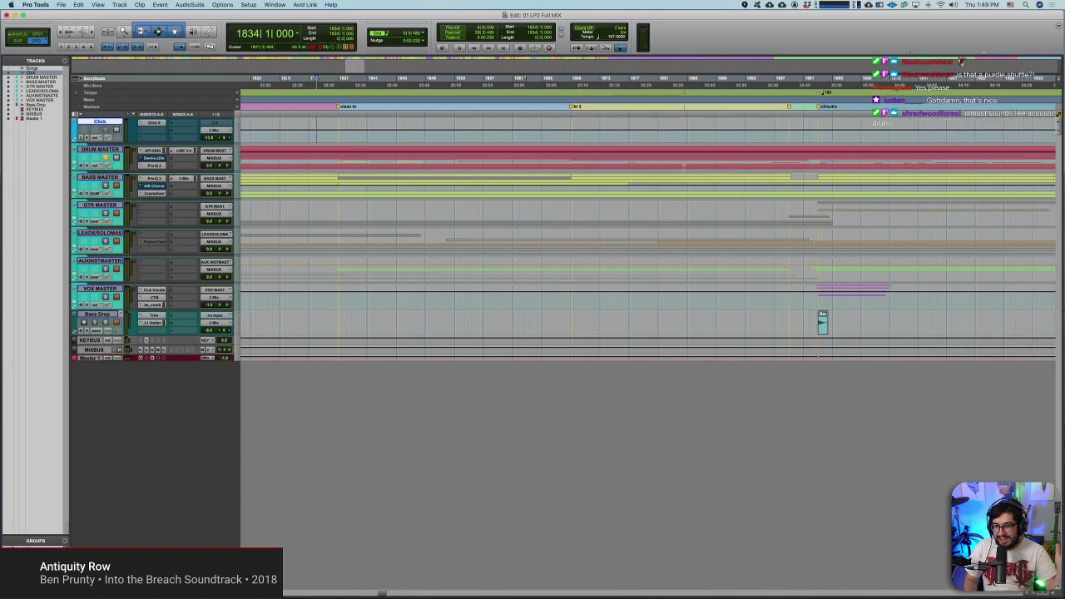
scroll(648, 207, right, 8)
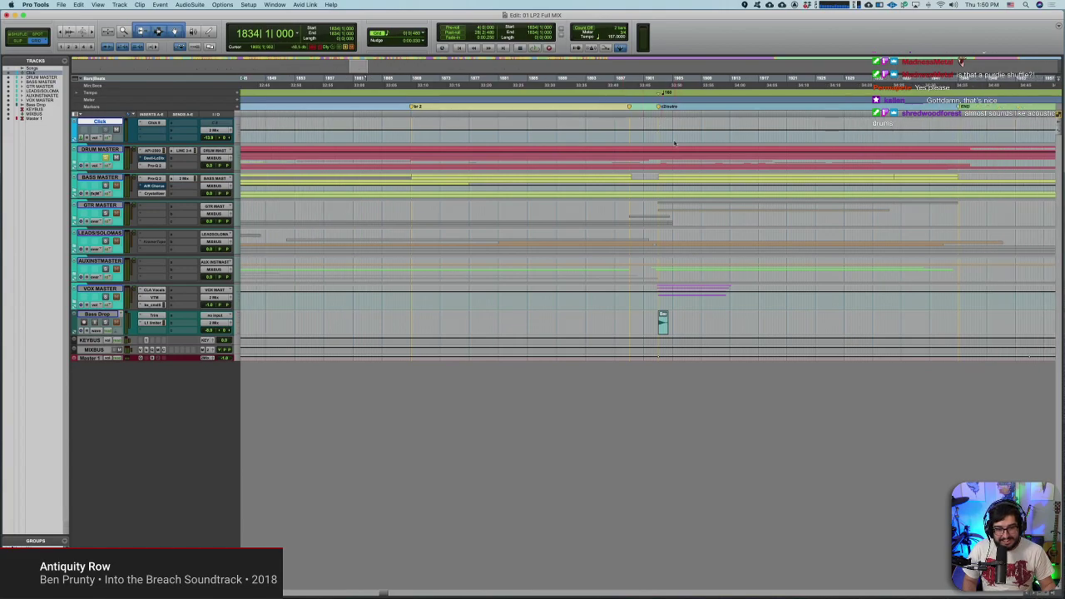
scroll(599, 205, down, 3)
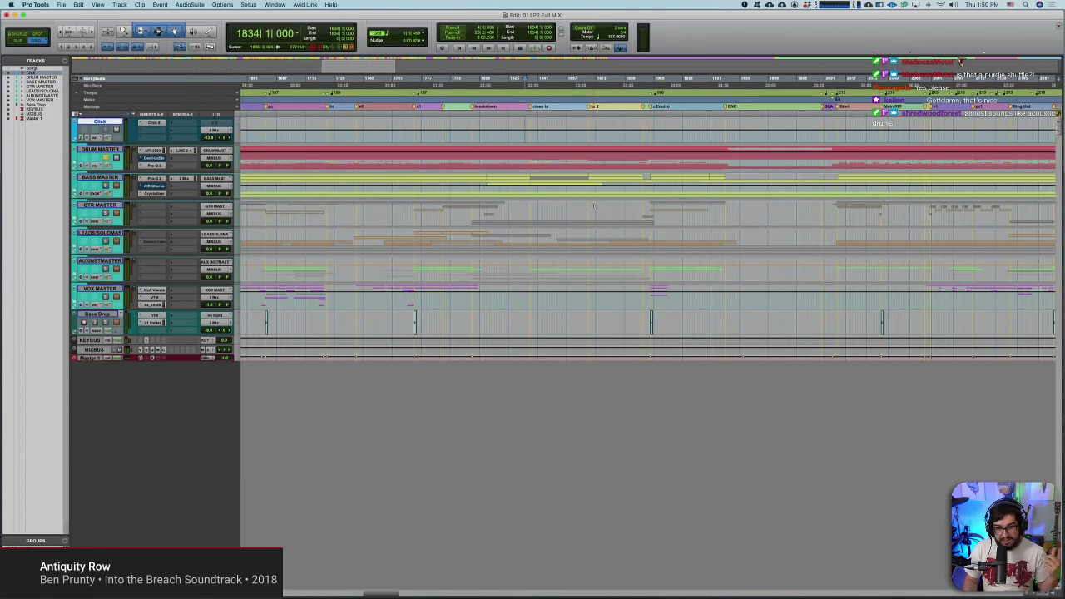
scroll(593, 206, left, 5)
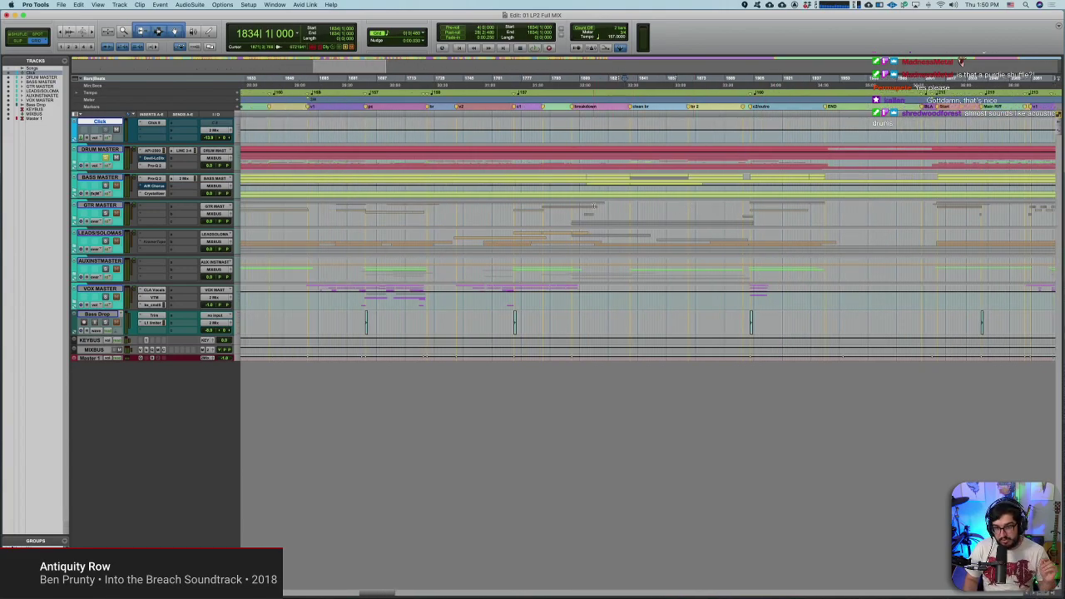
scroll(593, 206, left, 15)
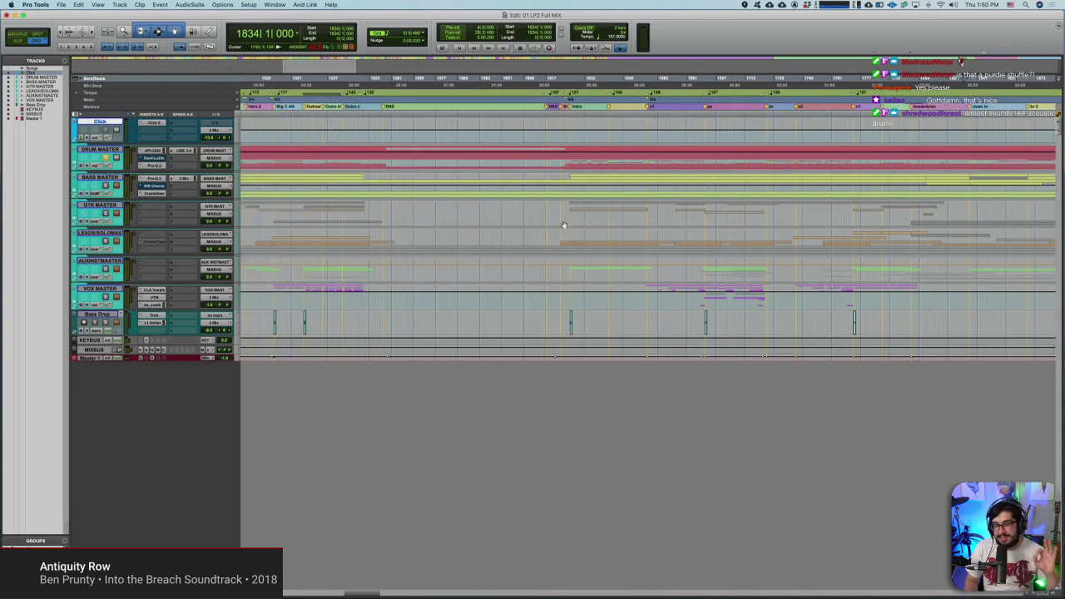
scroll(564, 224, left, 20)
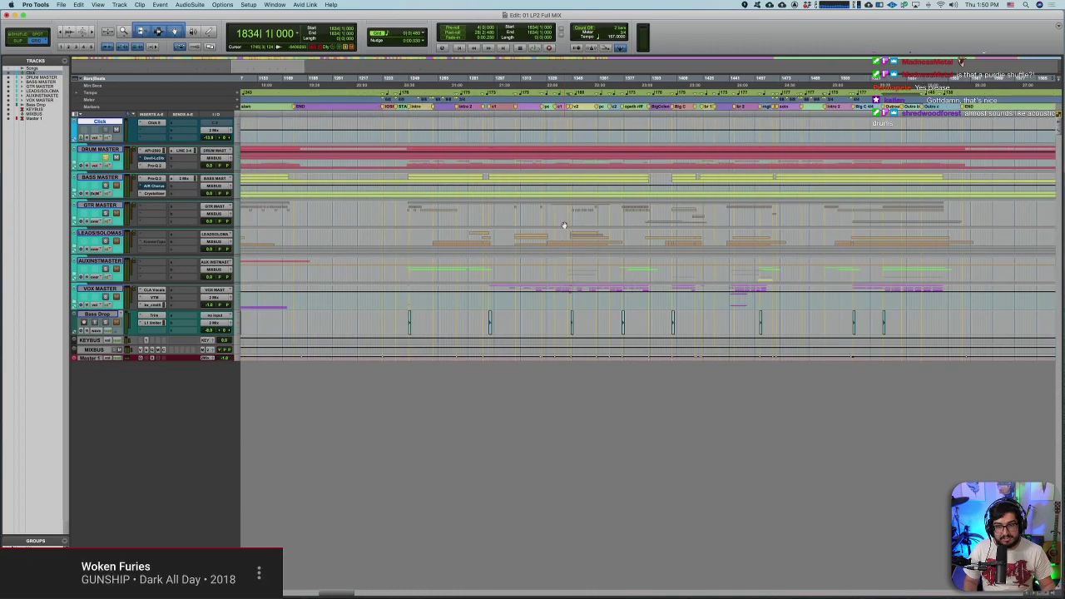
scroll(564, 224, left, 20)
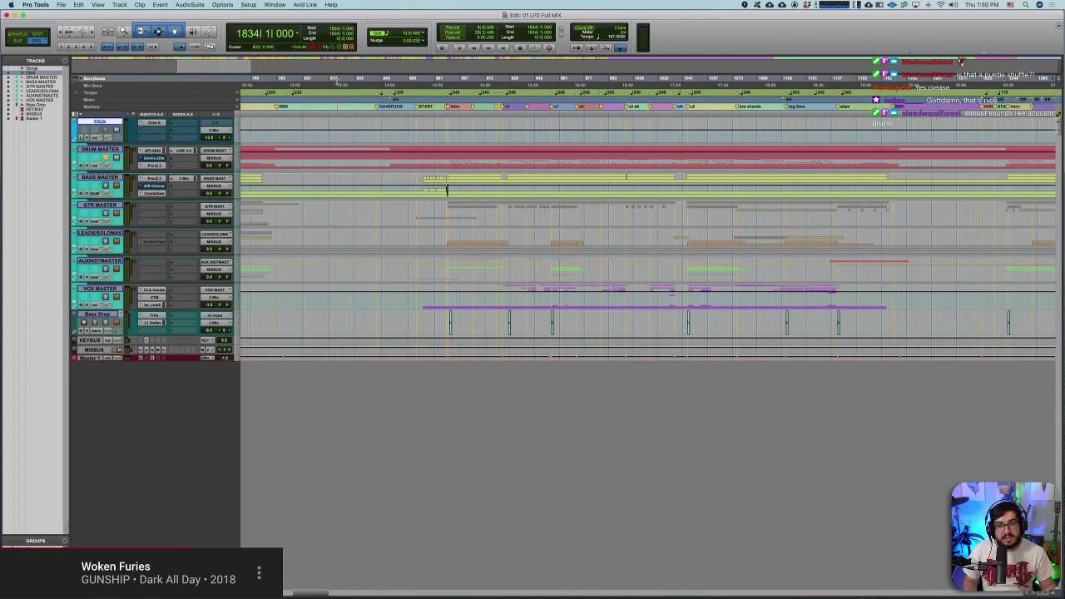
scroll(427, 181, left, 14)
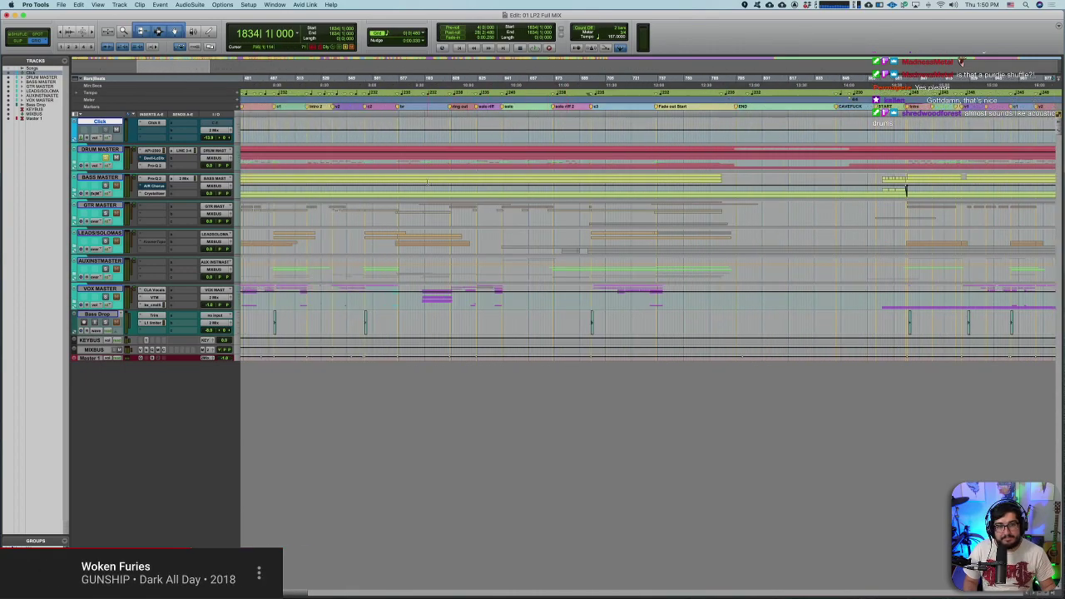
scroll(427, 181, left, 3)
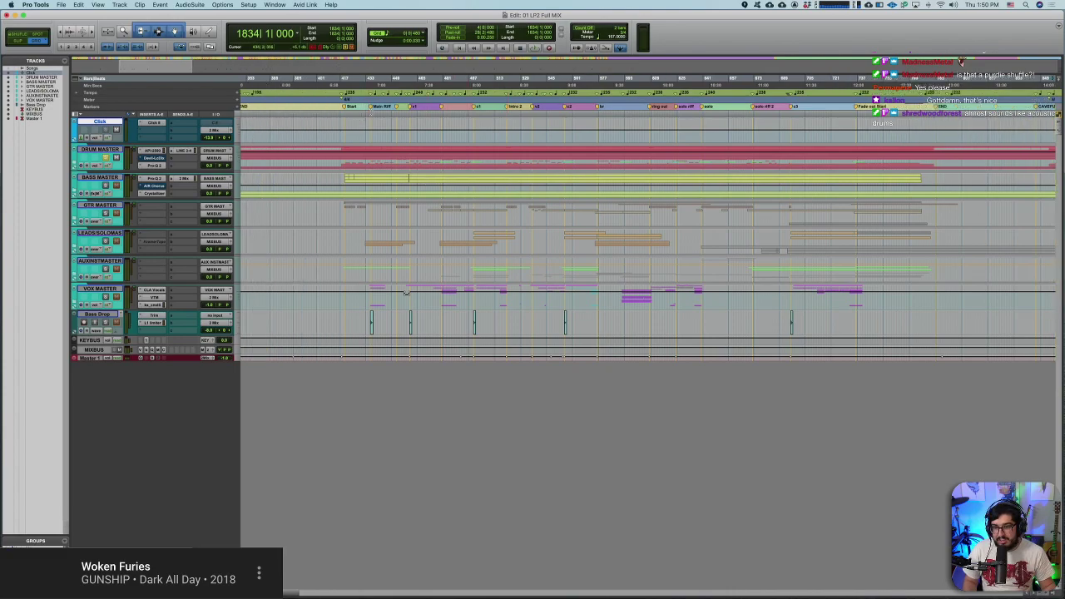
click(371, 111)
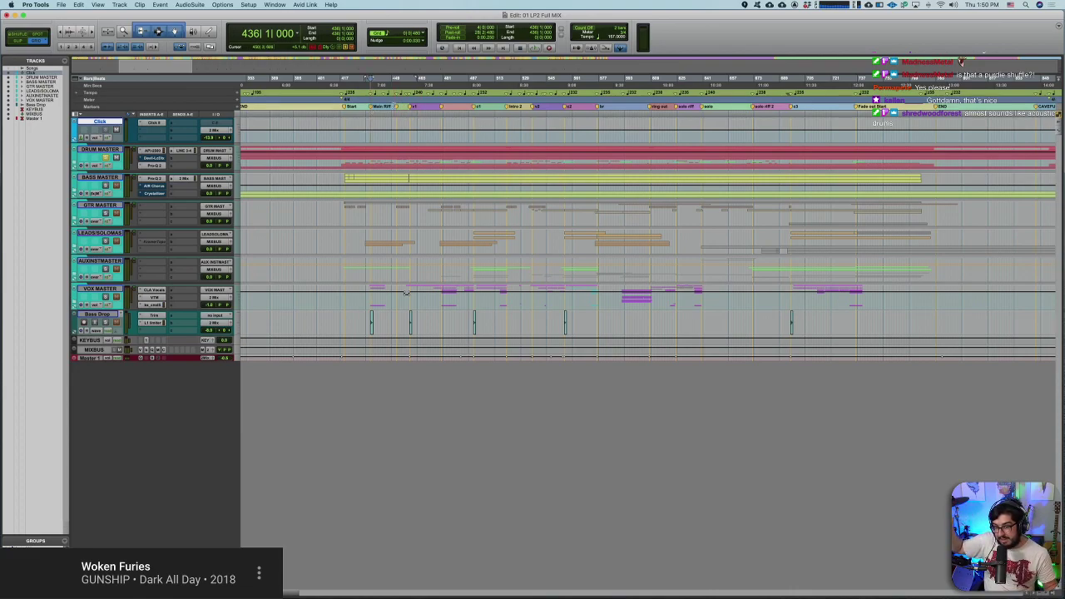
click(397, 108)
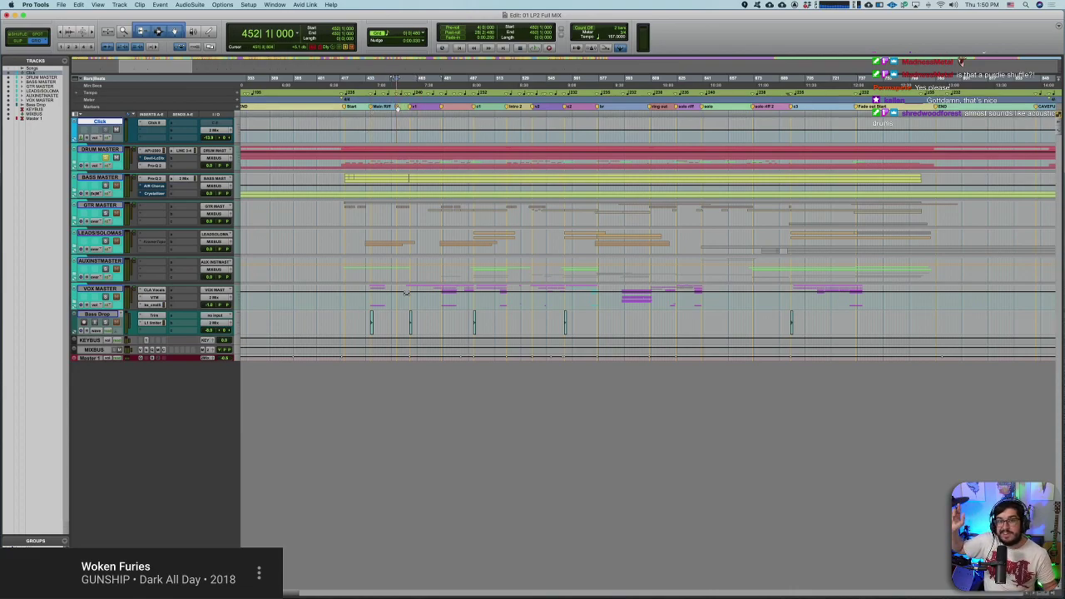
key(space)
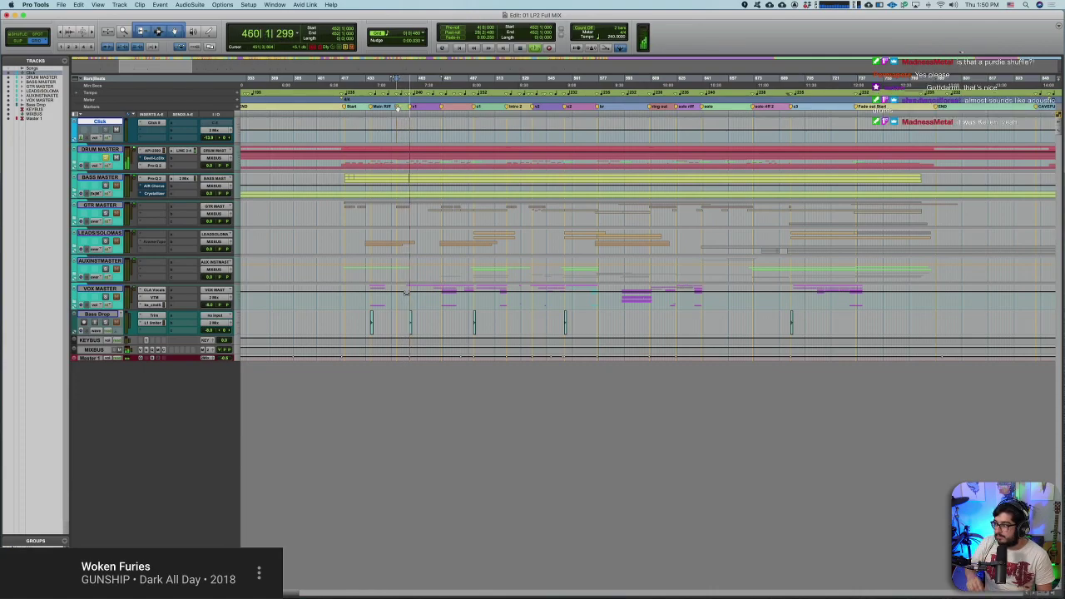
key(space)
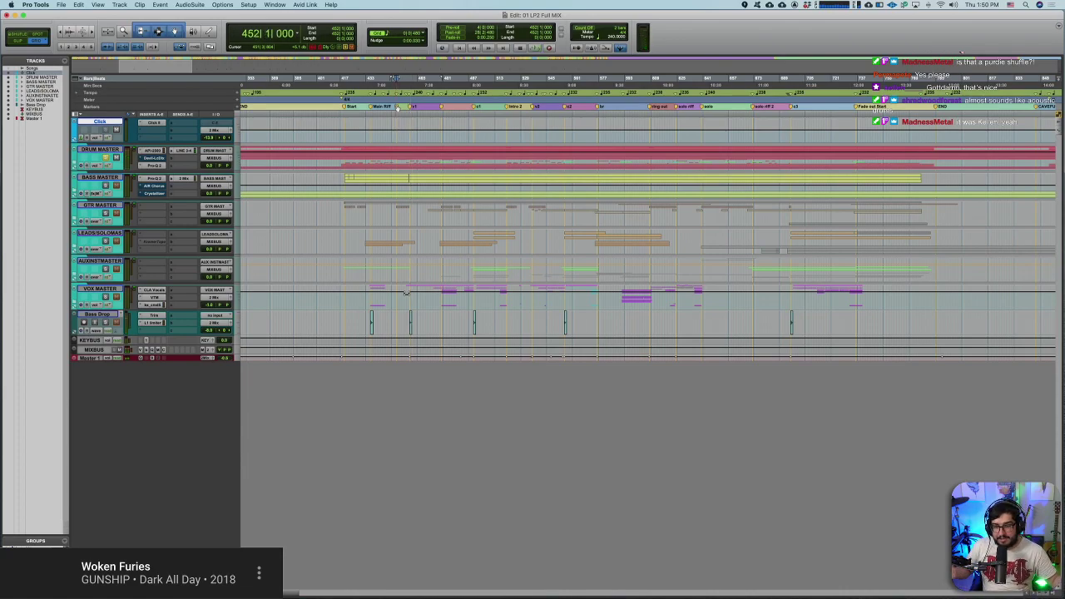
Step: Audition the soloed drums from the Main Riff marker at bar 2044
drag(405, 293, 937, 293)
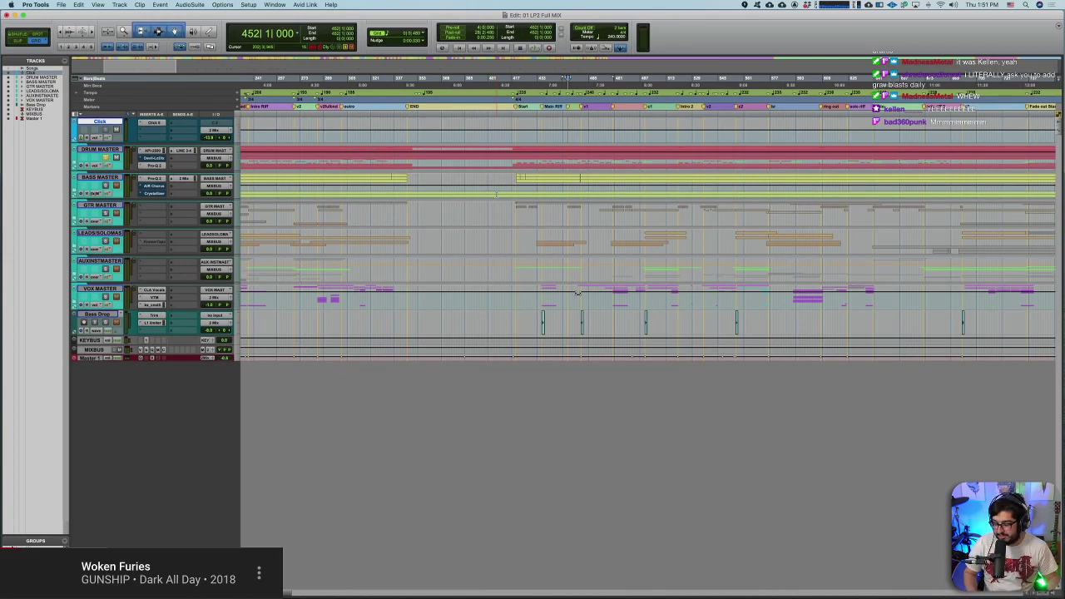
scroll(579, 293, right, 15)
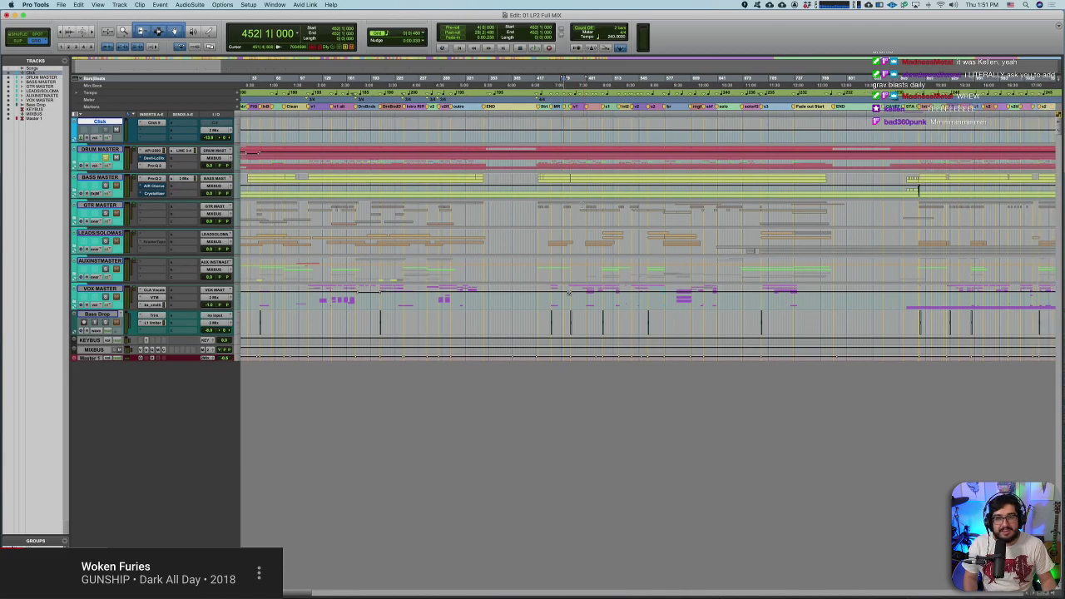
scroll(579, 202, right, 15)
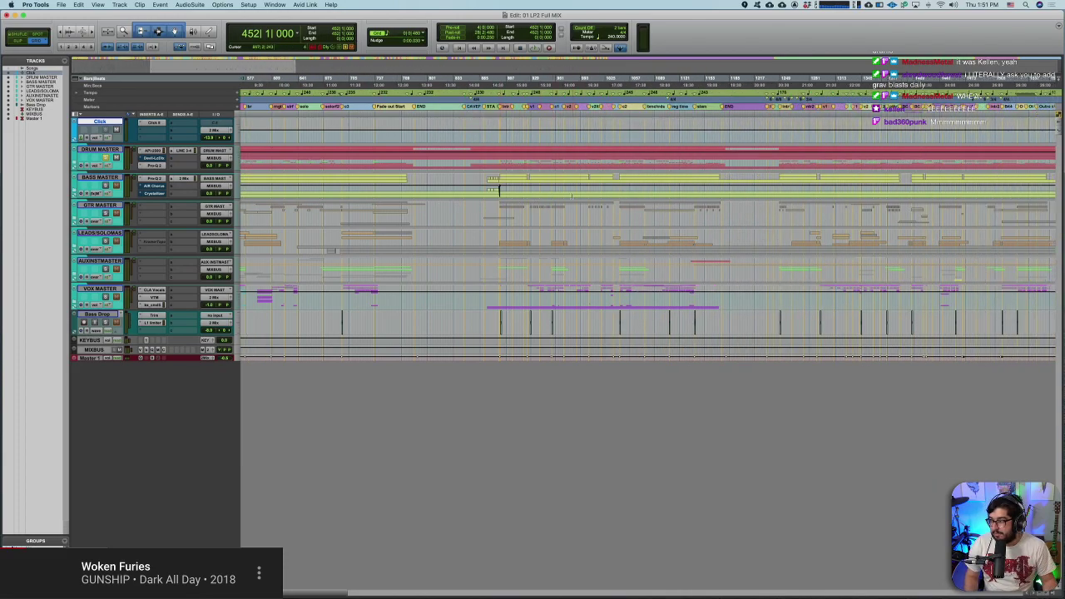
scroll(579, 210, right, 20)
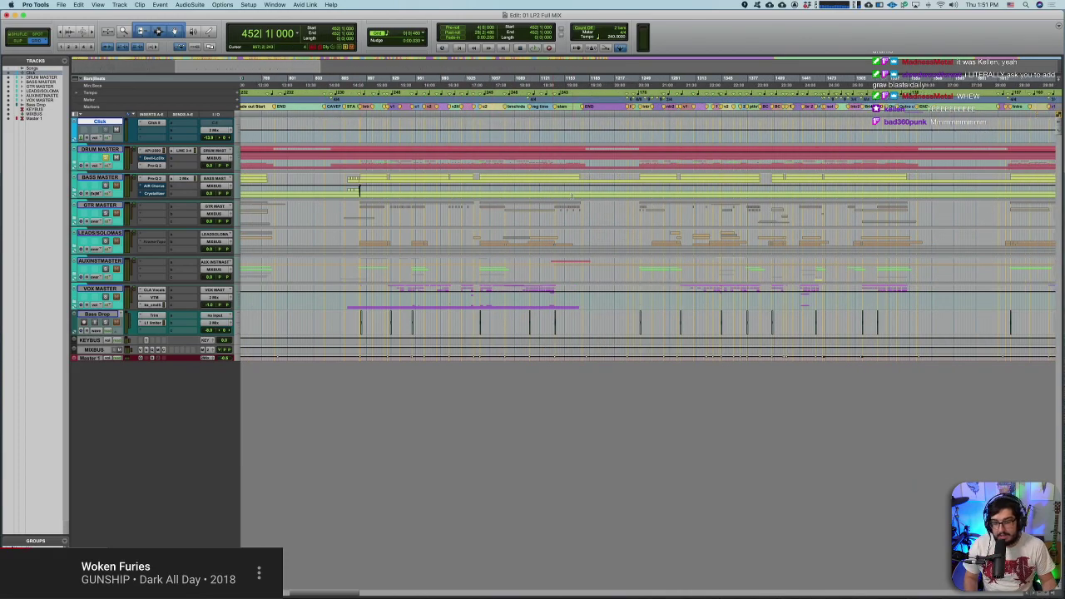
scroll(580, 210, right, 10)
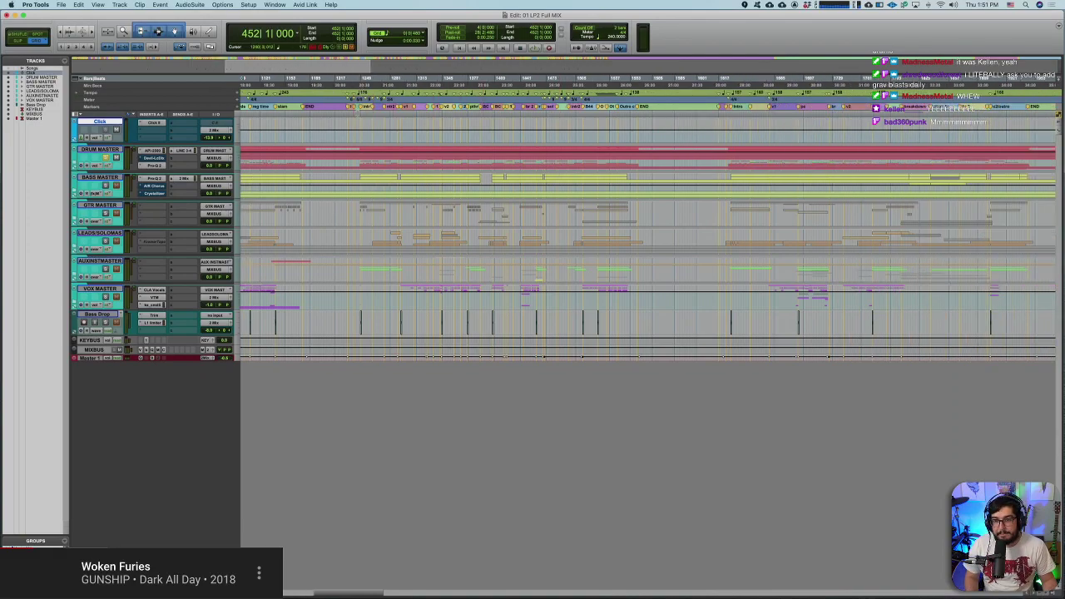
scroll(580, 209, right, 10)
scroll(697, 138, right, 10)
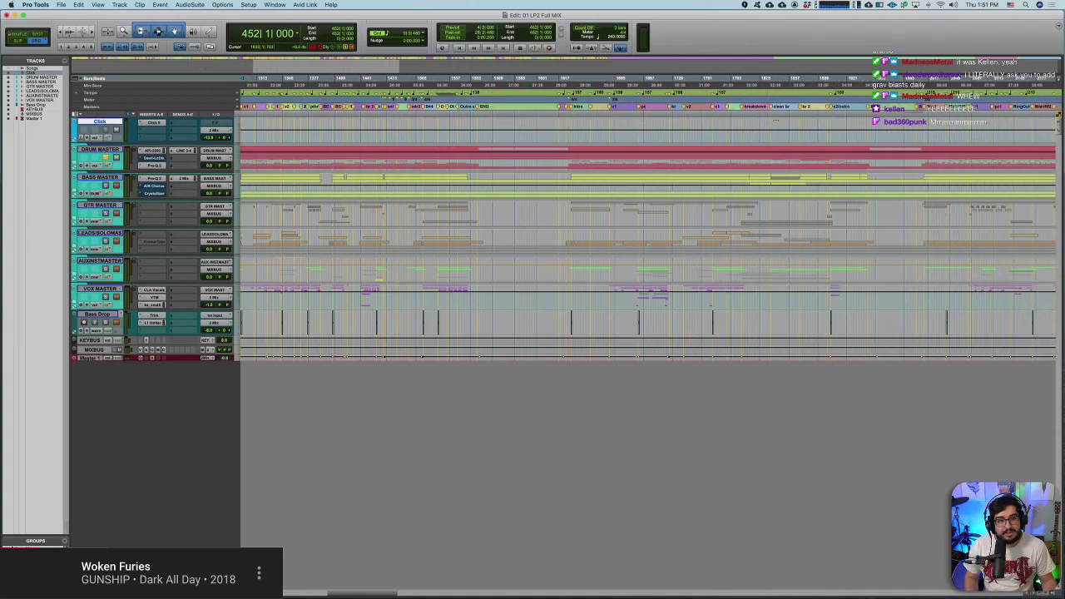
scroll(697, 139, right, 10)
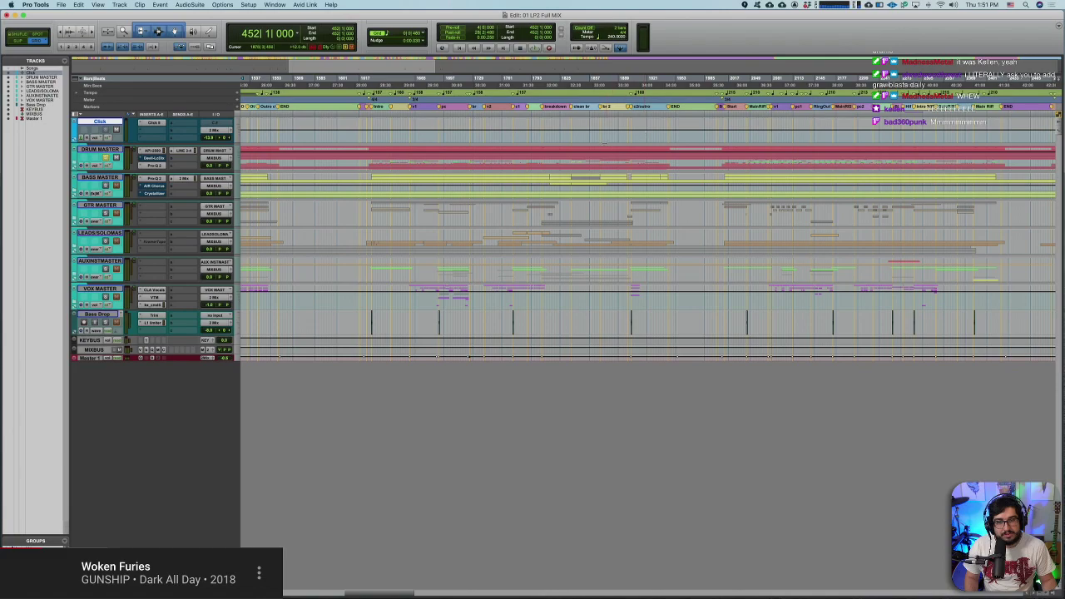
scroll(603, 139, right, 5)
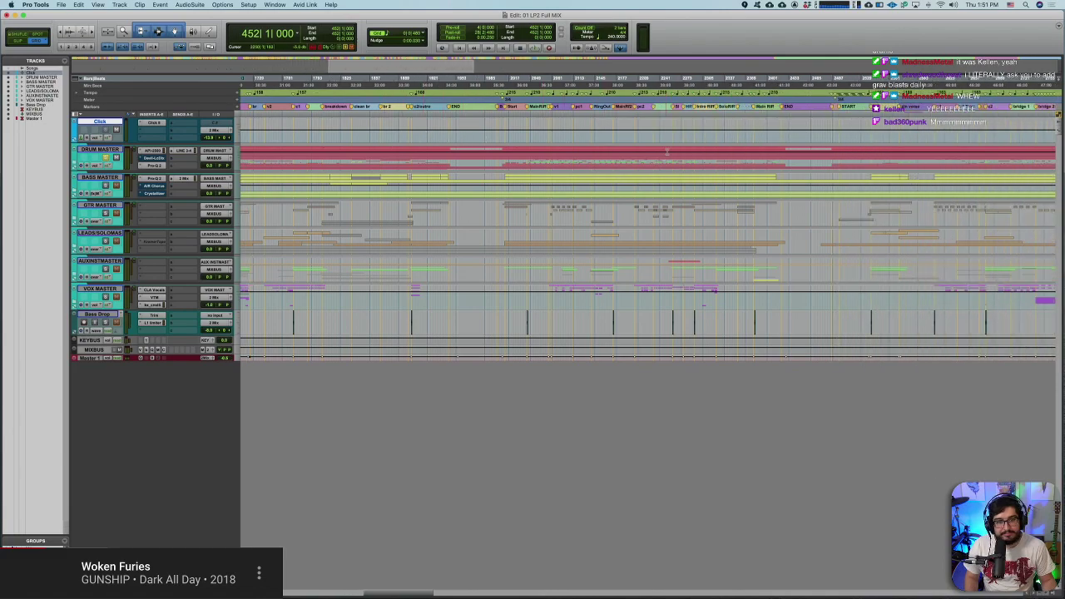
scroll(666, 149, right, 5)
scroll(661, 150, right, 8)
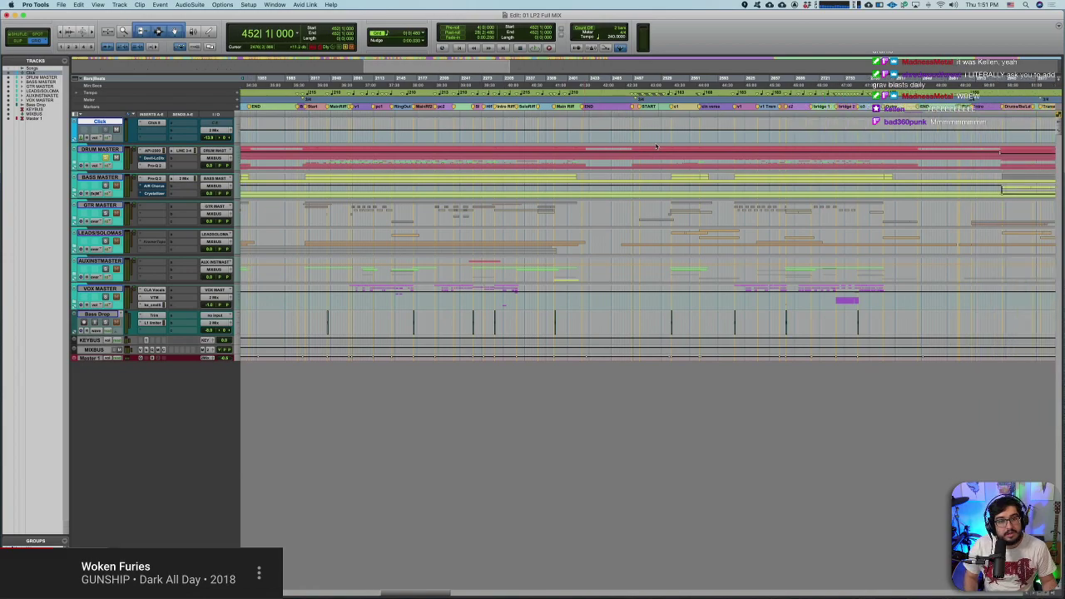
scroll(656, 147, left, 6)
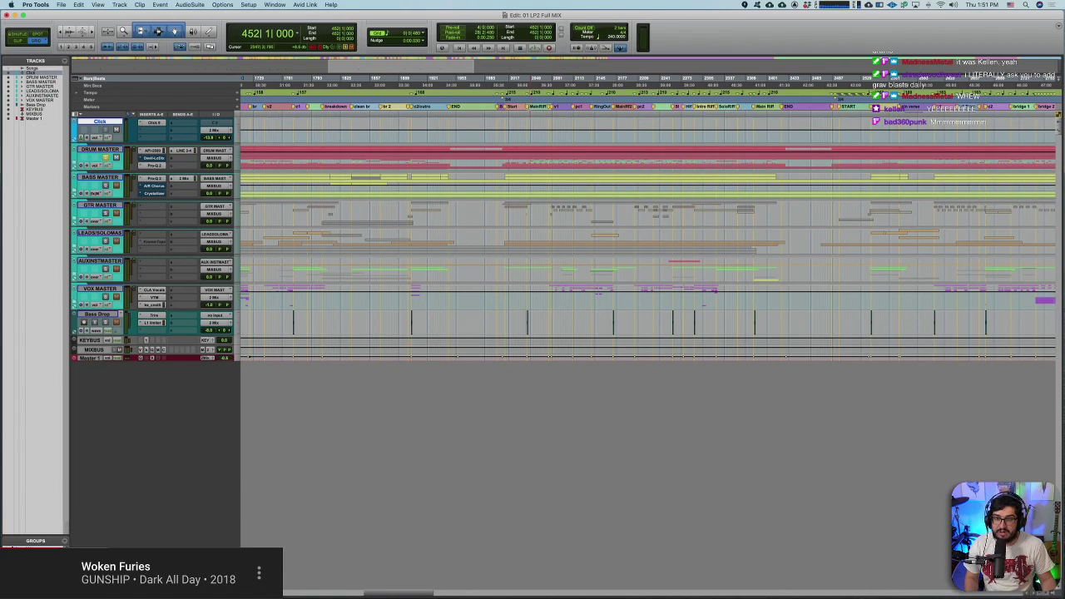
click(529, 110)
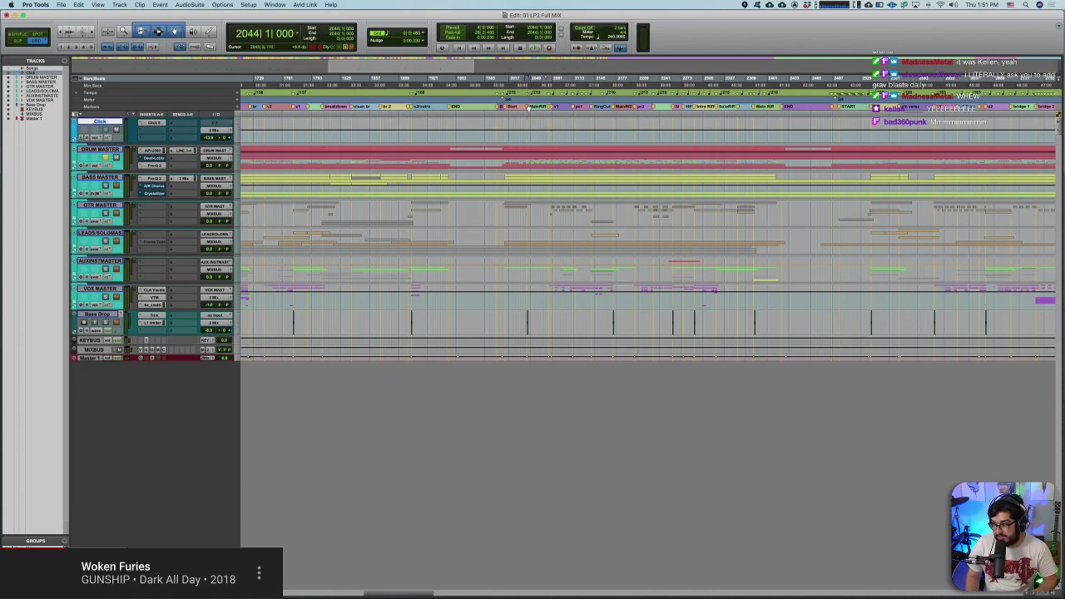
key(space)
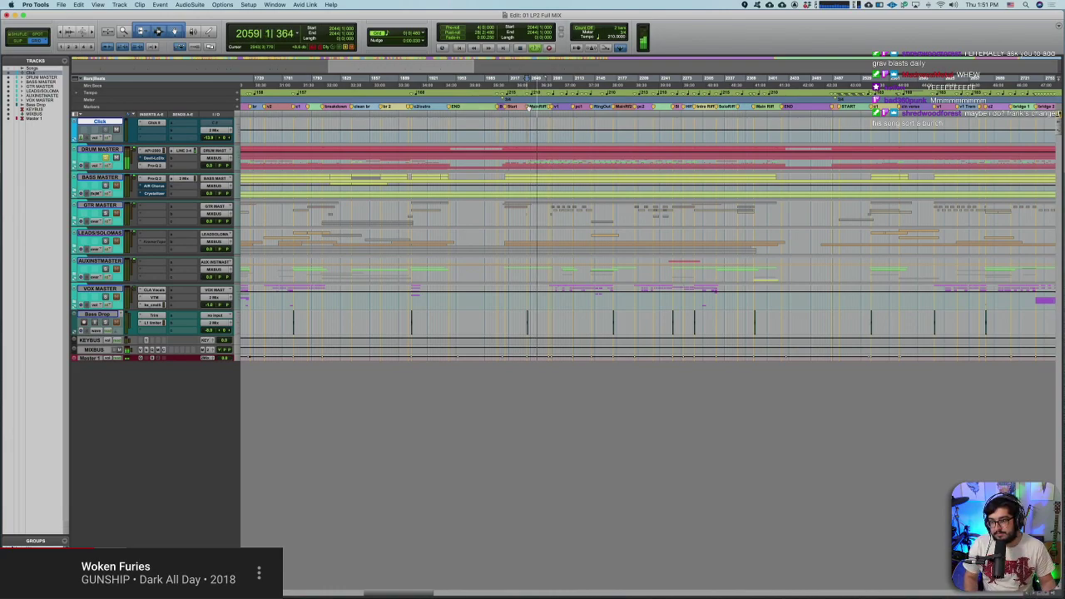
key(space)
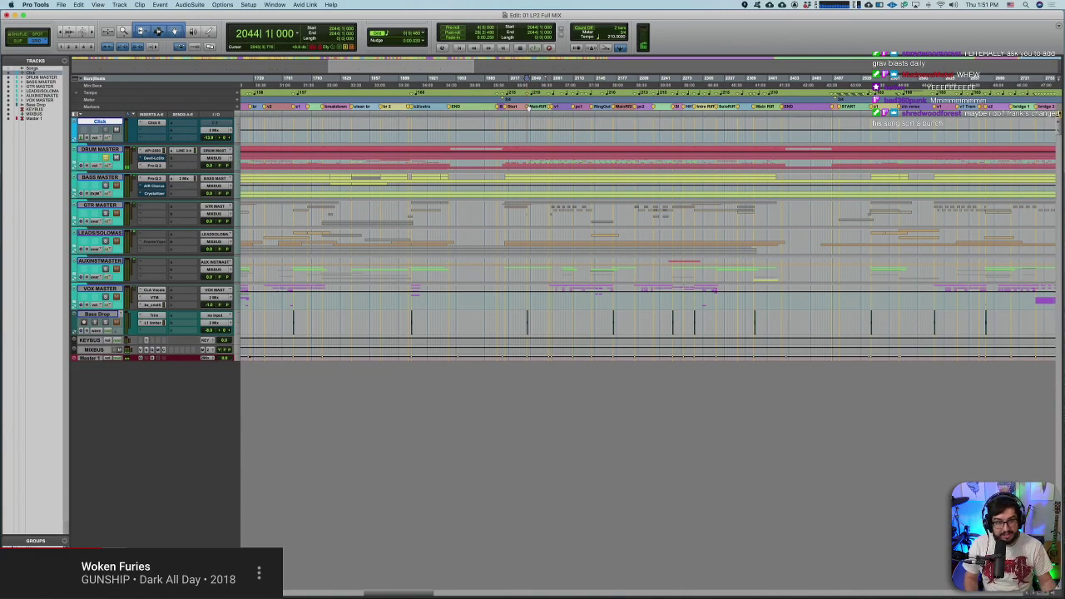
Step: Audition the soloed drums from bar 2662, shortly after the v1 Trem marker, following playback into the section
scroll(703, 181, left, 10)
scroll(705, 181, left, 6)
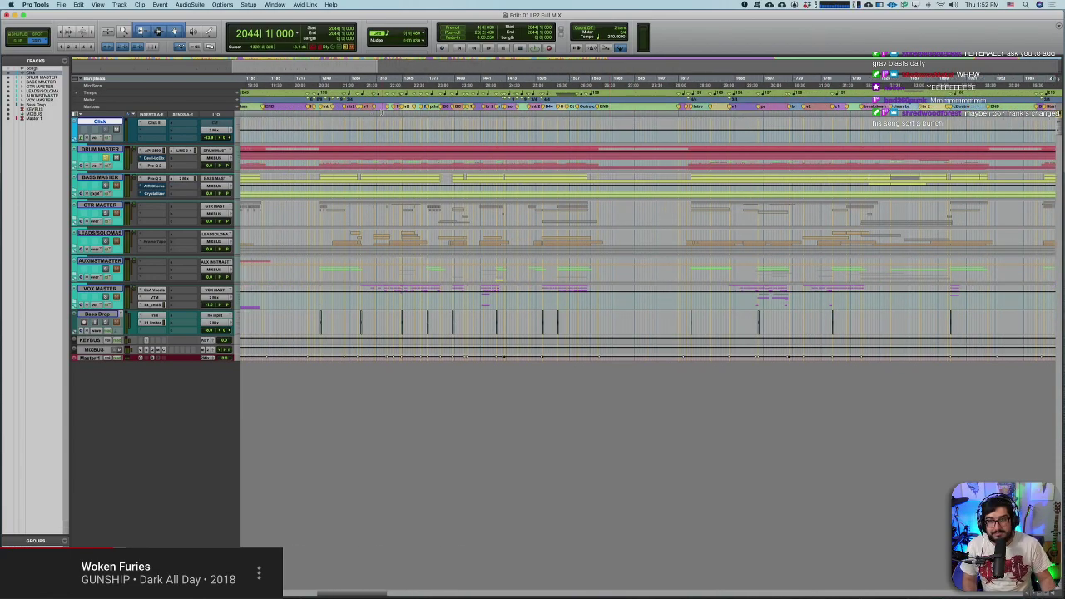
click(358, 131)
scroll(624, 305, right, 10)
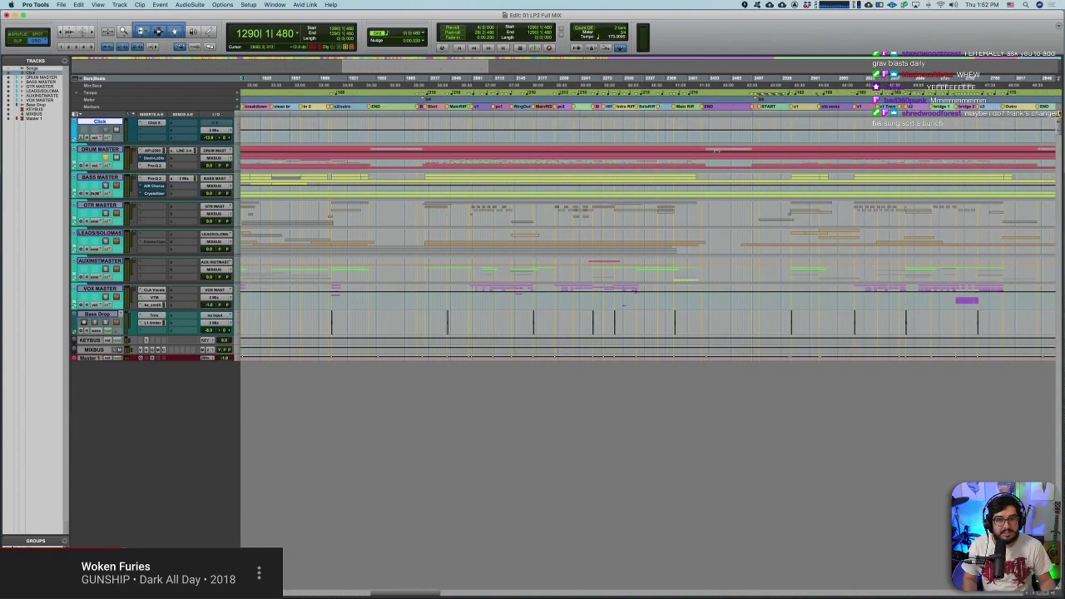
scroll(846, 133, right, 3)
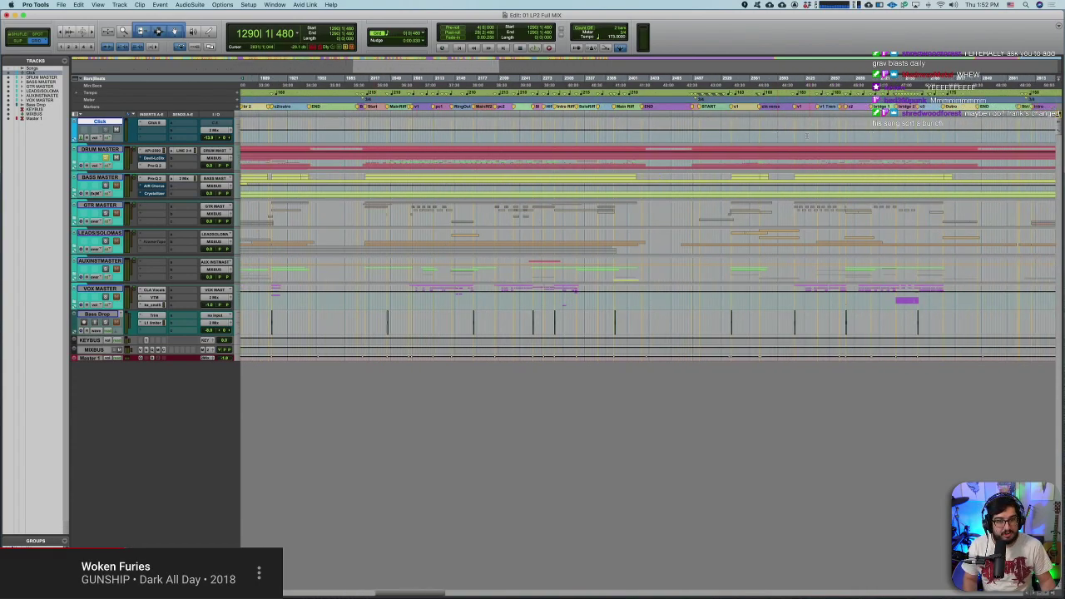
scroll(812, 140, right, 2)
click(794, 138)
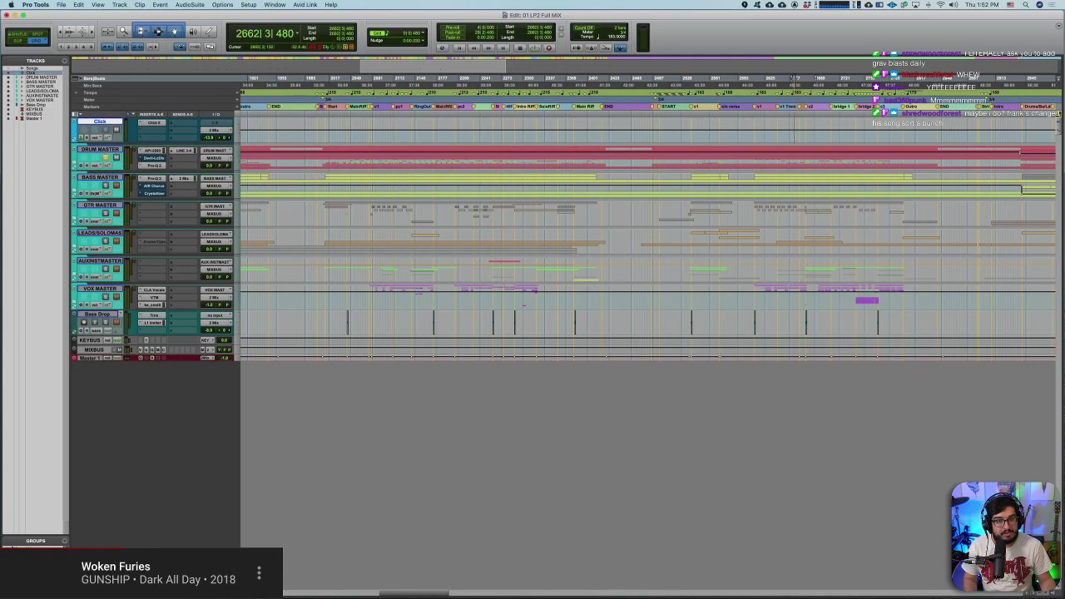
key(space)
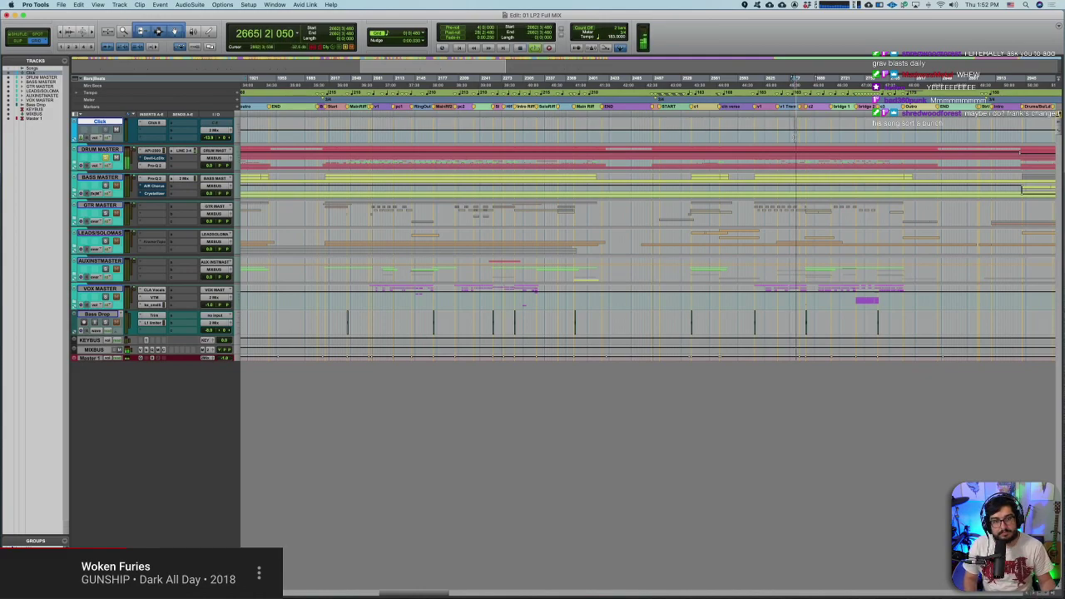
scroll(794, 137, right, 15)
key(r)
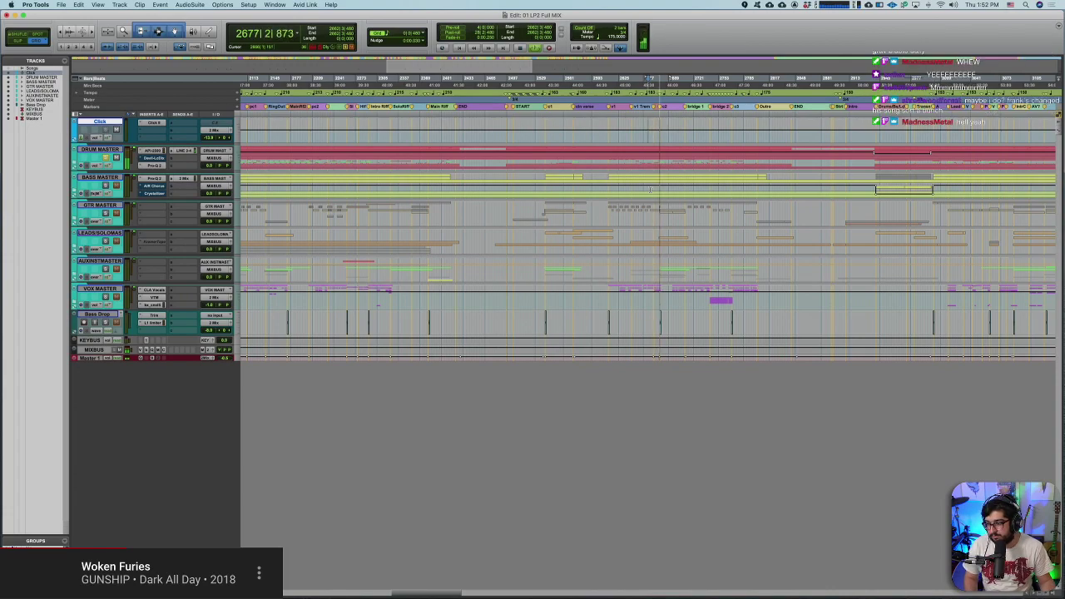
key(space)
Step: Audition the soloed BASS MASTER track in a later song from bar 3045, just after the Lead marker
scroll(649, 187, right, 10)
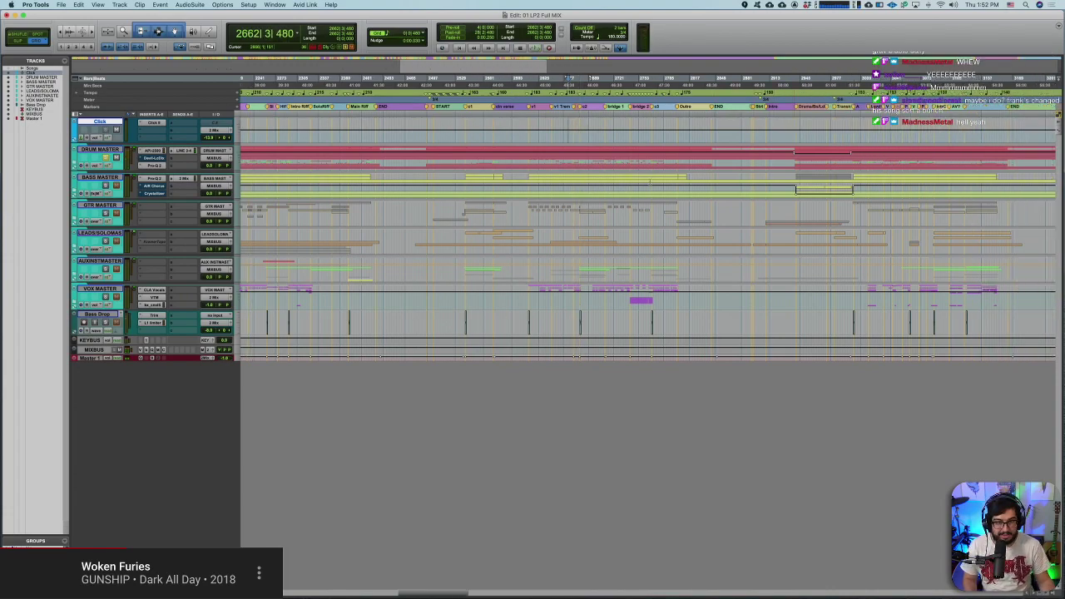
scroll(649, 181, right, 10)
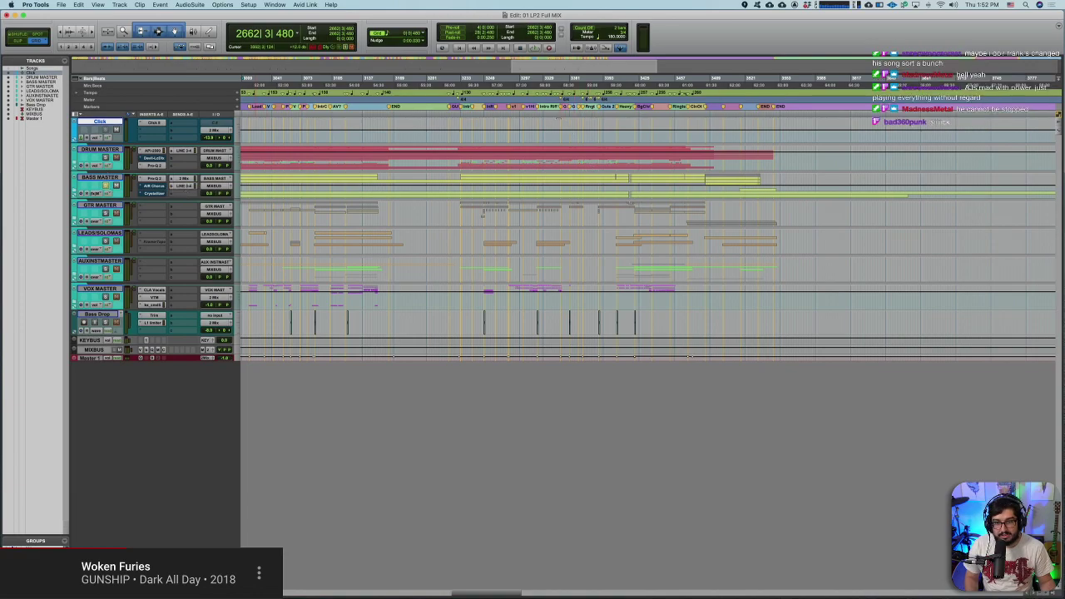
scroll(271, 152, left, 3)
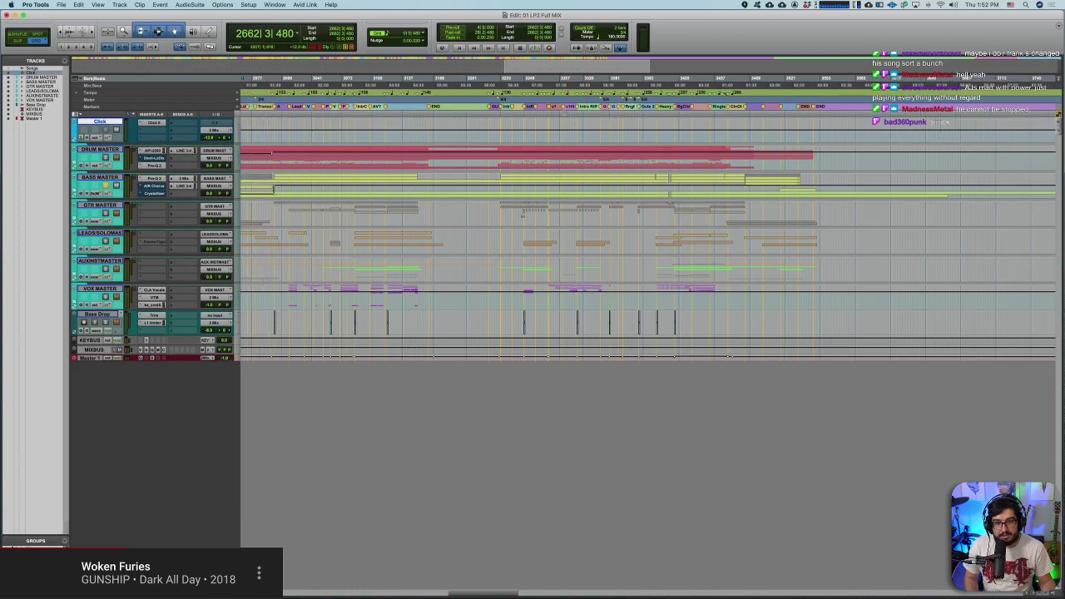
scroll(270, 154, left, 8)
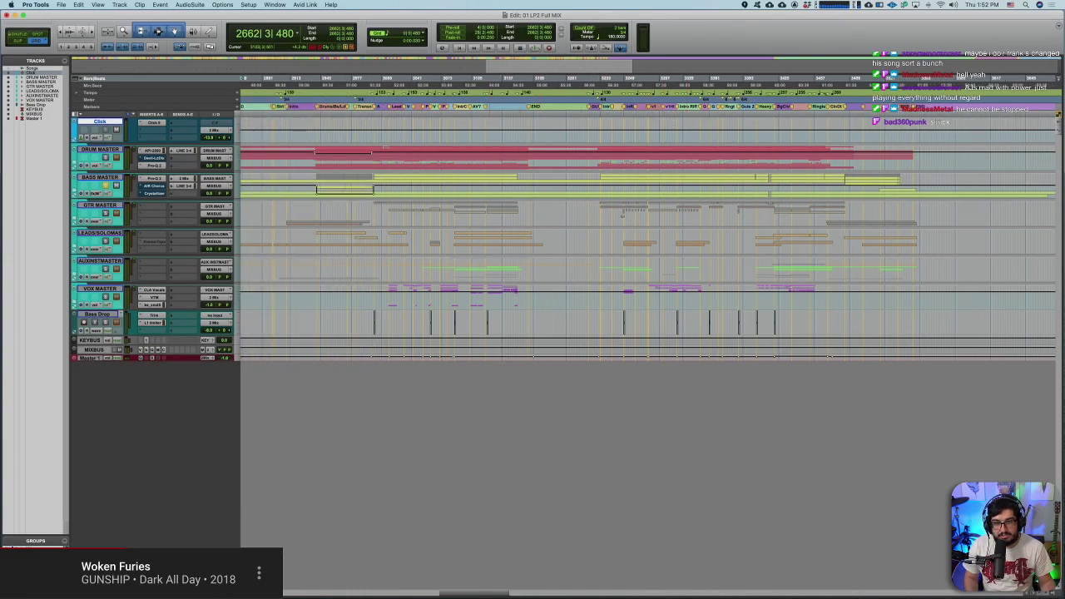
click(415, 153)
click(415, 153)
key(space)
key(space)
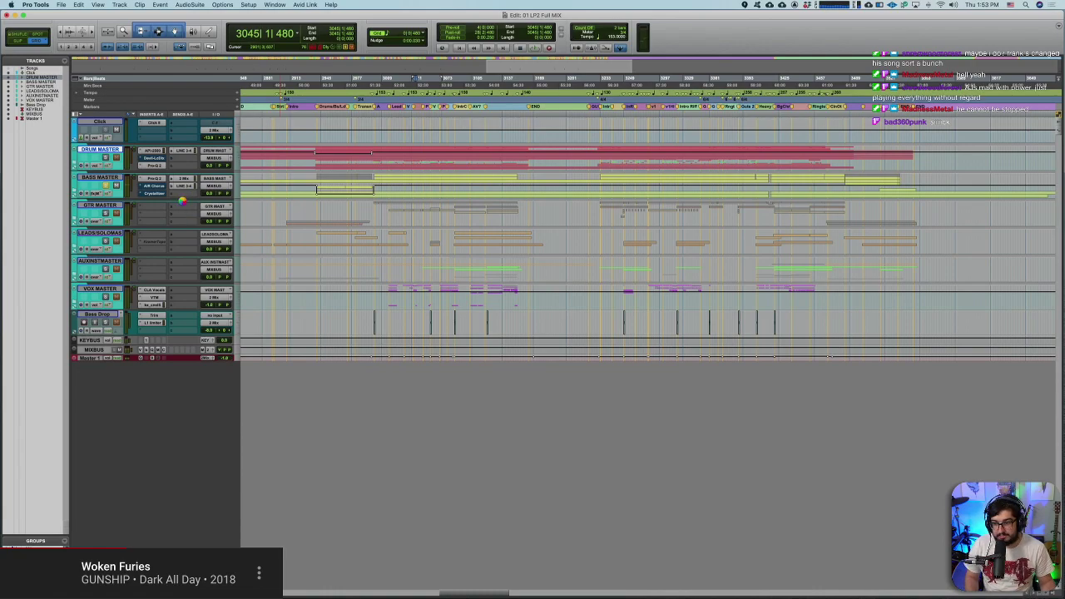
Step: Copy the bass master's LINE 3-4 send to GTR MASTER and audition the soloed guitars from bar 248
drag(187, 193, 184, 209)
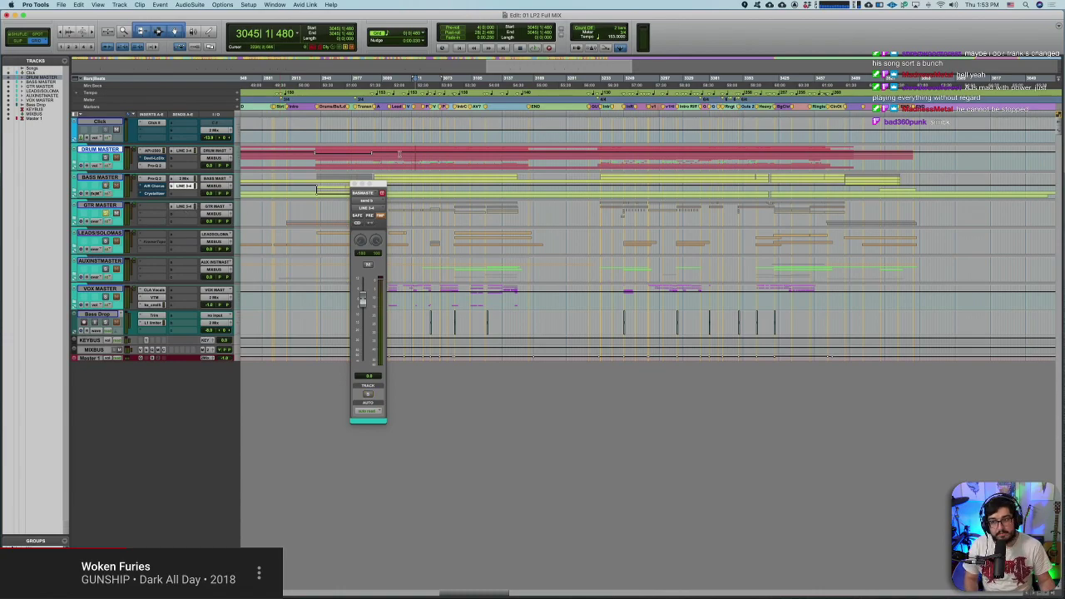
scroll(669, 201, left, 10)
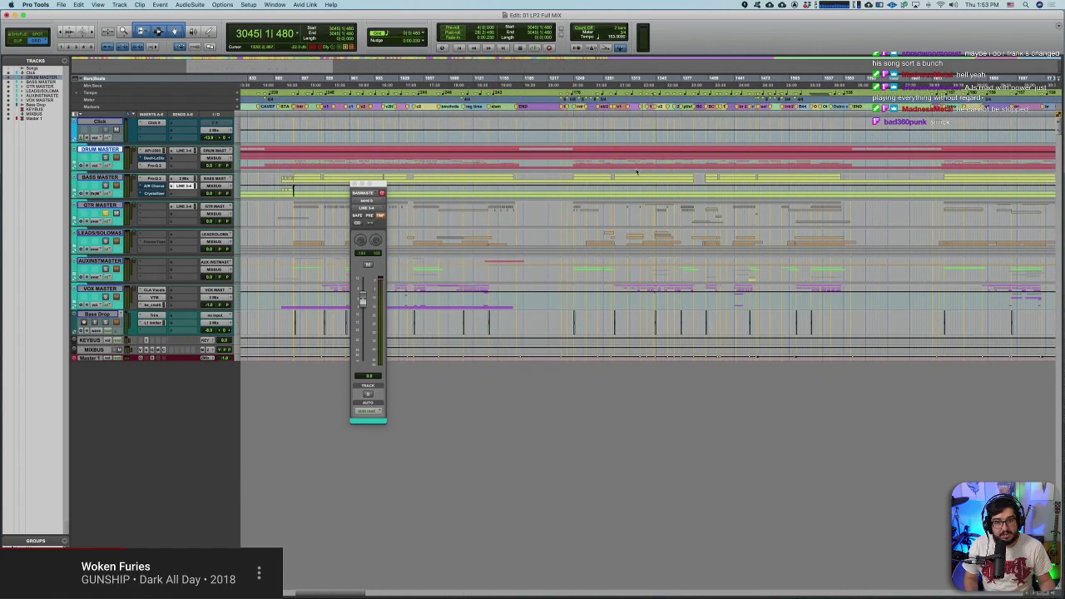
scroll(824, 227, right, 6)
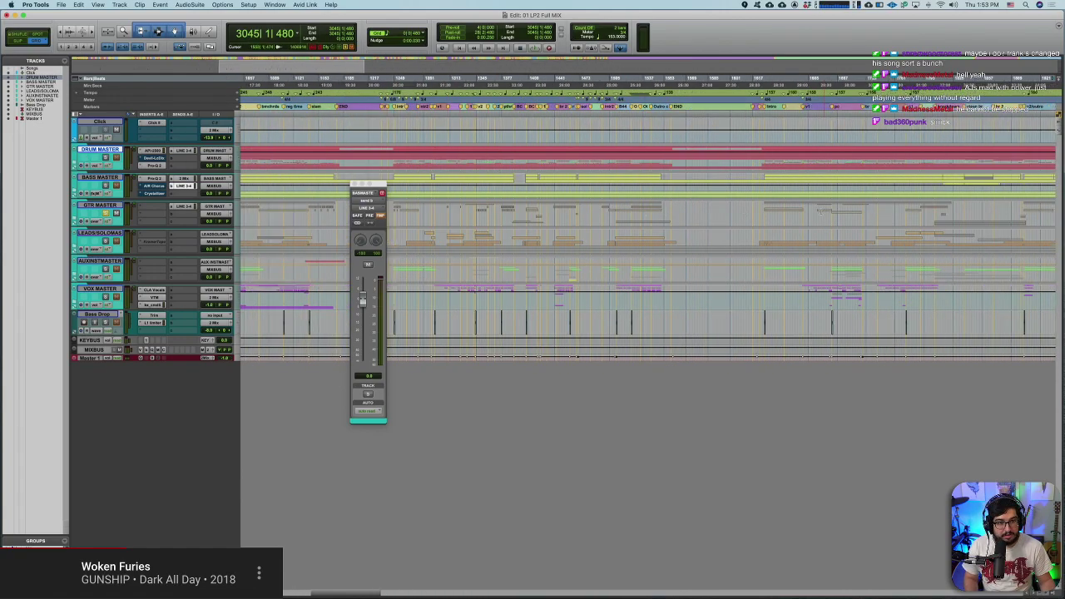
scroll(825, 227, left, 20)
click(432, 155)
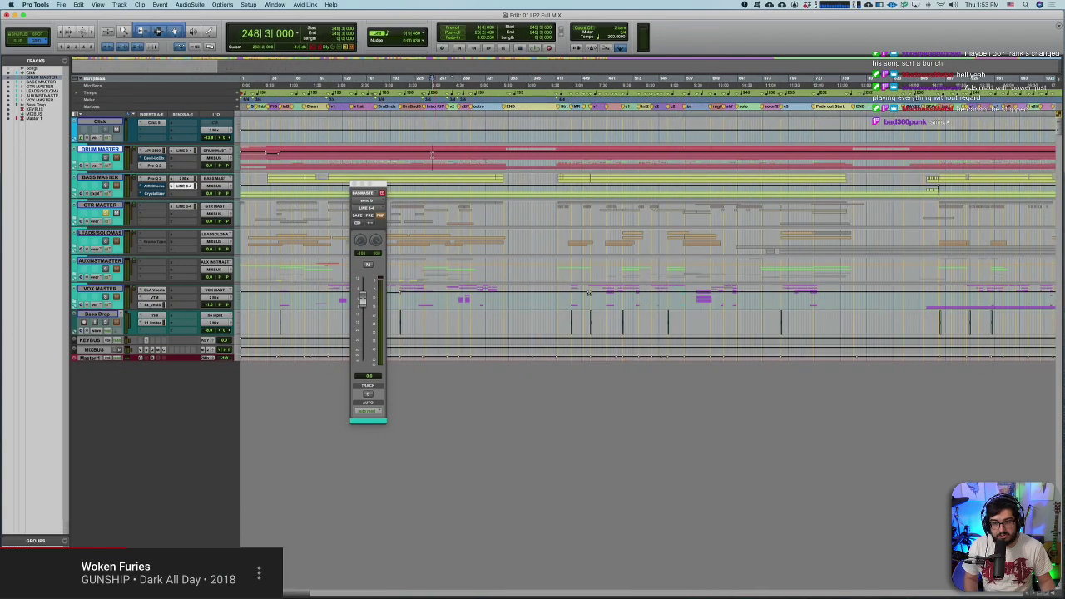
key(space)
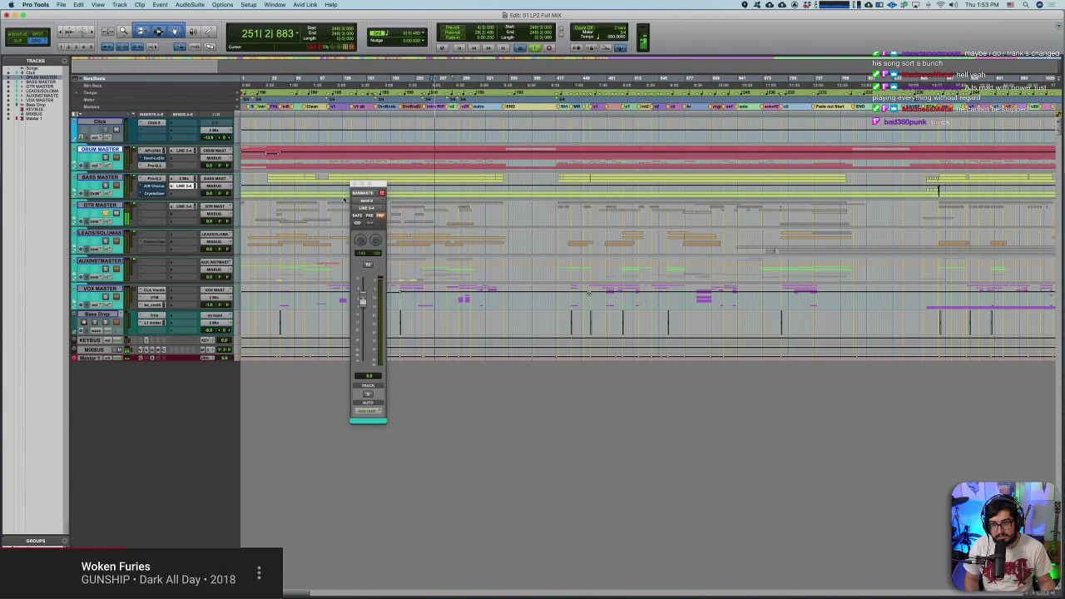
key(space)
Step: Audition the soloed LEADS/SOLO master from bar 1649, just before the v1 marker
scroll(409, 293, right, 5)
scroll(408, 292, right, 5)
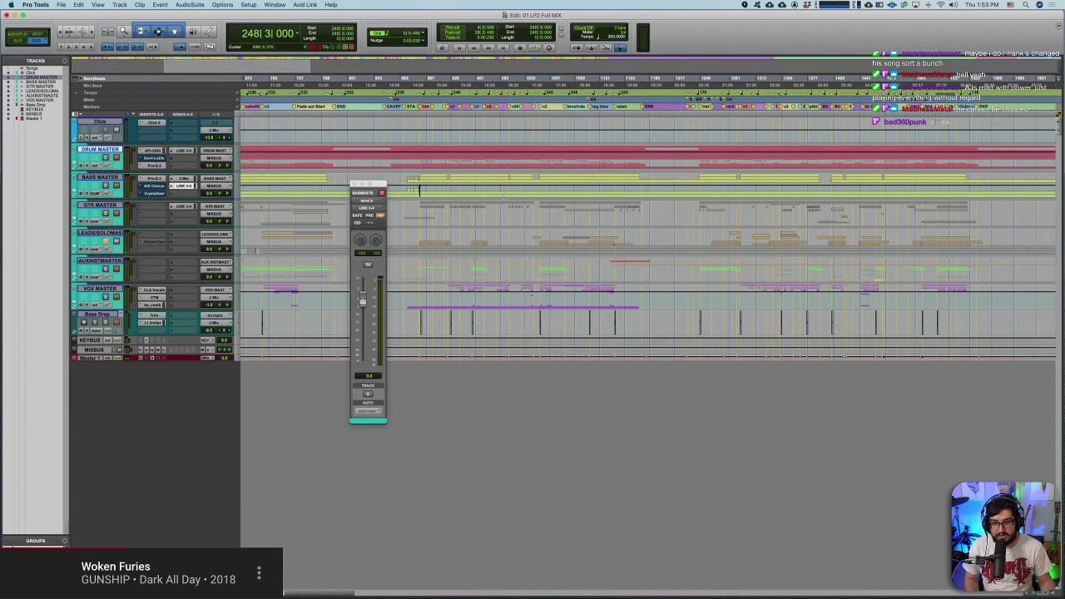
scroll(582, 250, right, 5)
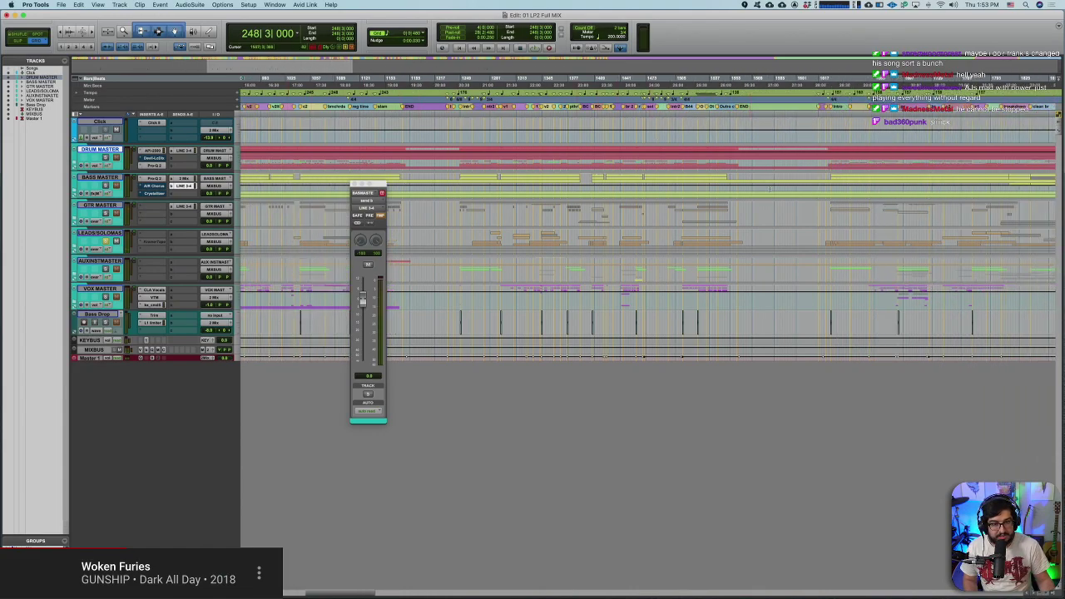
scroll(648, 158, right, 5)
click(637, 158)
key(space)
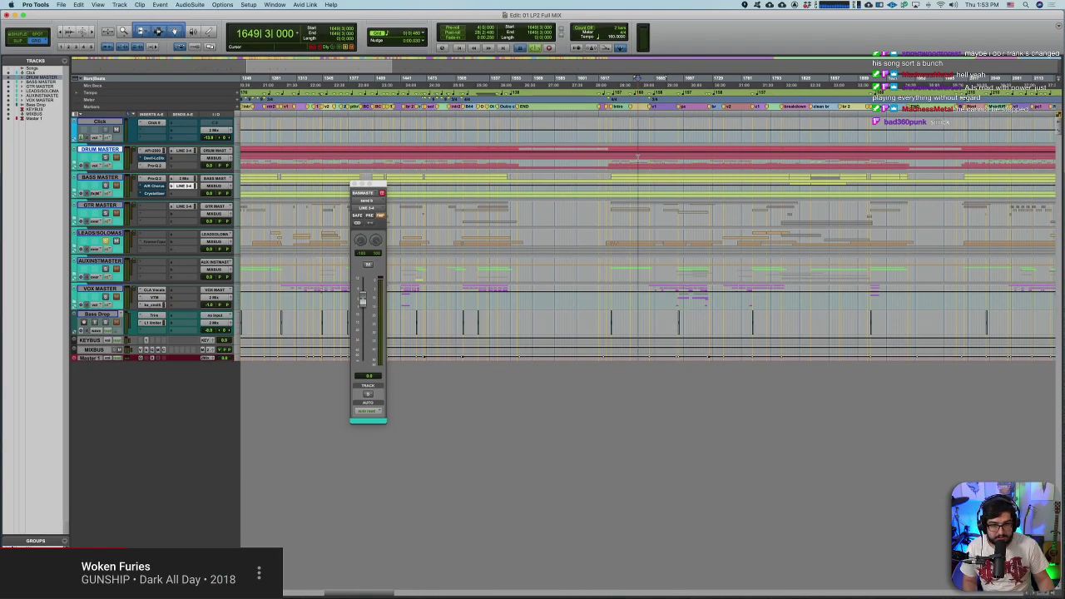
key(space)
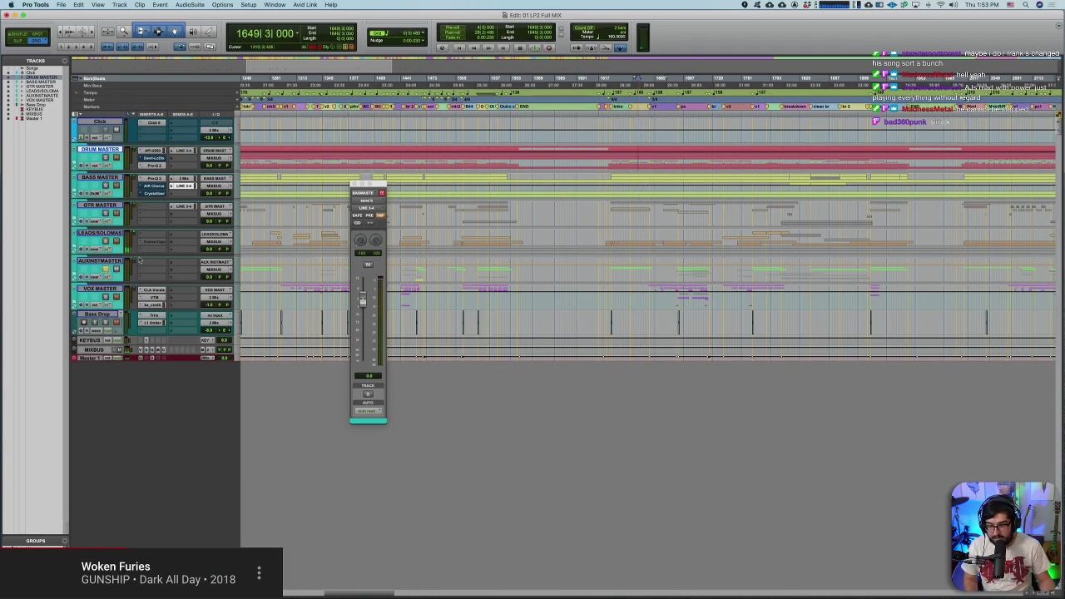
Step: Audition the soloed auxiliary instruments master from bar 2153, near the RingOut marker
scroll(667, 174, right, 10)
scroll(667, 175, right, 2)
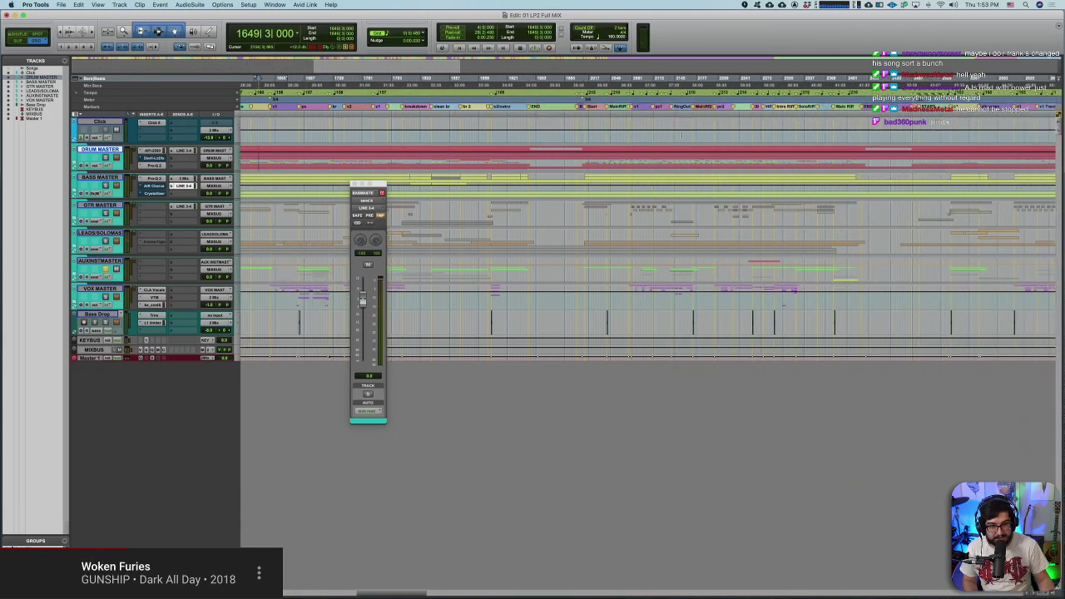
click(680, 156)
key(space)
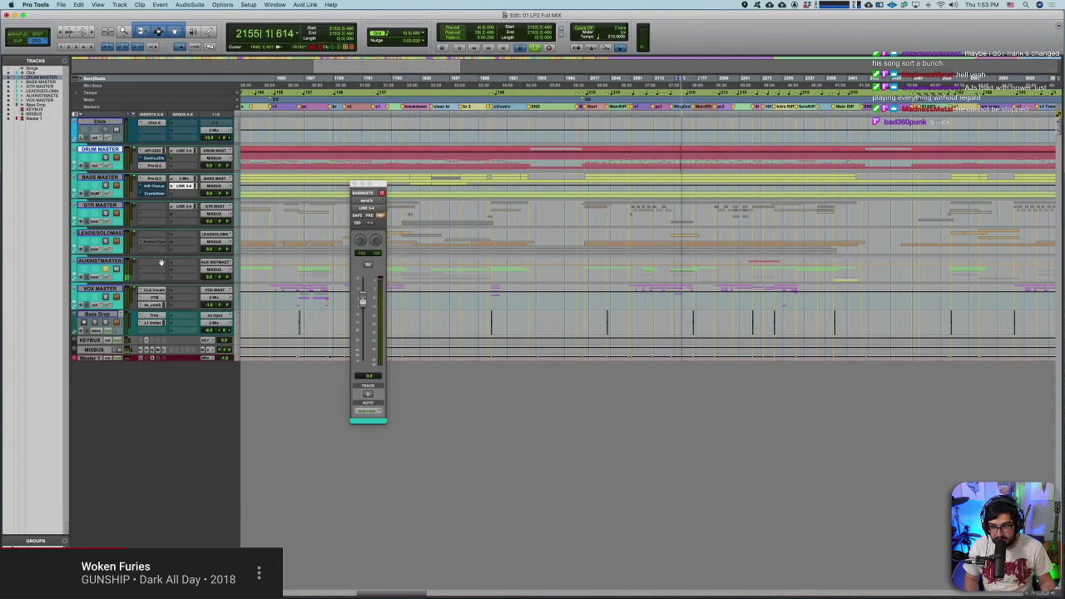
key(space)
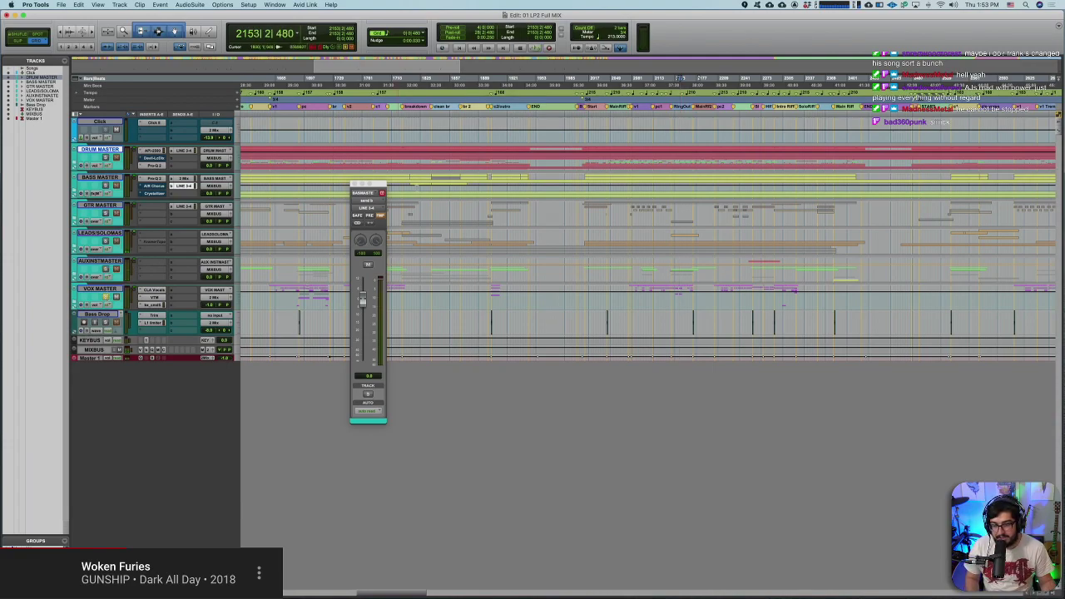
Step: Audition the soloed VOX MASTER from bar 1708, shortly after the pc marker
click(315, 156)
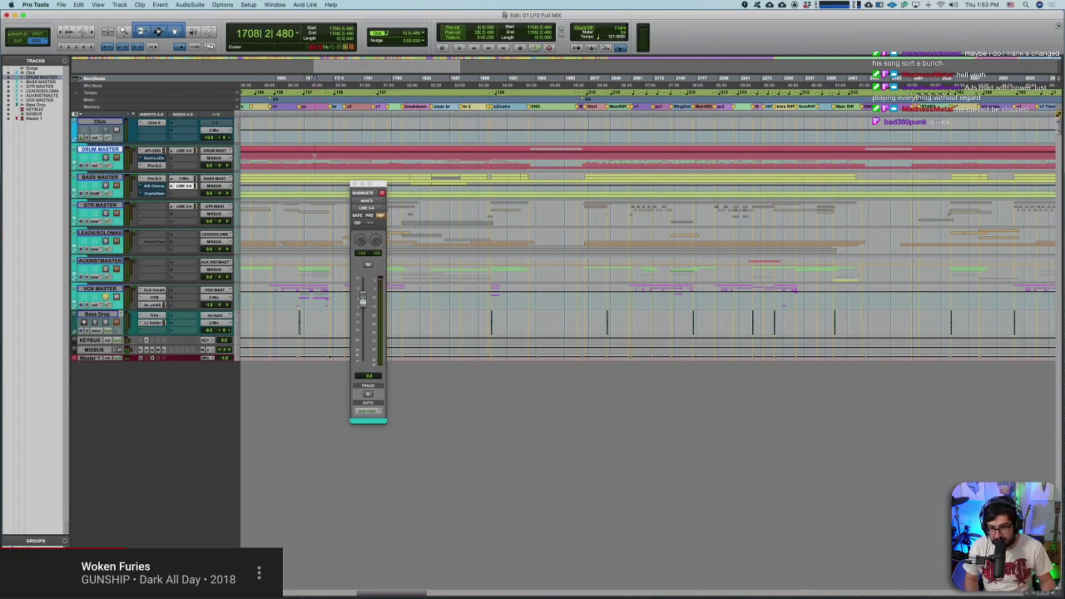
key(space)
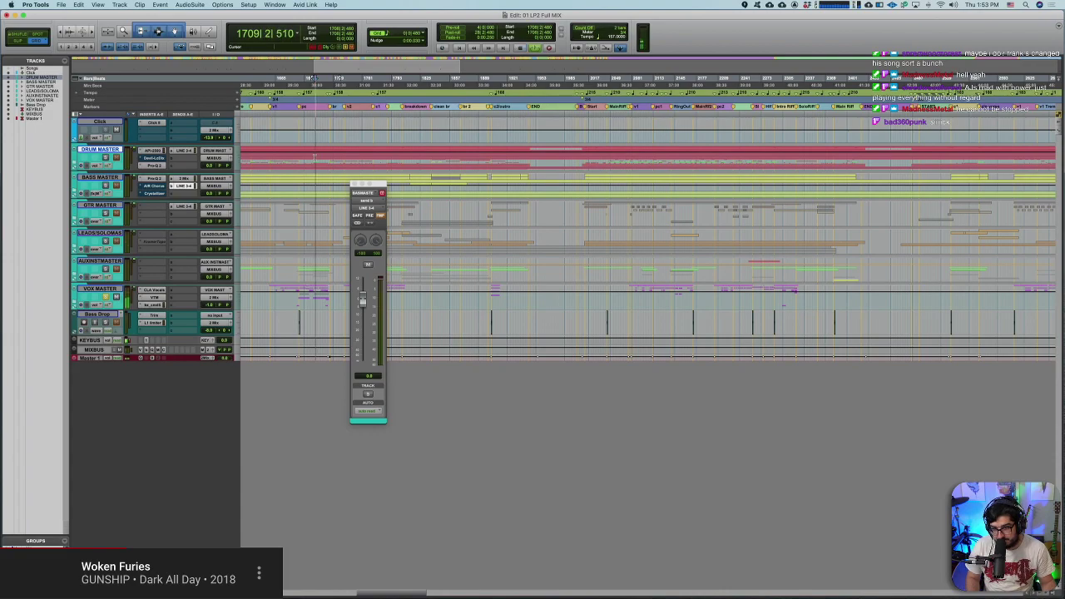
key(space)
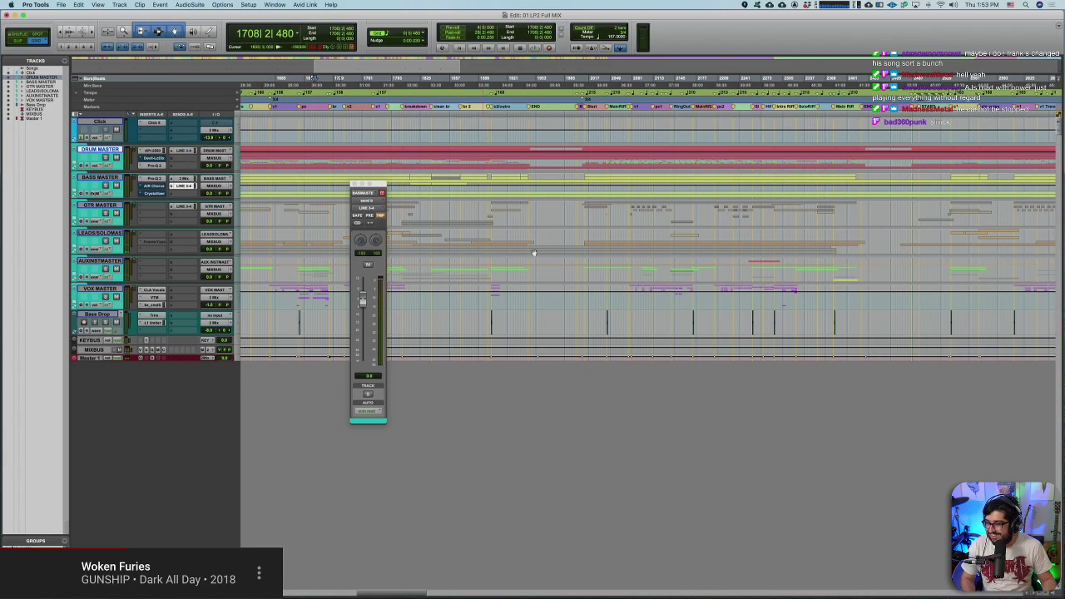
Step: Copy the LINE 3-4 send to the leads/solo, auxiliary instruments and vocal master tracks
scroll(542, 278, right, 3)
scroll(542, 279, right, 5)
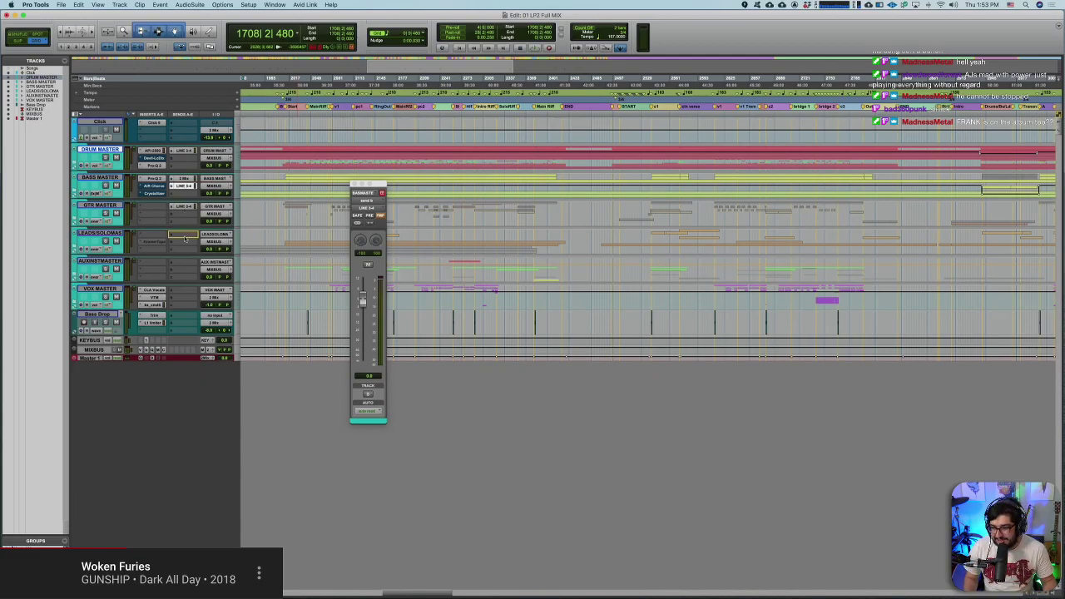
drag(182, 236, 189, 237)
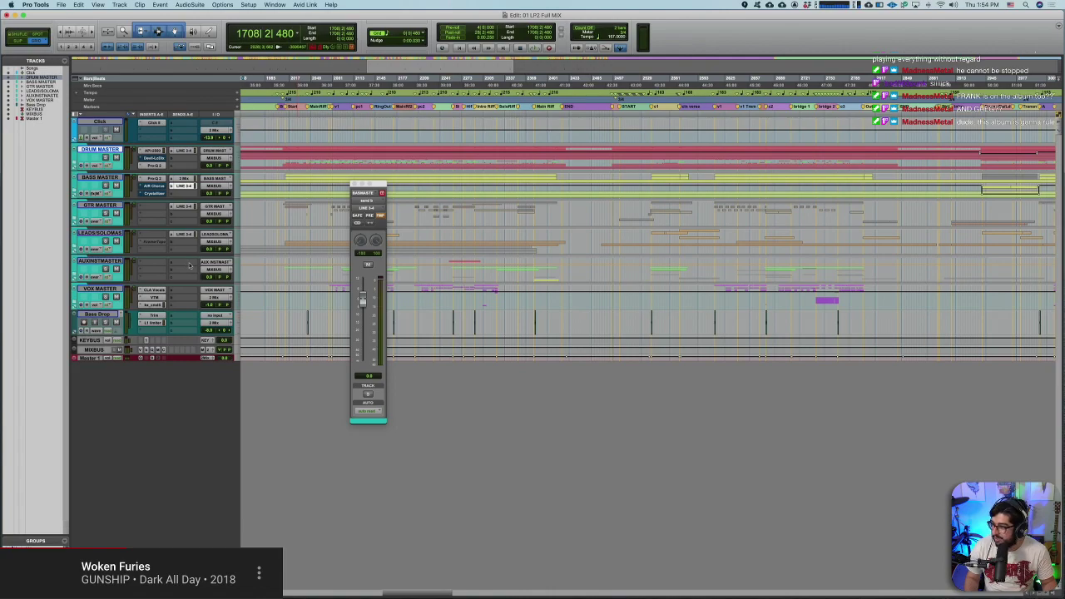
drag(183, 234, 188, 292)
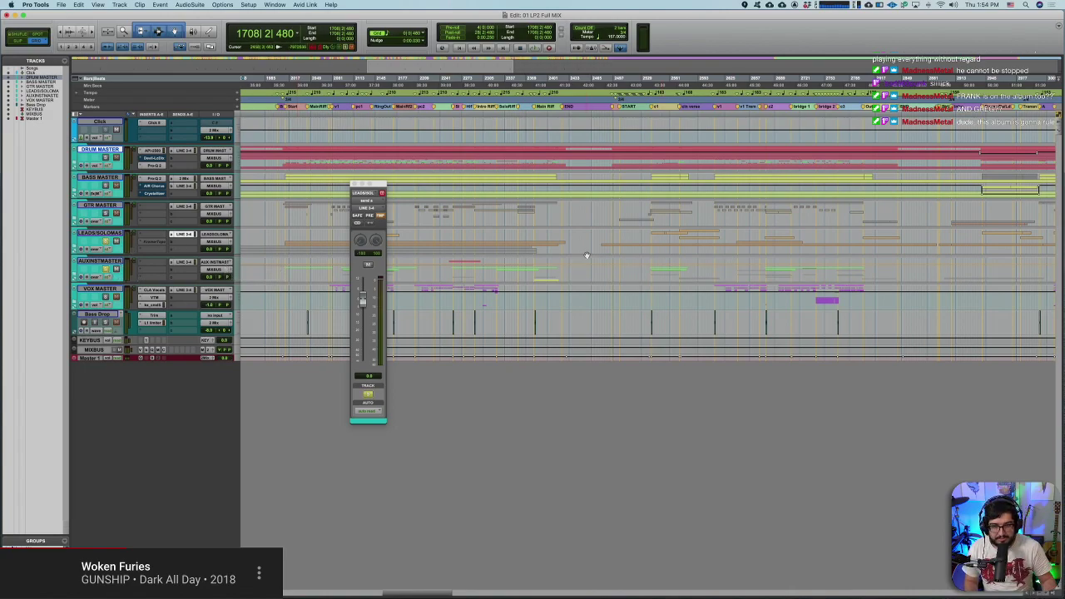
Step: Audition the soloed leads and auxiliary instruments masters together from bar 2213 and from bar 2686
click(421, 241)
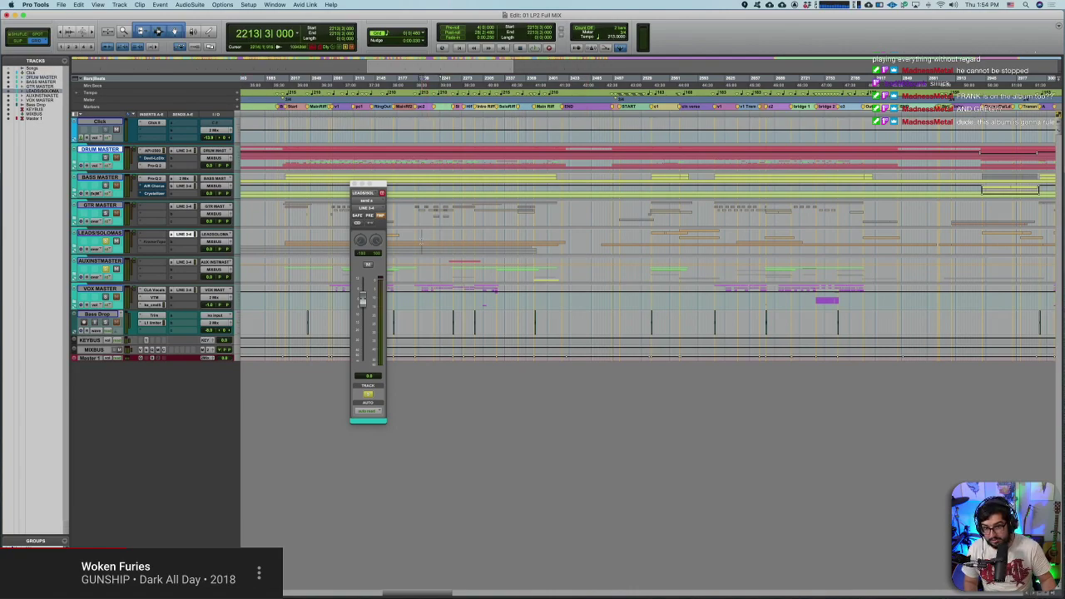
key(space)
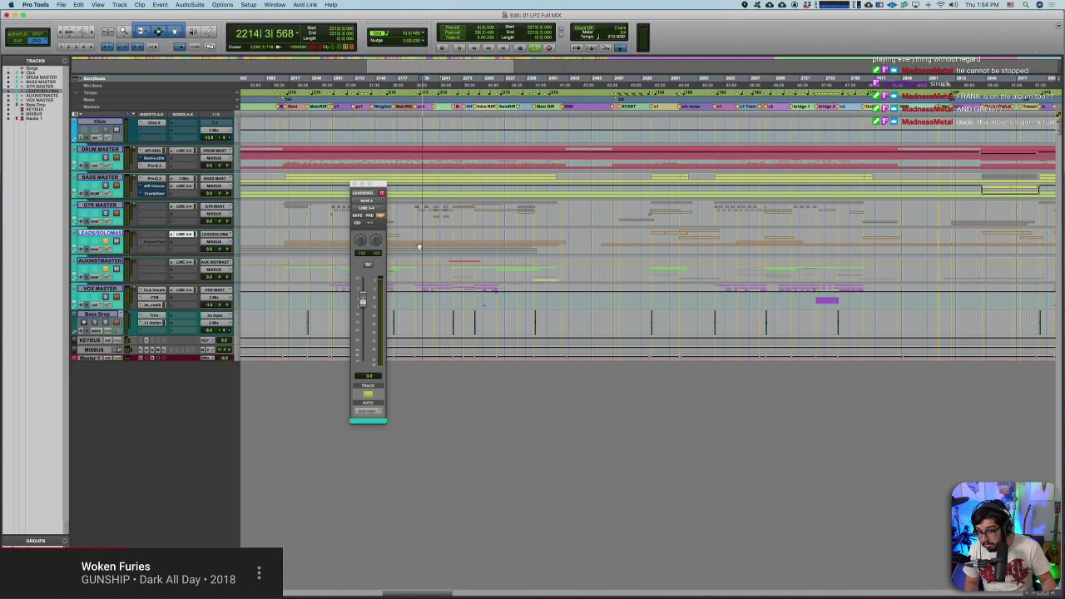
key(space)
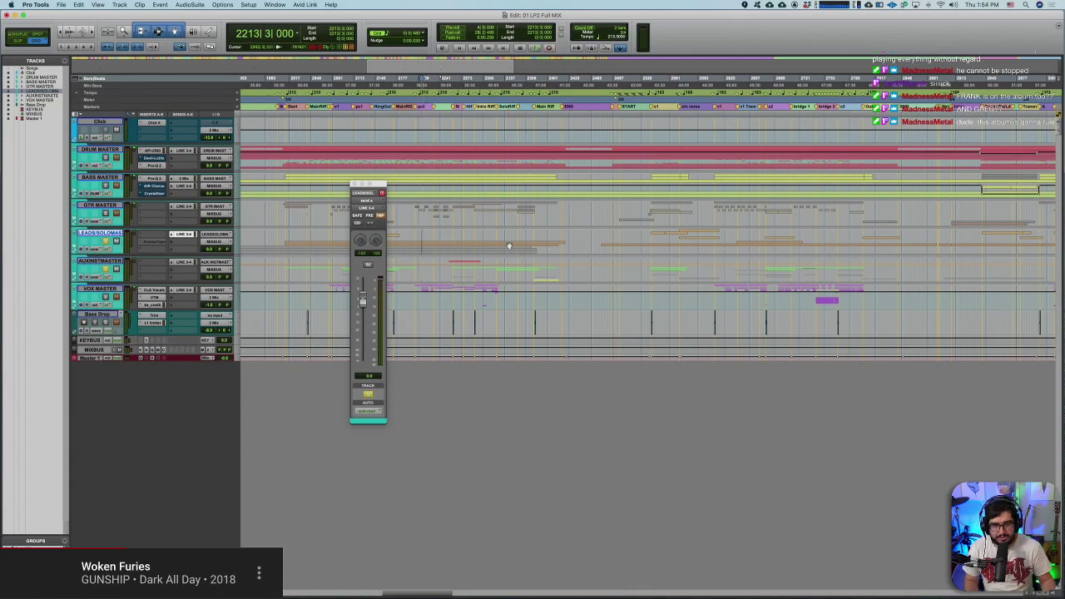
click(710, 106)
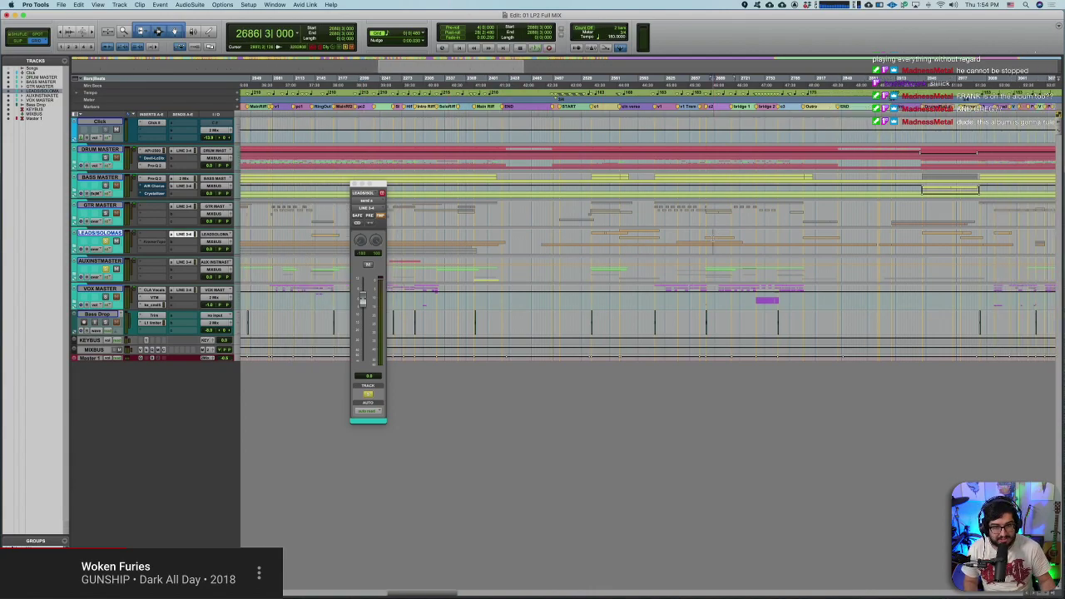
key(space)
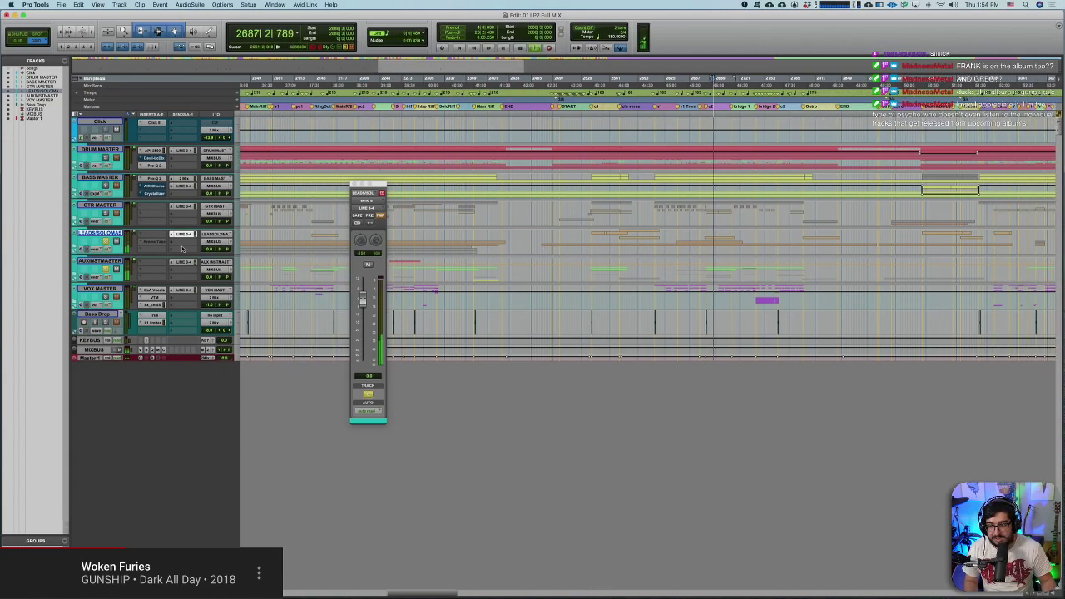
key(space)
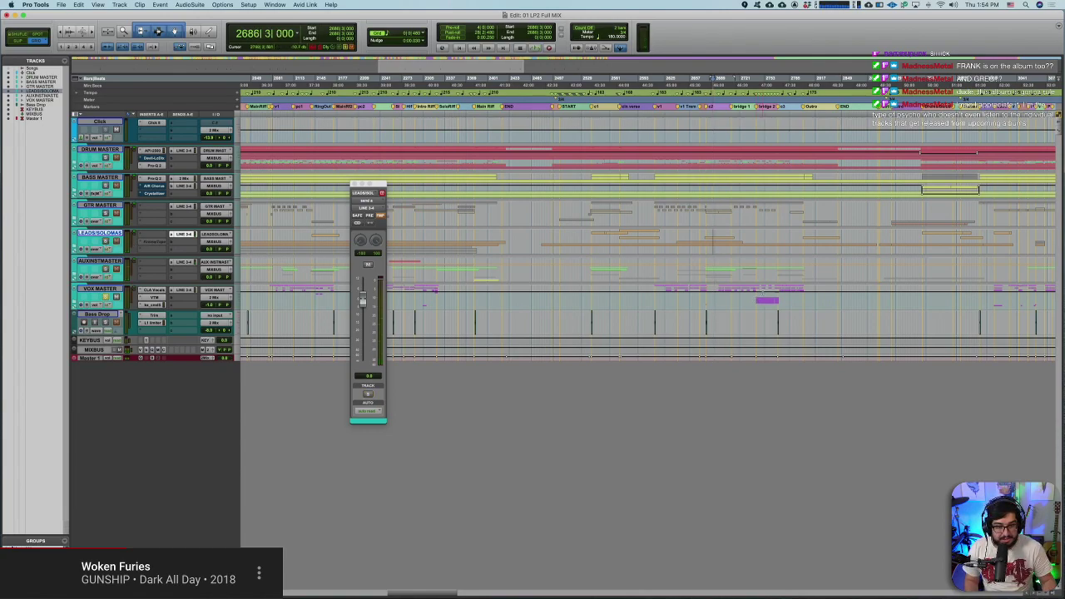
Step: Audition the soloed vocals from bar 1714 and the soloed auxiliary instruments from bar 1382
scroll(466, 296, left, 10)
scroll(465, 295, left, 5)
click(660, 300)
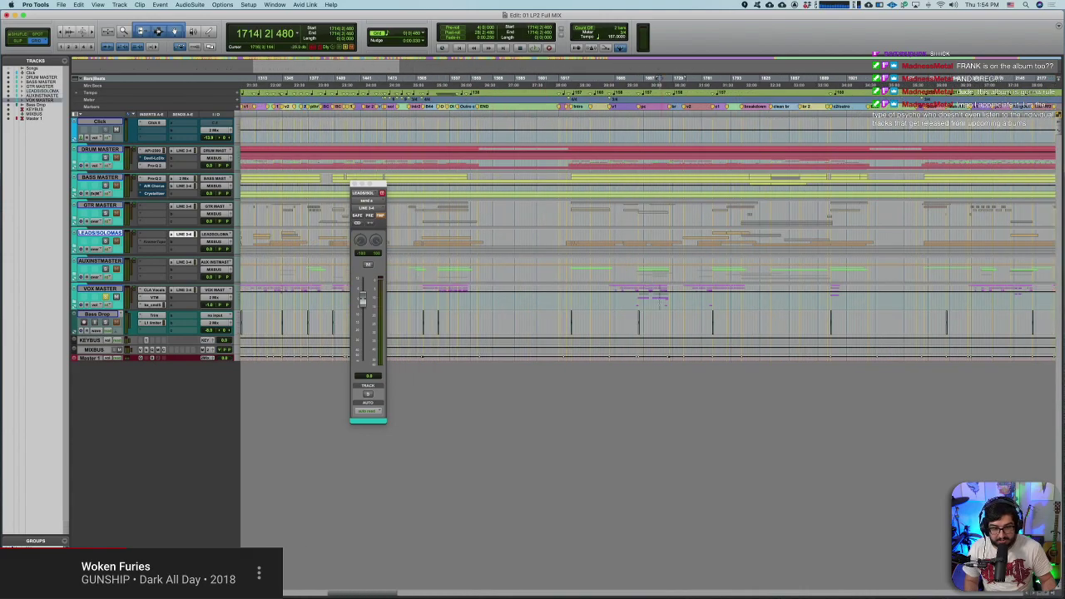
key(space)
key(space)
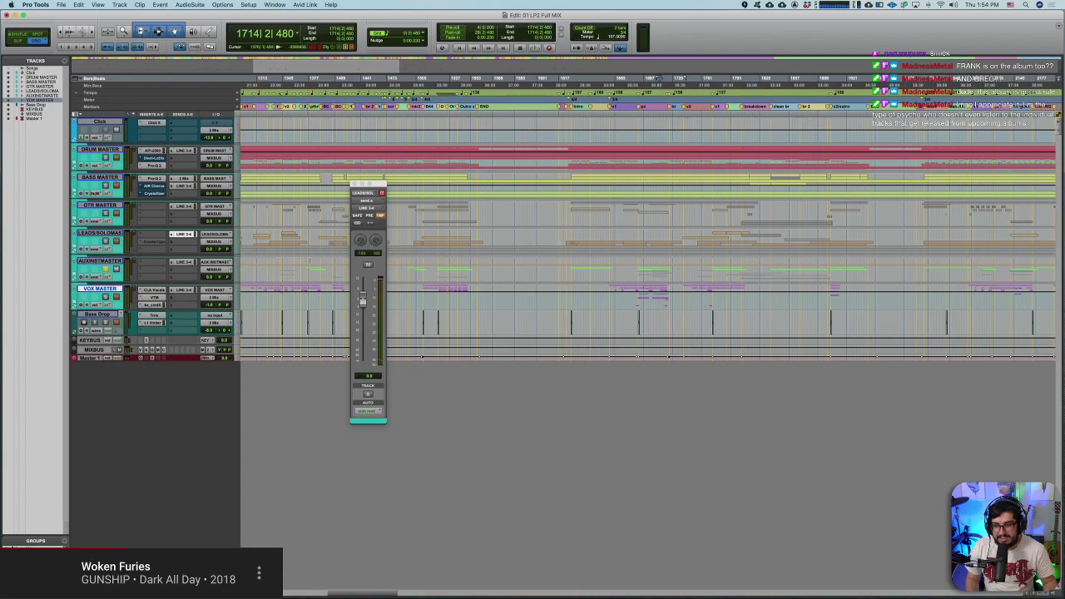
click(312, 263)
click(101, 261)
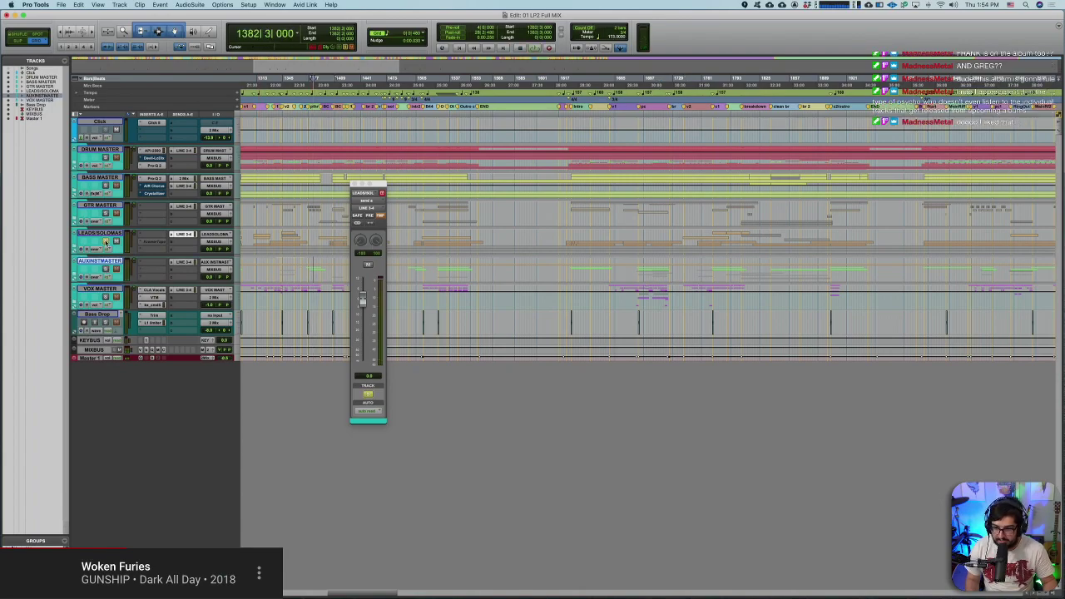
Step: Audition the soloed leads master from bar 1353, near the v2 marker, and clear its solo
scroll(520, 280, left, 5)
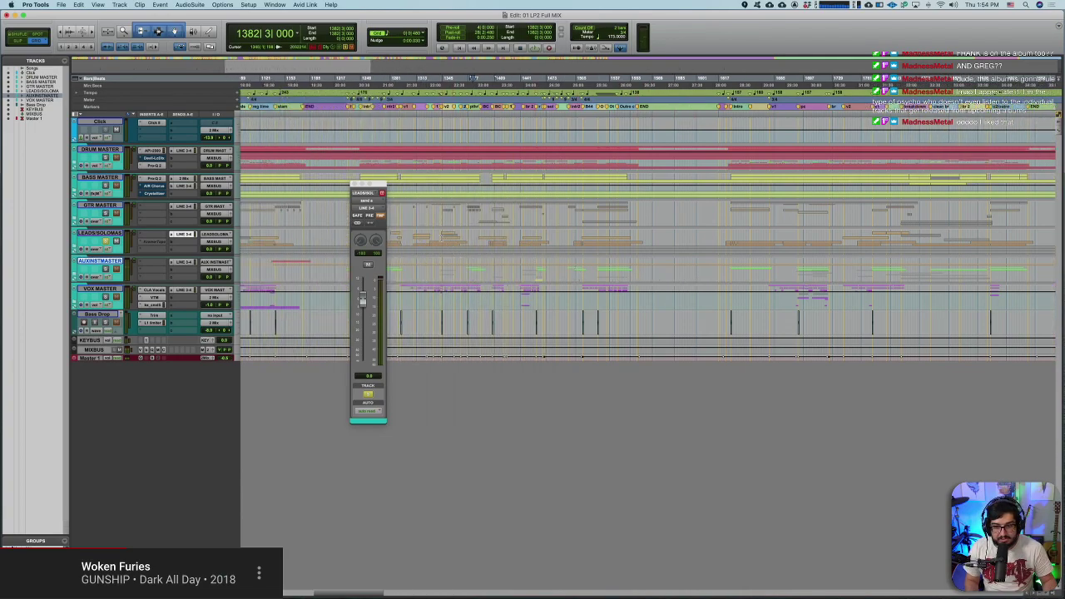
click(447, 241)
click(102, 234)
key(space)
key(space)
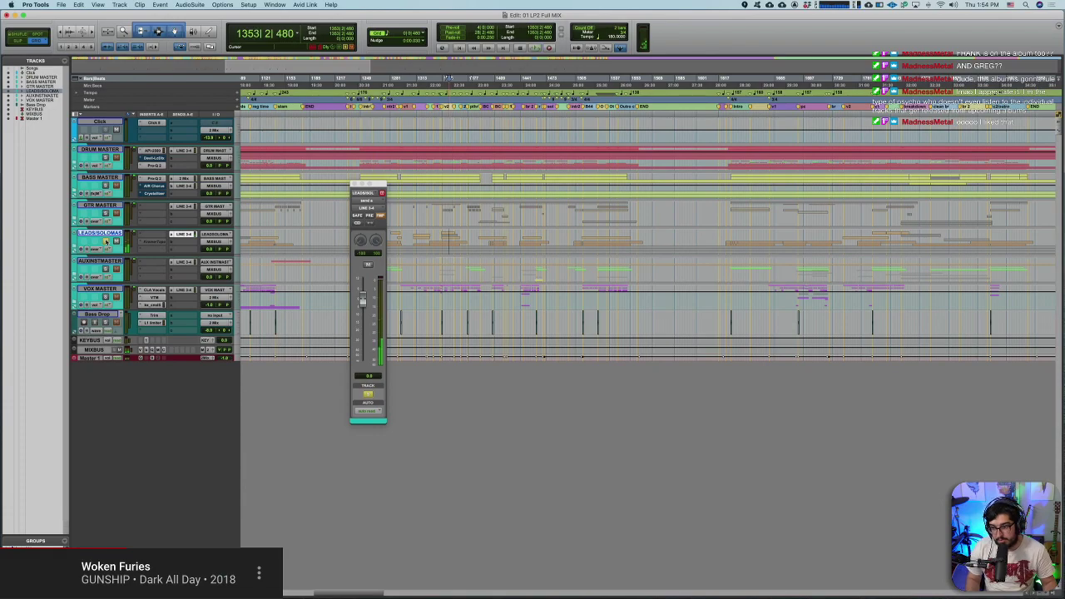
scroll(116, 239, left, 10)
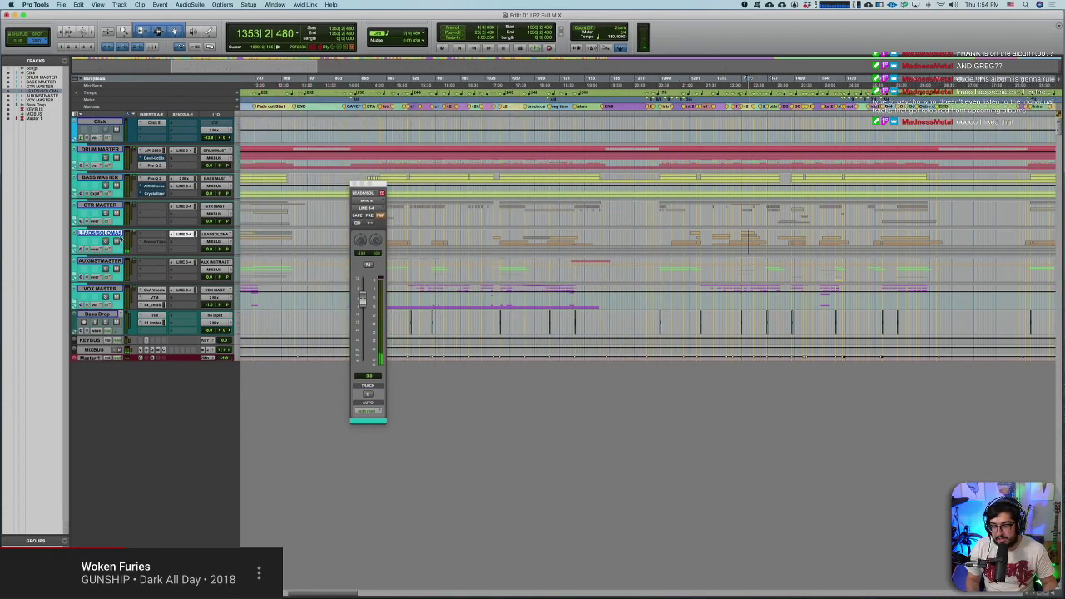
scroll(120, 239, left, 1)
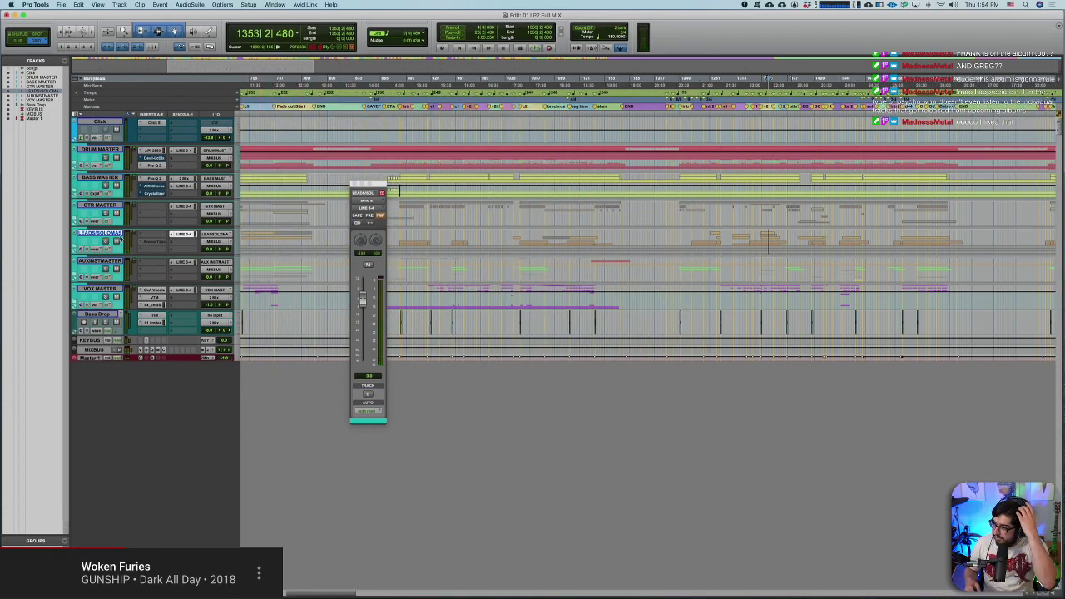